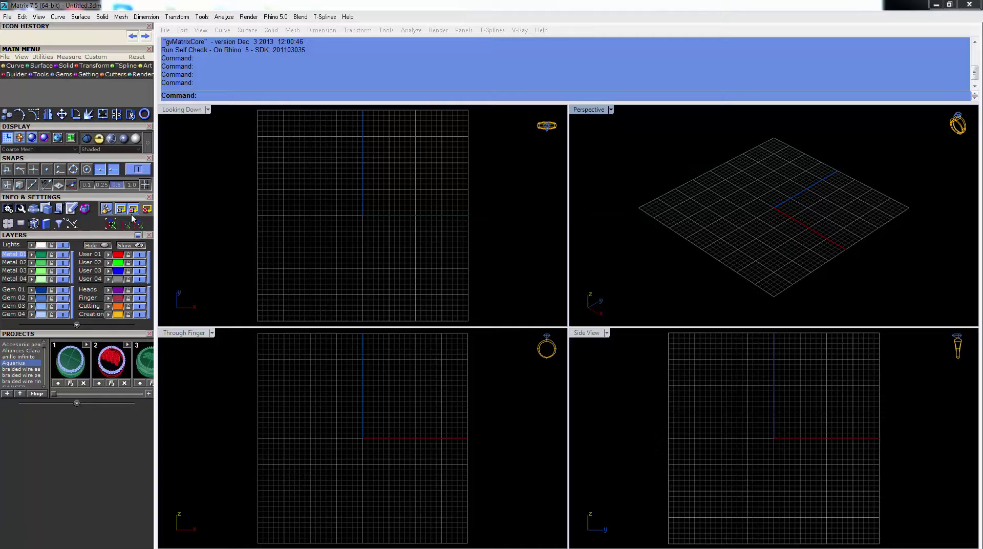
Create a USA size 7 ring rail and start an outside ring rail around it.
click(145, 114)
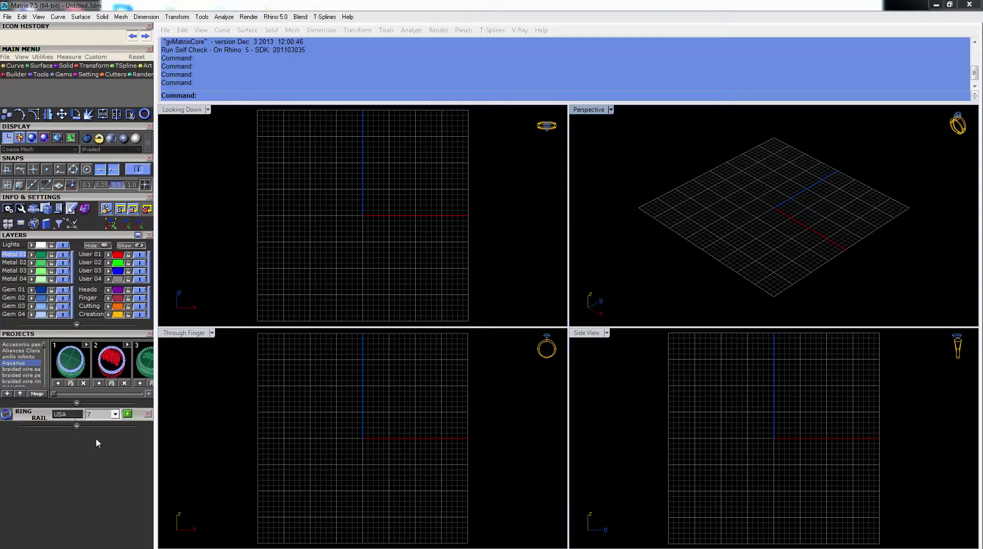
click(127, 415)
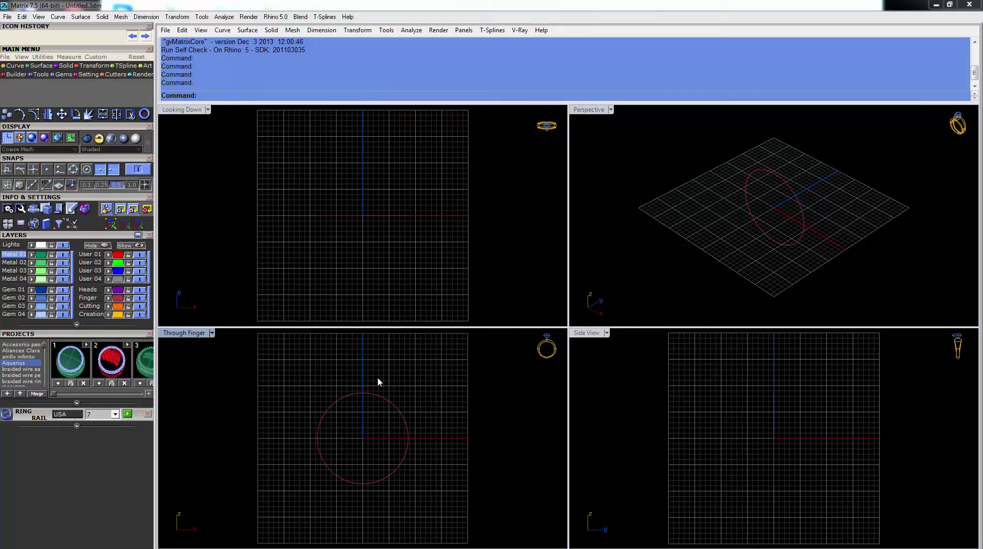
drag(356, 419, 294, 378)
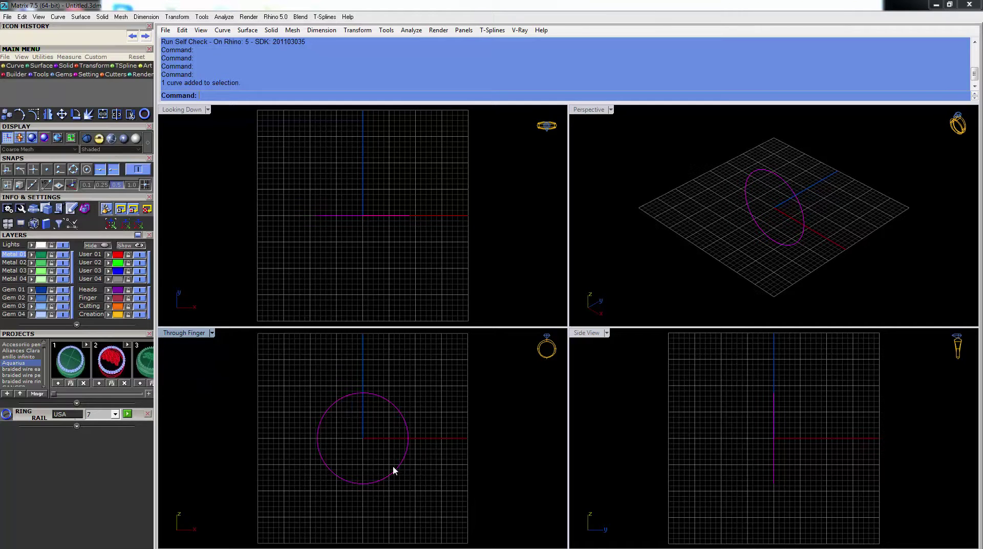
right_click(395, 444)
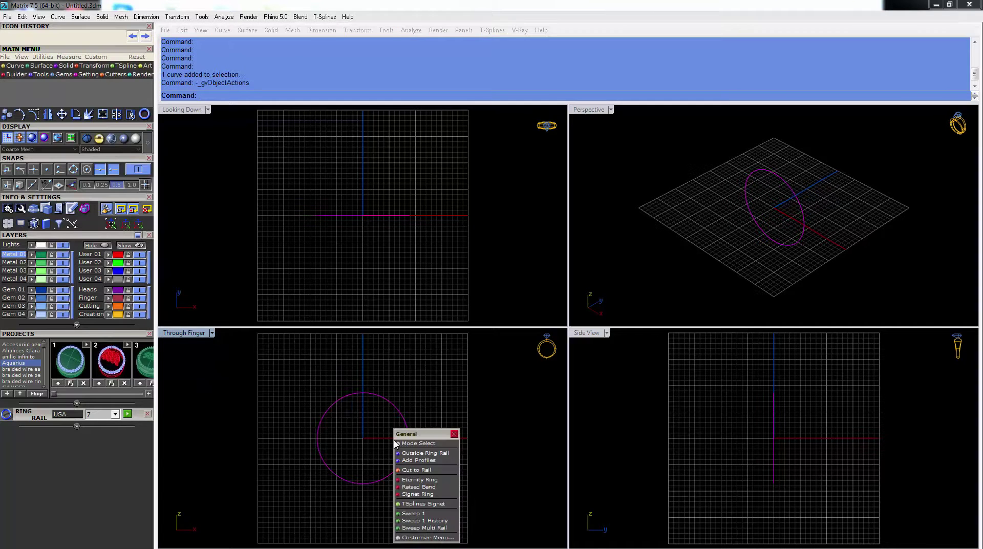
click(422, 454)
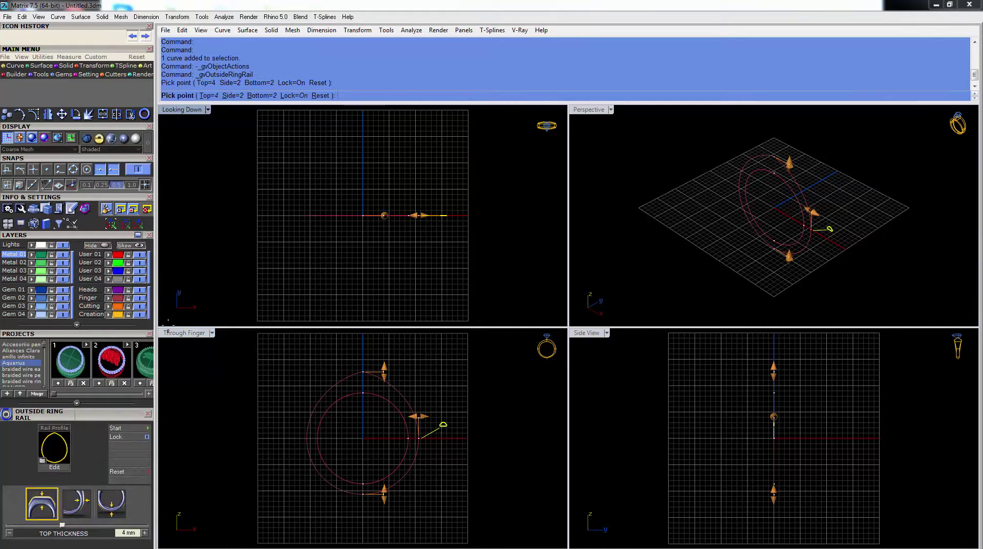
Give the outside ring rail the Egg_01 shape and a top thickness of about 3.59 mm.
double_click(168, 332)
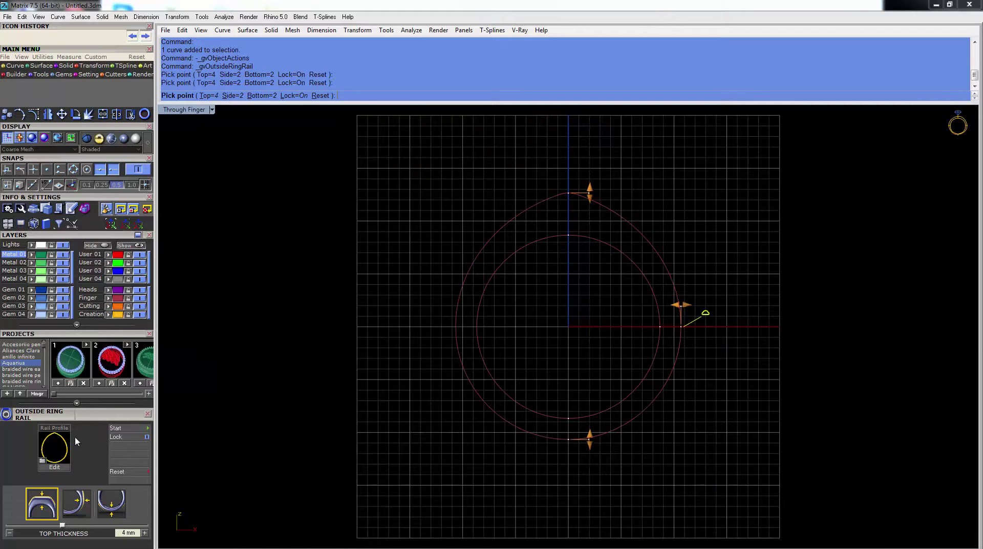
click(54, 447)
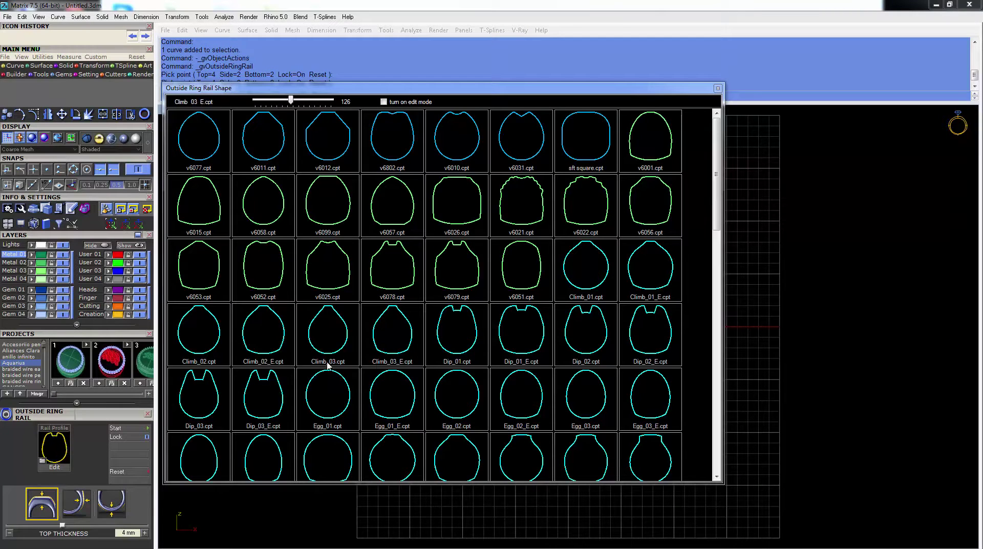
click(209, 455)
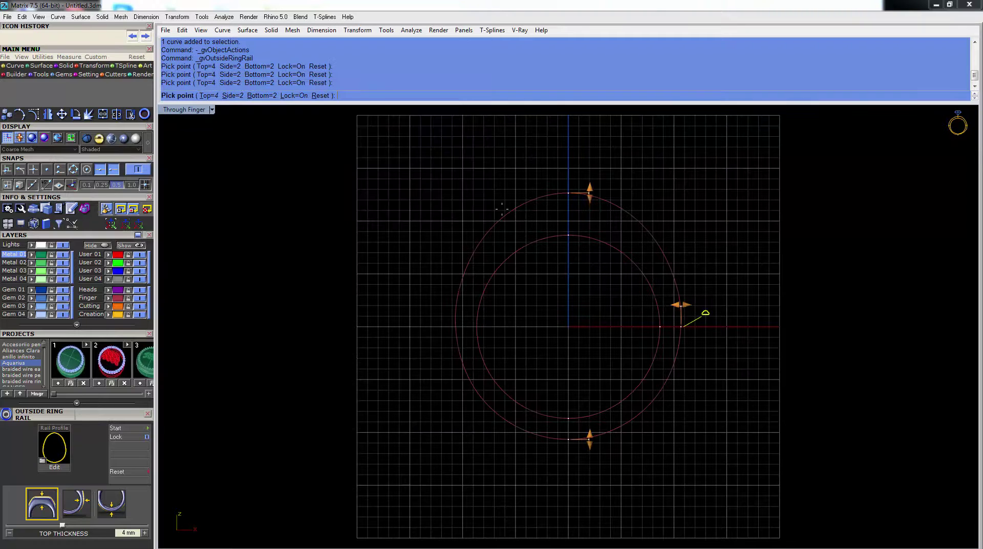
drag(589, 199, 589, 196)
click(40, 465)
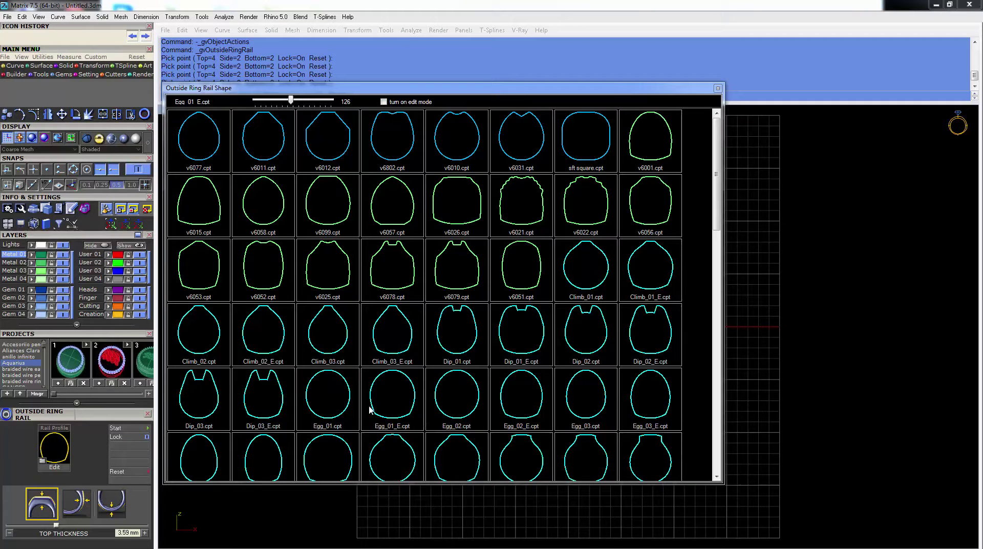
click(330, 405)
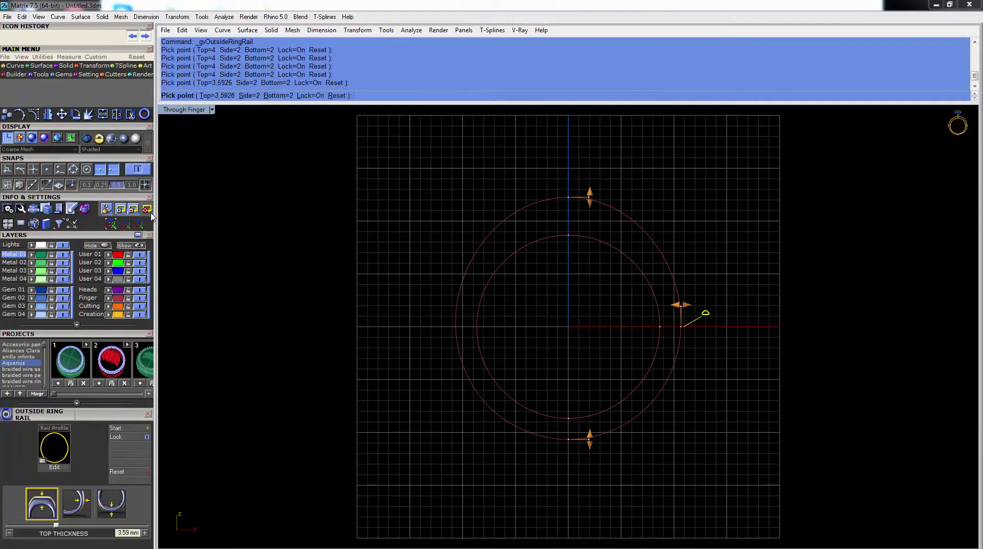
click(53, 465)
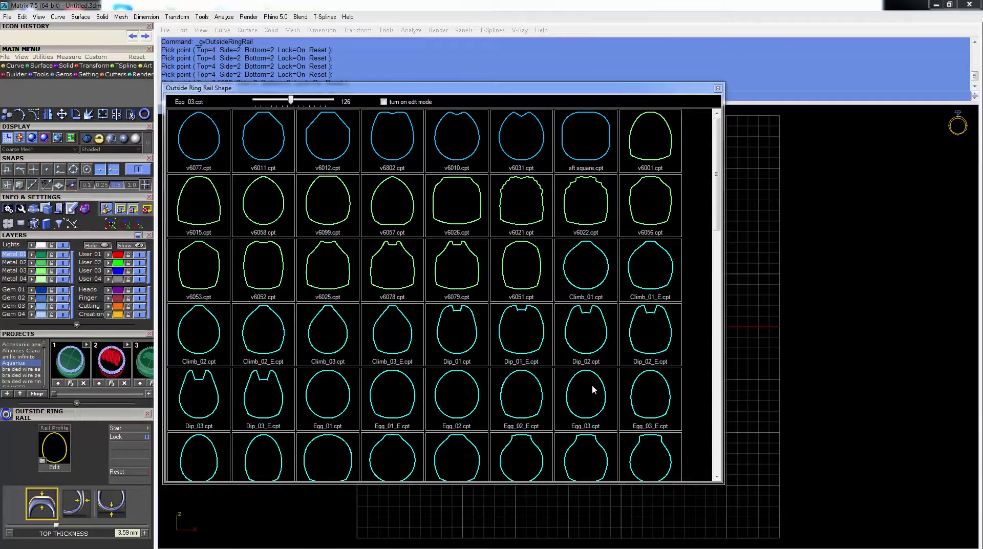
click(718, 88)
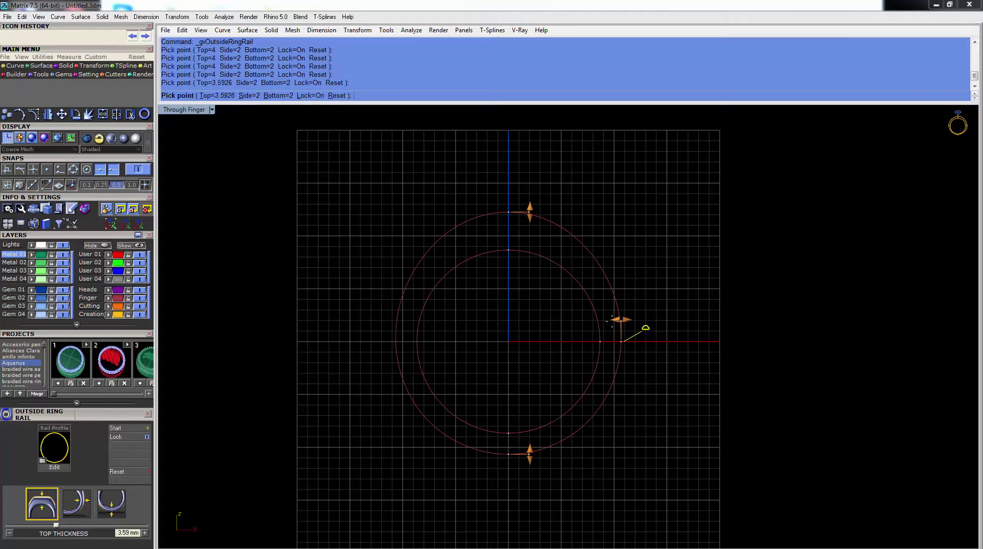
Set the outside rail's side thickness to about 1.7 mm and bottom thickness to about 1.3 mm, and finish the rail.
drag(621, 319, 618, 319)
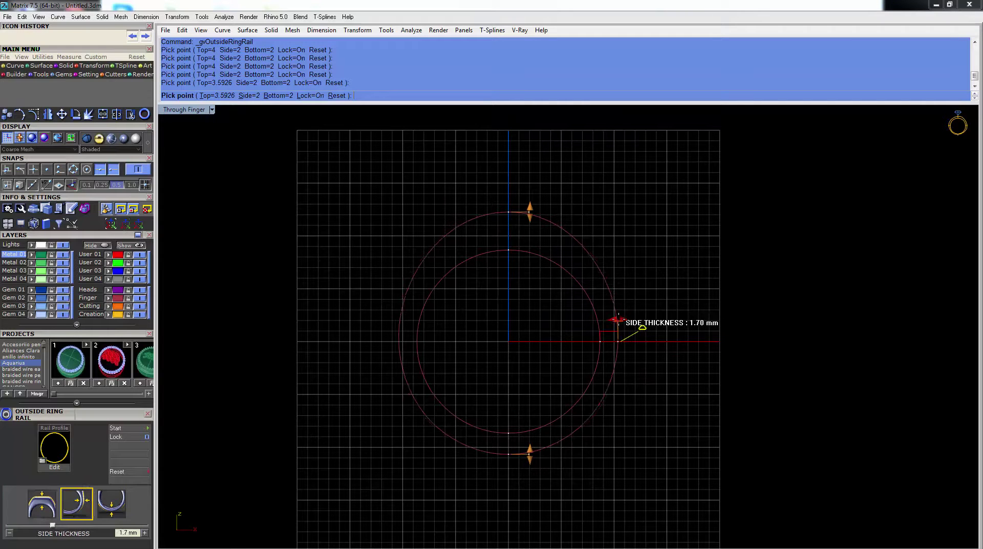
drag(529, 454, 529, 448)
key(Return)
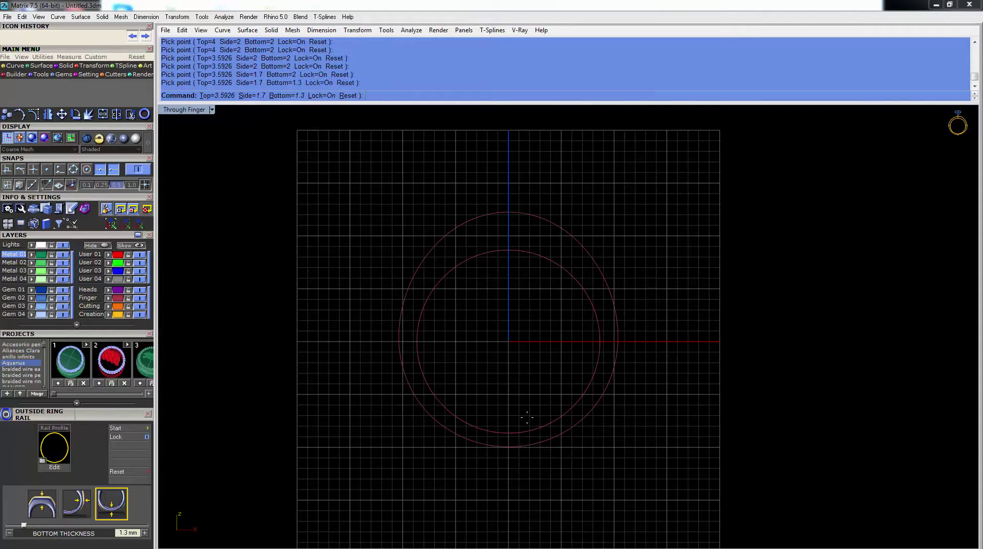
Place a half-round profile at the base of the inner ring rail in Perspective, using the outer rail as second rail.
double_click(193, 110)
double_click(604, 109)
right_drag(616, 194, 562, 248)
click(563, 261)
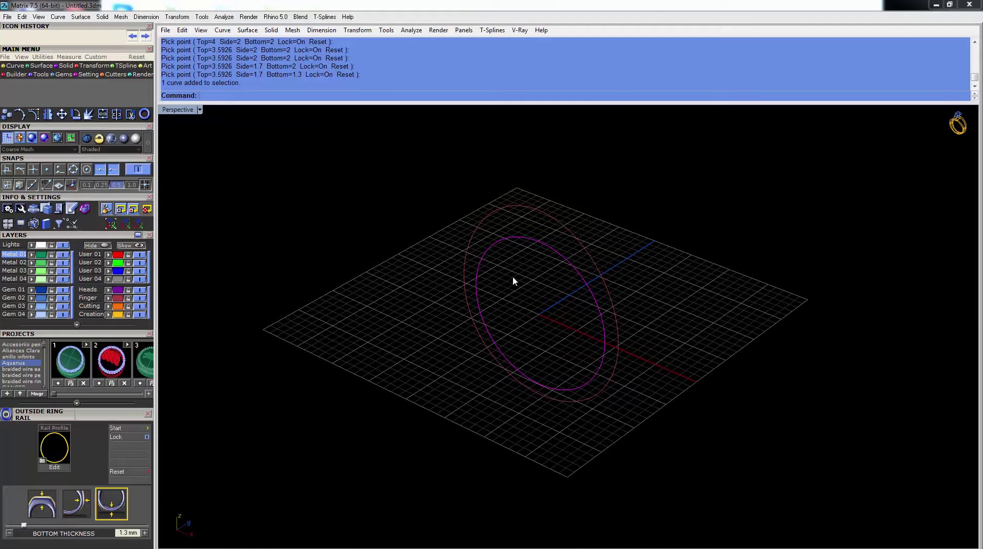
right_click(614, 309)
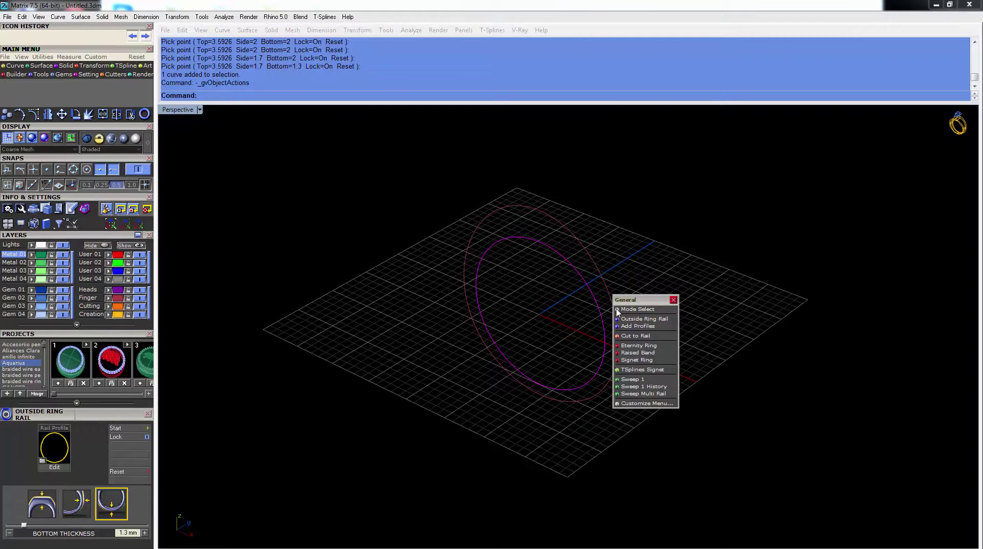
click(630, 326)
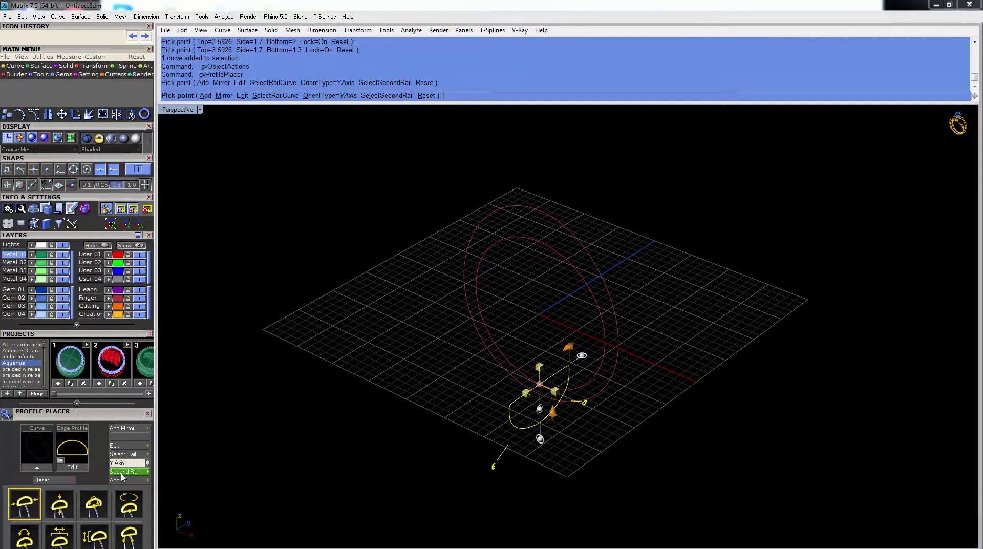
click(131, 472)
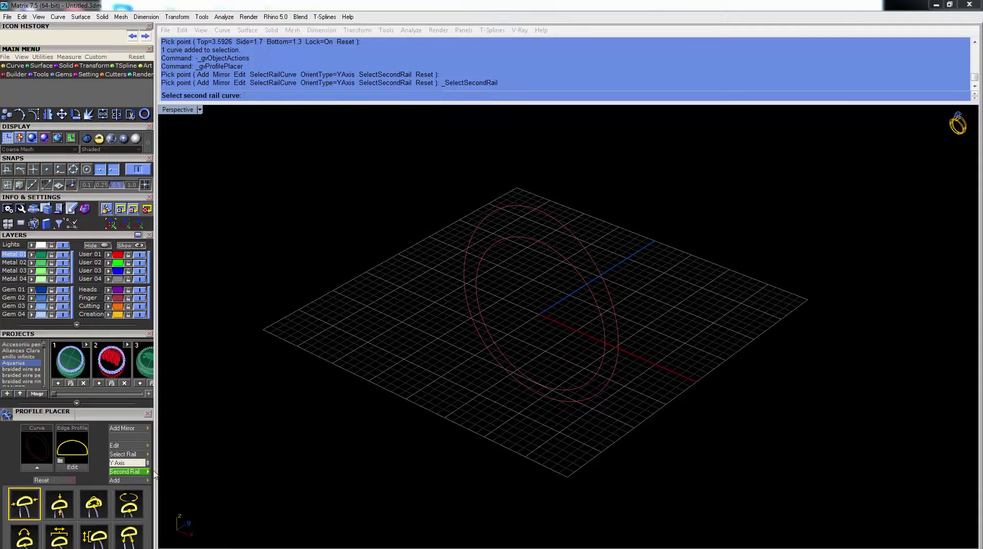
click(565, 406)
Narrow the half-round profile at the base of the ring.
right_drag(564, 406, 541, 377)
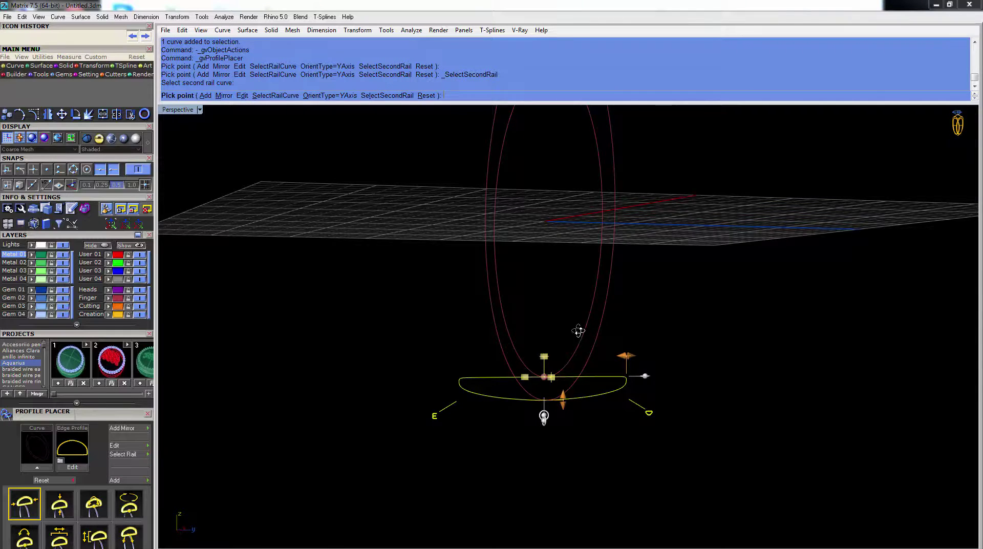
right_drag(579, 332, 622, 323)
drag(622, 323, 564, 342)
Add a second profile and slide it along the rails up to the ring's upper shoulder.
scroll(562, 344, down, 6)
click(124, 481)
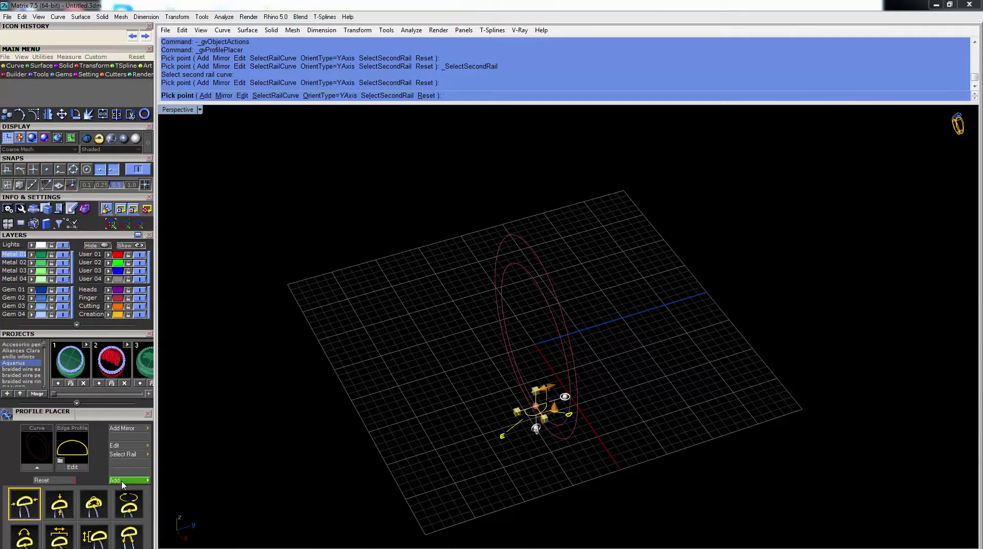
drag(535, 428, 578, 361)
drag(582, 324, 567, 296)
right_drag(565, 305, 600, 283)
scroll(600, 283, up, 2)
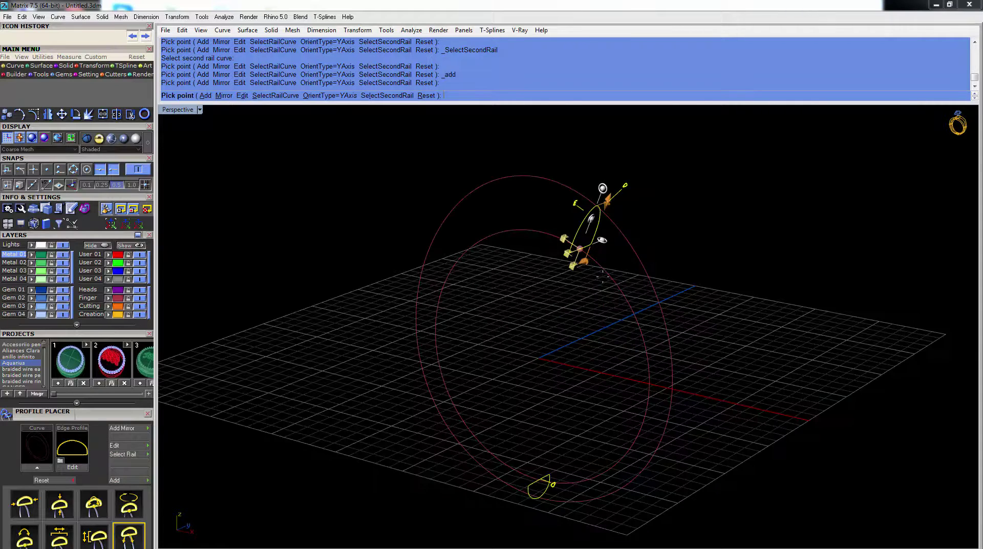
mouse_move(582, 245)
mouse_down()
mouse_move(568, 256)
mouse_move(576, 260)
mouse_up()
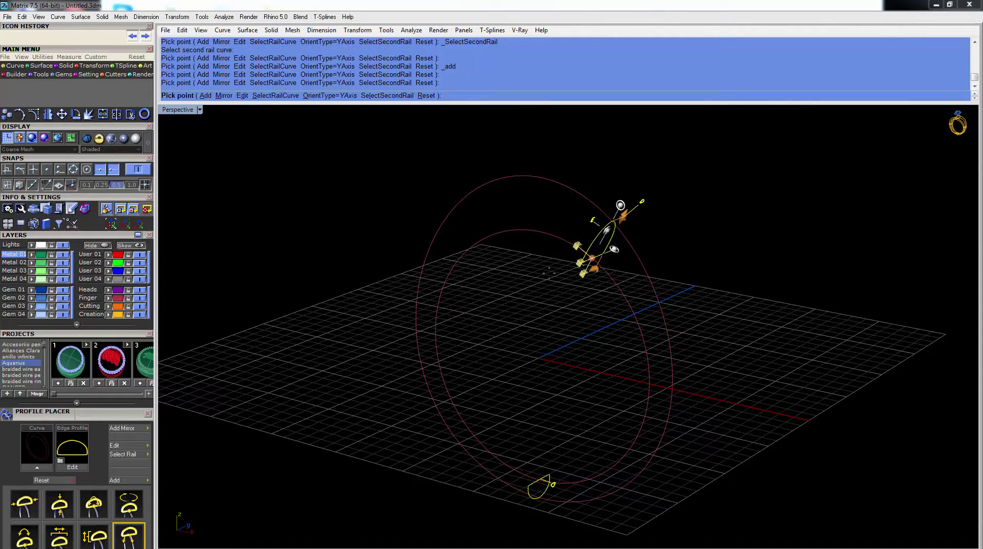
right_drag(500, 216, 319, 392)
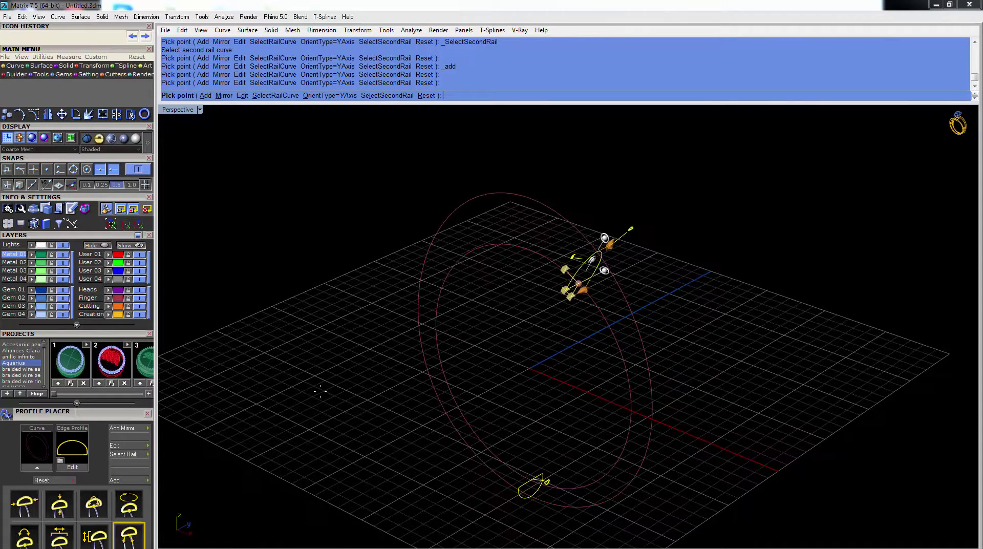
Widen the shoulder profile so it is broader than the profile at the ring's base.
right_drag(576, 343, 566, 335)
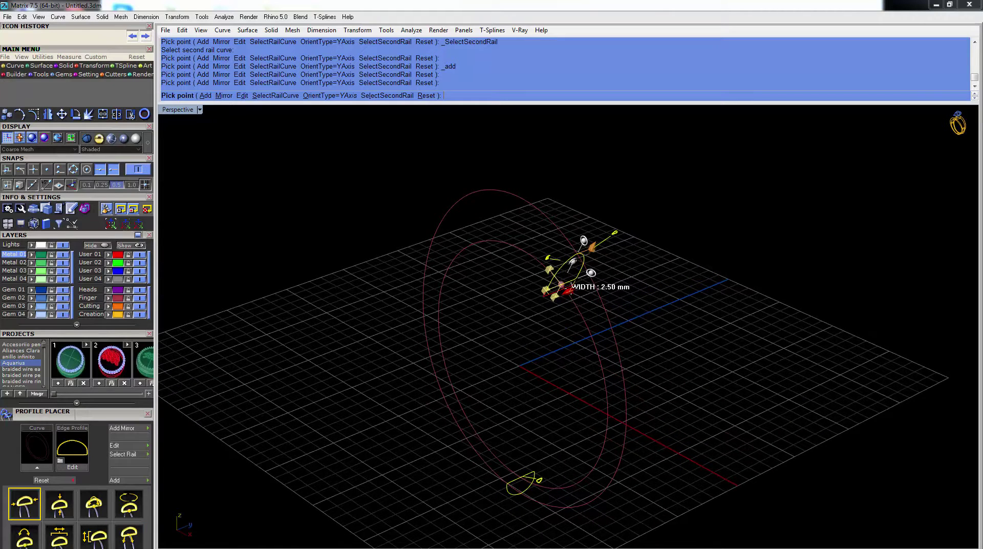
drag(573, 287, 578, 280)
right_drag(578, 279, 545, 271)
scroll(545, 272, up, 2)
drag(525, 258, 527, 256)
right_drag(528, 256, 574, 267)
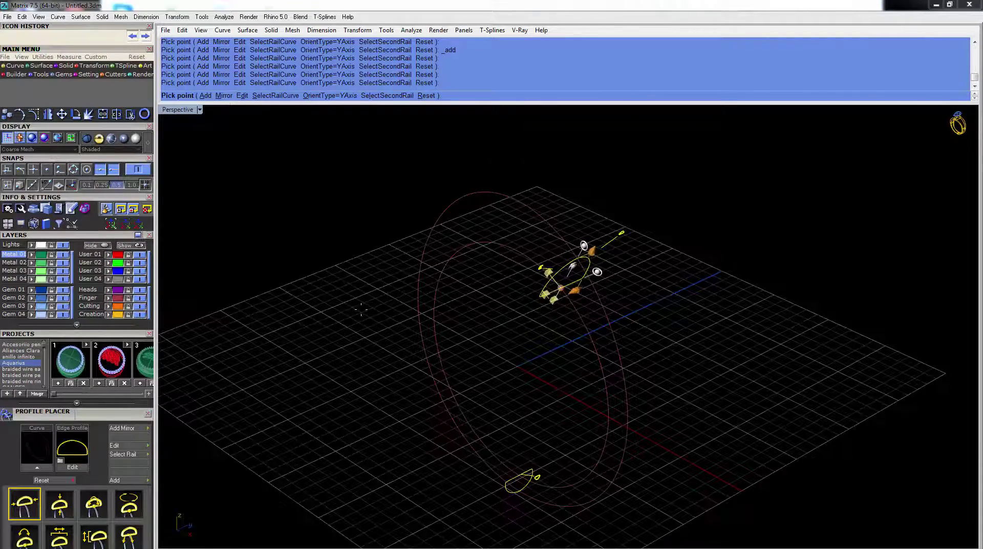
Mirror the shoulder profile to the opposite side of the ring and finish placing profiles.
click(139, 431)
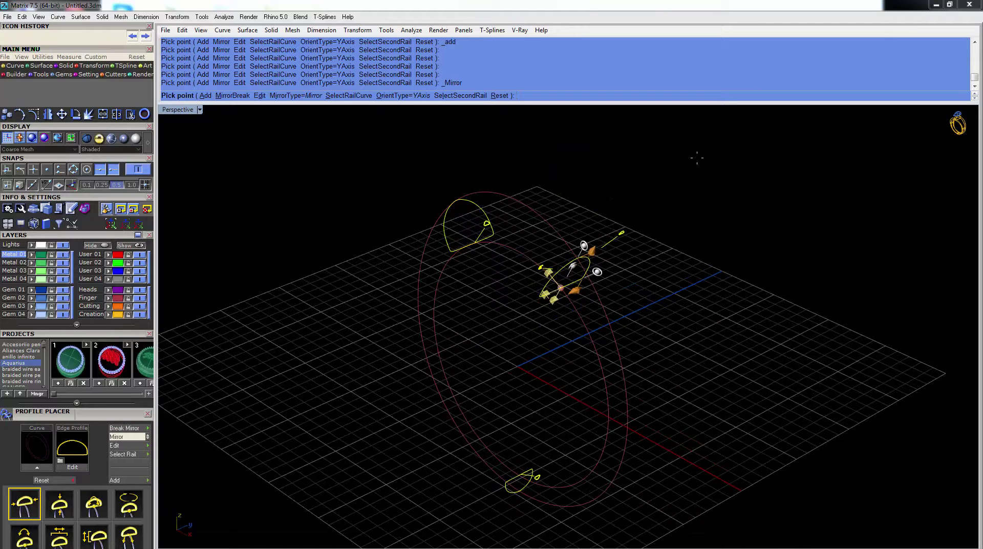
key(Return)
scroll(689, 164, down, 2)
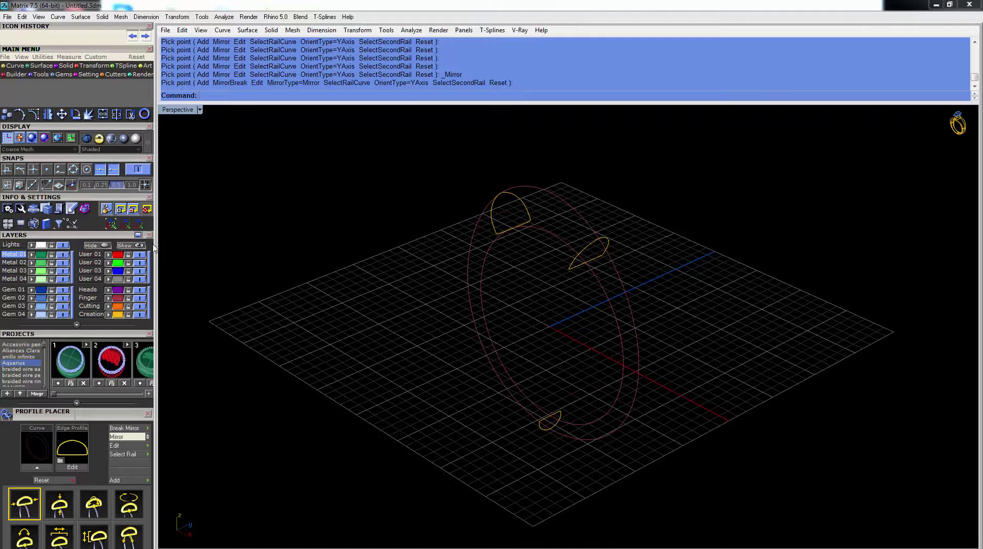
Run a two-rail sweep along the inner and outer ring rails through the three profiles, accepting the seam points.
click(44, 65)
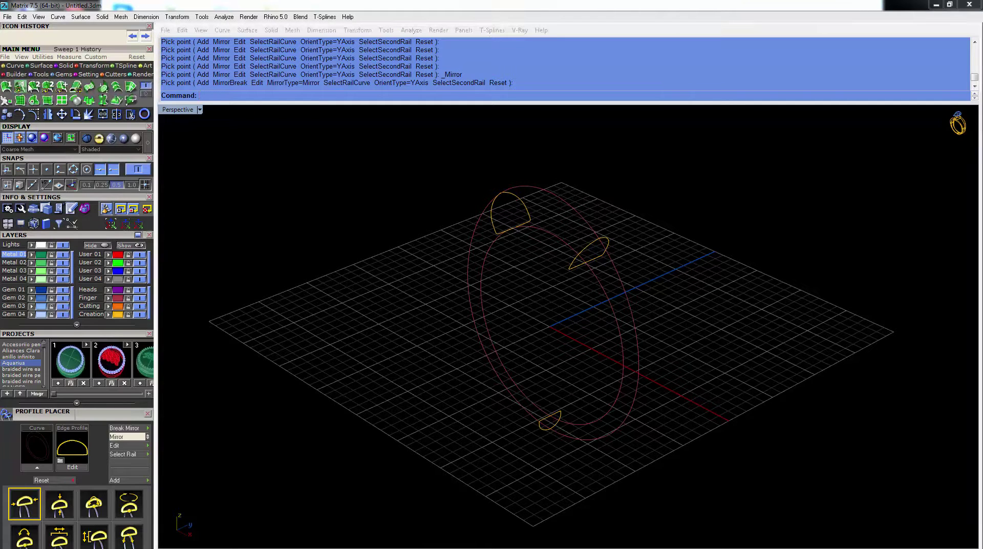
click(32, 86)
click(554, 236)
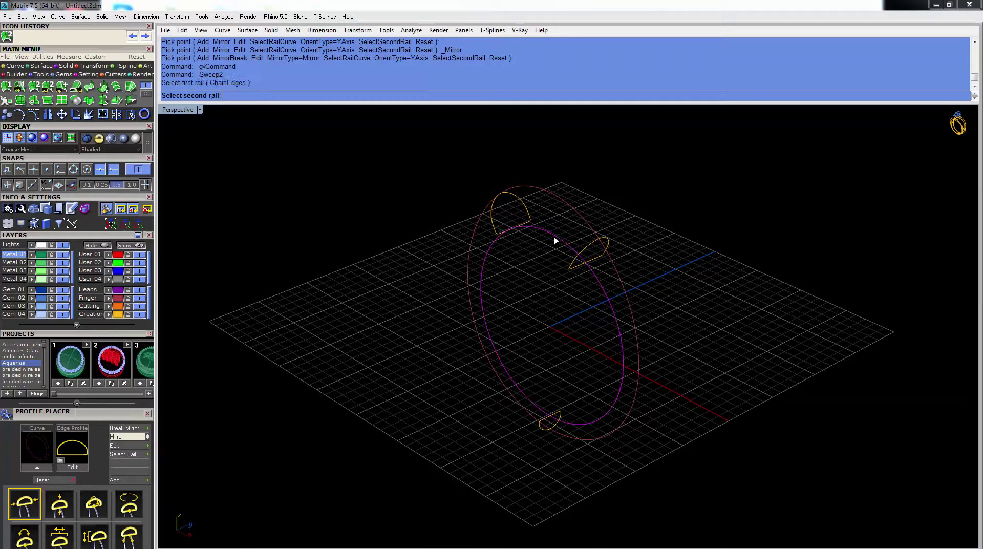
click(552, 199)
click(529, 226)
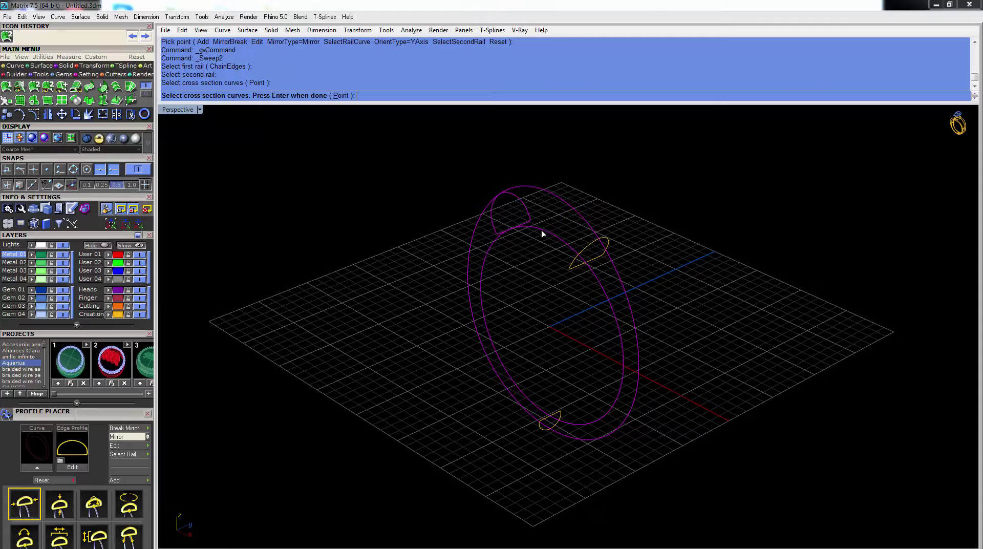
click(596, 259)
click(557, 413)
key(Return)
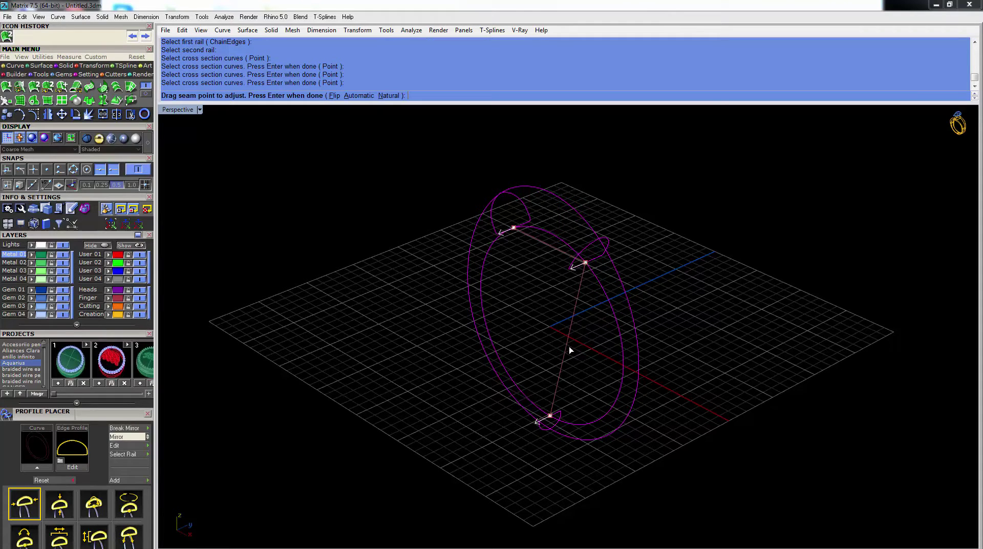
right_drag(542, 261, 506, 253)
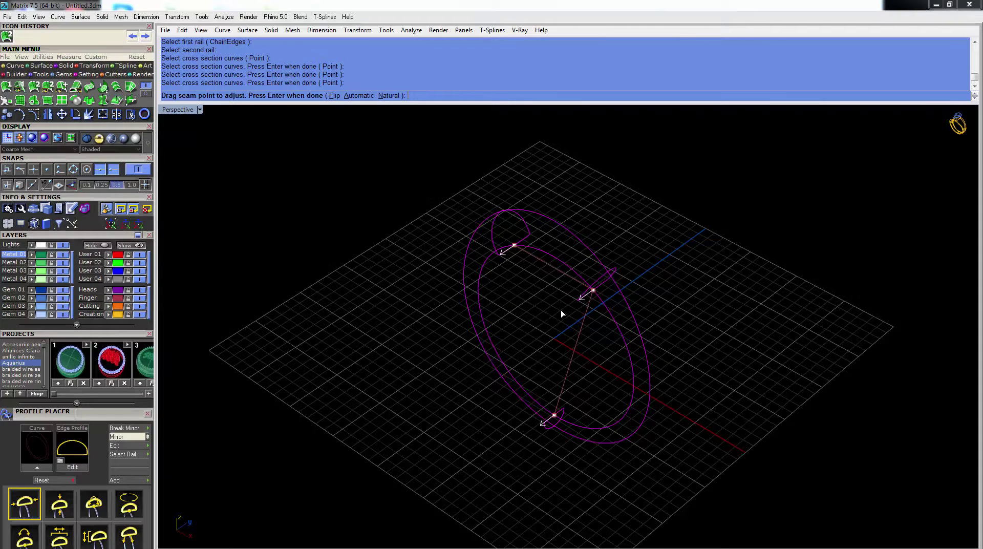
key(Return)
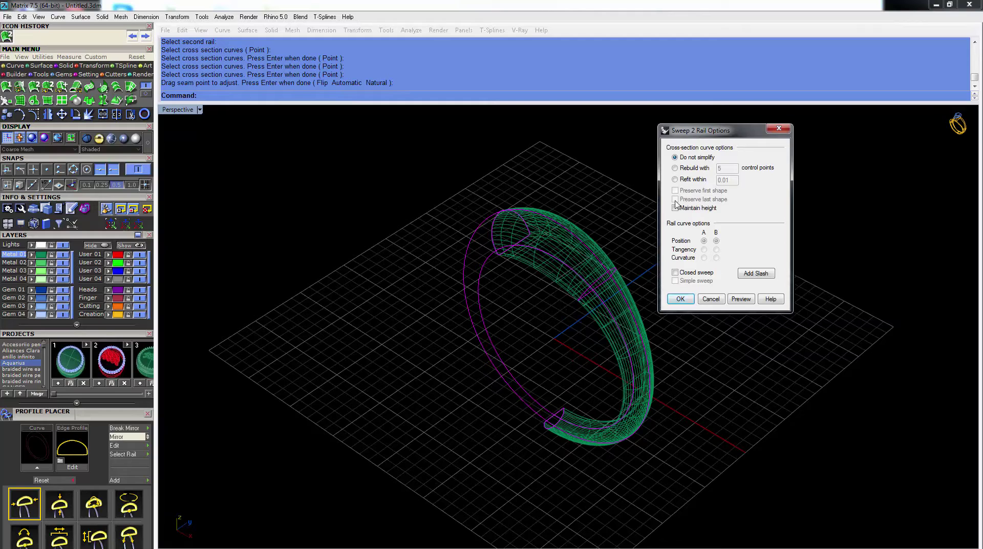
Make the two-rail sweep closed around the full ring and preview it in the Perspective and Side views.
click(690, 275)
click(743, 301)
right_drag(548, 281, 498, 228)
double_click(176, 109)
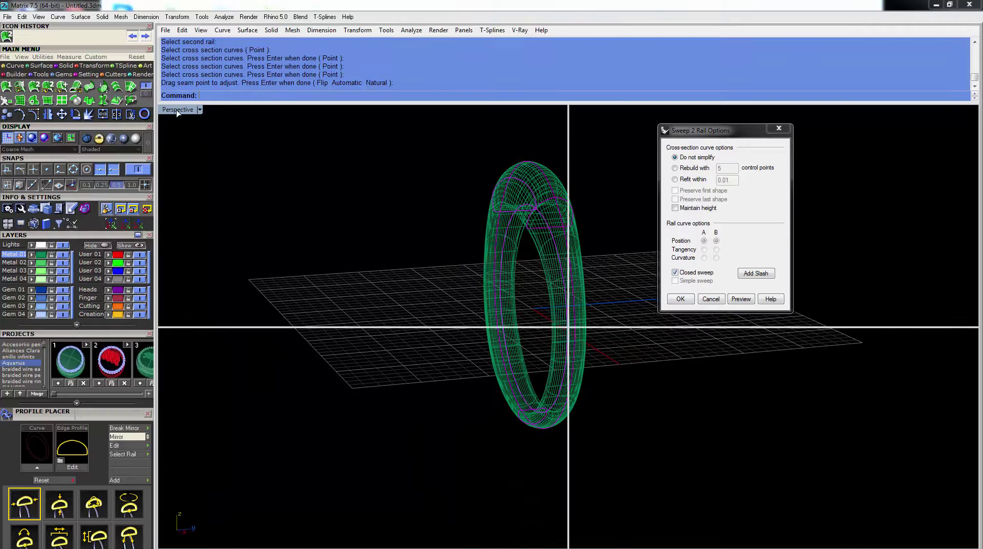
double_click(583, 335)
right_drag(635, 345, 547, 360)
Compare the sweep preview from the side with and without Maintain height.
click(675, 207)
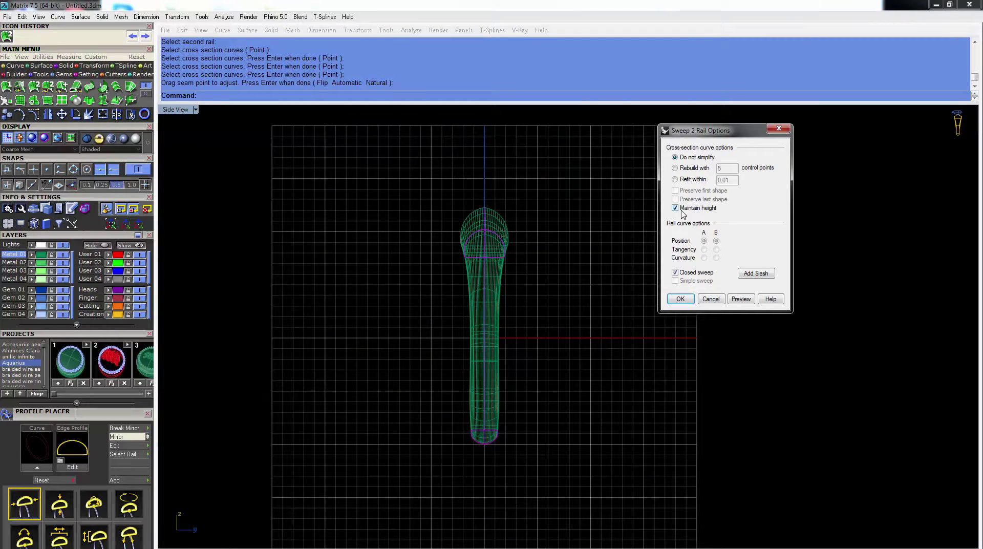
click(743, 301)
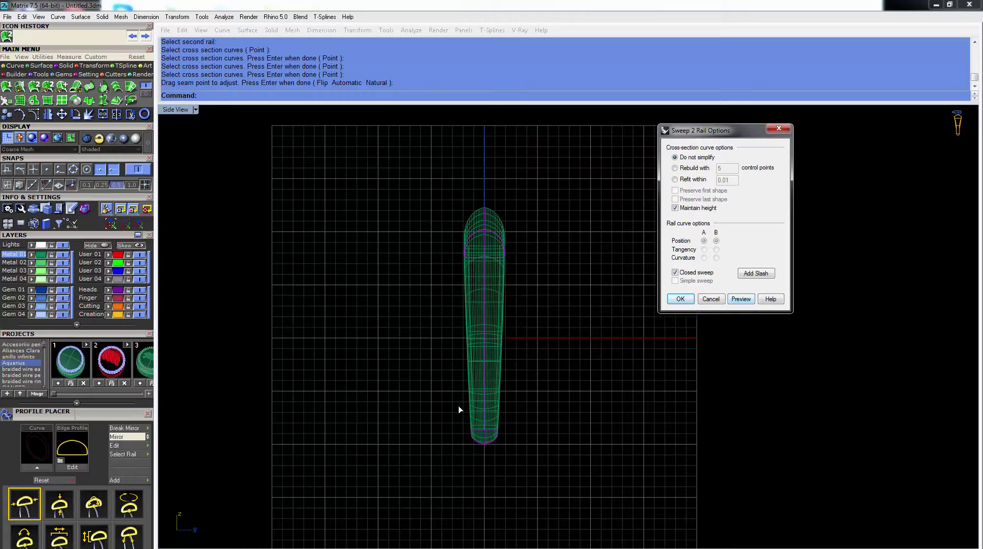
click(676, 207)
click(741, 300)
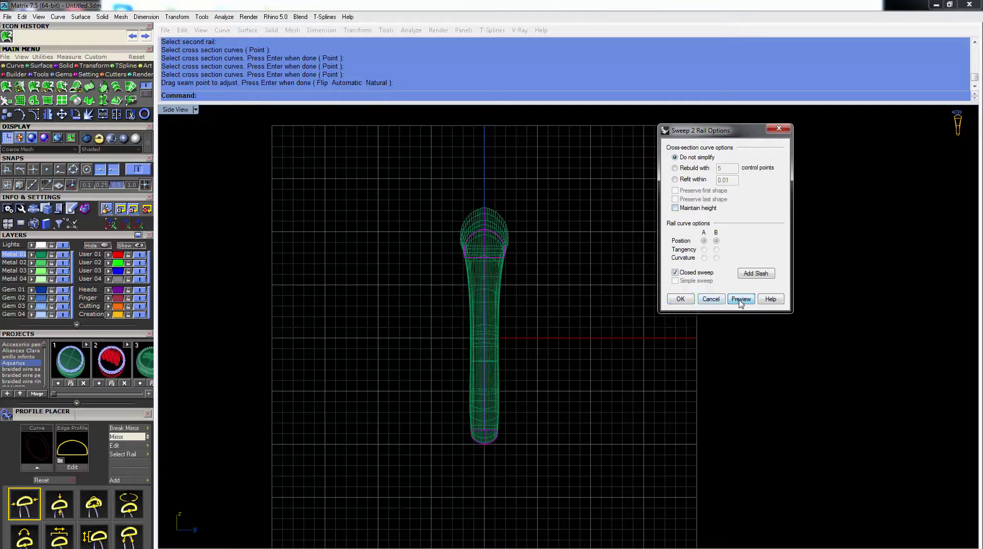
Enable Maintain height for the sweep, preview it, and create the closed ring band surface.
click(695, 209)
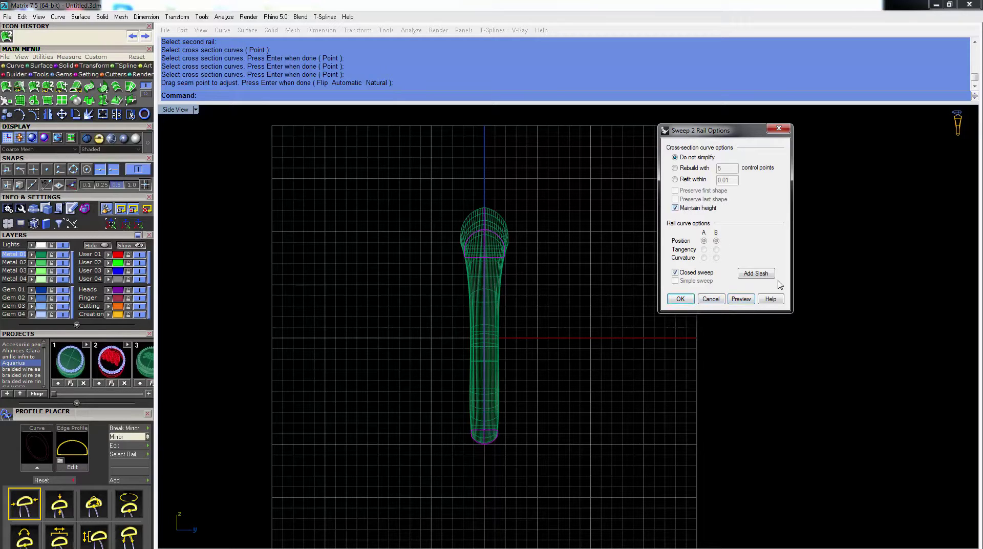
click(742, 299)
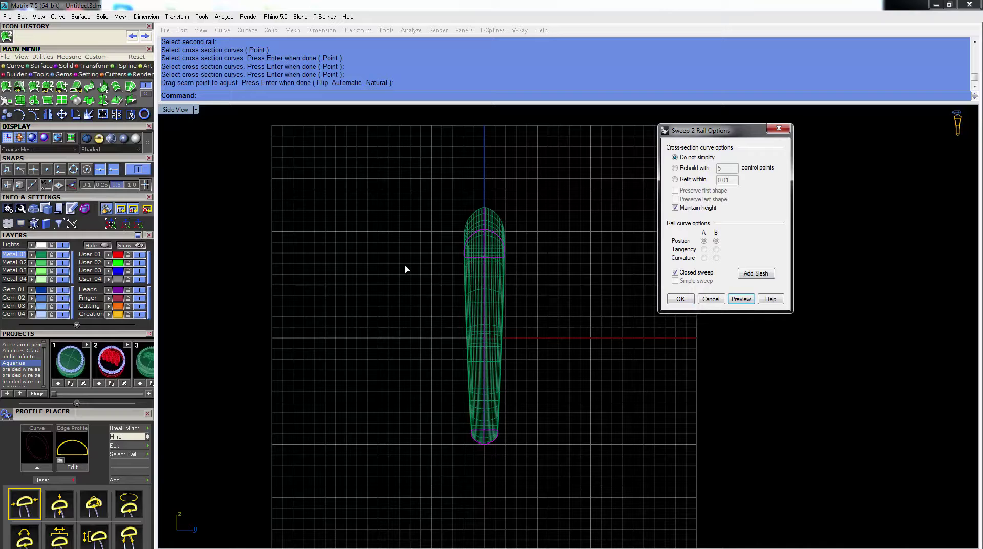
double_click(165, 111)
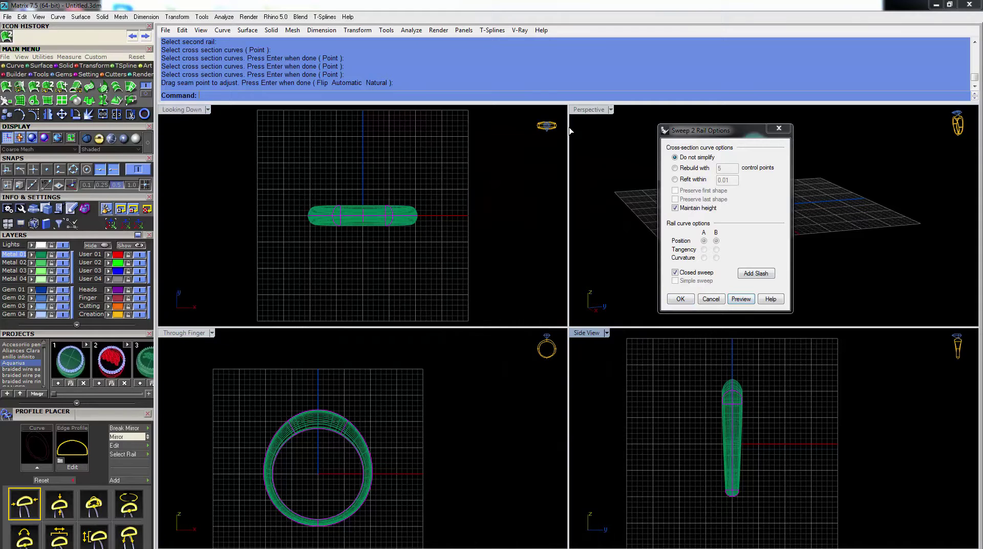
double_click(588, 110)
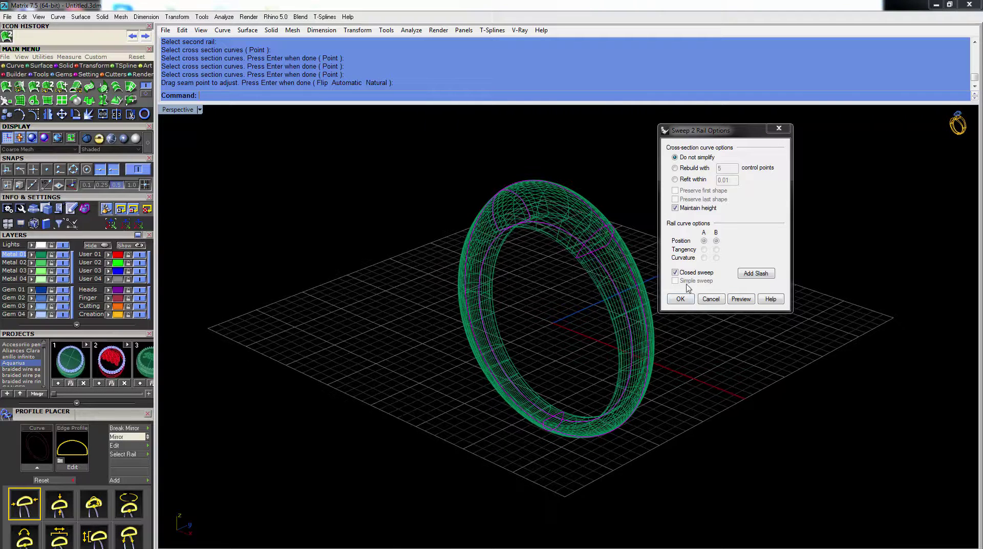
click(681, 299)
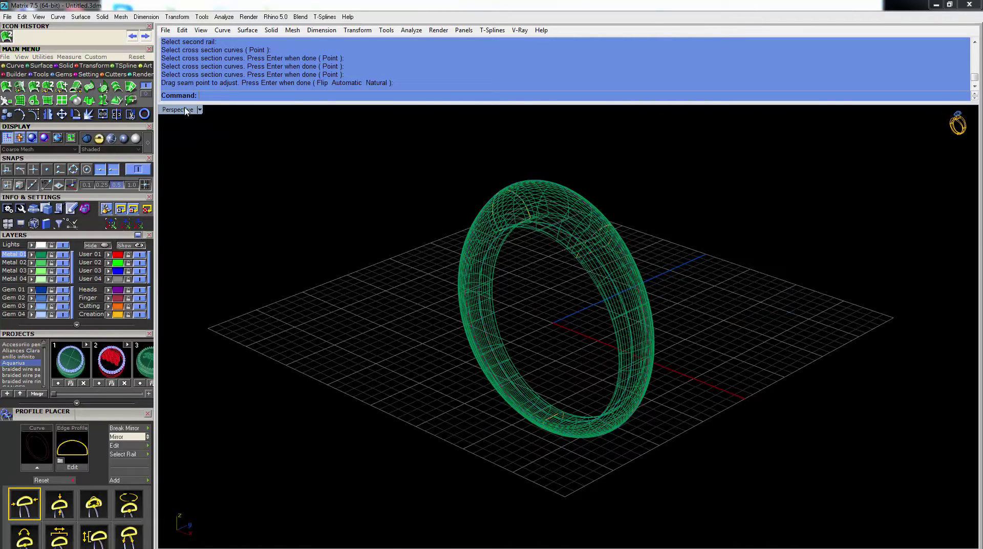
Set the Perspective view to the Shaded display mode and view the ring band from another angle.
click(185, 111)
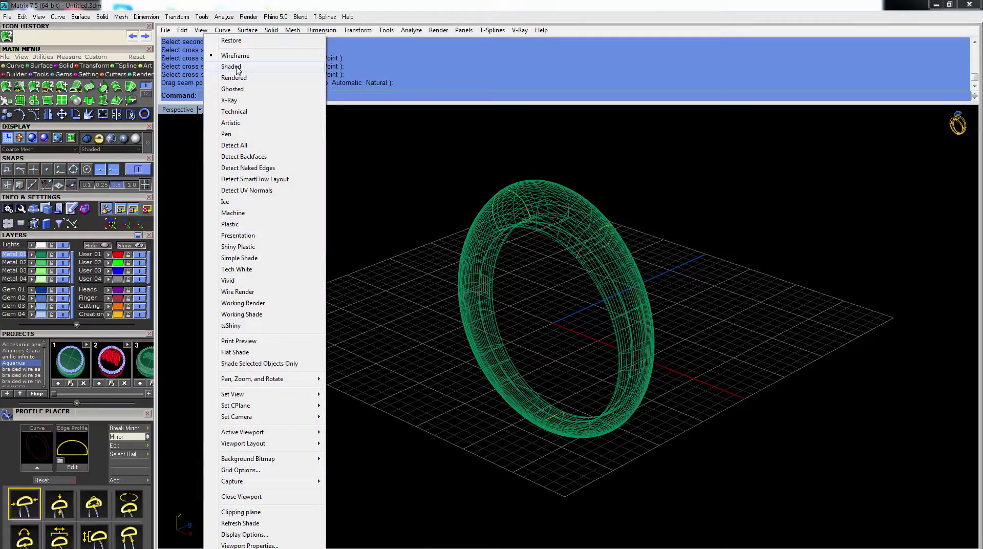
click(231, 66)
mouse_move(507, 290)
right_down()
mouse_move(630, 346)
mouse_move(689, 318)
mouse_move(617, 277)
mouse_move(476, 353)
right_up()
Shade the Looking Down view and place a single point on layer User 01, just above the band and slightly left of its centre.
double_click(173, 111)
double_click(172, 112)
right_drag(564, 295, 452, 290)
scroll(452, 291, up, 4)
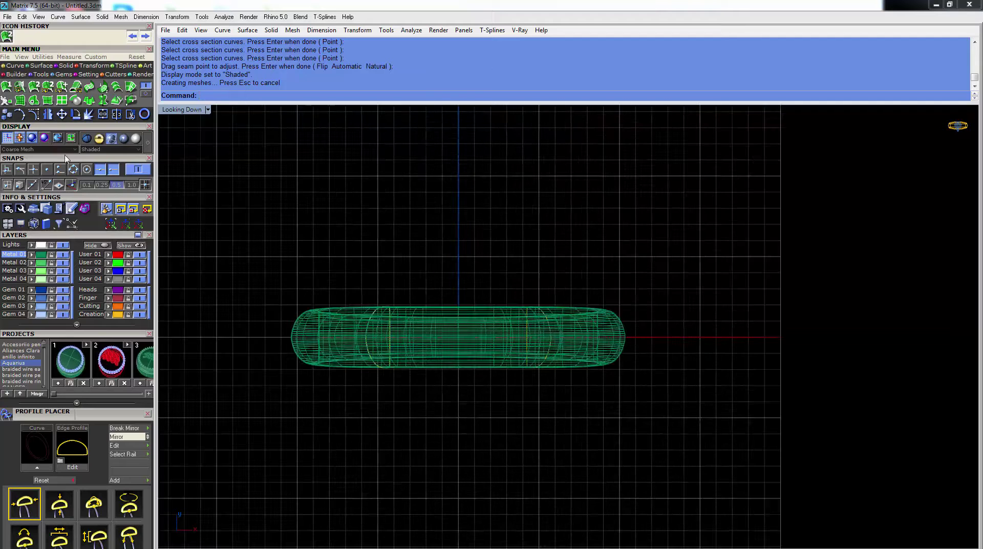
click(16, 65)
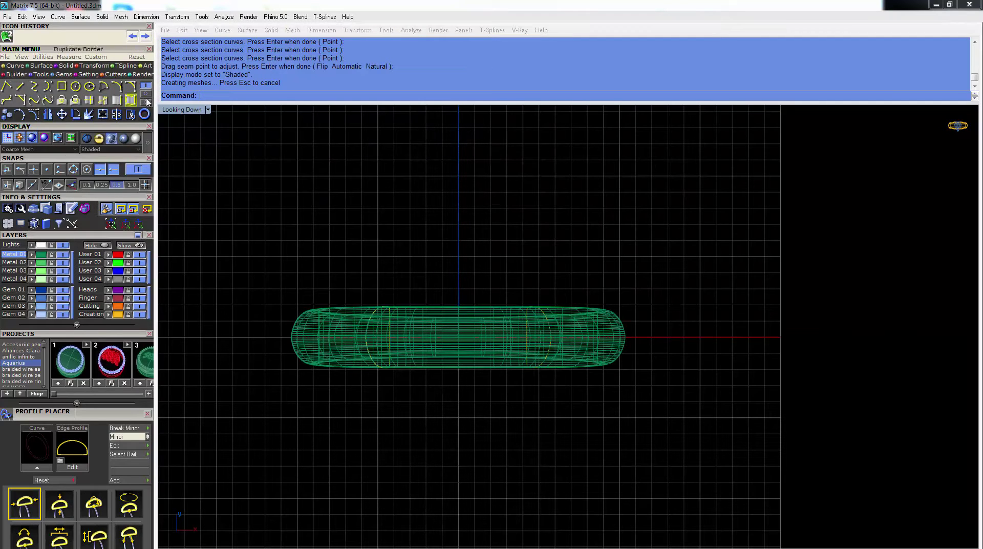
click(39, 74)
click(20, 101)
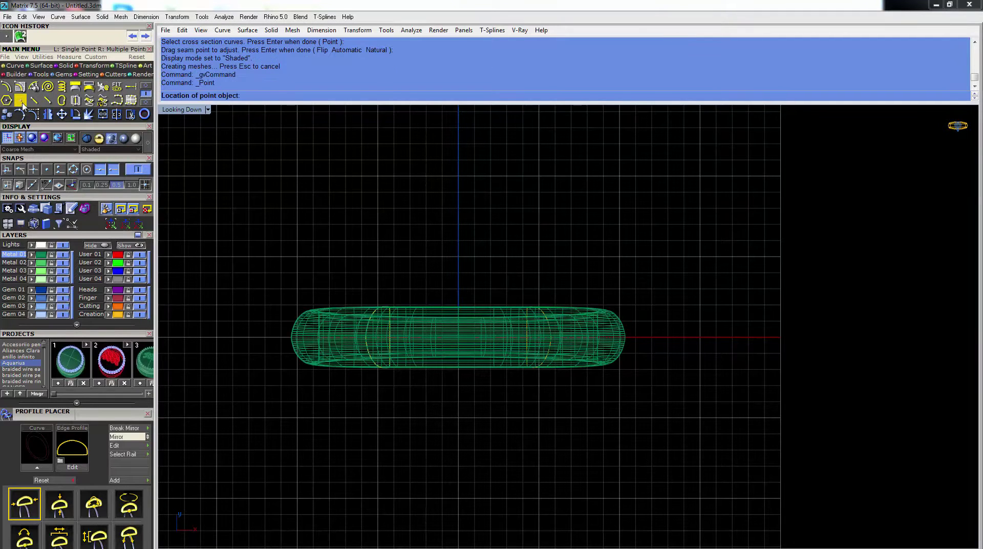
click(166, 110)
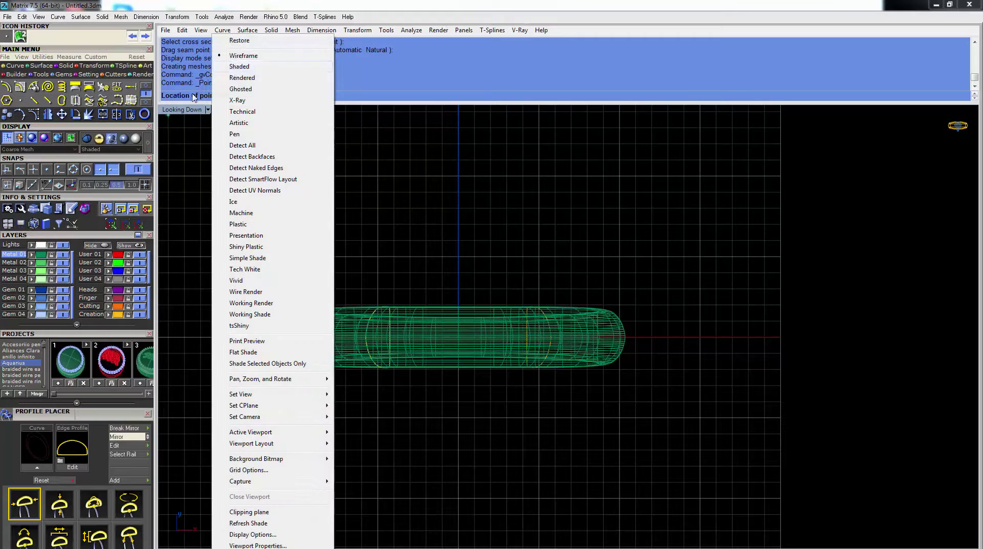
click(225, 66)
scroll(431, 299, up, 4)
right_drag(431, 297, 449, 263)
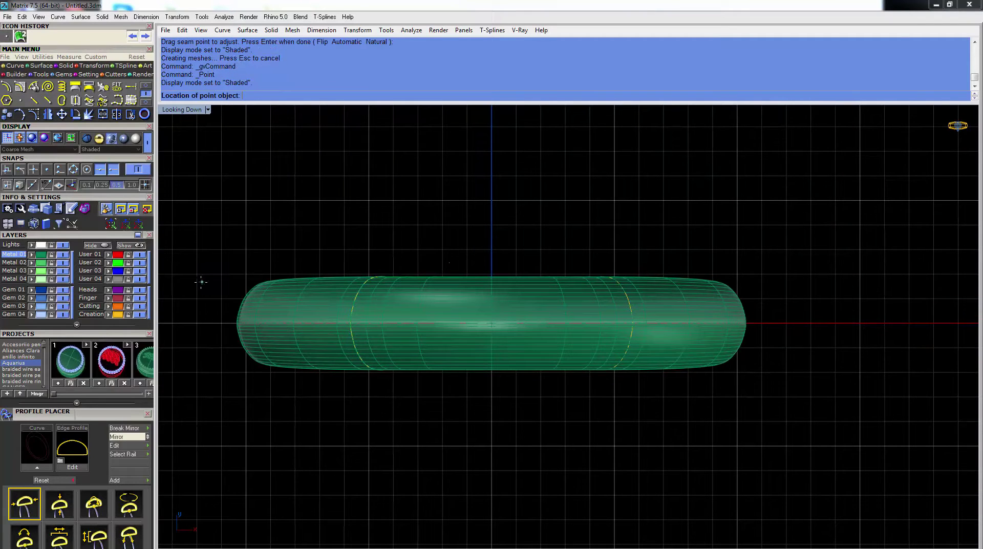
click(90, 255)
click(443, 261)
Mirror a copy of the point to the band's opposite edge, using a mirror plane from origin 0 along the X axis.
drag(375, 231, 478, 274)
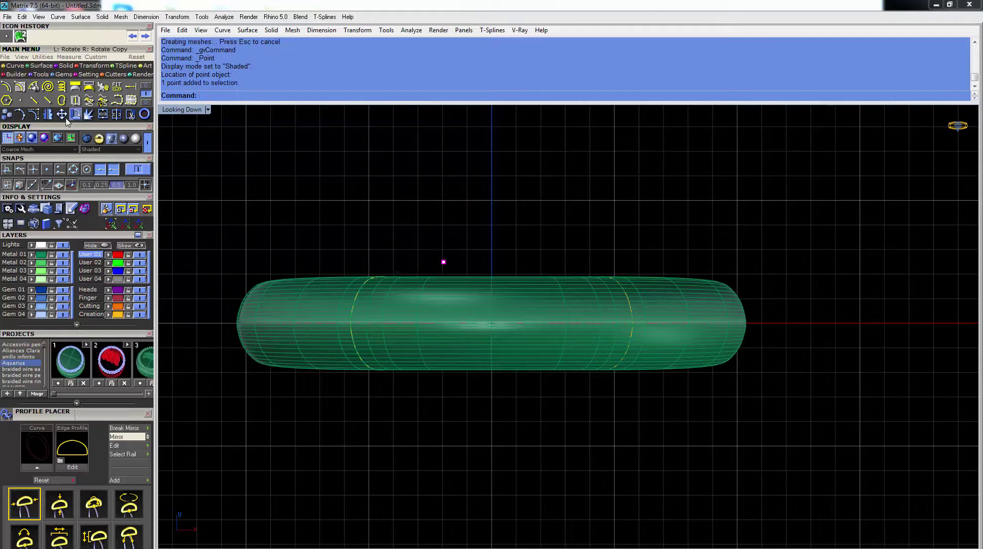
click(49, 115)
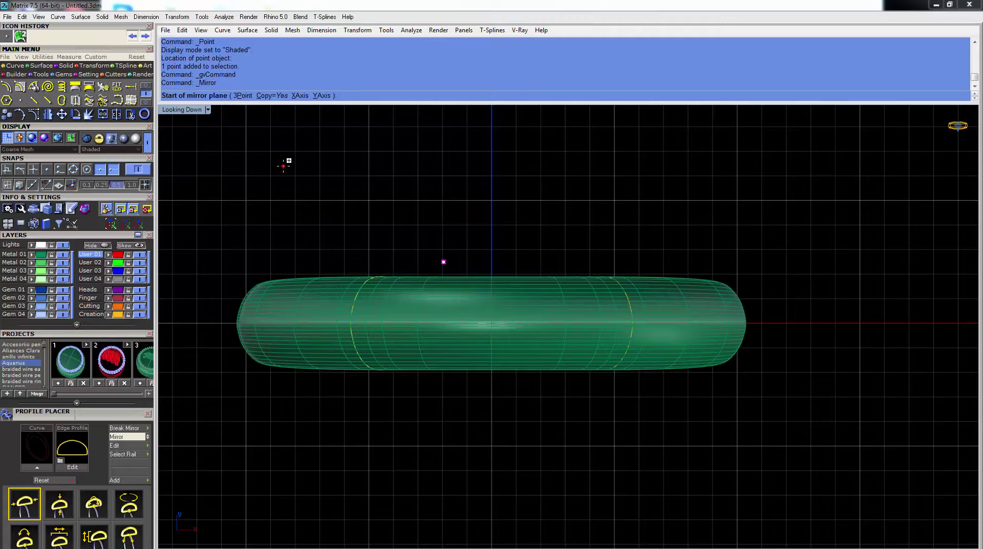
text(0)
key(Return)
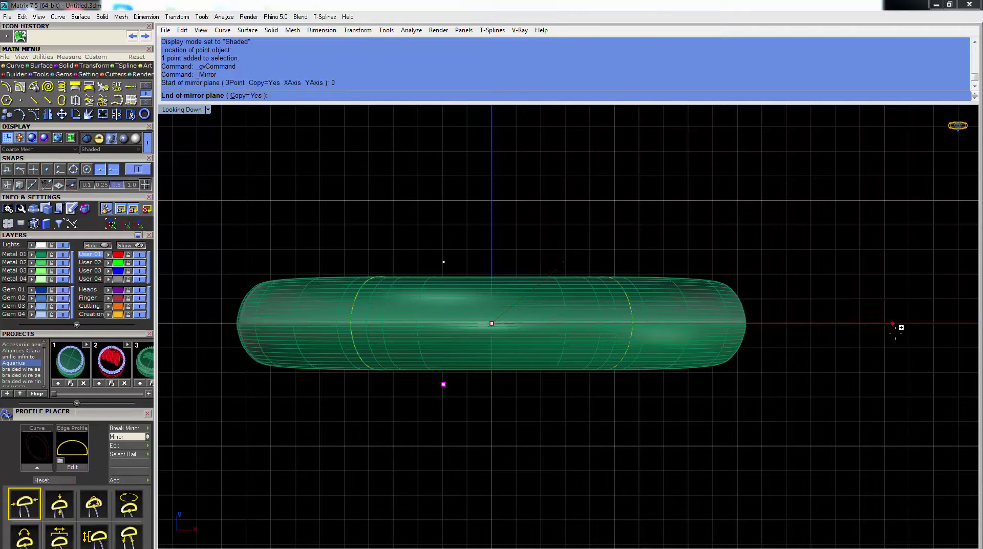
click(833, 323)
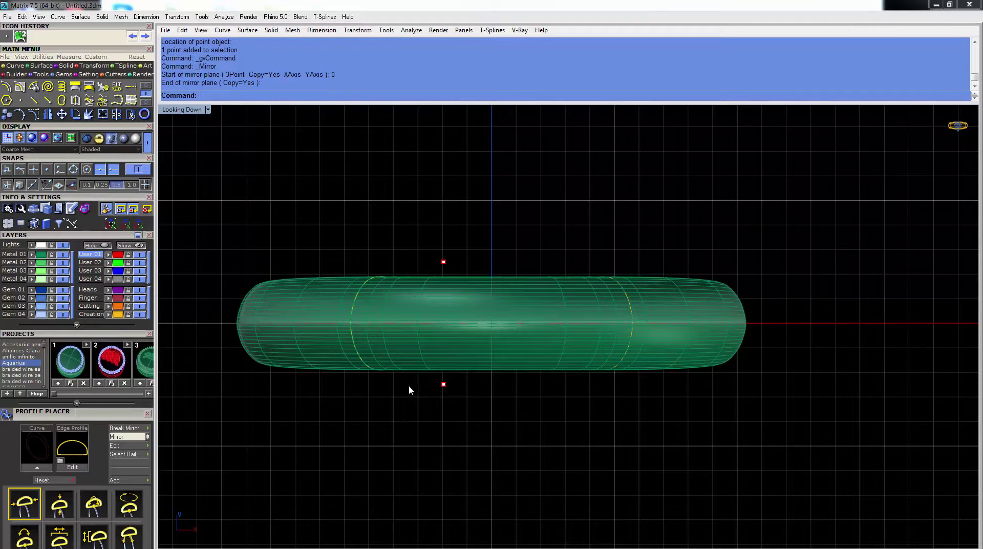
Draw an arc between the two points across the band, bulging towards the ring's centre.
click(146, 86)
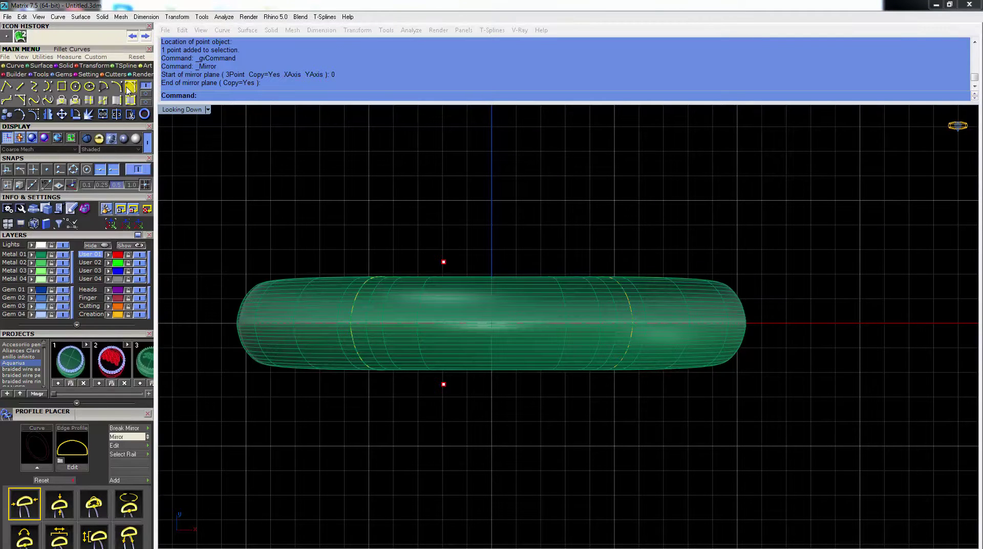
click(117, 87)
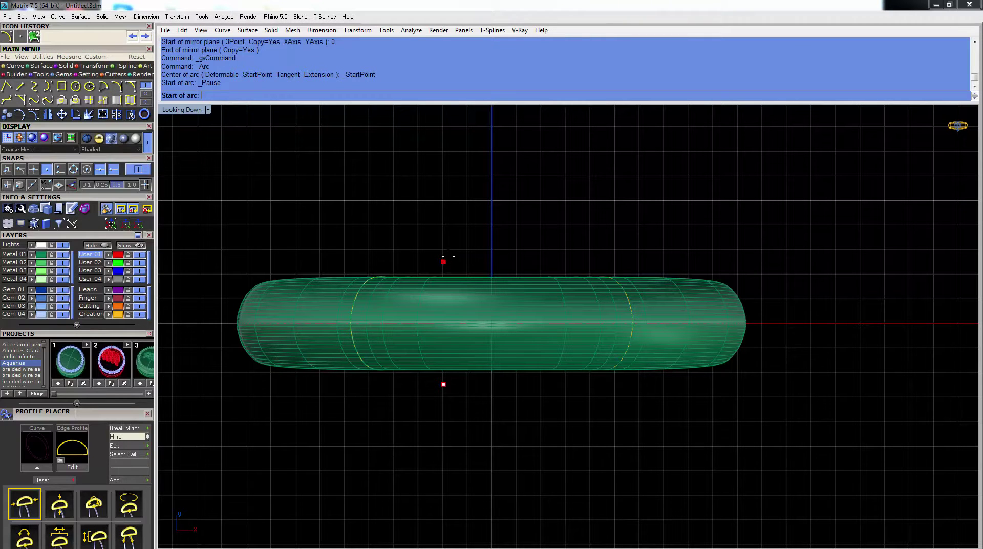
click(443, 261)
click(443, 384)
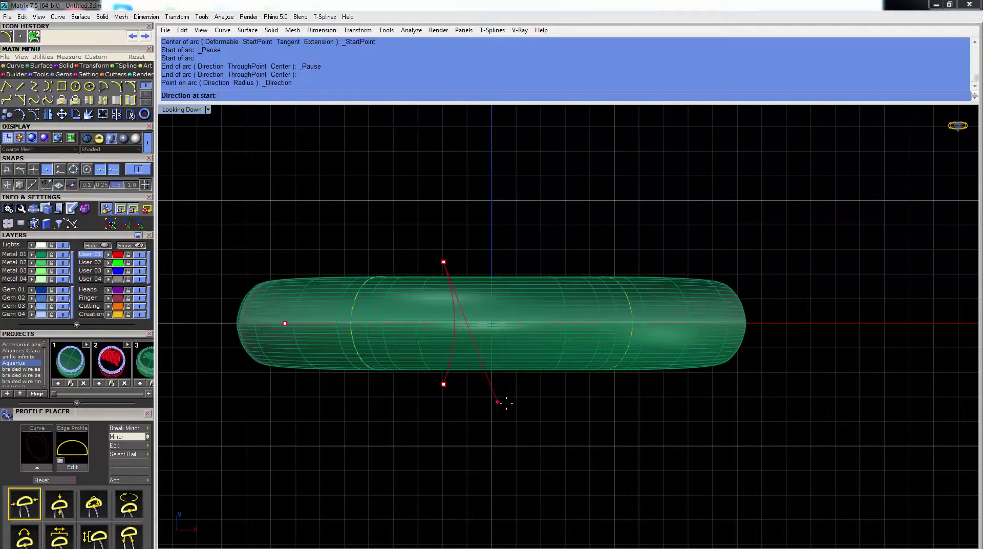
click(587, 402)
Extrude the arc upward about 15.6 so that the curved surface passes through and beyond the top of the ring.
click(448, 270)
double_click(169, 109)
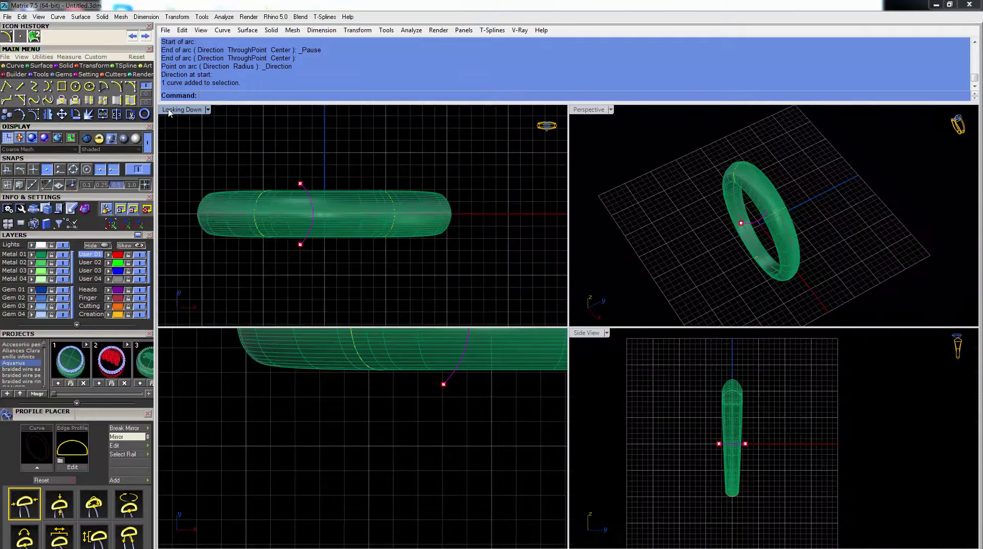
scroll(315, 471, up, 2)
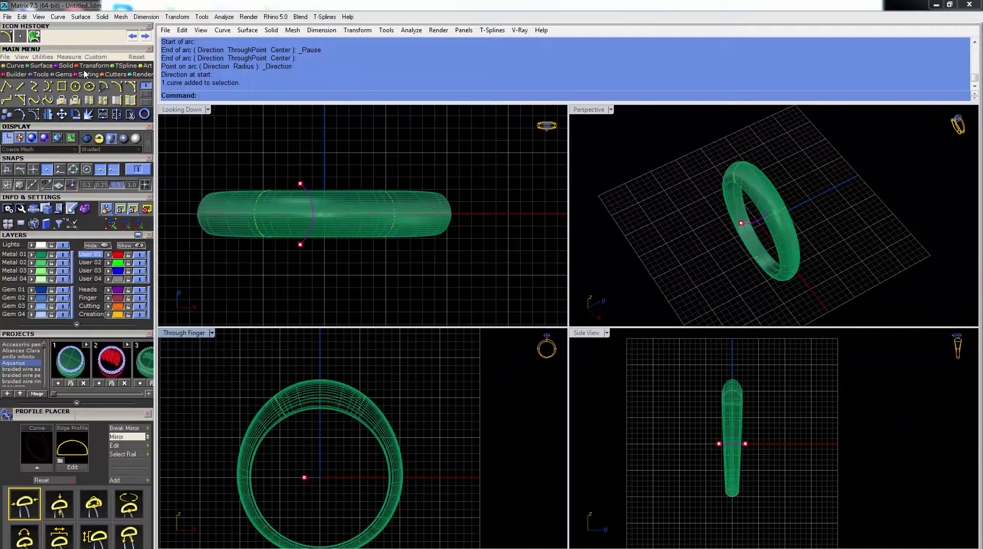
scroll(659, 184, up, 4)
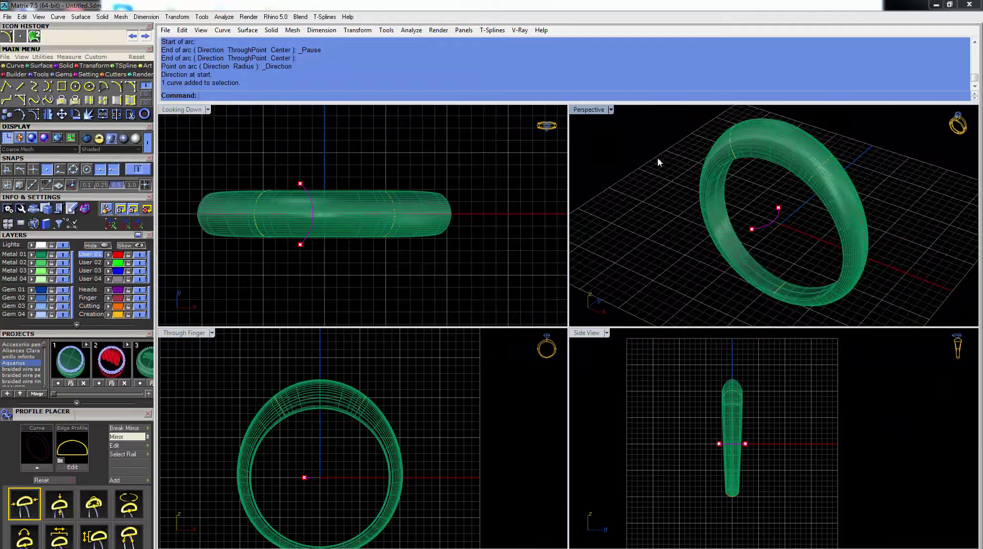
click(63, 66)
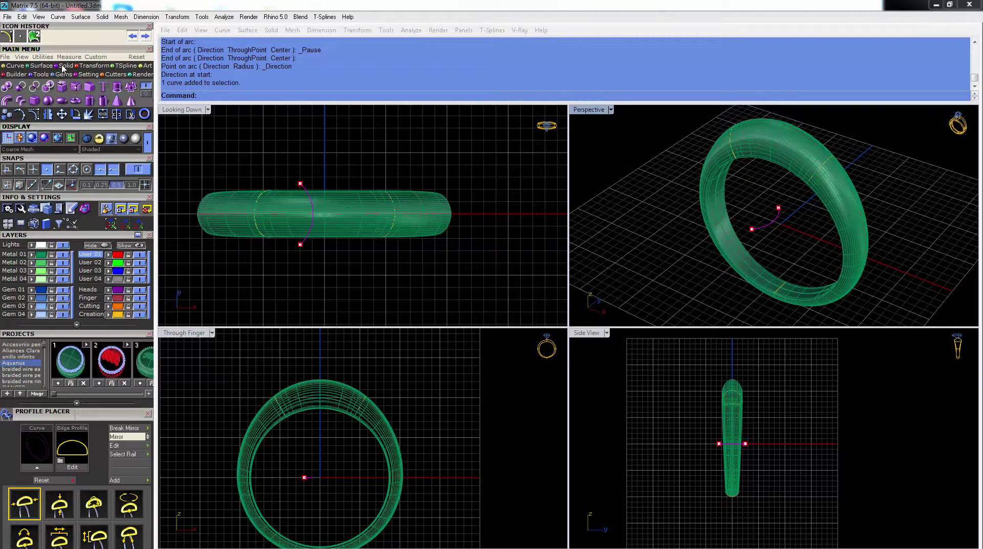
click(116, 88)
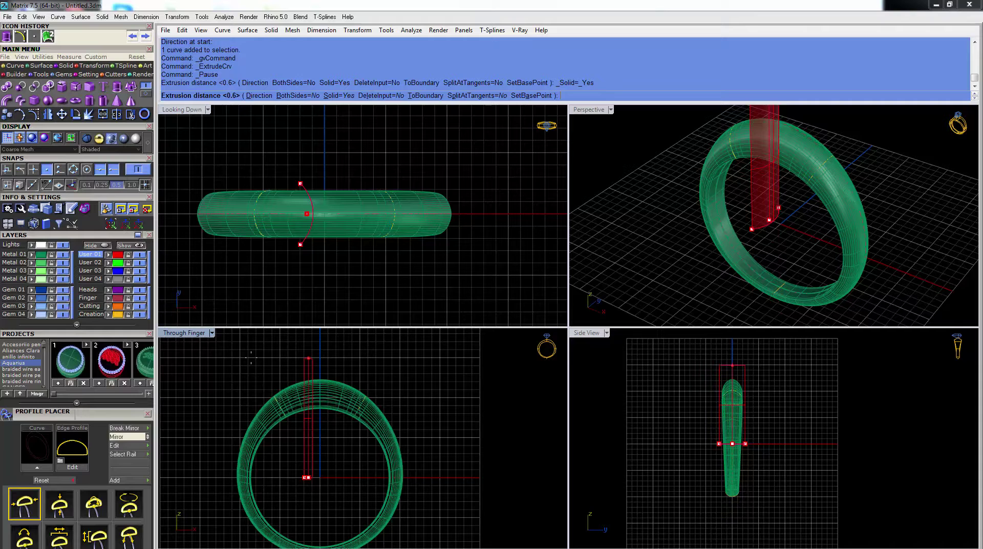
Set the Through Finger and Side views to the Shaded display mode.
click(199, 338)
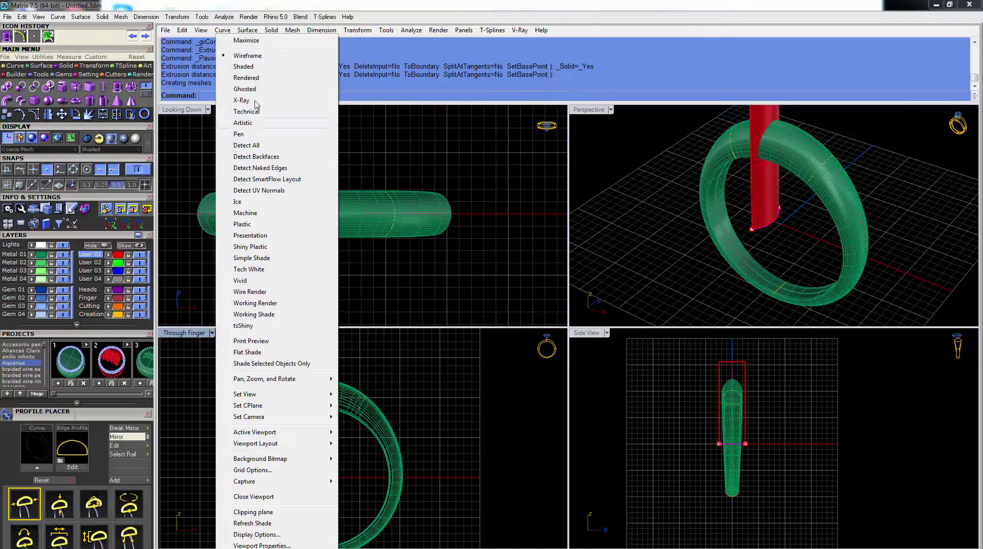
click(262, 70)
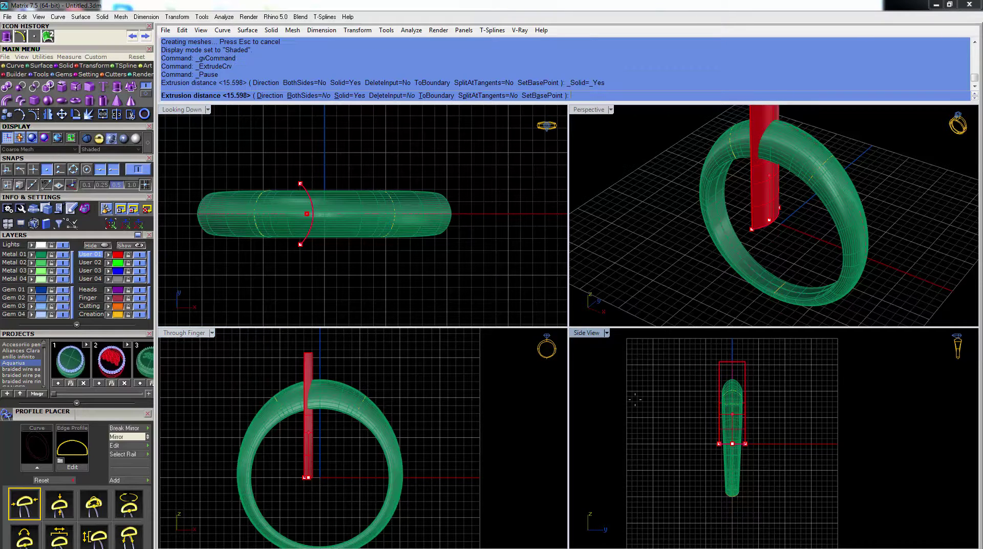
key(Return)
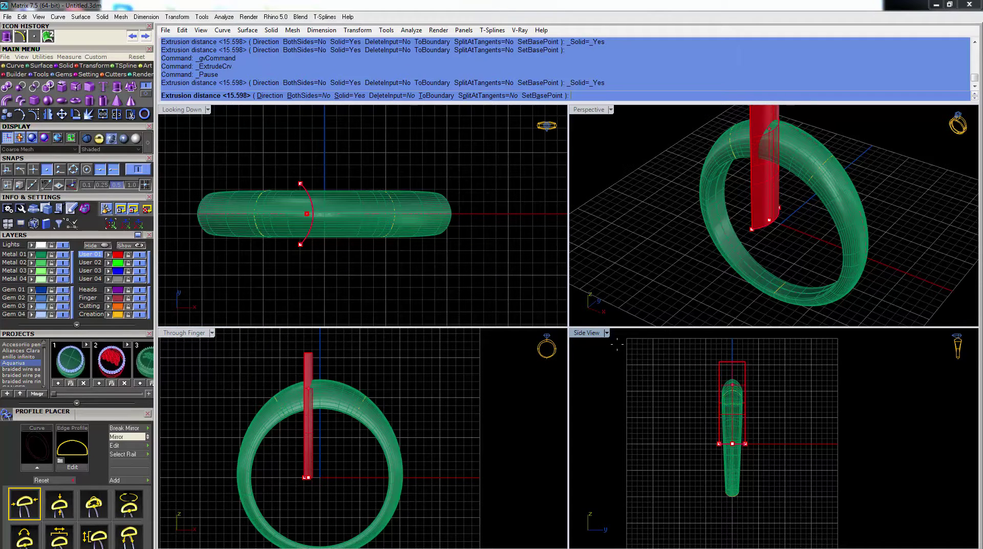
click(592, 333)
click(658, 70)
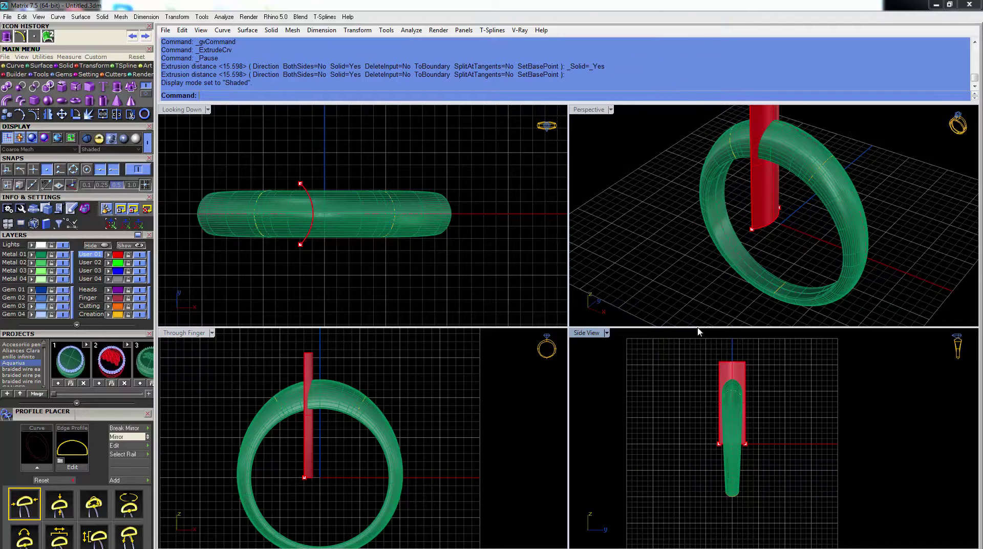
Rotate the extruded surface in the Through Finger view about its crossing with the band's outer edge, tilting its upper end outward.
right_drag(817, 221, 752, 271)
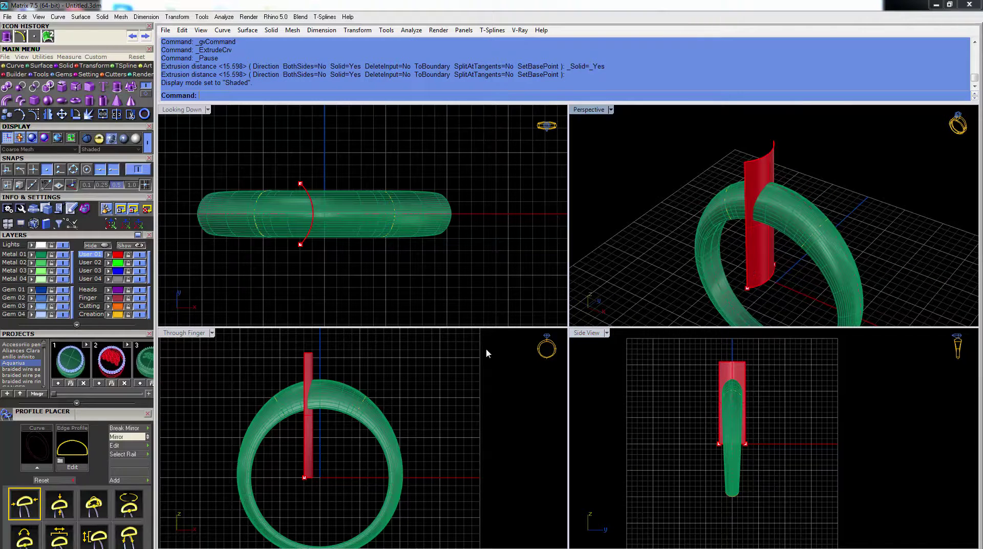
scroll(314, 450, up, 2)
click(311, 415)
scroll(322, 466, up, 2)
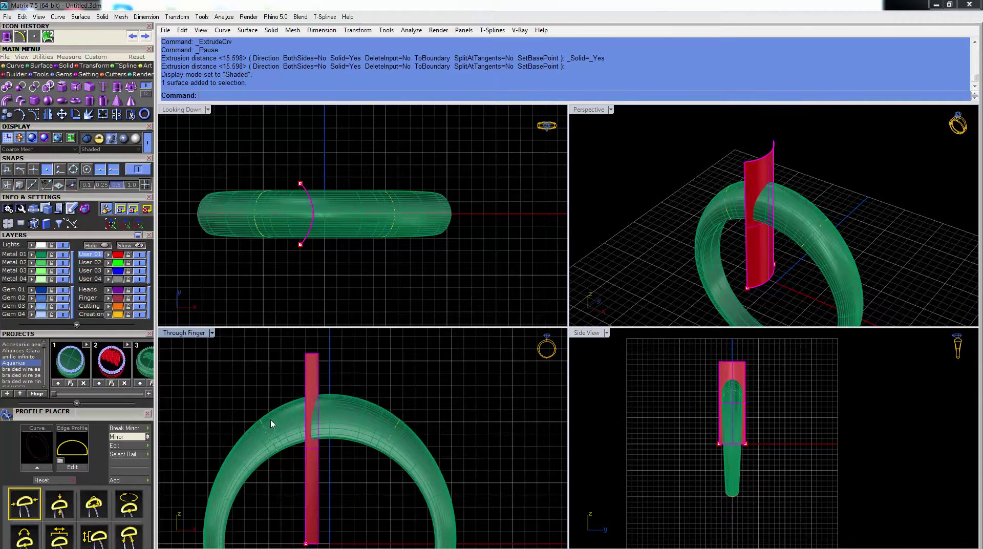
scroll(275, 427, down, 1)
click(76, 113)
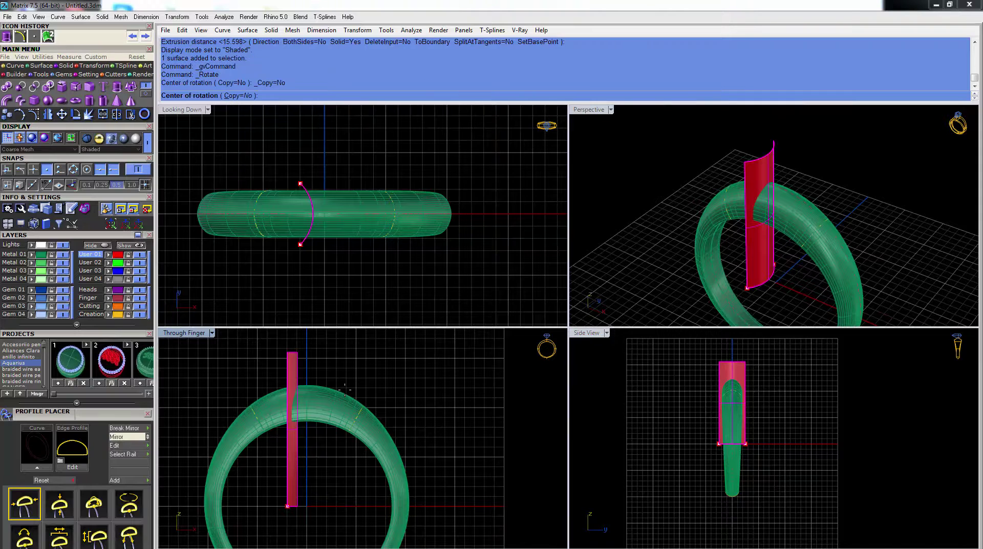
click(290, 401)
click(290, 356)
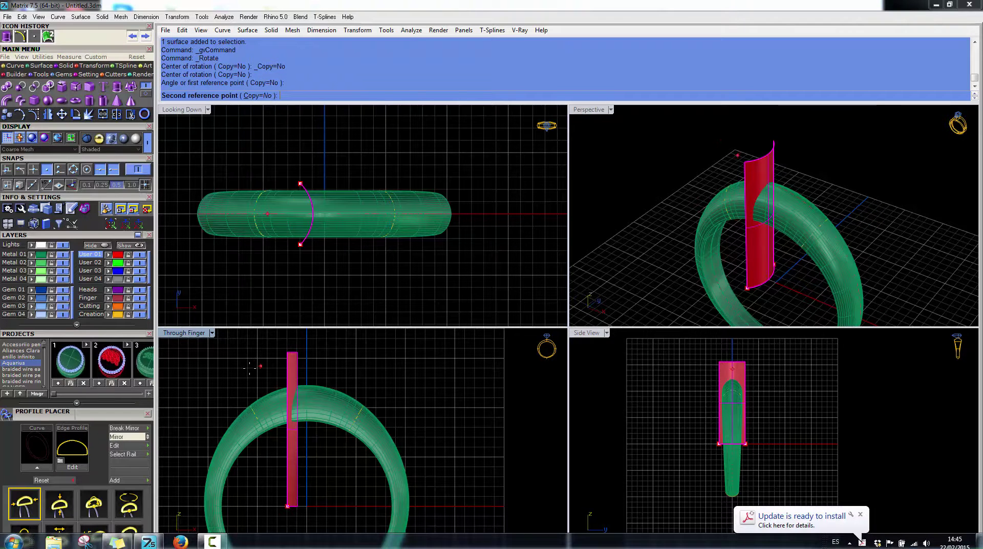
click(241, 381)
right_drag(706, 226, 730, 241)
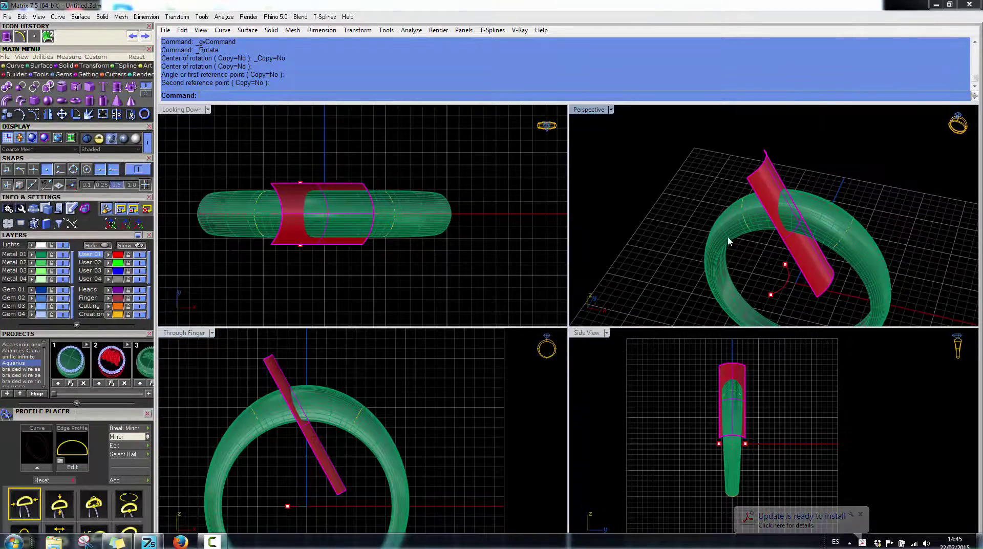
Offset the tilted surface with OffsetSrf into a solid at distance 1, flipping all directions towards its convex side.
double_click(599, 116)
right_drag(628, 302, 555, 235)
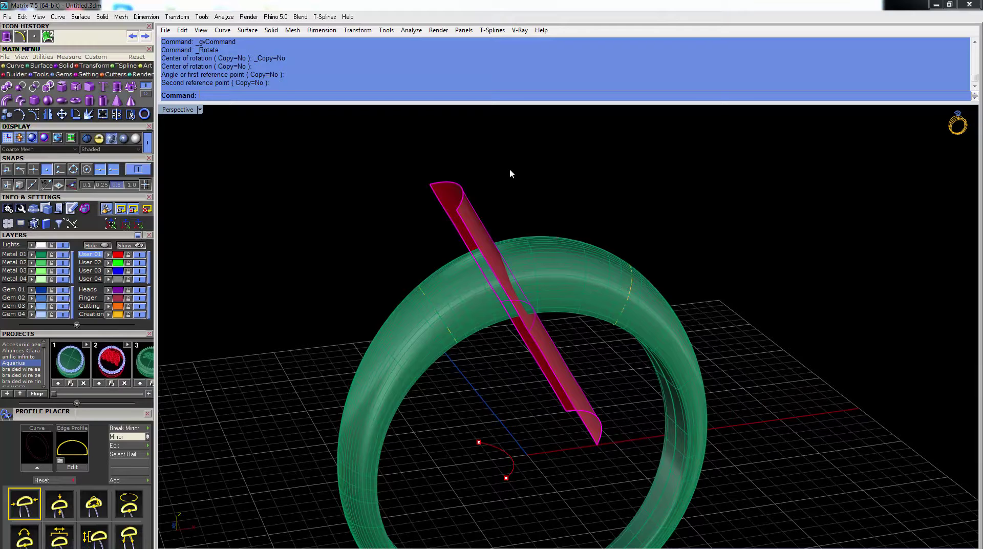
right_drag(511, 169, 484, 175)
click(545, 275)
click(537, 209)
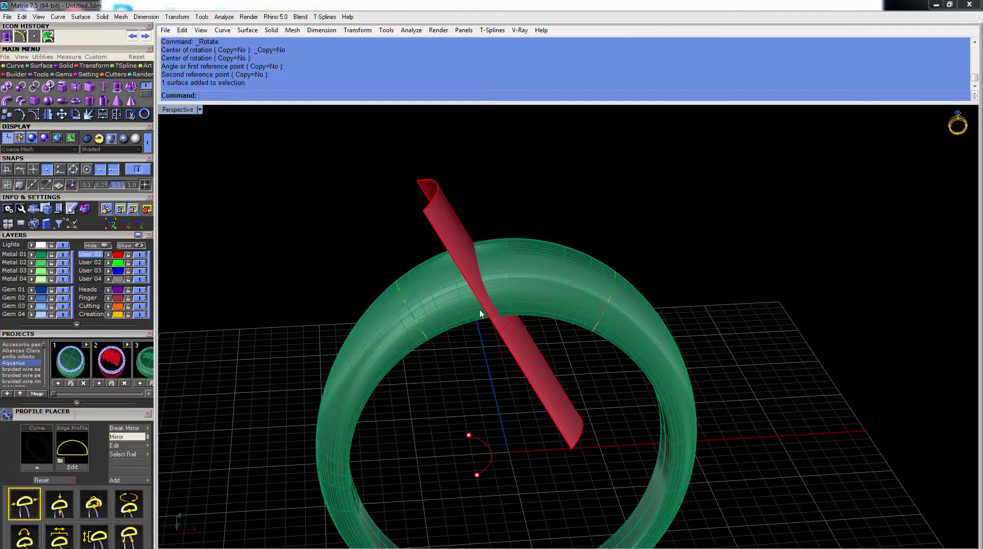
click(454, 208)
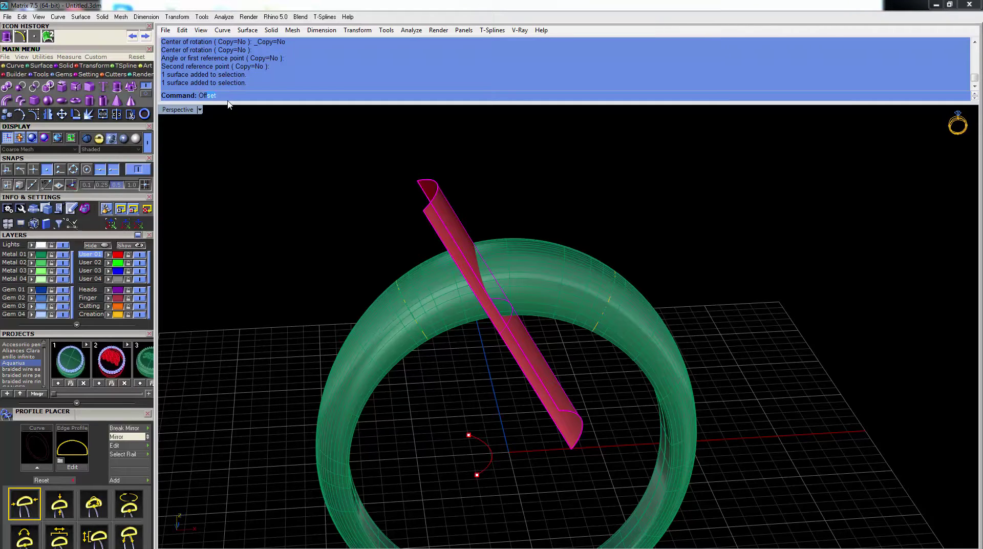
text(et)
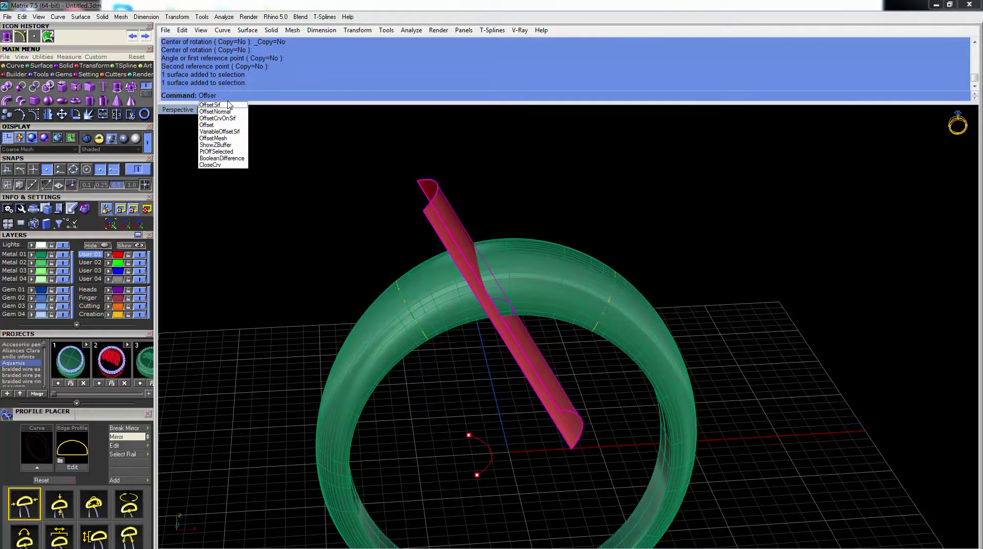
text(S)
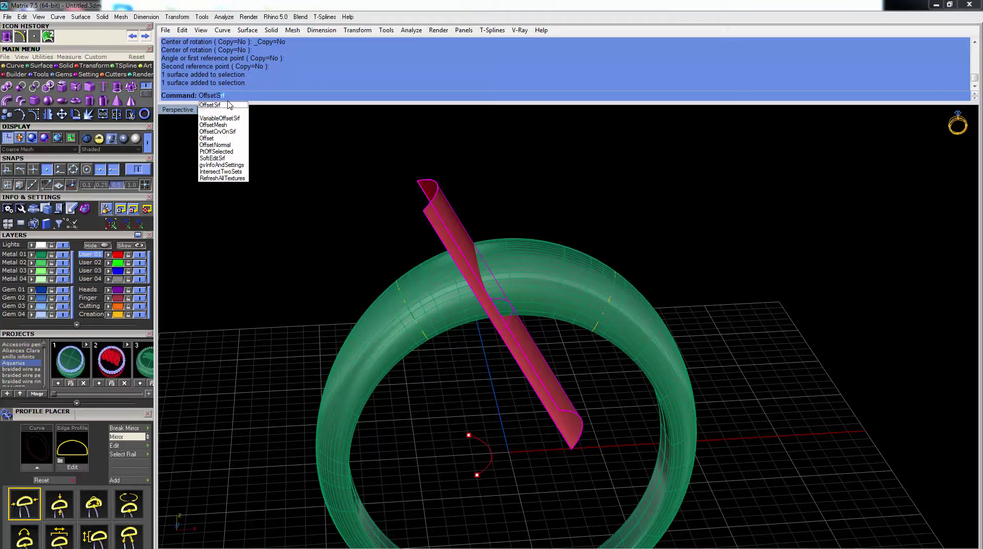
click(228, 103)
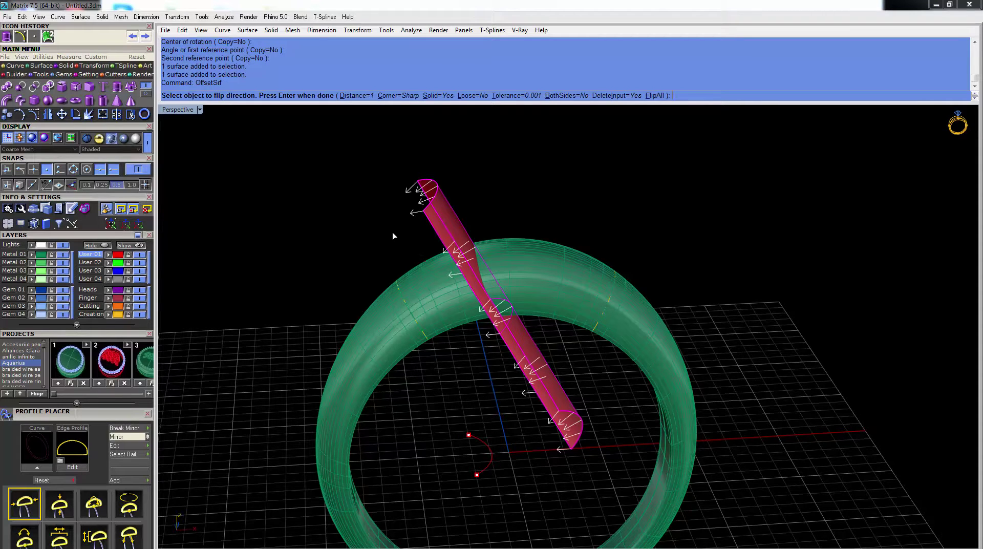
scroll(392, 232, down, 1)
scroll(407, 232, up, 4)
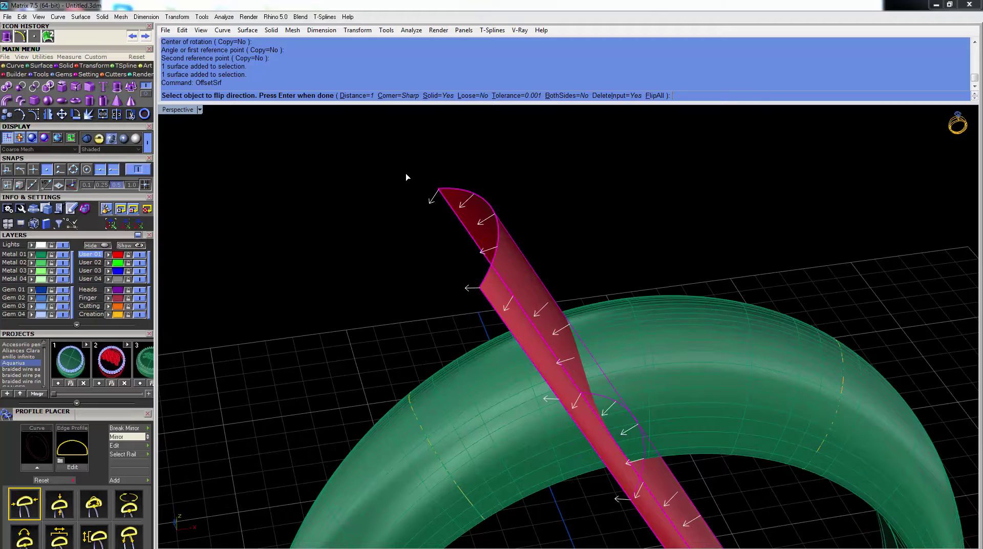
click(655, 96)
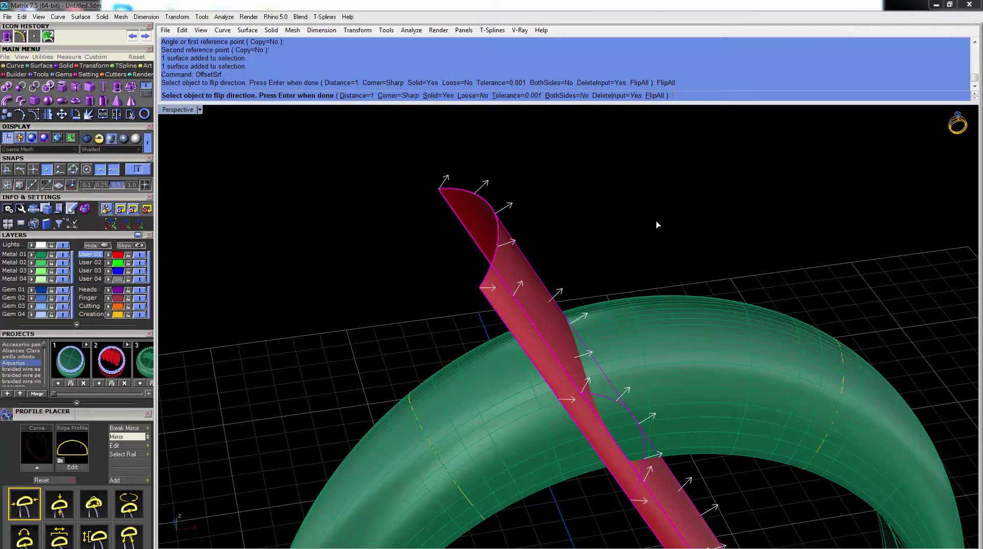
key(Return)
Mirror a copy of the curved solid across the band's centre, starting the mirror plane at origin 0, so the two solids cross.
right_drag(651, 196, 717, 317)
click(720, 323)
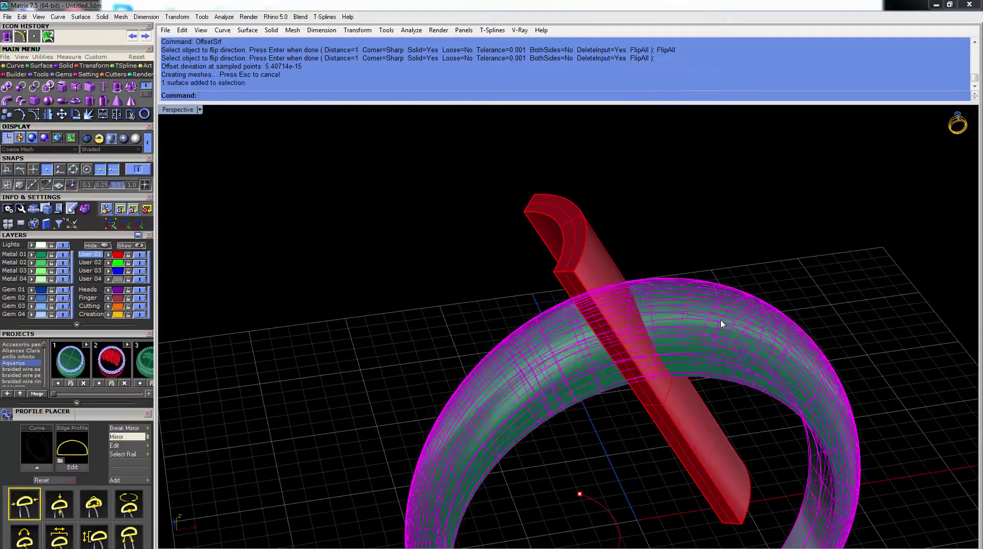
click(611, 260)
click(607, 241)
click(590, 237)
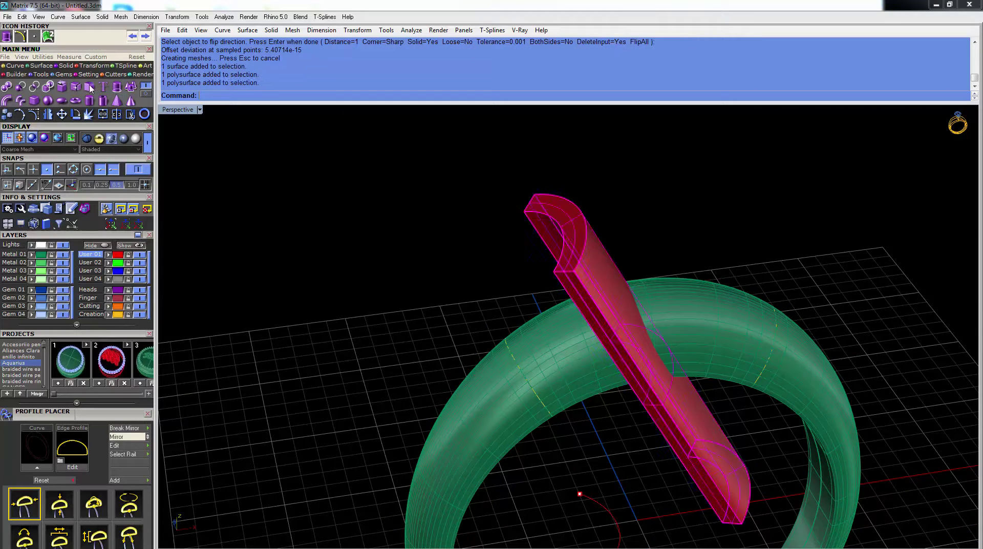
click(47, 113)
scroll(307, 184, down, 2)
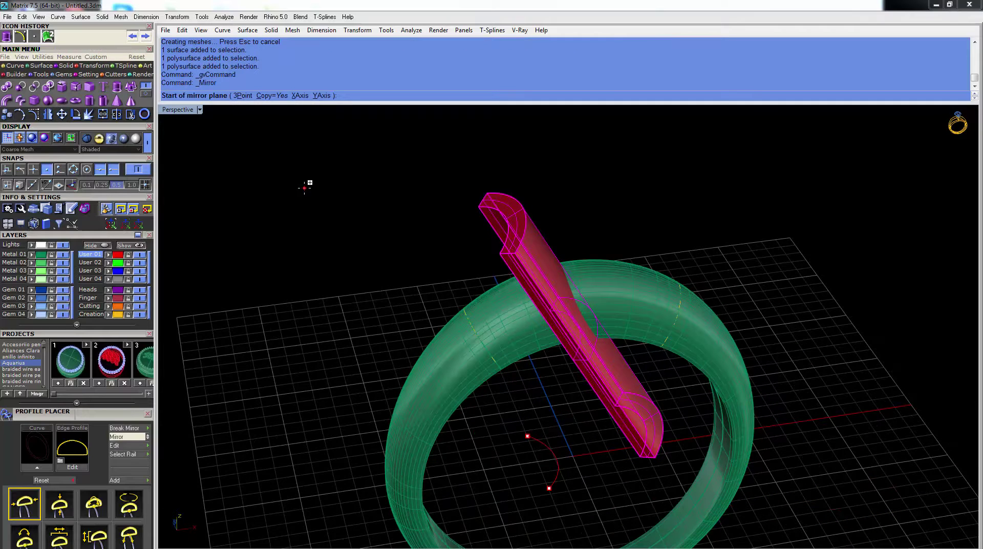
key(Return)
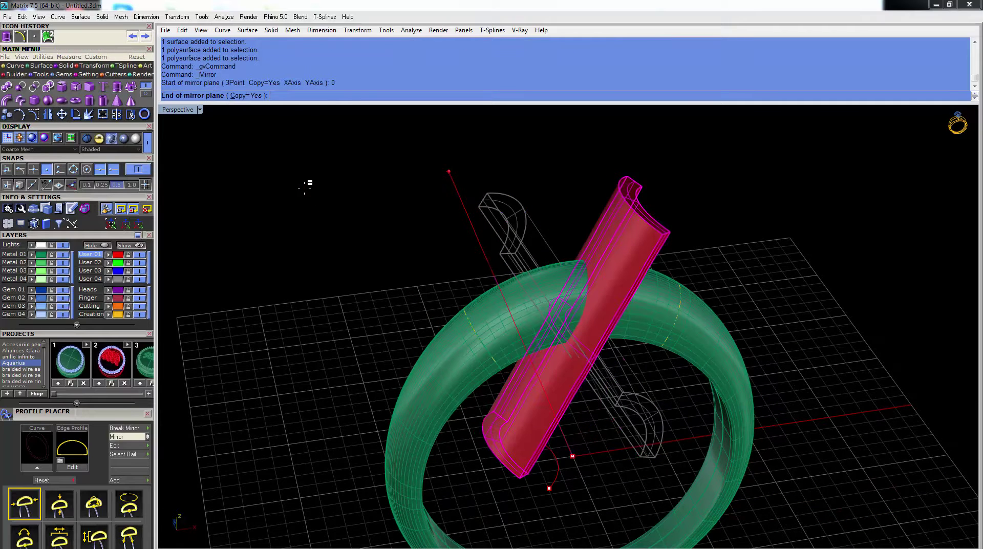
click(307, 184)
right_drag(533, 317, 556, 287)
Subtract the original curved solid from the ring band with a Boolean difference and delete that cutter.
click(20, 88)
click(483, 281)
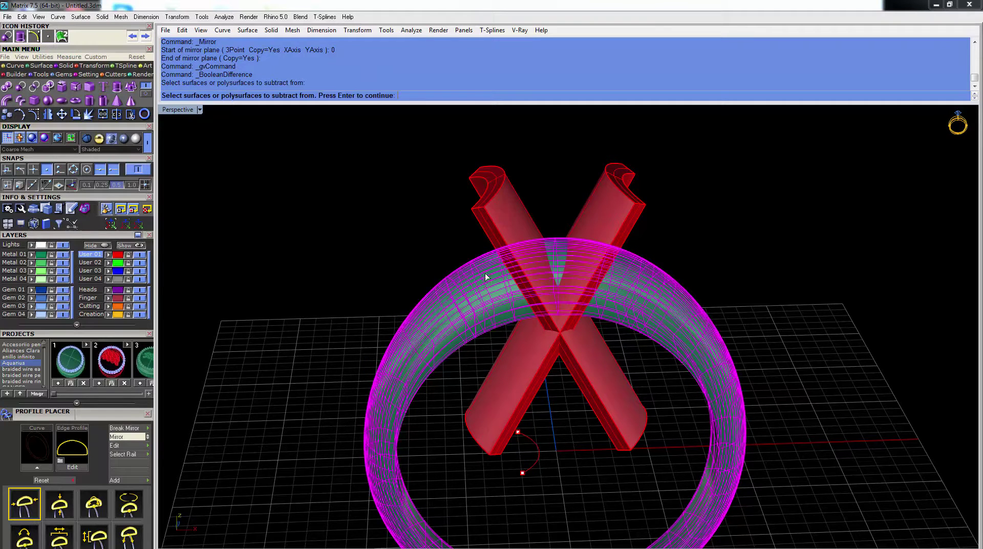
key(Return)
key(Return)
click(517, 203)
key(Delete)
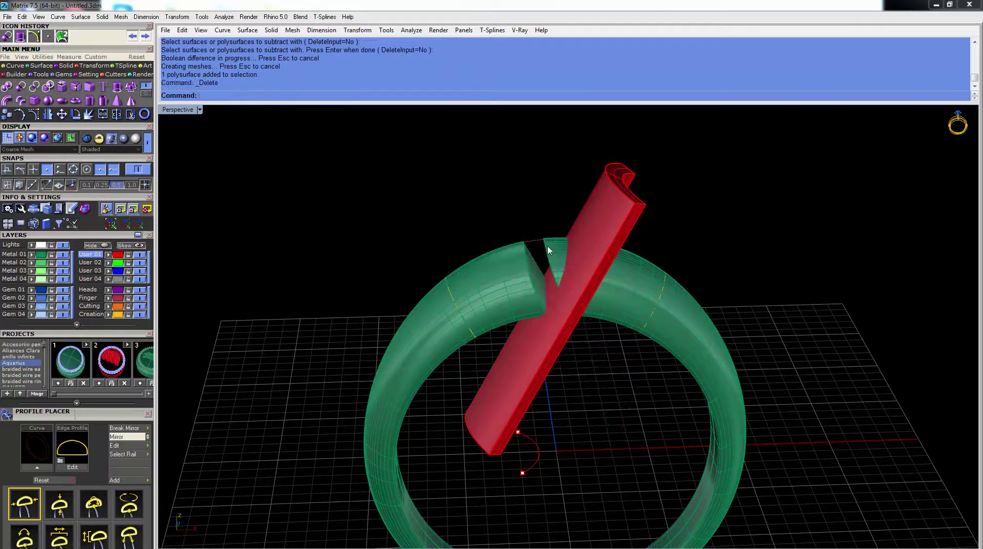
Subtract the mirrored curved solid from the ring band with a second Boolean difference.
key(Return)
click(680, 301)
key(Return)
click(599, 203)
key(Return)
Delete the mirrored cutter and the loose band fragments left in the gap.
click(599, 202)
key(Delete)
click(558, 266)
key(Delete)
right_drag(559, 269, 561, 351)
drag(527, 275, 585, 393)
key(Delete)
right_drag(581, 390, 532, 435)
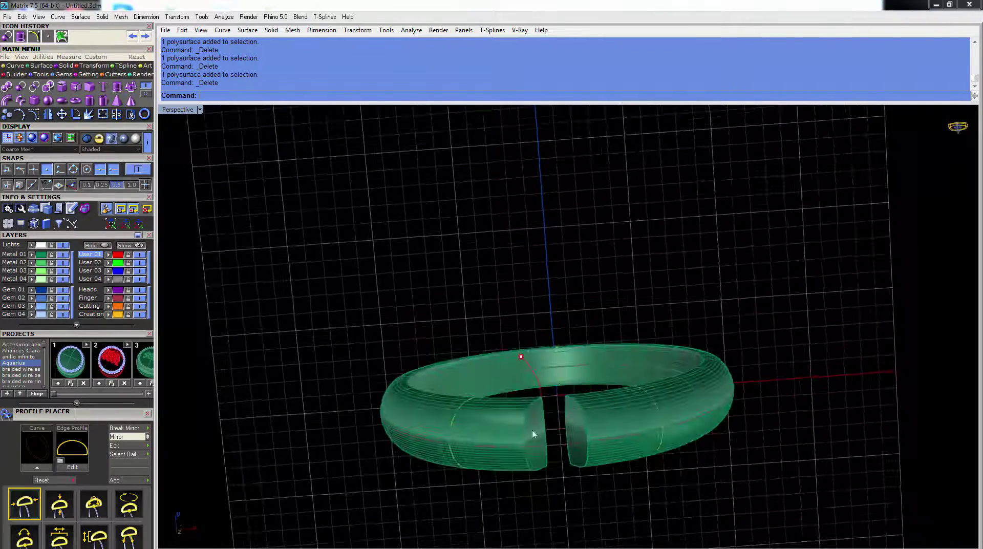
Examine the gap cut through the top of the band from above and in the Perspective view.
double_click(183, 110)
scroll(318, 187, up, 4)
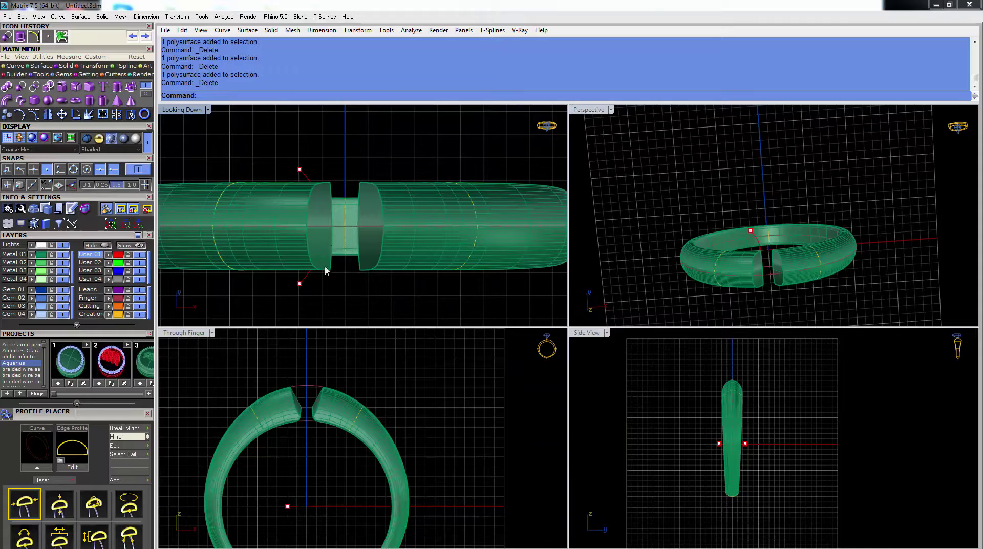
click(602, 109)
right_drag(576, 327, 524, 334)
scroll(617, 334, up, 5)
scroll(490, 310, down, 6)
scroll(524, 334, up, 4)
mouse_move(520, 300)
right_down()
mouse_move(557, 299)
mouse_move(515, 294)
right_up()
scroll(515, 295, down, 4)
shift+right_drag(518, 353, 512, 295)
Undo the fragment and cutter deletions and the Boolean cuts, back to the intact band with two crossed solids.
key(ctrl+z)
key(ctrl+z)
key(ctrl+z)
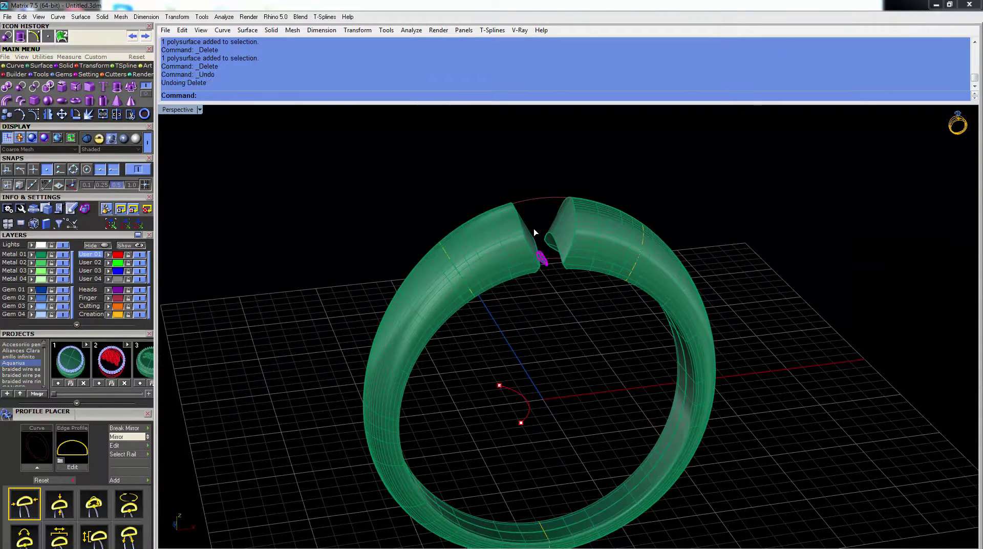
key(ctrl+z)
key(ctrl+z)
key(Escape)
click(464, 165)
shift+right_drag(464, 164, 581, 217)
click(480, 211)
click(466, 212)
click(582, 217)
click(575, 169)
right_drag(575, 169, 575, 223)
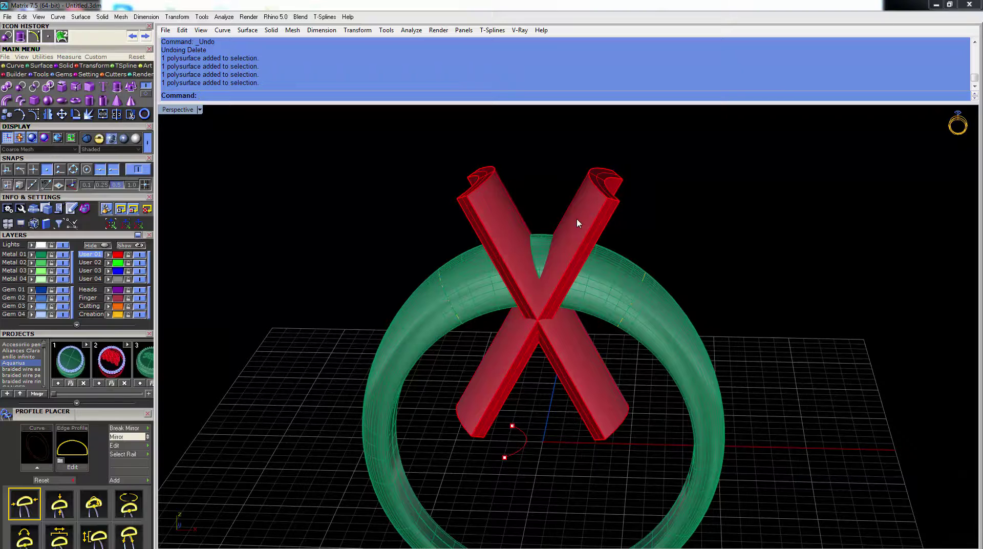
Redo the Boolean cuts and undo only the deletion of the mirrored cutter so it stays in place.
key(ctrl+y)
key(ctrl+y)
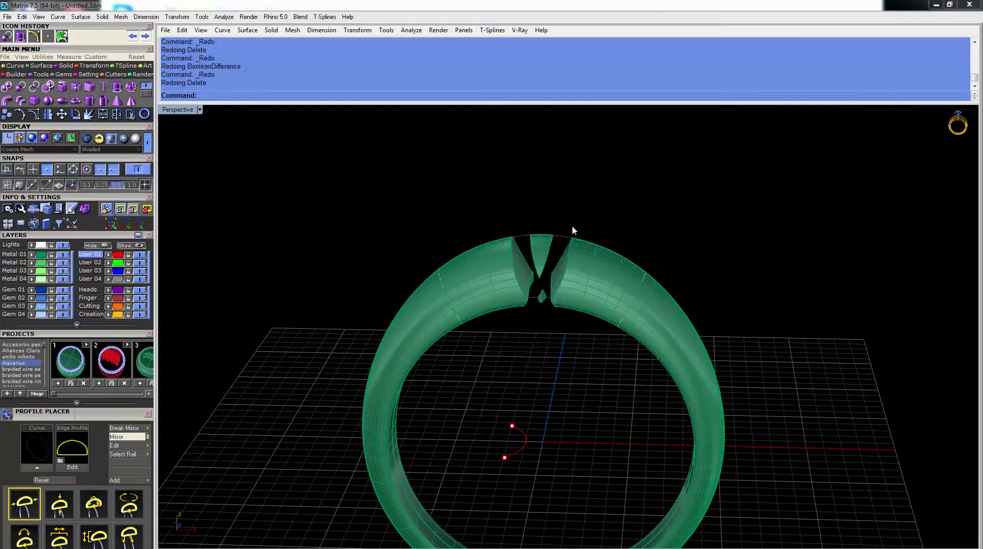
key(ctrl+z)
Delete the wedge-shaped piece and the small fragment left between the two cut ends of the band.
click(545, 249)
right_drag(544, 249, 503, 210)
key(Delete)
click(547, 301)
scroll(551, 300, up, 5)
key(Delete)
scroll(600, 244, down, 4)
mouse_move(600, 245)
right_down()
mouse_move(619, 175)
mouse_move(599, 257)
right_up()
Explode the mirrored cutter into separate surfaces.
click(618, 176)
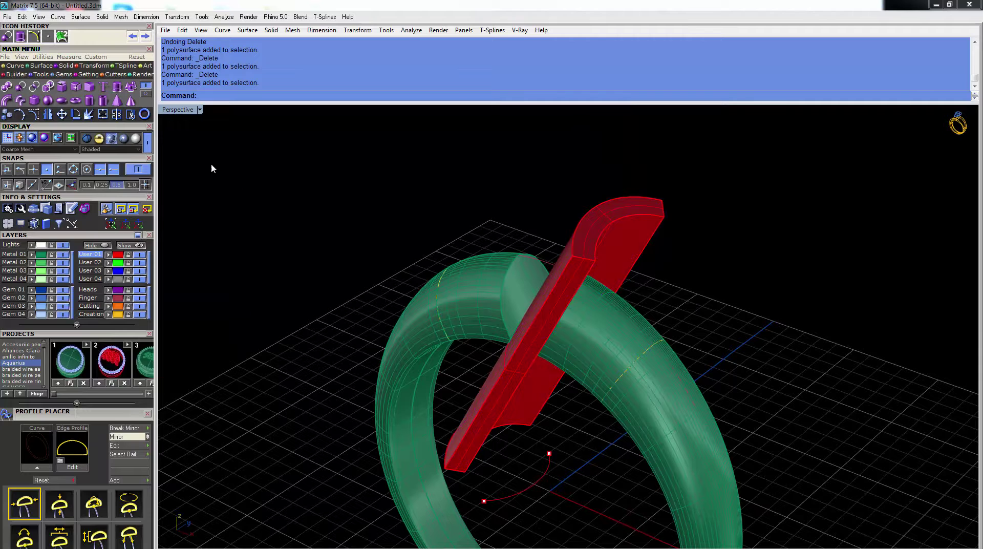
click(573, 248)
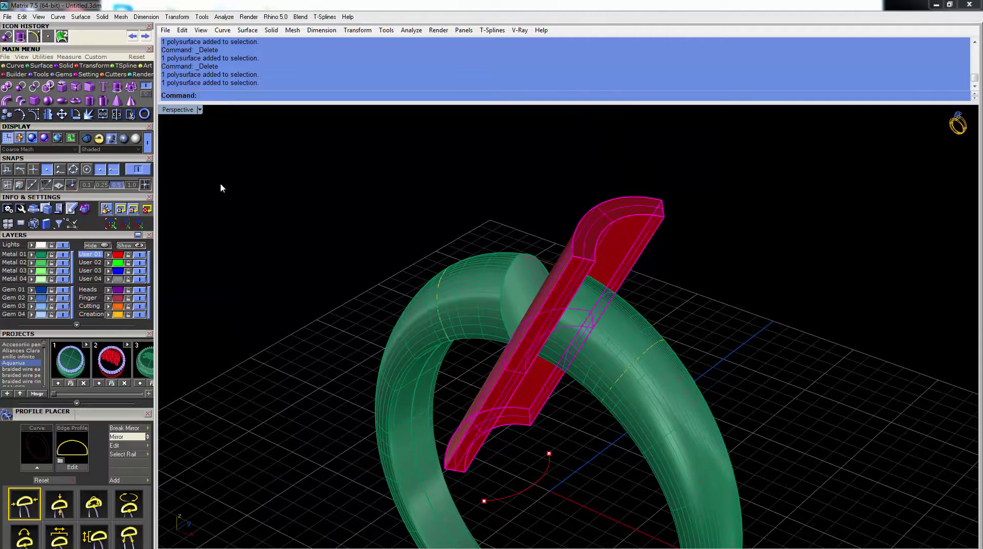
click(88, 116)
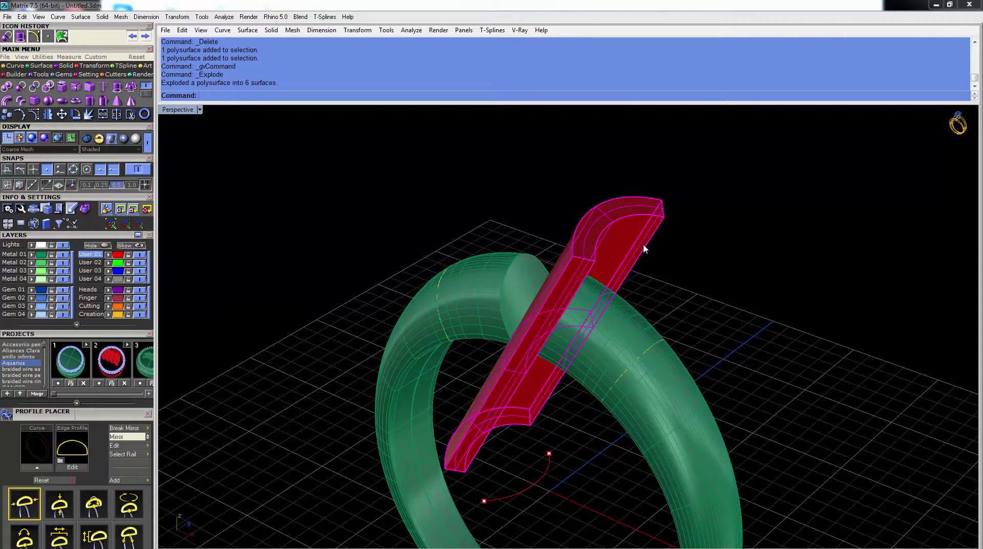
Delete the exploded cutter's end caps, side strips and one curved face, leaving only a single long curved surface.
click(629, 210)
key(Delete)
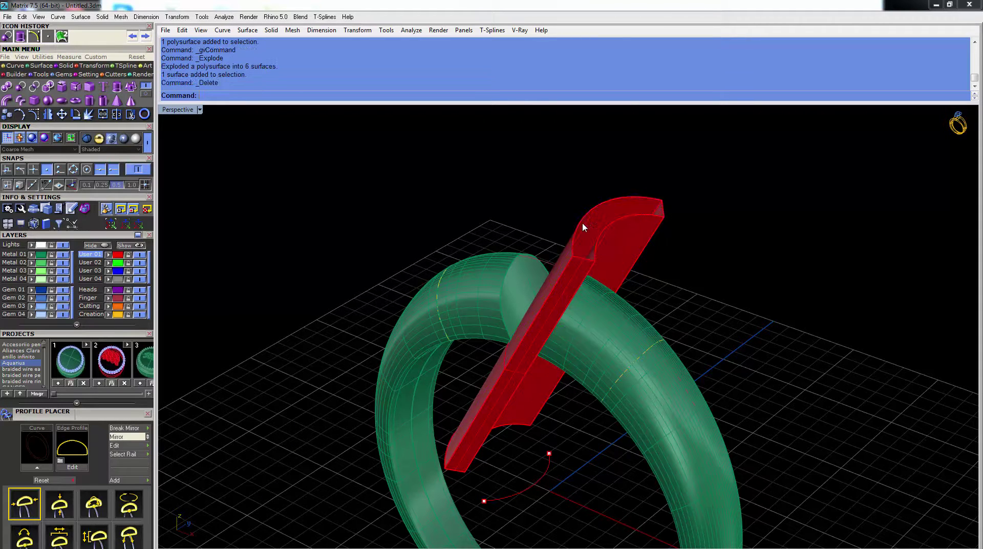
click(582, 220)
key(Delete)
click(573, 262)
key(Delete)
mouse_move(623, 215)
right_down()
mouse_move(659, 230)
mouse_move(610, 215)
right_up()
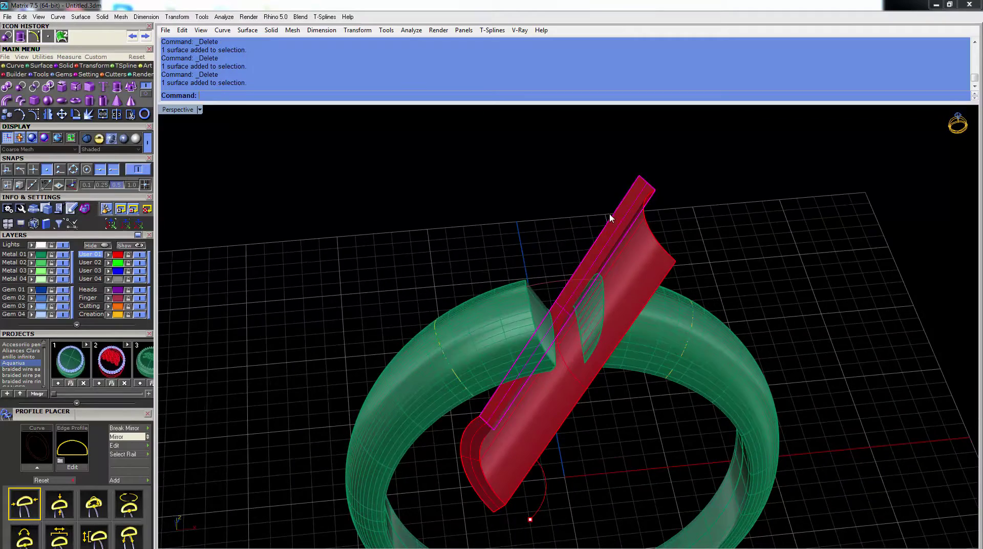
click(466, 452)
key(Delete)
right_drag(466, 451, 608, 296)
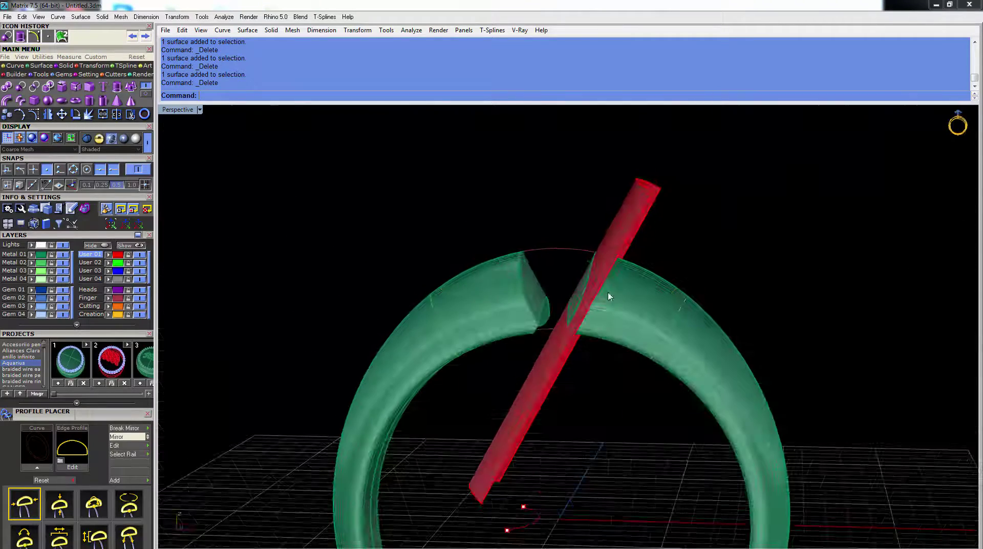
Try to offset the long curved surface by 1.5 mm with the Solid option set to No.
click(610, 238)
right_drag(522, 189, 506, 202)
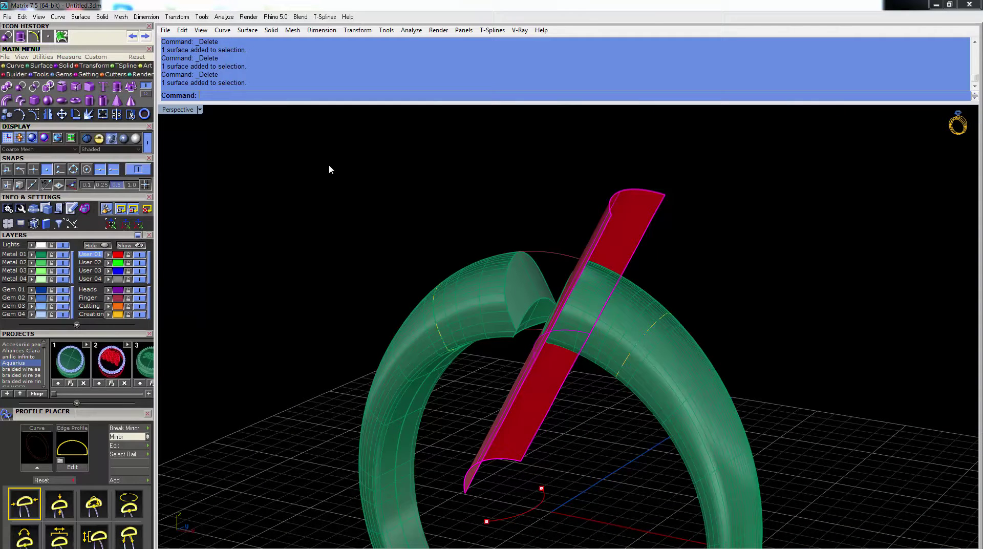
text(OffsetSrf)
key(Return)
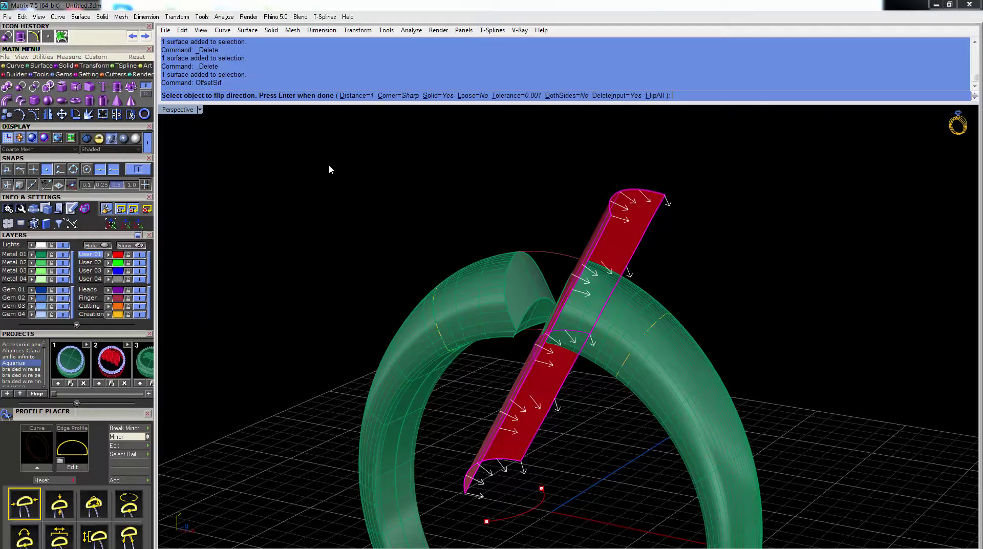
click(439, 96)
right_drag(554, 256, 544, 285)
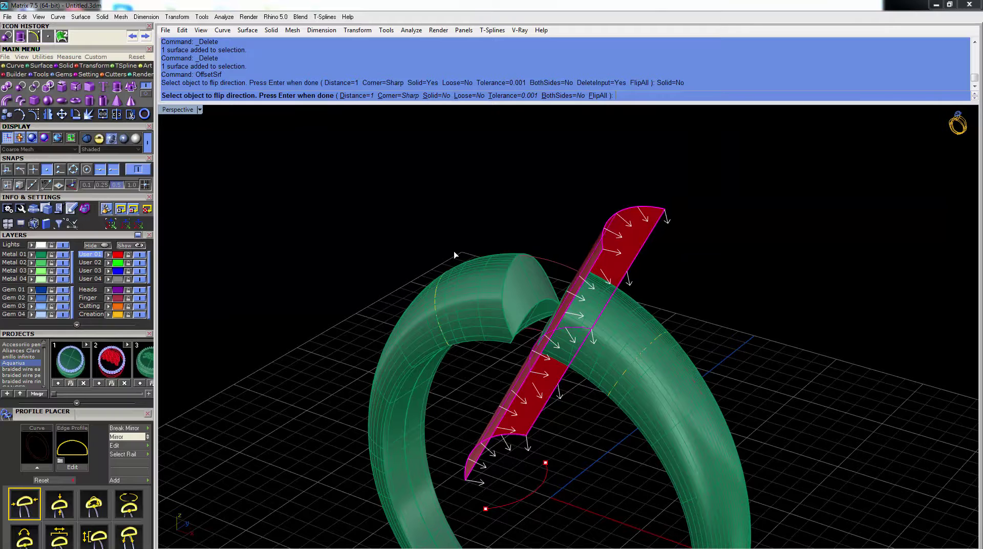
click(350, 96)
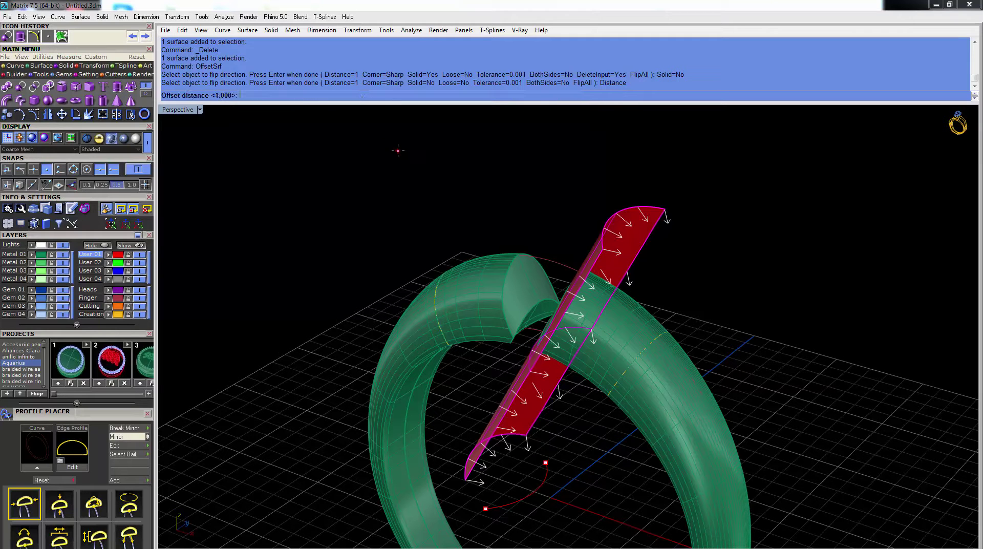
text(1.5)
key(Return)
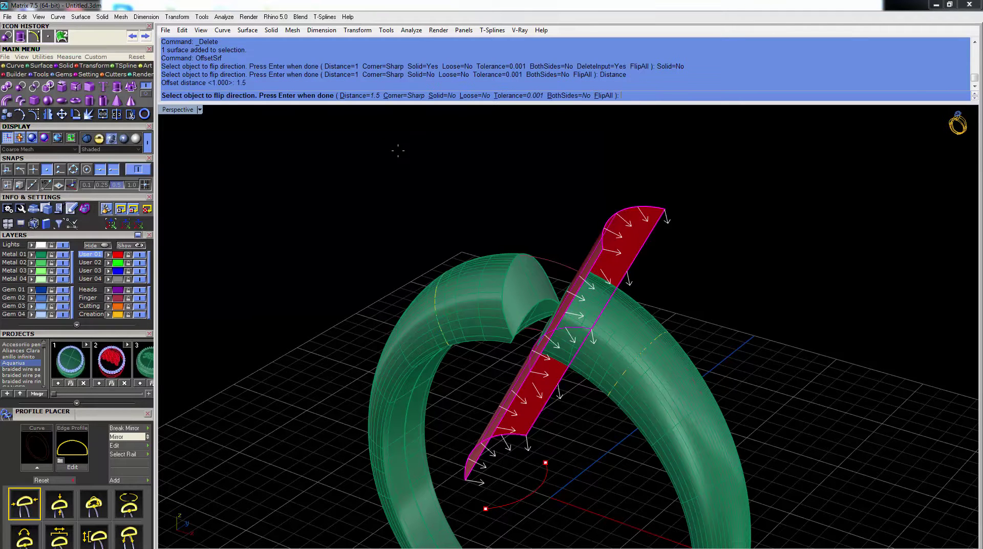
key(Return)
right_drag(566, 206, 602, 266)
key(ctrl+z)
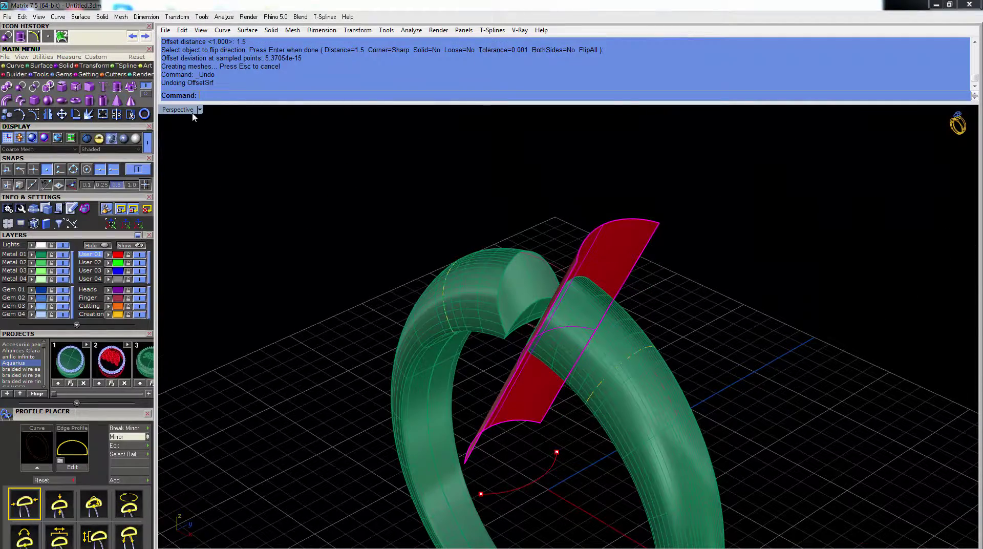
Move the long curved surface in the Through Finger view so it crosses the band just behind the right-hand cut end.
double_click(193, 113)
scroll(342, 378, up, 5)
drag(342, 369, 365, 376)
key(Escape)
right_drag(799, 246, 701, 228)
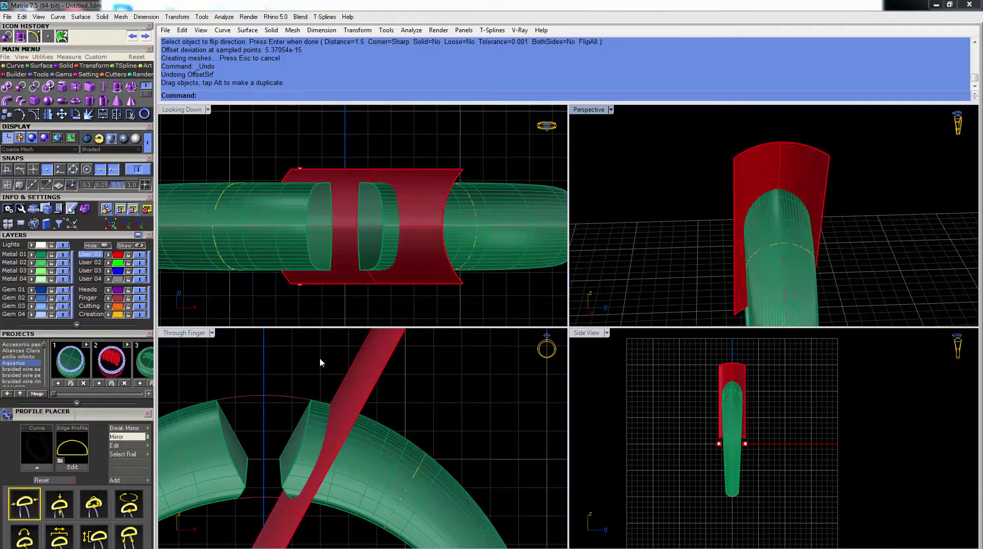
double_click(588, 111)
right_drag(539, 151, 700, 275)
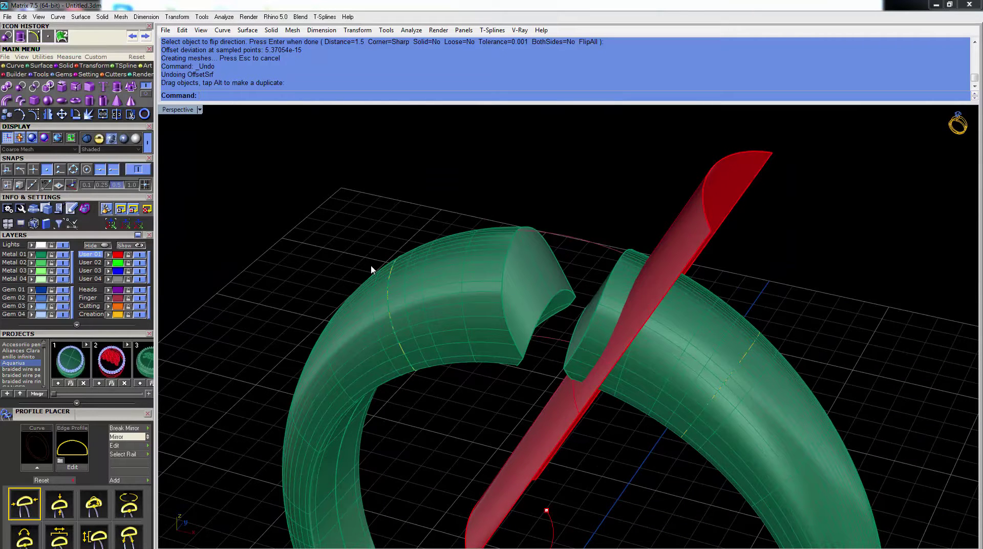
Create an intersection curve between the band and the long curved surface, and delete that surface.
text(Intersect)
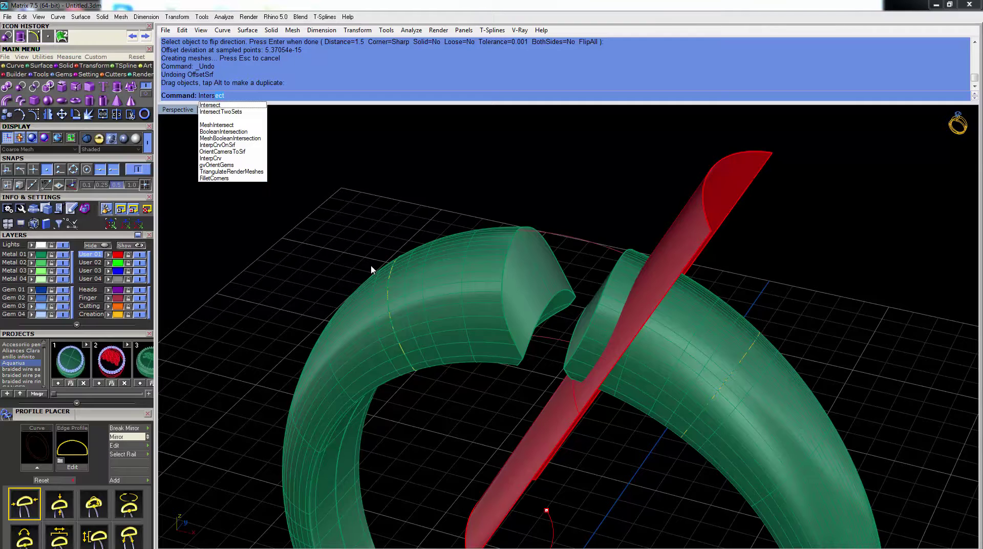
key(Return)
click(731, 317)
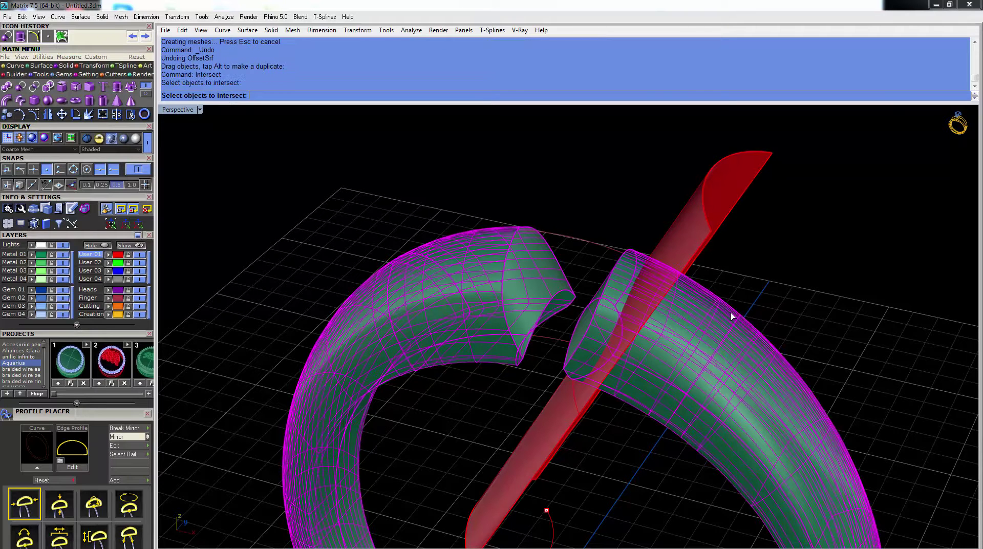
click(689, 229)
key(Return)
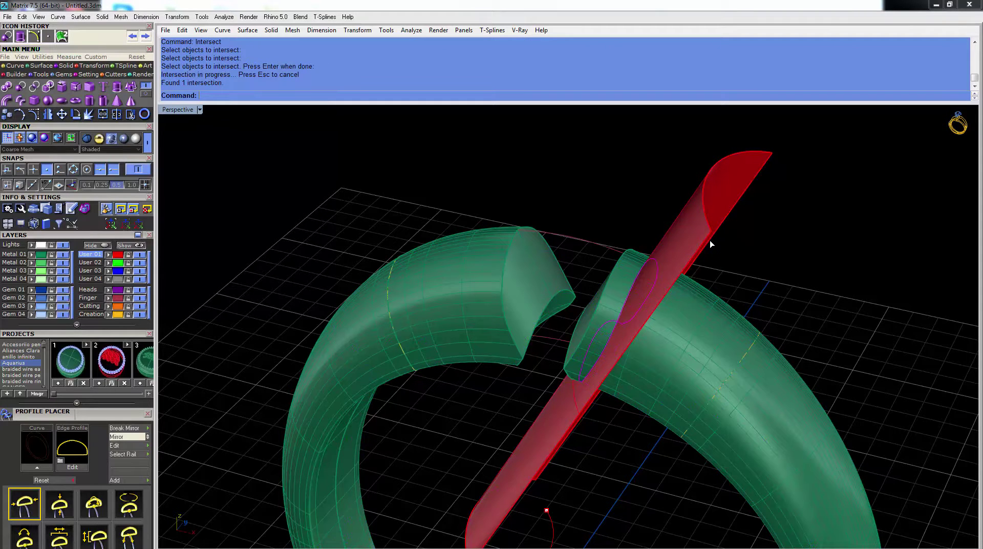
click(697, 220)
key(Delete)
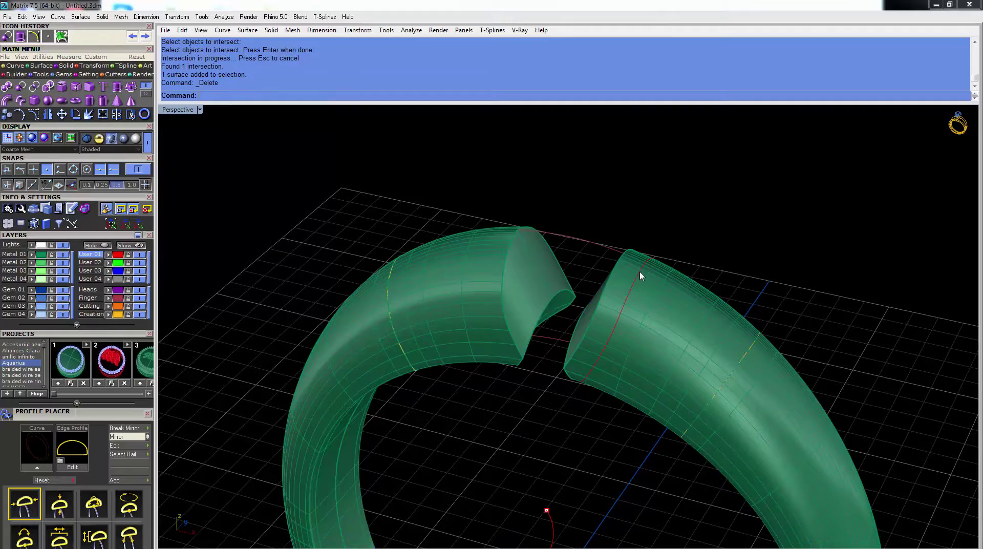
Use Profile Placer on the intersection curve to place a Y-axis-oriented profile at the outer top of the band.
click(641, 277)
click(671, 301)
right_drag(671, 301, 630, 285)
click(645, 288)
click(673, 311)
right_click(631, 289)
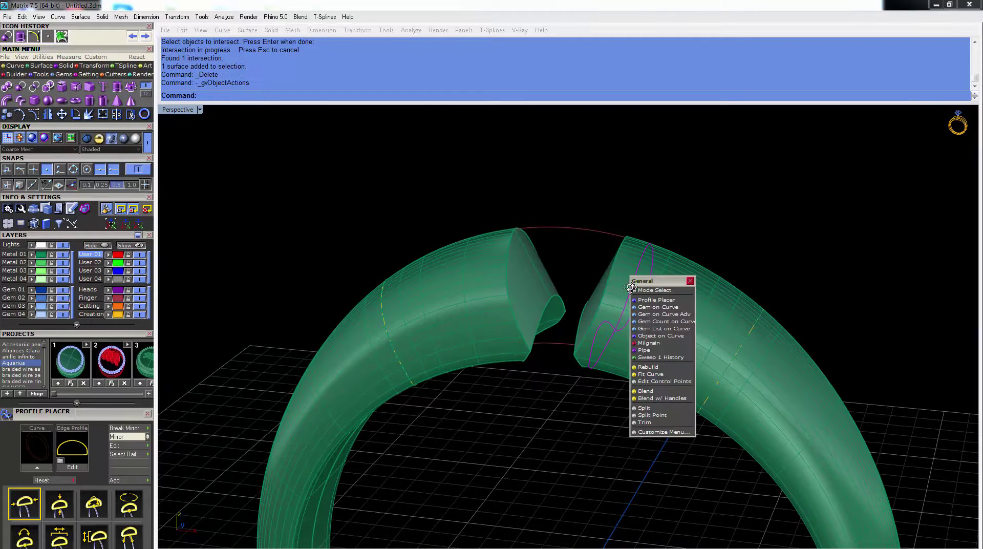
click(668, 301)
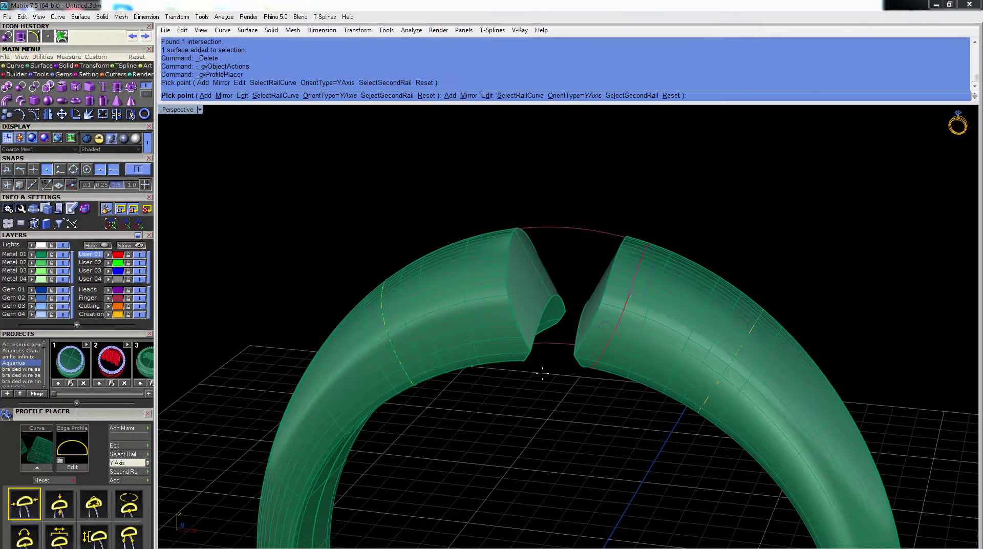
right_drag(587, 306, 627, 326)
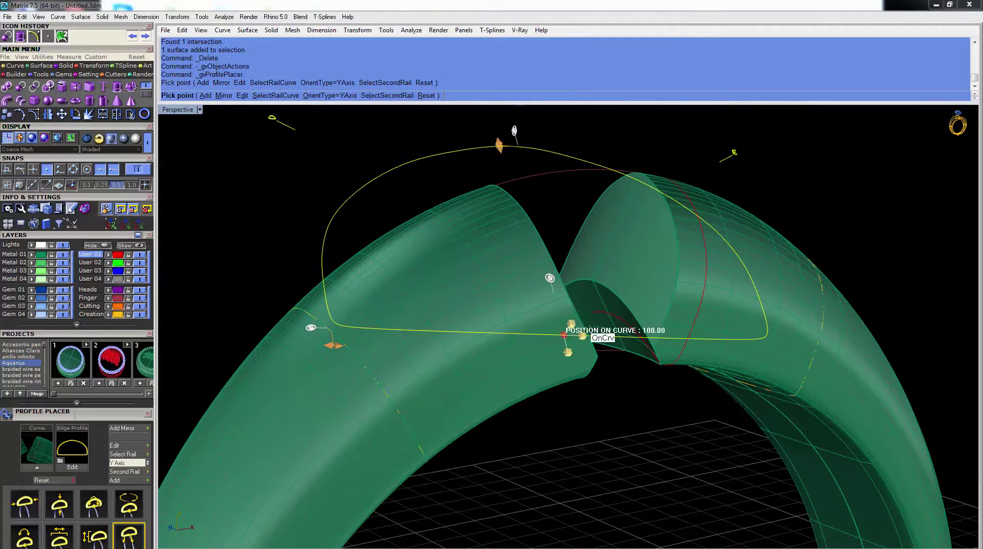
click(673, 172)
right_drag(673, 172, 573, 300)
Narrow the placed profile to fit beside the cut end and reduce its height to about 1.10 mm.
scroll(704, 263, up, 4)
scroll(704, 263, down, 2)
scroll(704, 263, down, 5)
right_drag(434, 176, 432, 225)
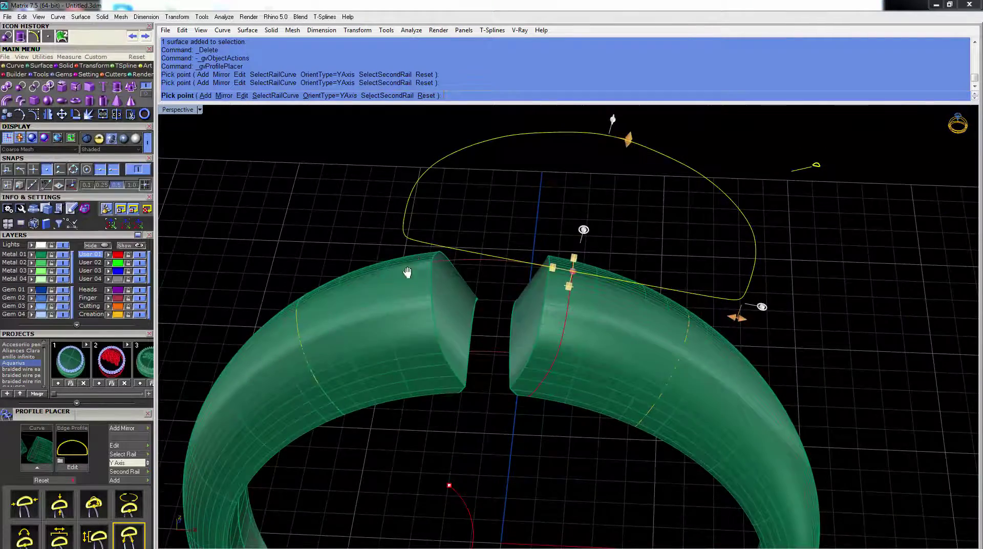
shift+right_drag(407, 273, 348, 325)
drag(681, 367, 544, 334)
right_drag(555, 285, 589, 157)
drag(586, 158, 561, 280)
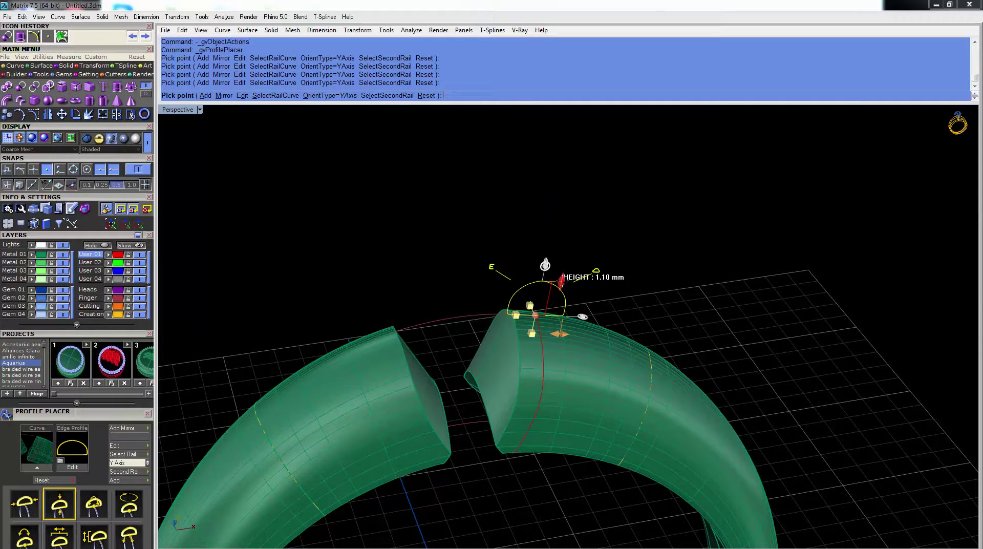
right_drag(428, 410, 529, 267)
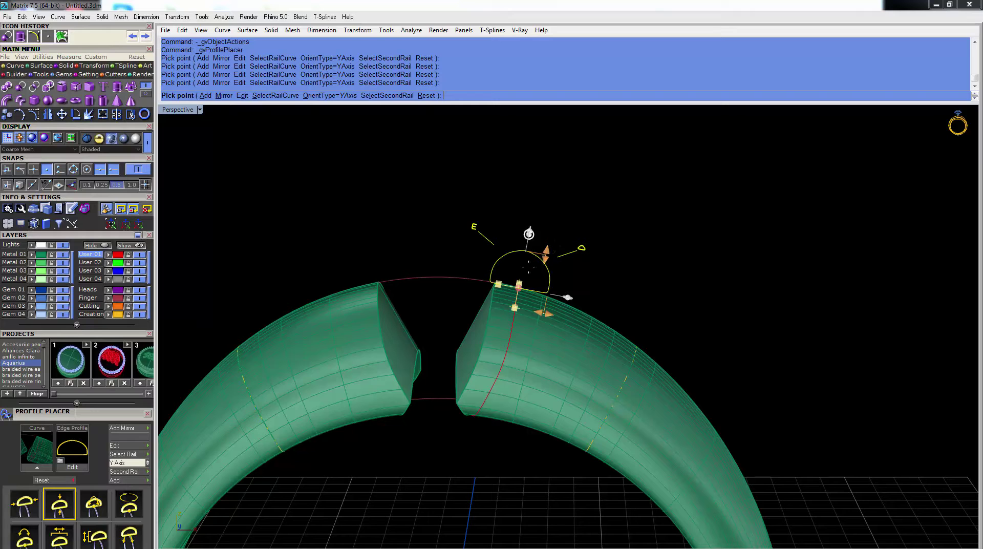
Change the placed profile's shape to profileplacer_03.cpt, with straight sides and a domed top.
click(64, 465)
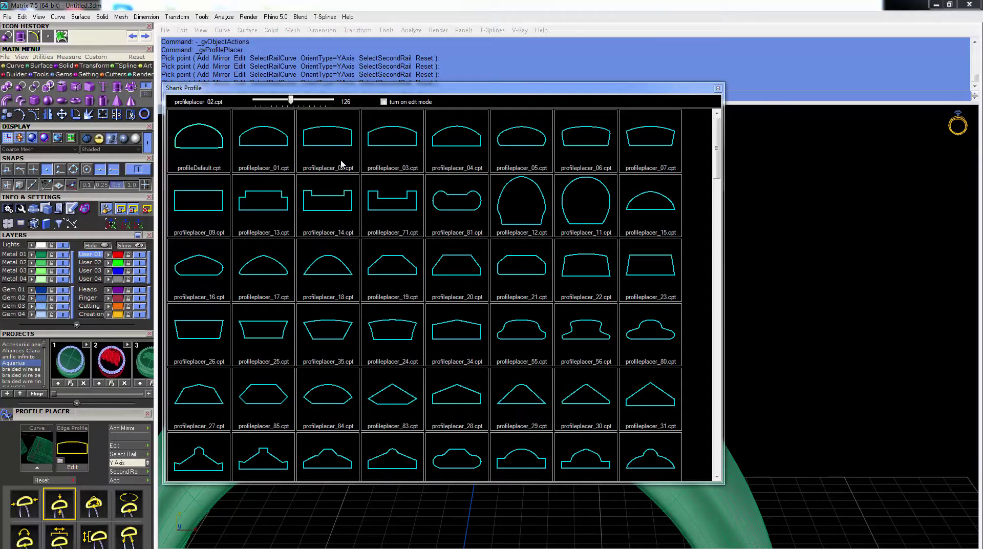
click(405, 148)
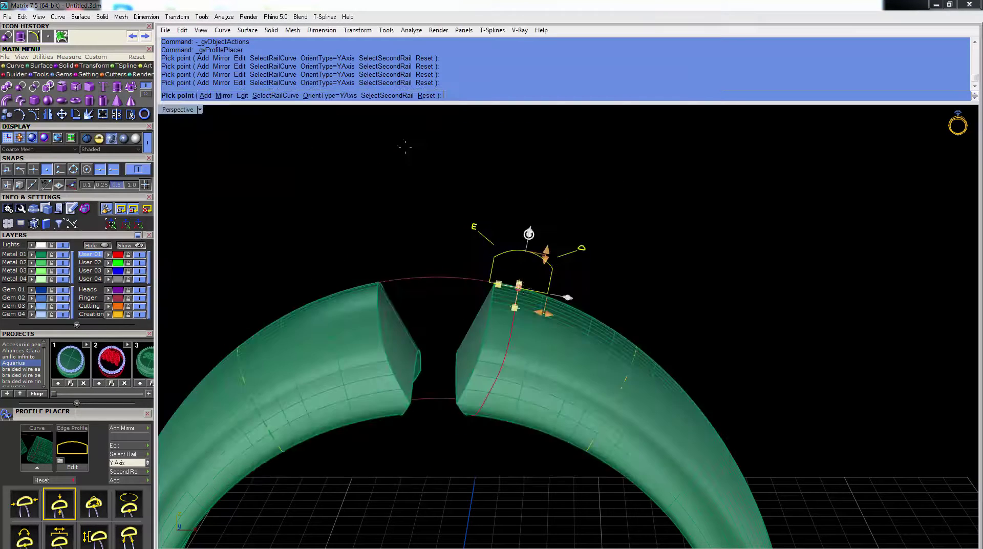
right_drag(553, 348, 587, 316)
scroll(570, 250, up, 6)
shift+right_drag(555, 282, 627, 242)
scroll(652, 191, down, 3)
scroll(565, 316, up, 6)
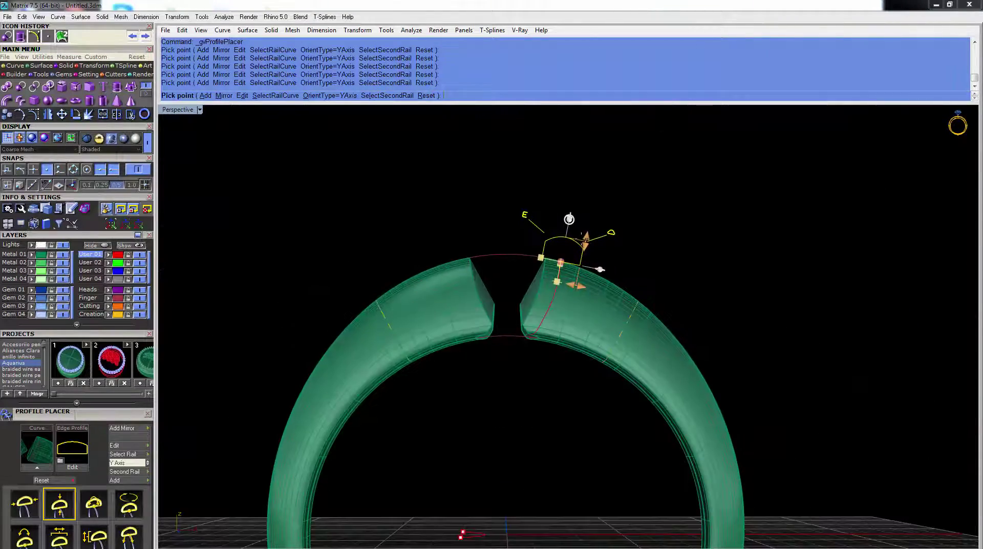
scroll(565, 316, up, 3)
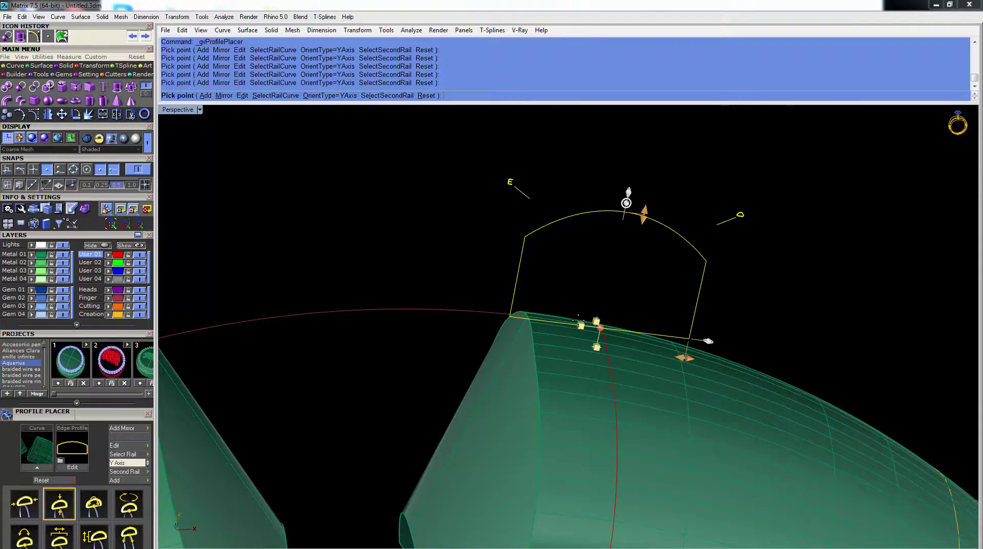
Adjust the profile's Y offset and rotation against the band's outer surface, and finish placing it.
right_drag(578, 319, 641, 336)
scroll(644, 333, up, 3)
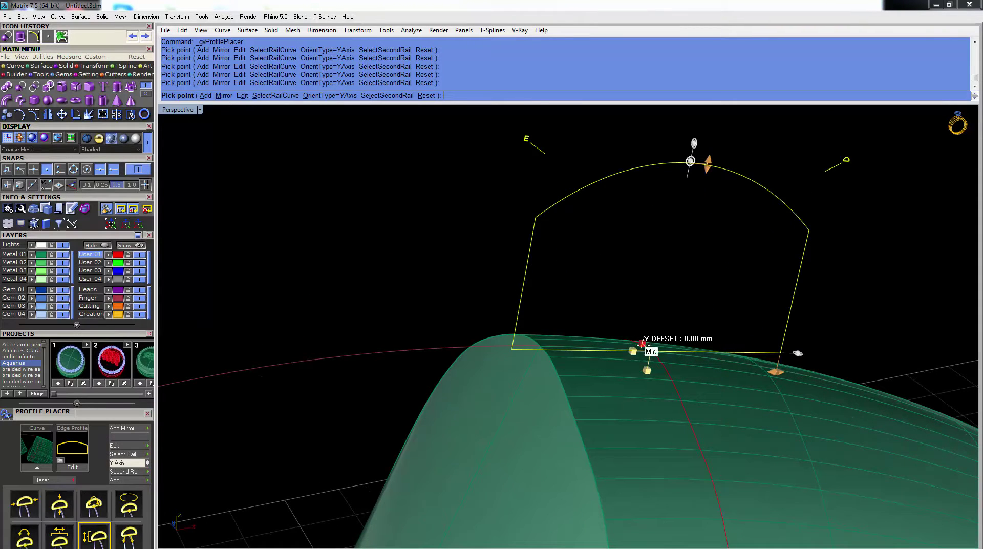
click(642, 343)
mouse_move(642, 343)
right_down()
mouse_move(676, 348)
mouse_move(640, 333)
right_up()
scroll(673, 323, up, 2)
scroll(578, 302, up, 3)
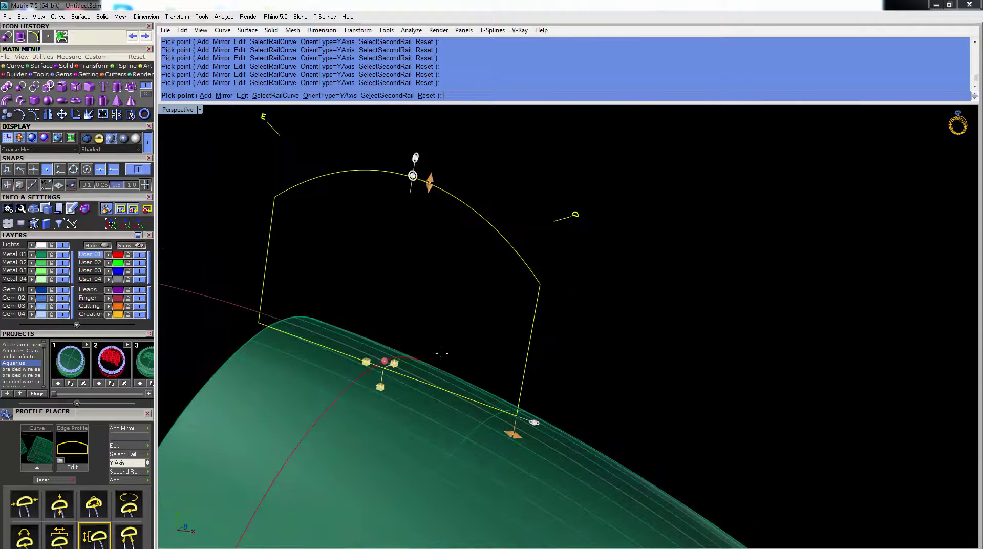
drag(422, 172, 433, 170)
right_drag(430, 174, 537, 266)
key(Return)
shift+right_drag(621, 159, 621, 260)
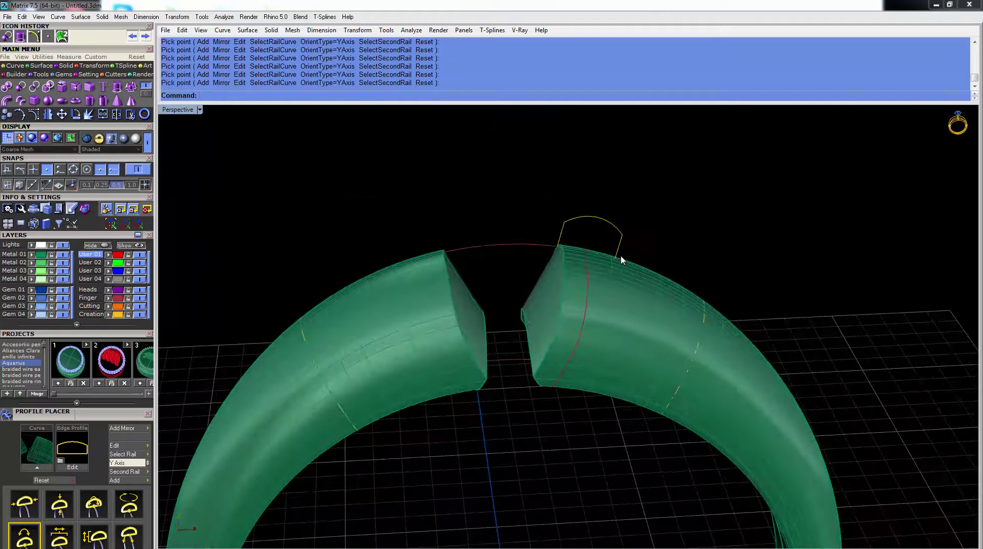
Try a one-rail sweep of the domed profile along the whole intersection curve.
click(60, 101)
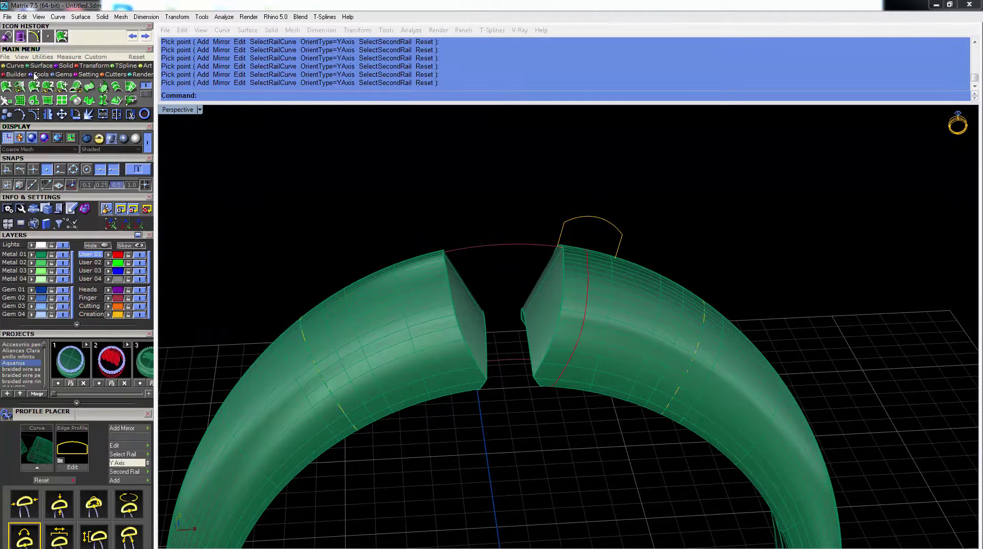
click(10, 87)
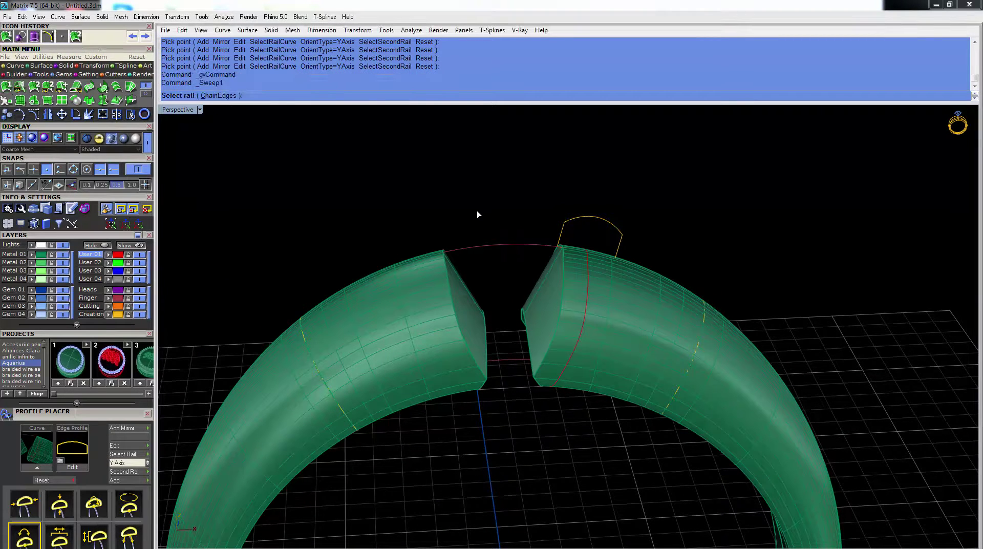
click(587, 268)
click(591, 220)
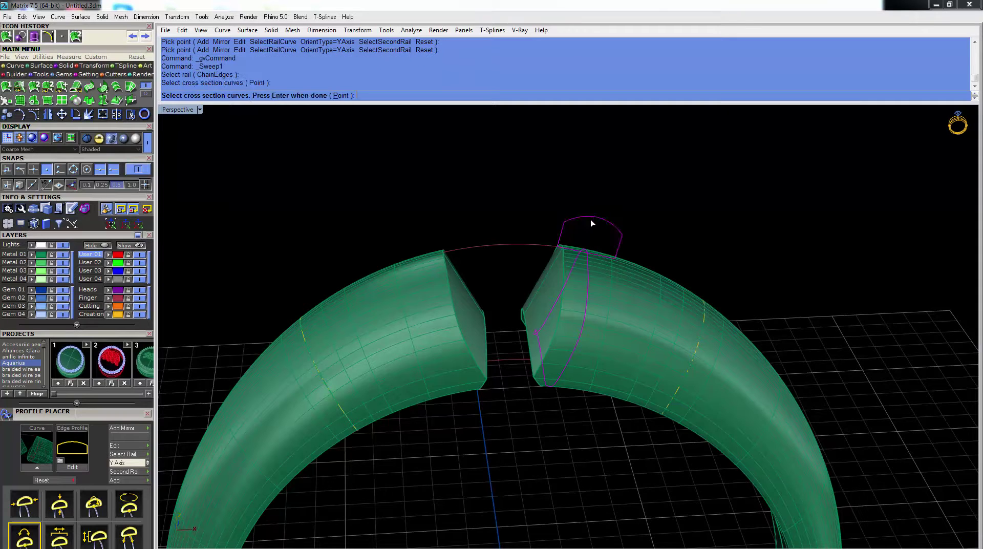
key(Return)
key(Return)
right_drag(683, 180, 746, 303)
key(Return)
Delete the swept polysurfaces around the cut end, keeping the band, rail curve and profile.
right_drag(596, 371, 567, 361)
click(617, 371)
key(Delete)
click(649, 380)
key(Escape)
click(568, 361)
key(Delete)
Select the closed intersection curve near the cut end and explode it into separate segments.
scroll(579, 350, up, 6)
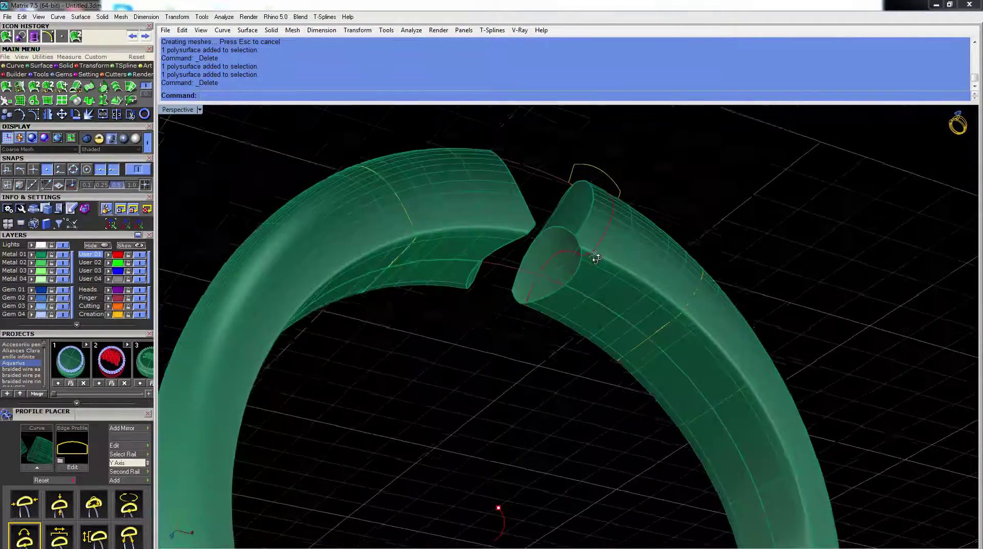
click(583, 251)
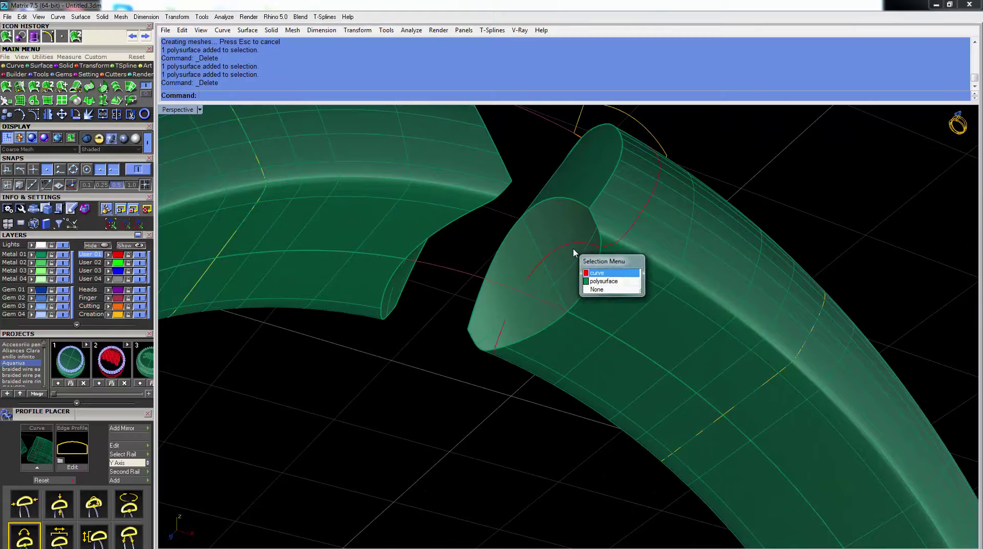
key(Escape)
click(585, 249)
key(Escape)
click(586, 247)
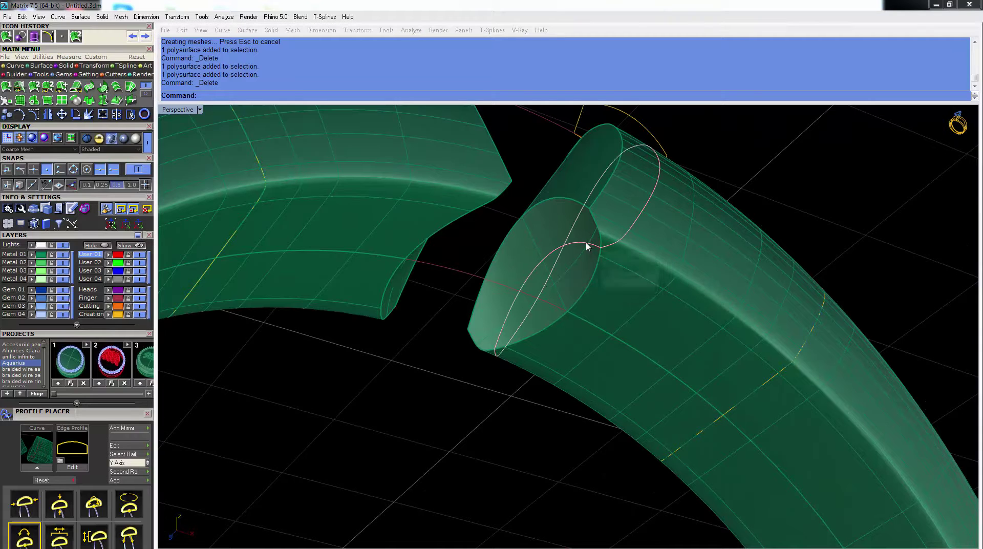
click(613, 271)
click(94, 117)
Delete the exploded curve's arched segment on the inner, finger side of the band.
click(587, 248)
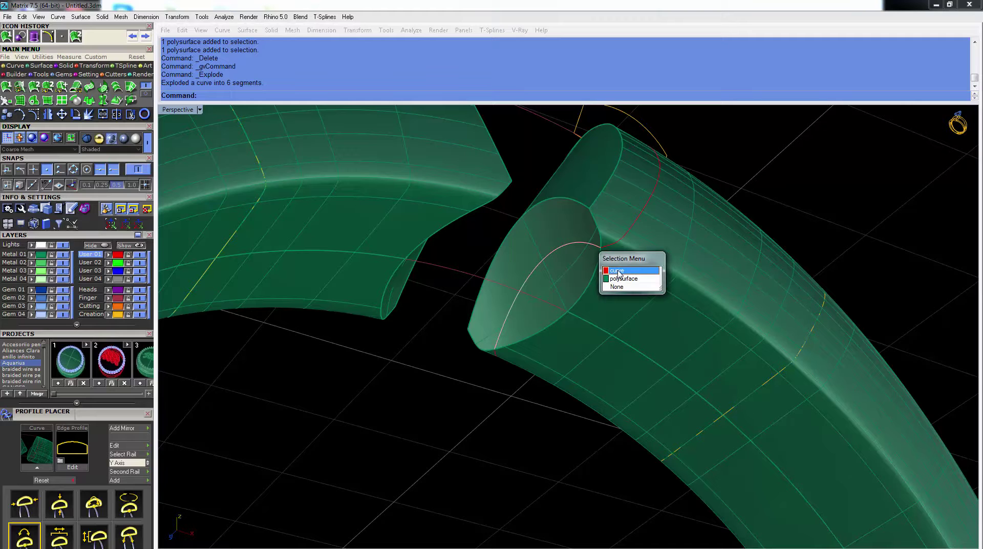
click(618, 271)
key(Delete)
right_drag(605, 245, 556, 342)
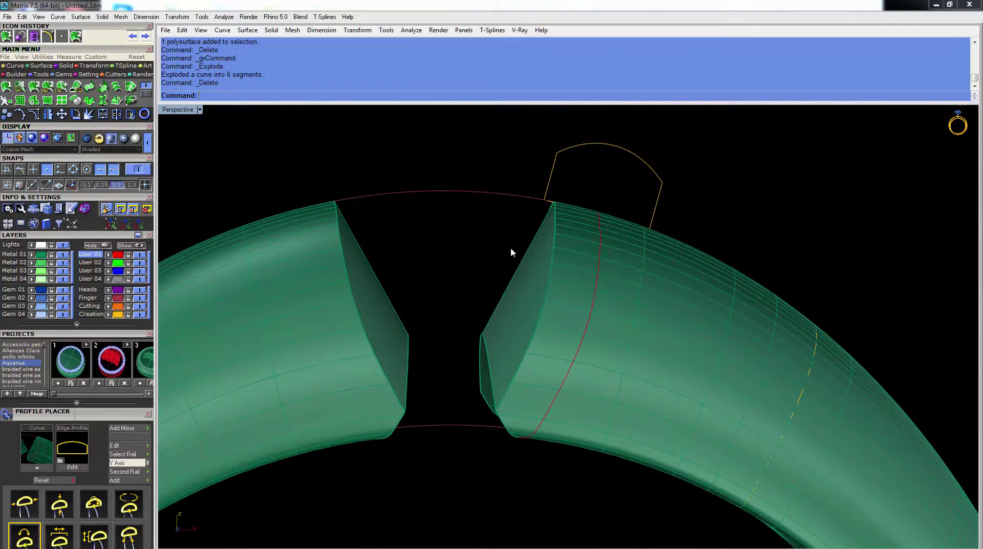
Select the remaining outer segments of the exploded intersection curve and join them into one open curve.
click(600, 262)
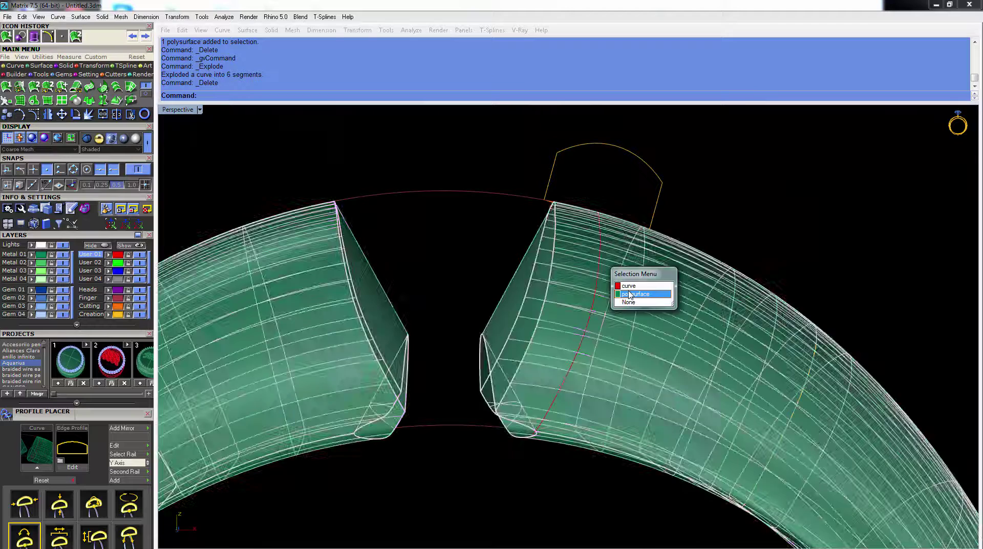
click(626, 288)
click(602, 284)
click(626, 305)
click(553, 405)
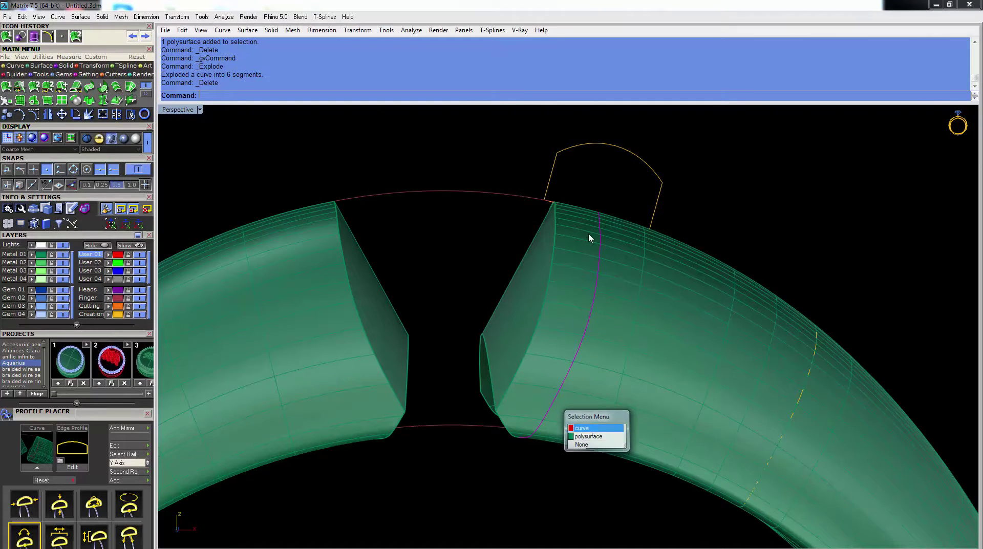
right_drag(589, 234, 772, 263)
click(558, 231)
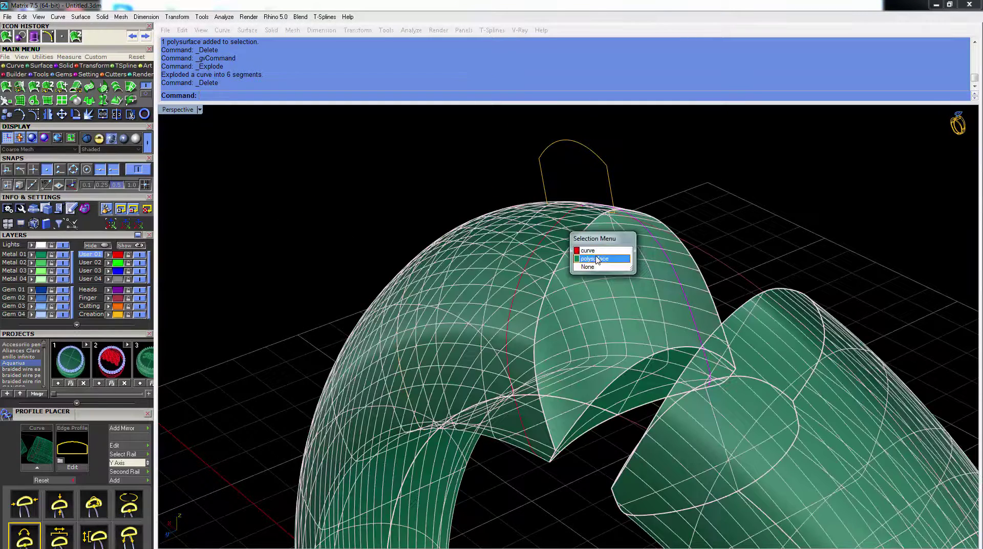
click(588, 257)
scroll(451, 333, down, 1)
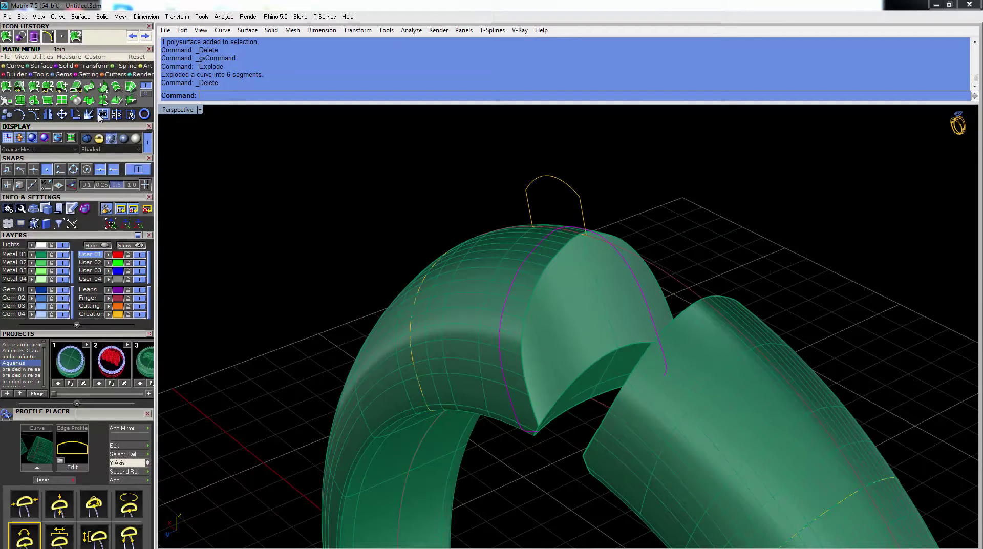
Try a one-rail Freeform sweep of the domed profile along the joined open curve, without simplifying the cross section.
click(22, 86)
click(530, 246)
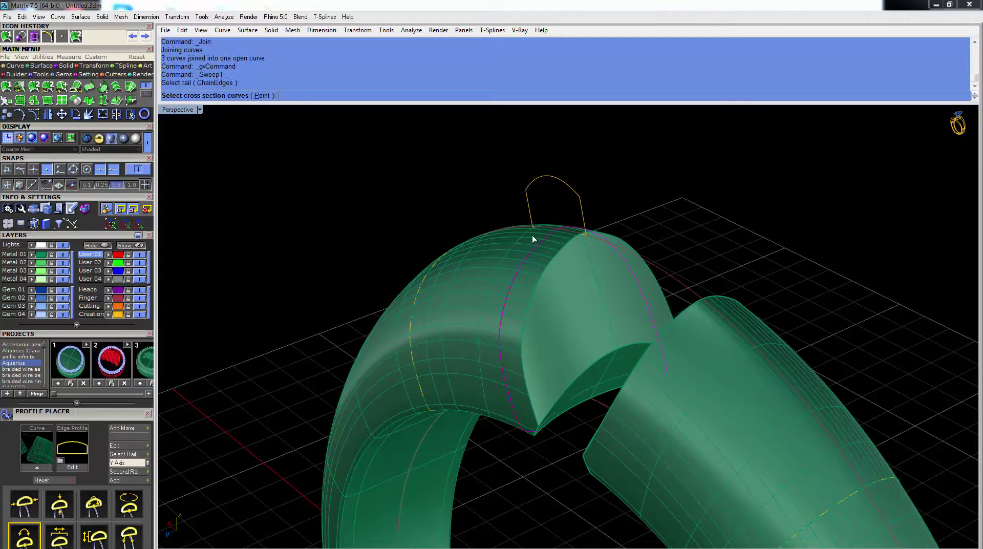
click(526, 190)
key(Return)
key(Return)
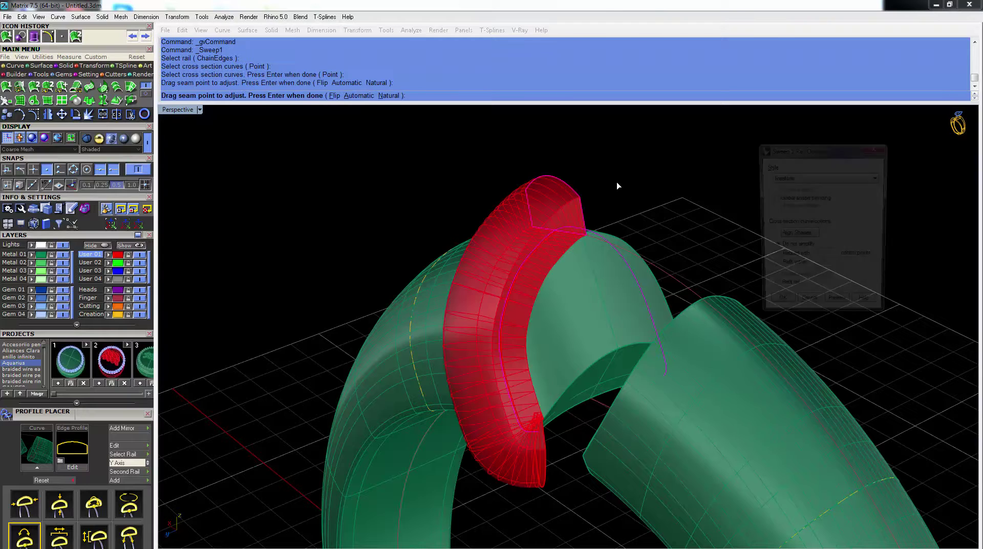
right_drag(622, 235, 782, 225)
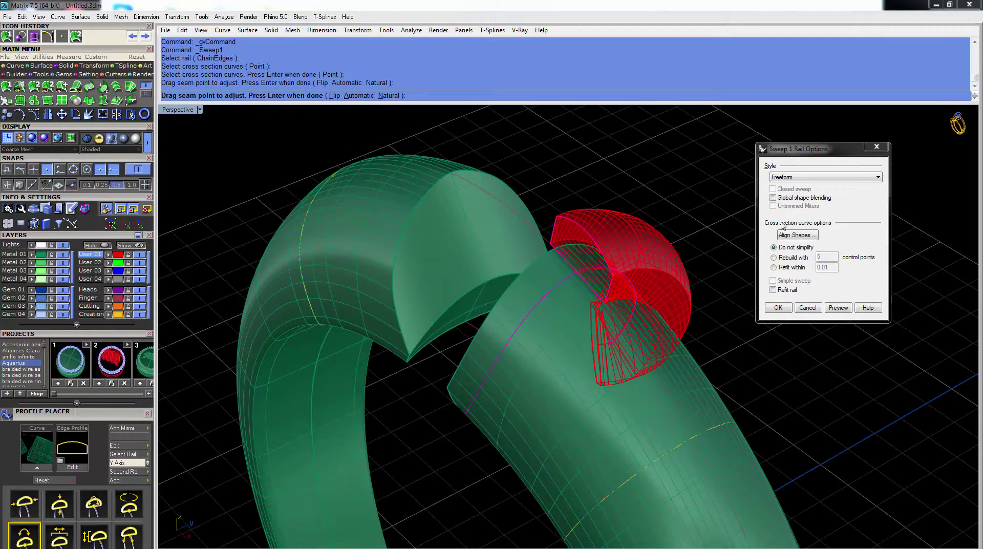
click(780, 308)
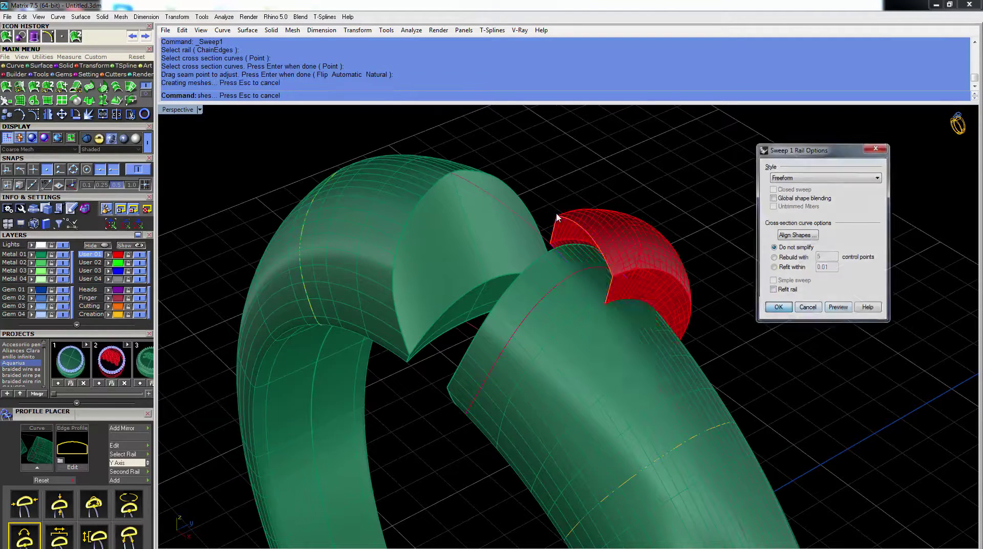
Mirror a copy of the swept piece across the ring's centre, starting the mirror plane at 0.
click(46, 116)
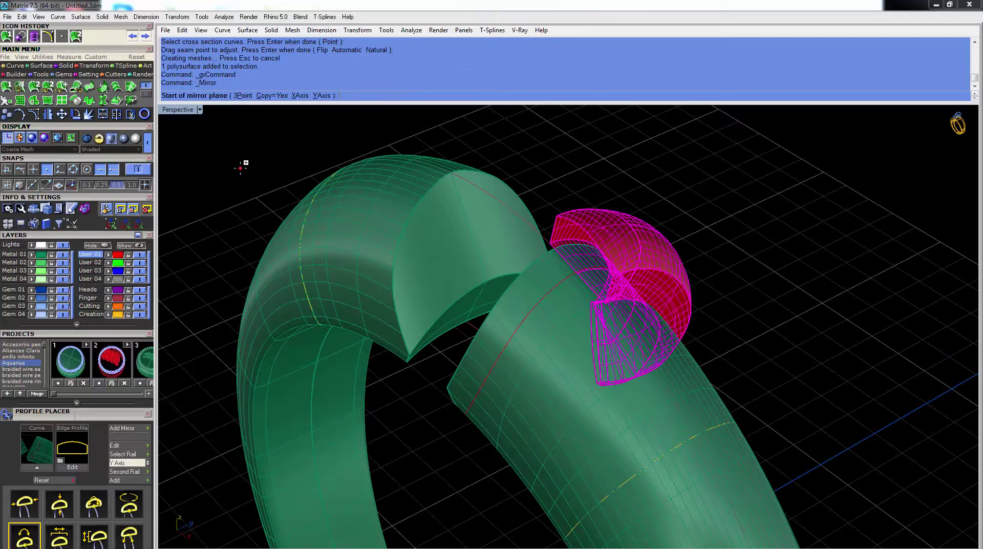
text(0)
key(Return)
click(242, 173)
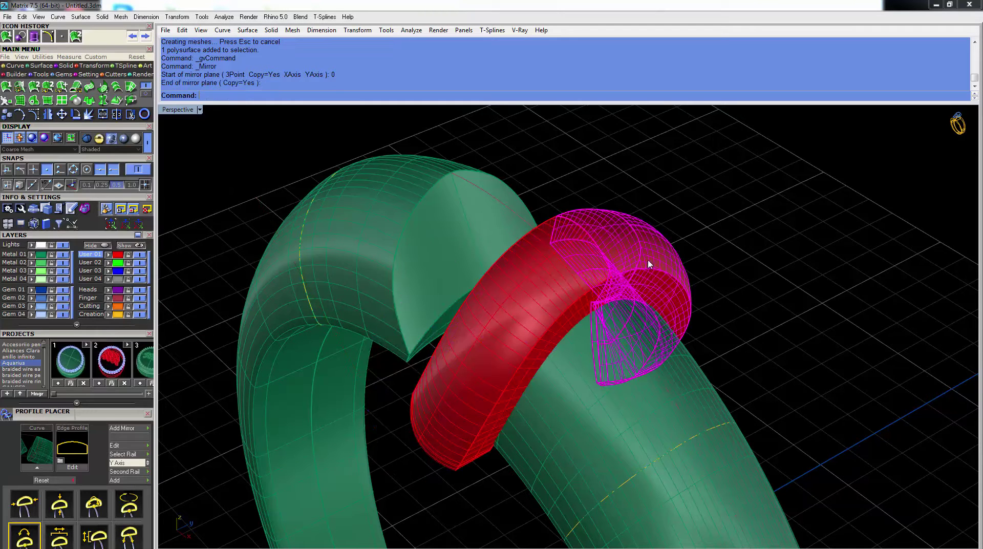
Try to join the swept piece and its mirrored copy into one object.
shift+click(581, 265)
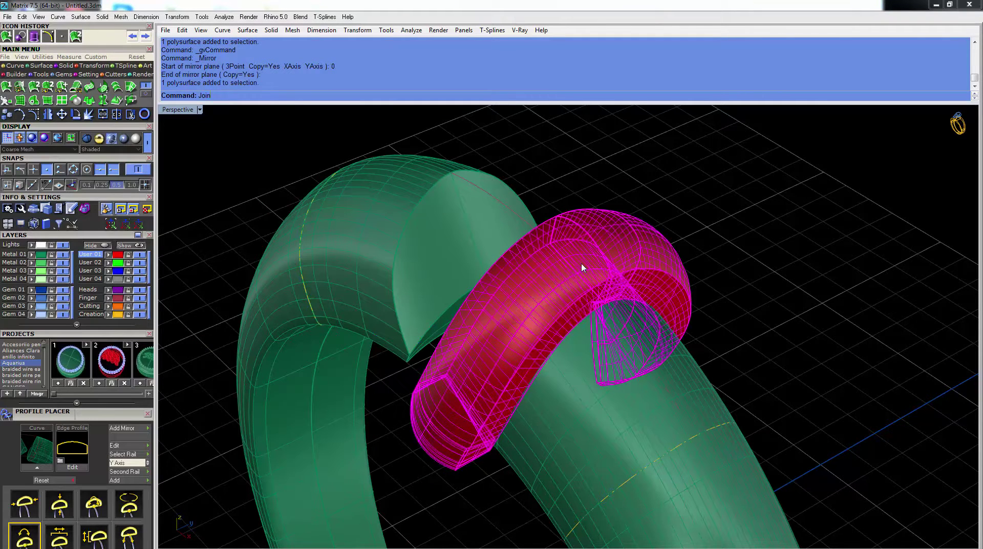
text(Join)
key(Return)
Delete the swept piece and its mirrored copy from the cut end.
click(608, 253)
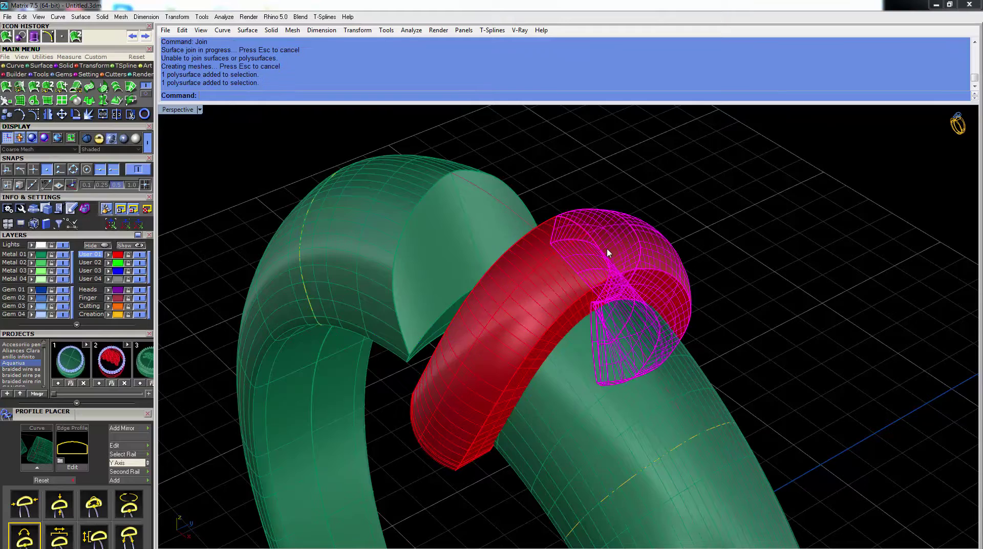
scroll(608, 253, down, 5)
key(Delete)
click(596, 261)
key(Delete)
scroll(572, 248, up, 5)
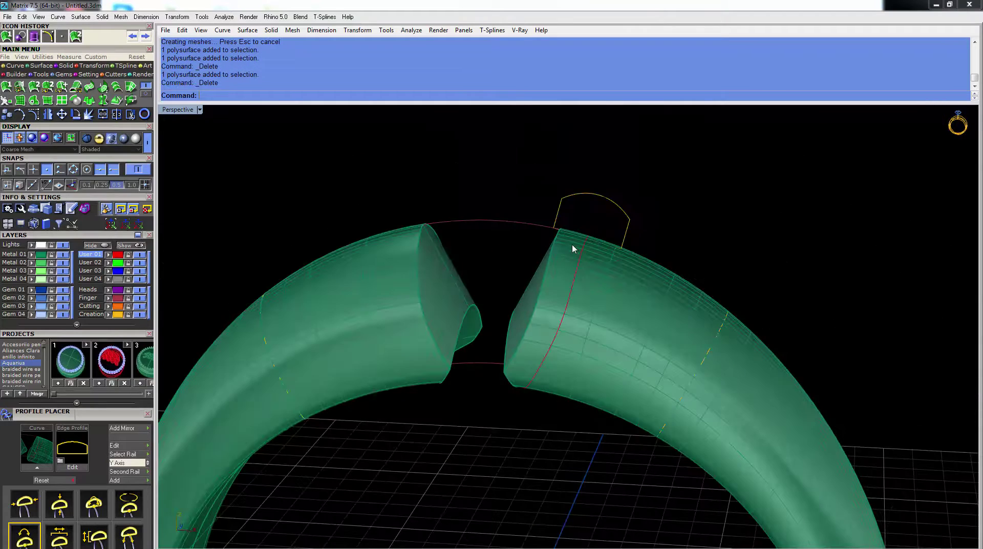
Undo the sweeps, profile placement and intersection to bring back the curved surface crossing the band.
key(ctrl+z)
key(ctrl+z)
key(ctrl+z)
key(ctrl+z)
key(ctrl+z)
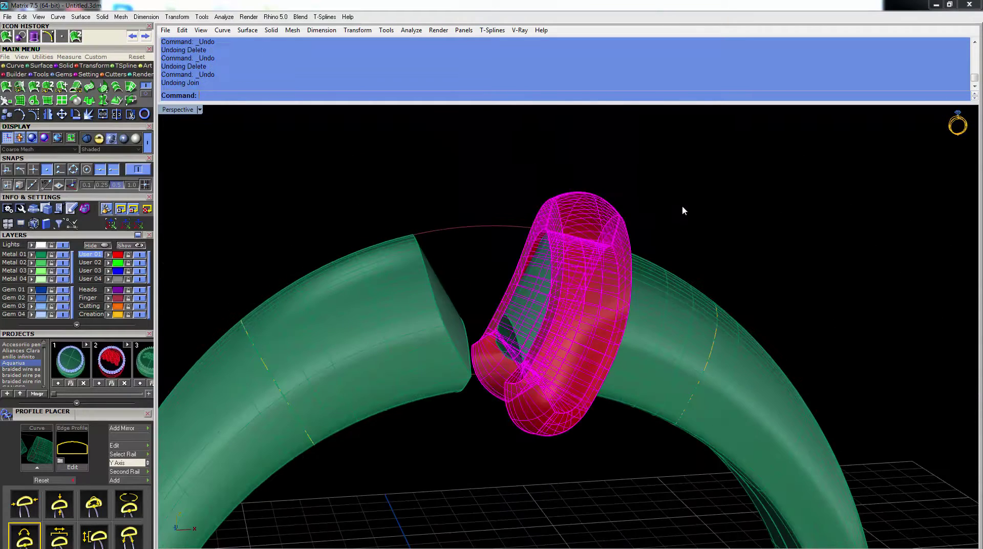
key(ctrl+z)
key(ctrl+z)
key(ctrl+z)
key(ctrl+z)
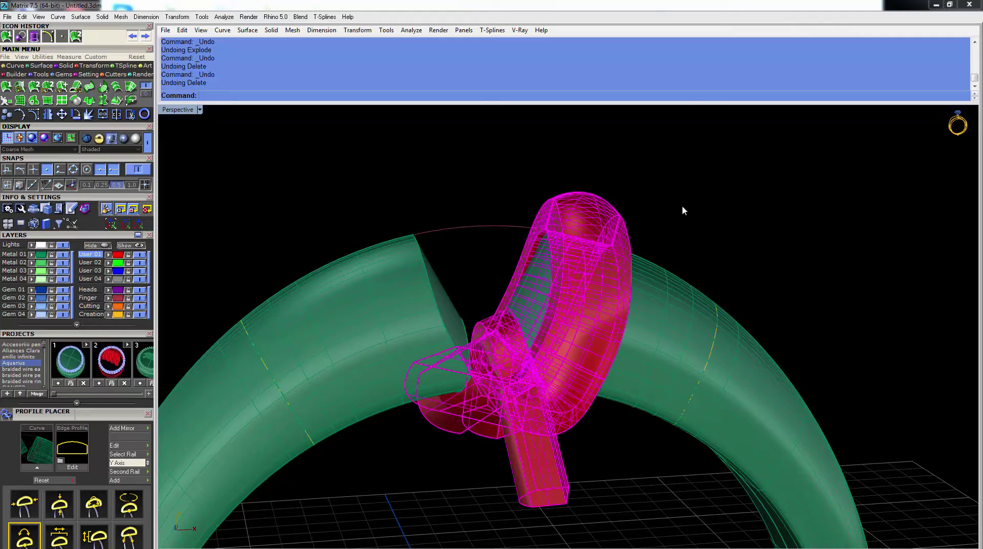
right_drag(683, 207, 660, 210)
right_drag(474, 252, 481, 279)
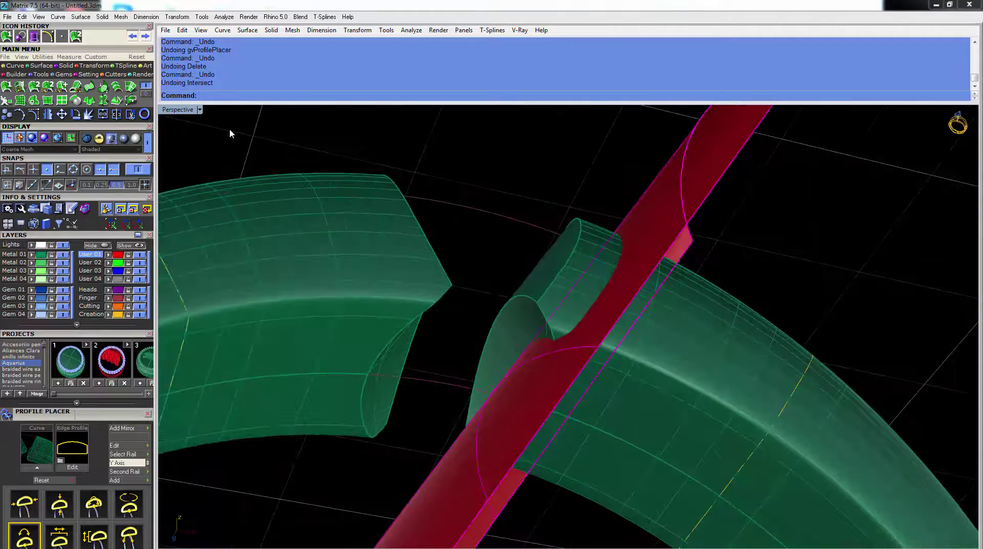
Shift the curved surface slightly farther from the gap along the band in the Through Finger view.
double_click(185, 110)
scroll(353, 396, up, 2)
drag(357, 392, 369, 392)
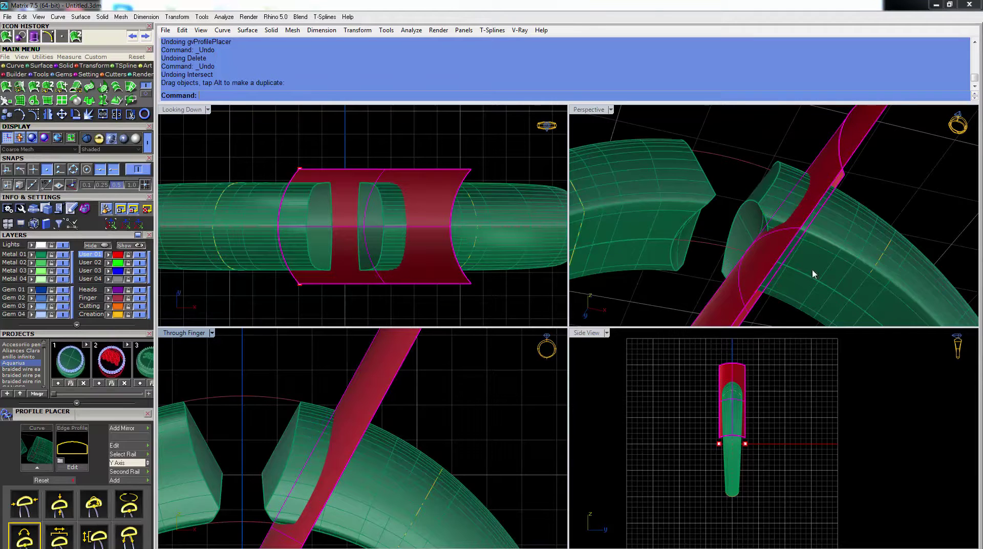
right_drag(814, 274, 766, 278)
drag(373, 387, 387, 385)
right_drag(729, 251, 768, 236)
Rotate the curved surface slightly steeper in the Through Finger view, about a point above the band, without copying it.
click(380, 404)
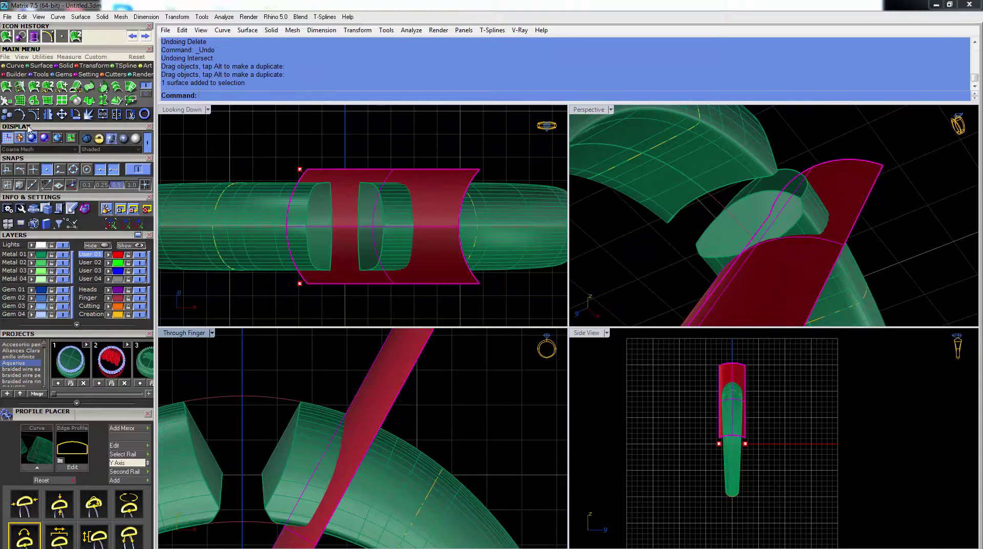
click(87, 114)
click(370, 390)
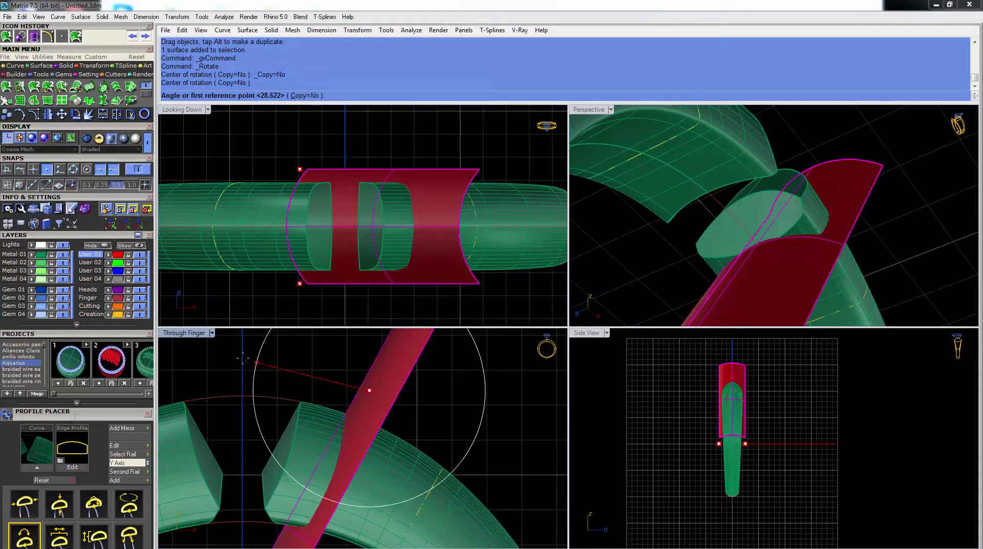
click(218, 357)
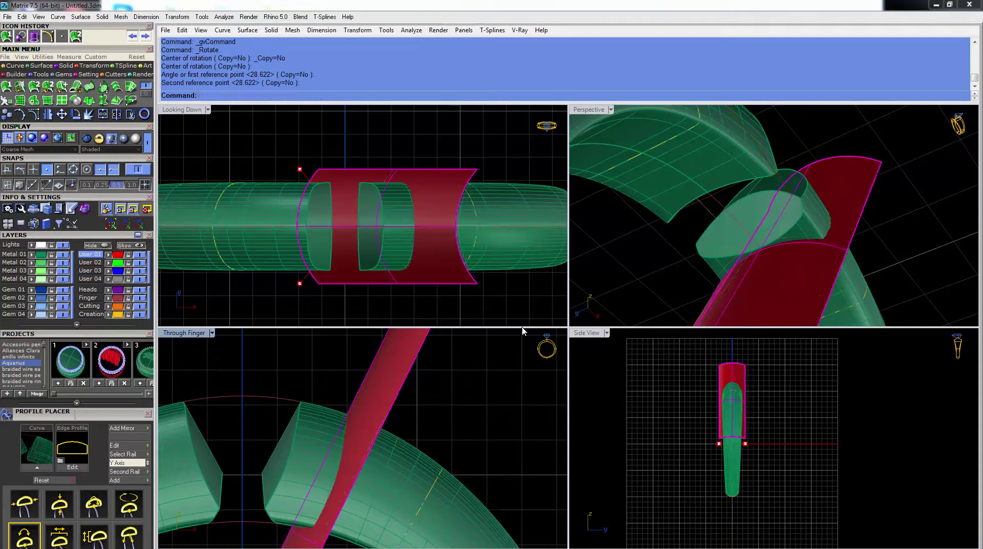
right_drag(826, 226, 769, 253)
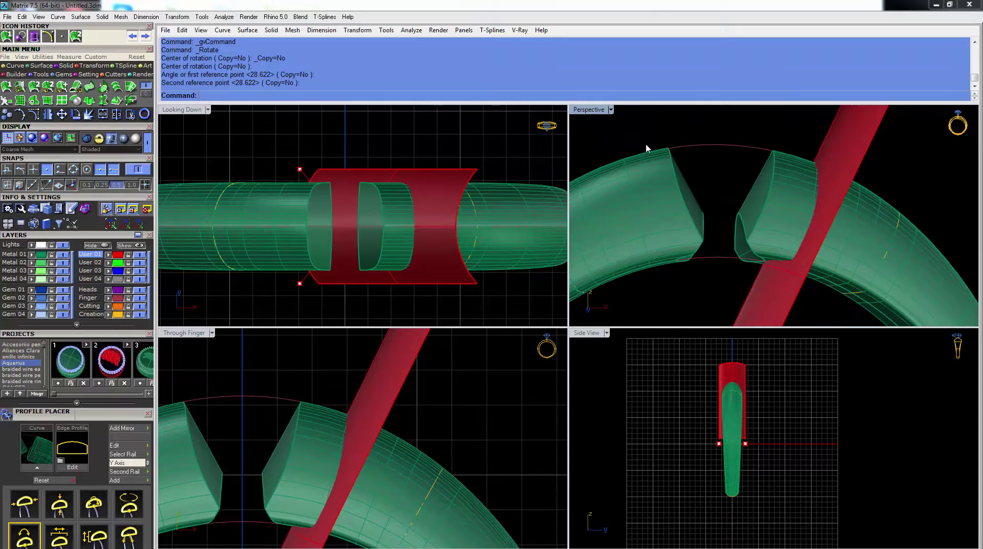
Intersect the band with the repositioned curved surface to create a new closed curve around the cut end.
double_click(590, 110)
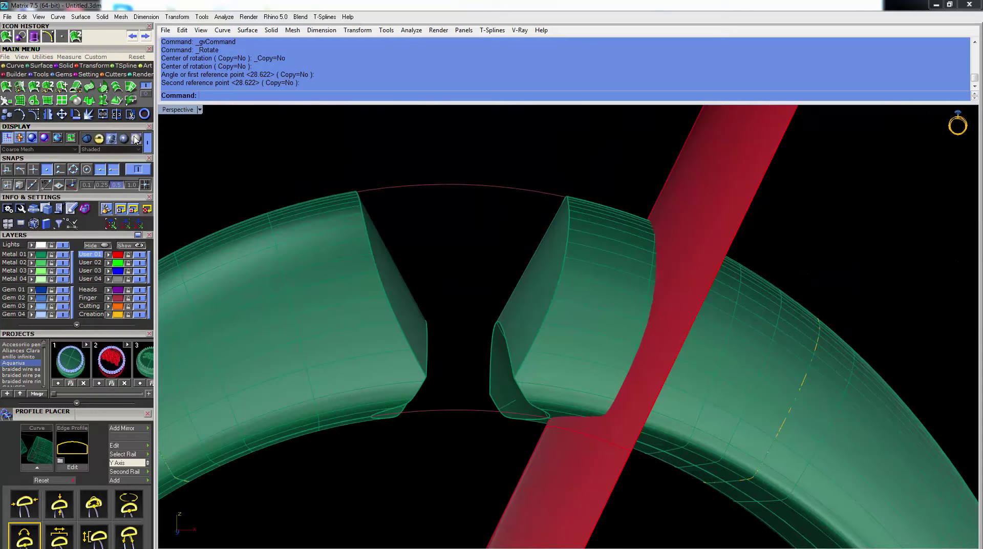
key(Return)
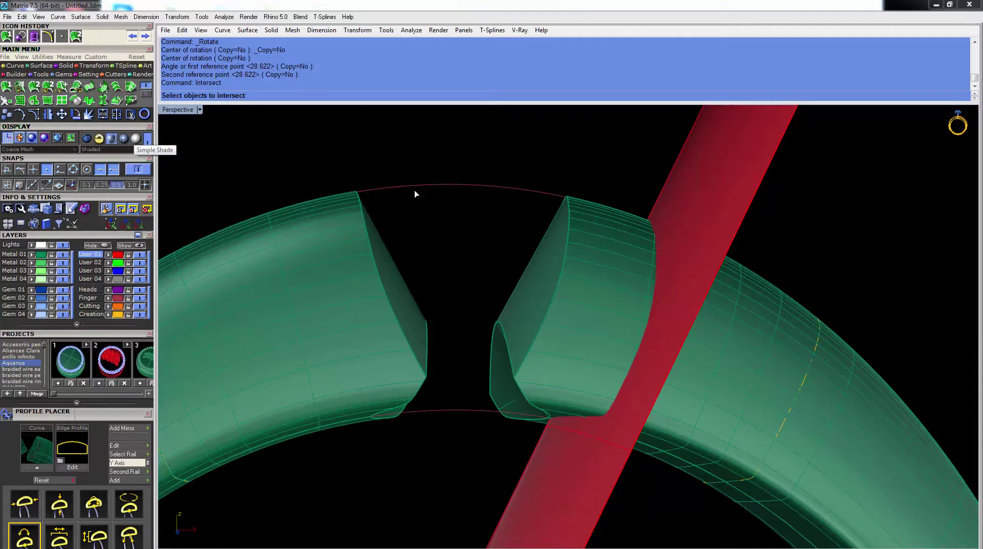
click(552, 220)
scroll(553, 219, down, 3)
click(623, 194)
key(Return)
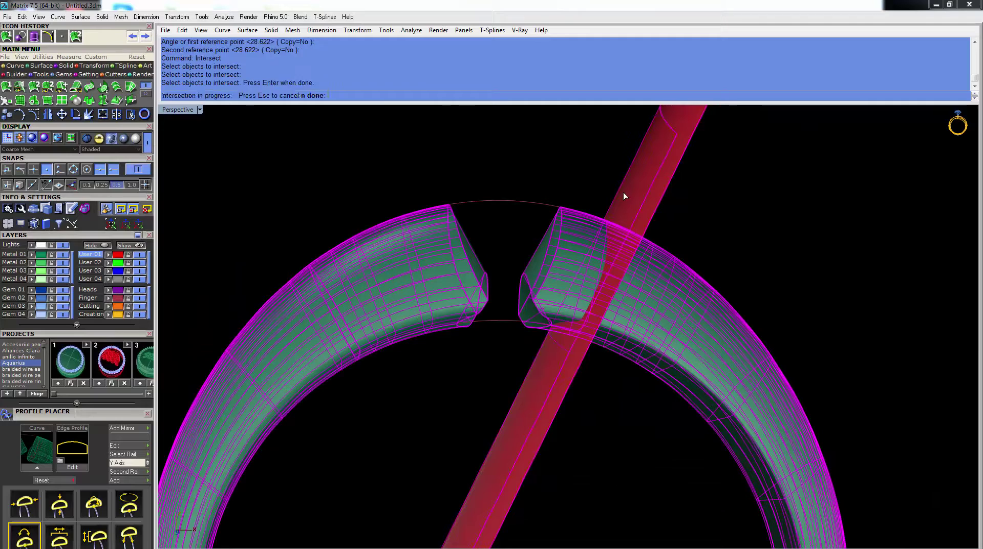
Delete the curved surface, keeping the new intersection curve on the band.
click(646, 168)
right_drag(646, 169, 643, 213)
key(Delete)
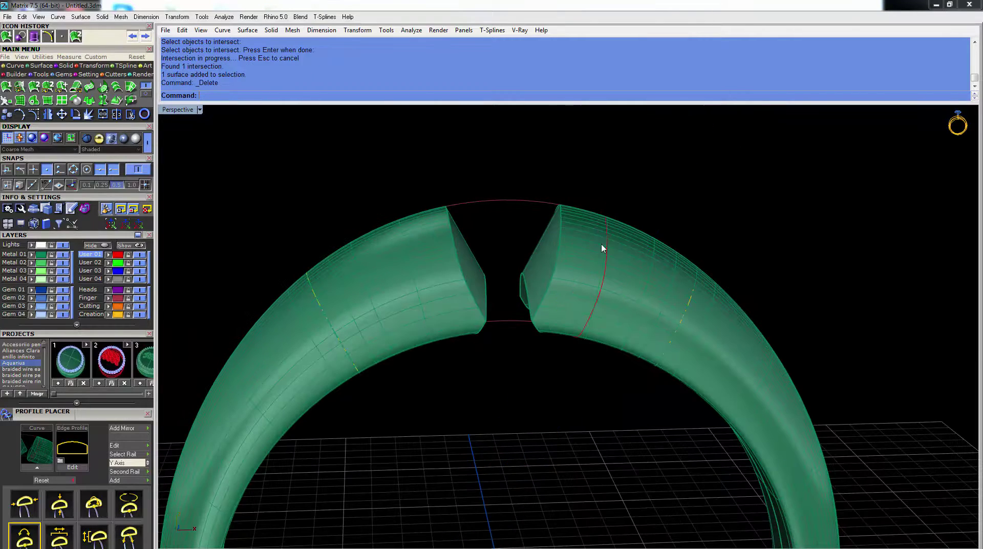
Place the domed profile on the new intersection curve with Profile Placer, at curve position 50 on top of the band.
click(606, 239)
click(640, 261)
right_drag(581, 250, 571, 306)
scroll(608, 224, up, 2)
shift+right_drag(576, 232, 486, 300)
middle_click(486, 300)
click(504, 314)
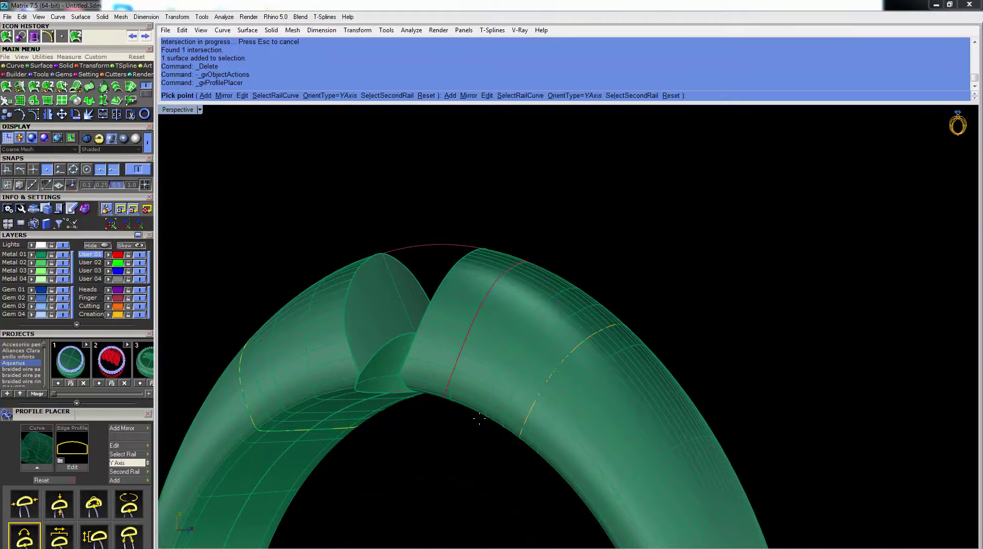
click(467, 260)
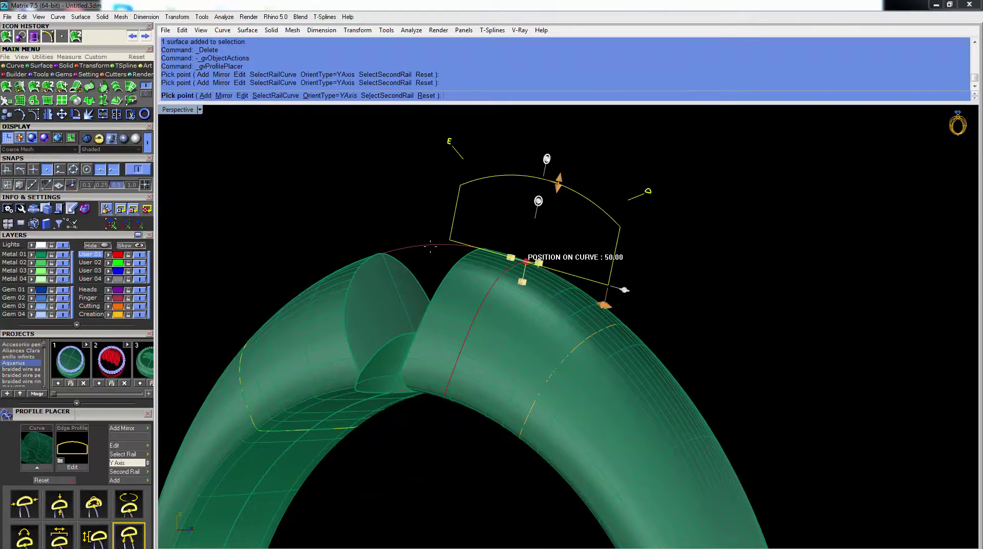
right_drag(467, 260, 486, 329)
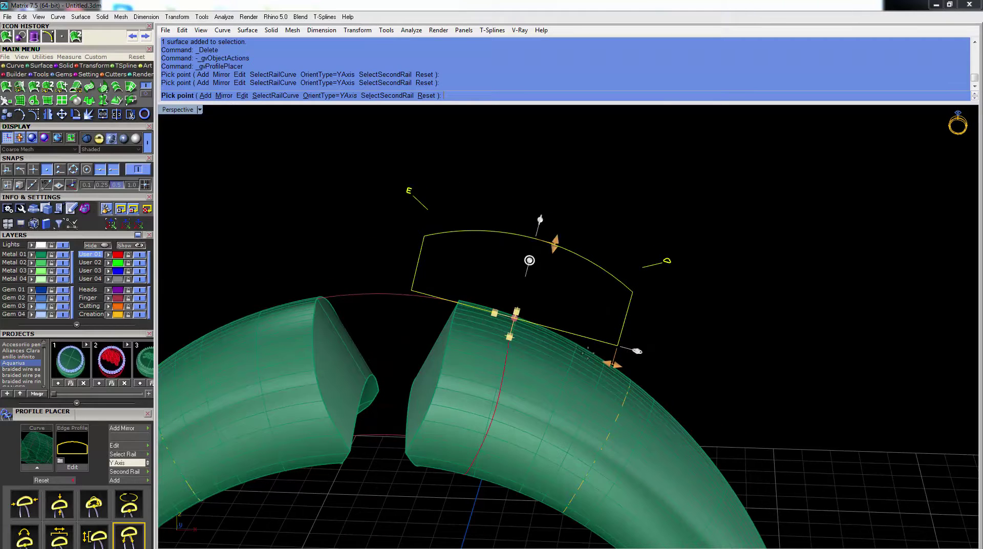
Narrow the placed domed profile and reduce its height to about 0.9 mm.
drag(612, 364, 545, 345)
drag(555, 245, 550, 291)
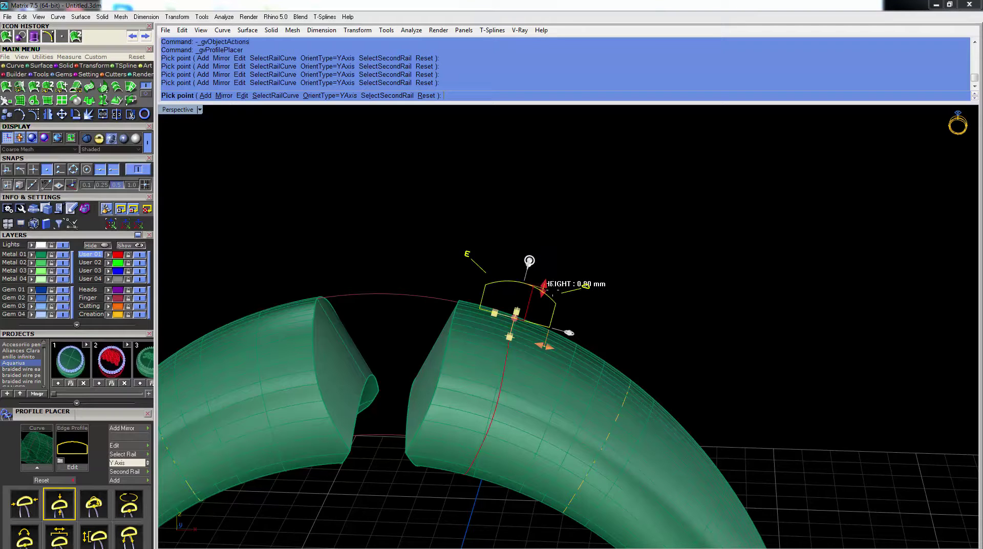
right_click(550, 291)
Sweep the domed profile along the closed intersection curve as a one-rail Freeform sweep without simplification.
click(6, 87)
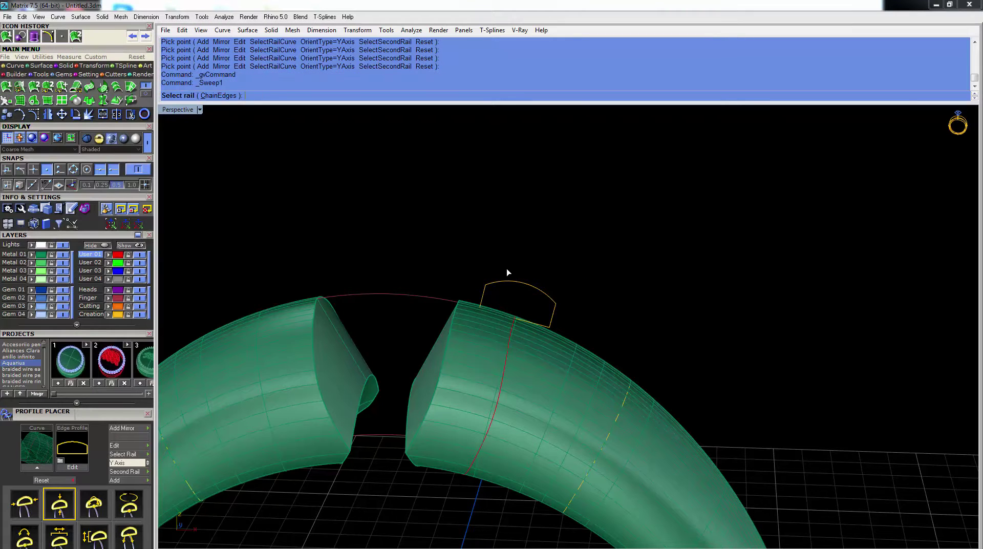
click(511, 340)
click(534, 290)
right_click(551, 285)
right_click(551, 282)
right_drag(581, 314, 584, 351)
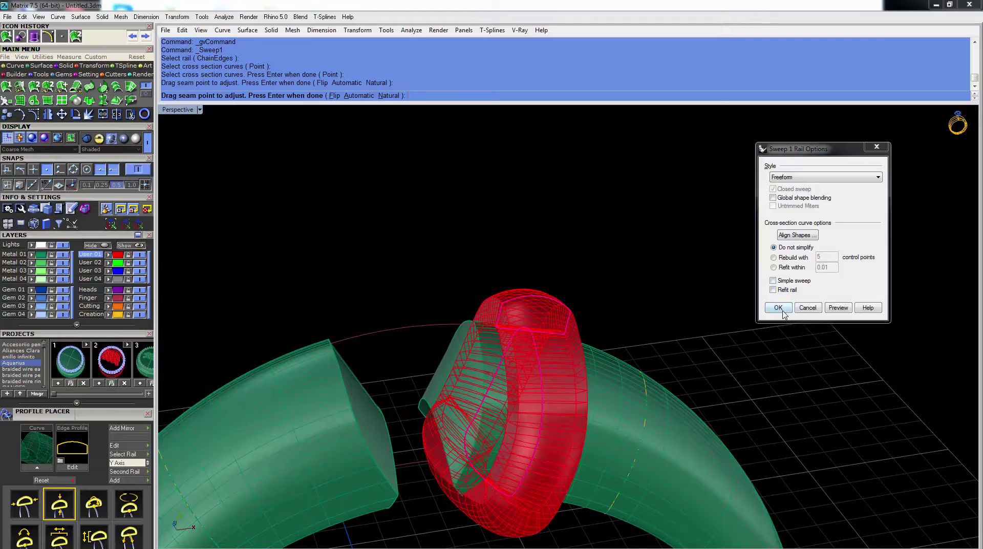
click(778, 307)
Extrude the inner finger-size circle to both sides as a solid cylinder through the ring.
right_drag(585, 256, 466, 278)
click(466, 277)
right_drag(494, 188, 501, 325)
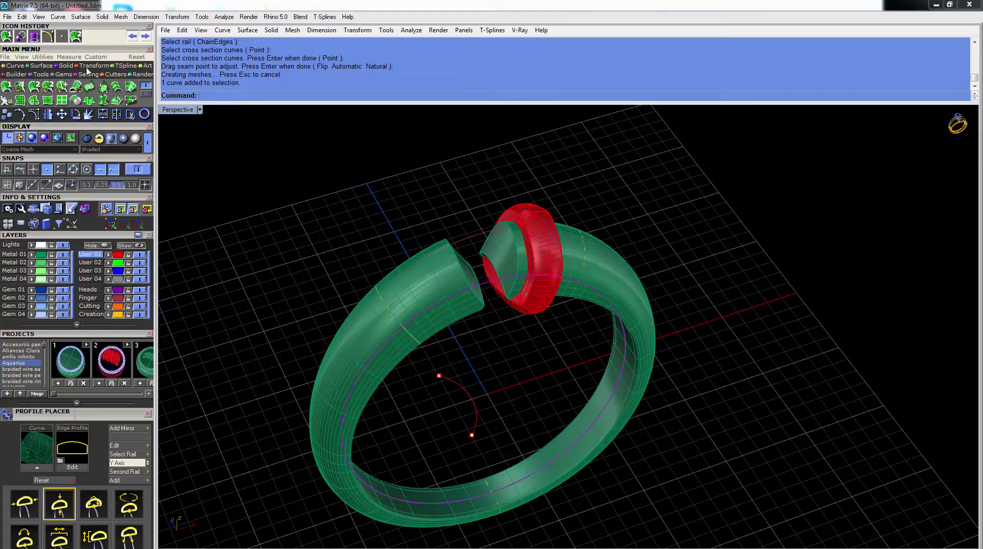
click(74, 67)
click(117, 88)
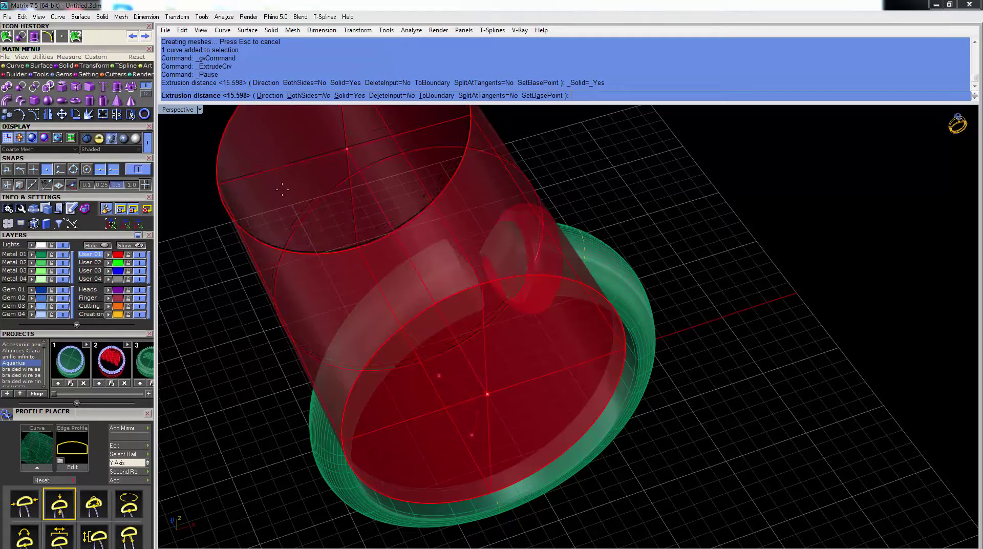
click(310, 96)
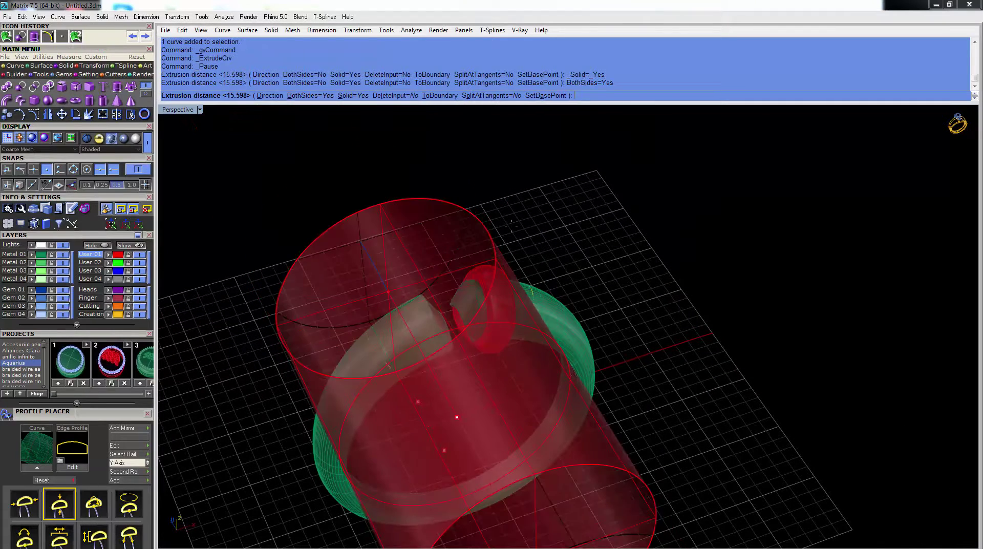
key(Return)
Subtract the finger-hole cylinder from the swept collar with Boolean Difference, keeping the cutting solid.
right_drag(423, 328, 444, 237)
scroll(470, 297, up, 5)
right_drag(470, 296, 397, 287)
click(21, 87)
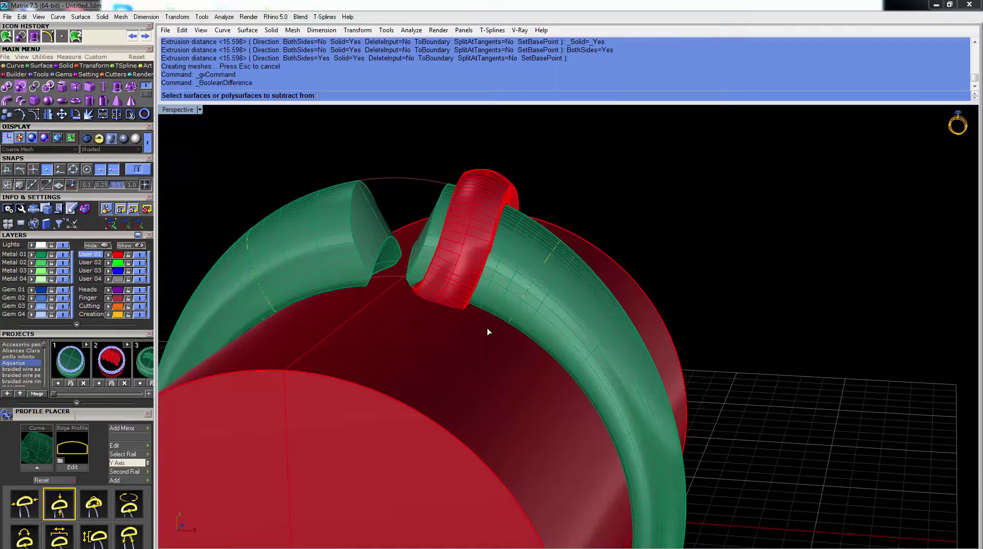
click(481, 171)
key(Return)
click(355, 368)
key(Return)
Delete the cylinder used to trim the collar.
click(419, 355)
right_drag(422, 356, 496, 363)
key(Delete)
right_drag(473, 251, 484, 334)
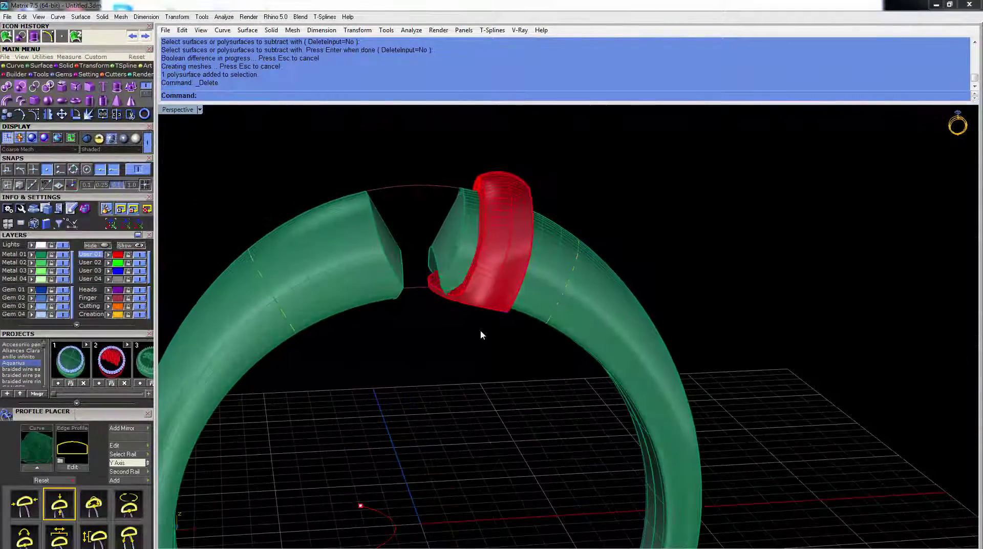
Rotate the trimmed collar about the origin in the Through Finger view, moving it slightly farther down the band from the gap.
click(493, 228)
double_click(188, 111)
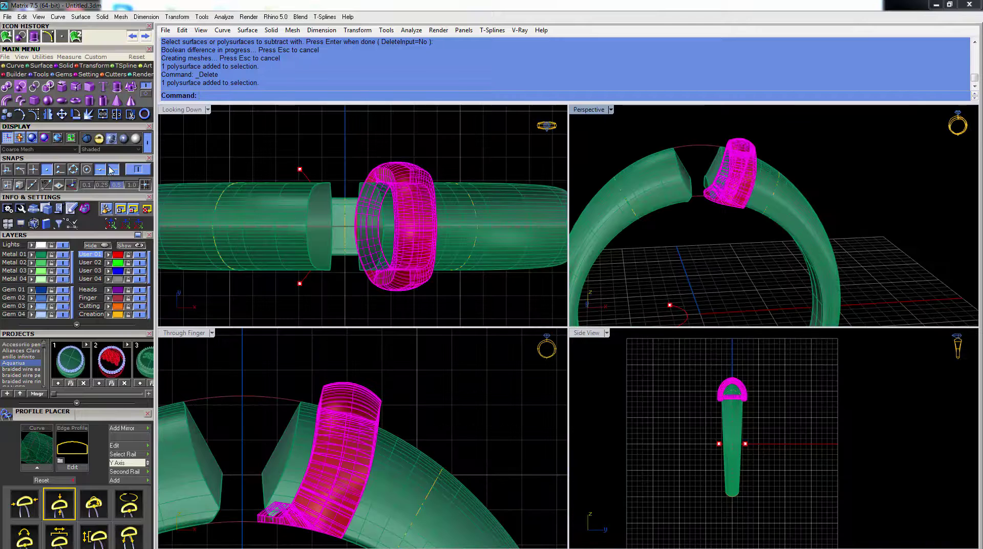
click(77, 115)
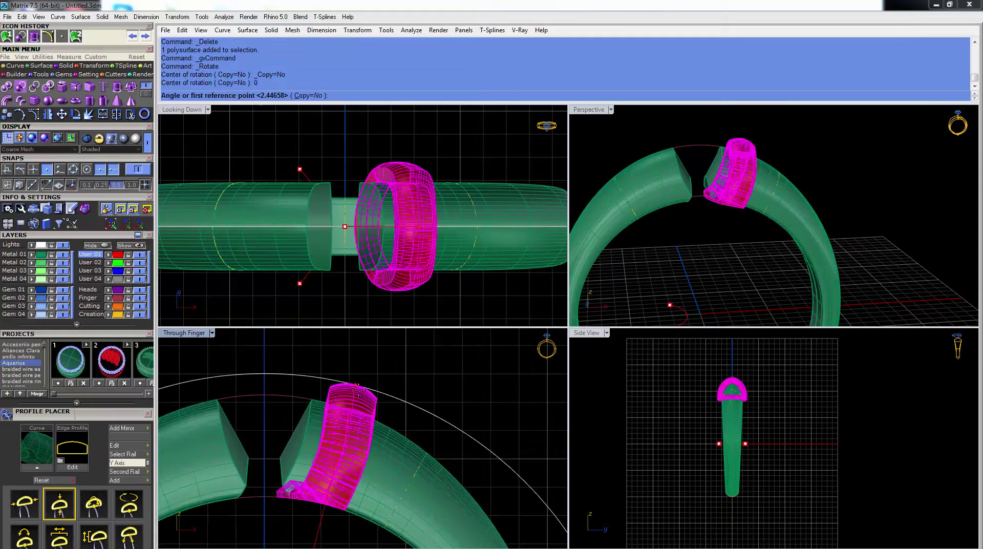
click(376, 382)
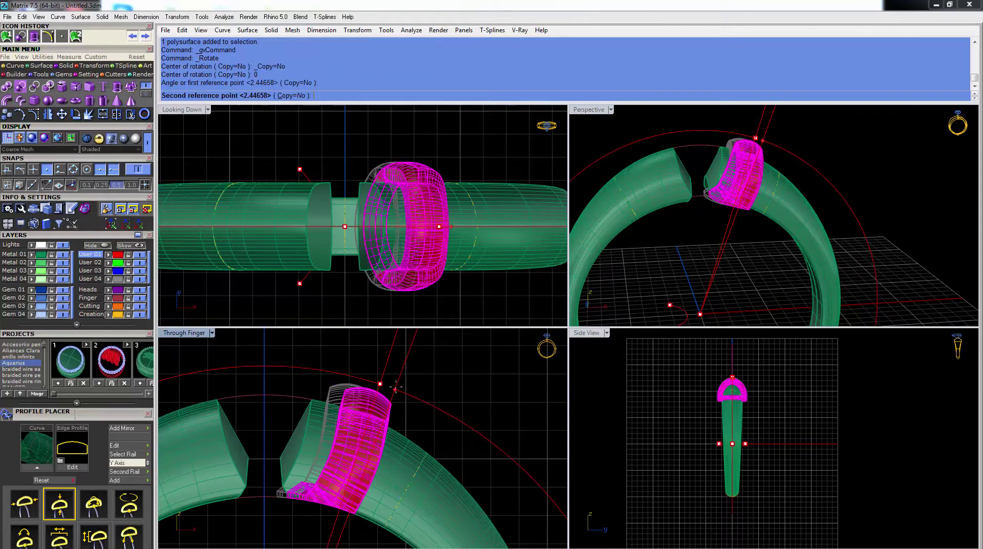
click(384, 420)
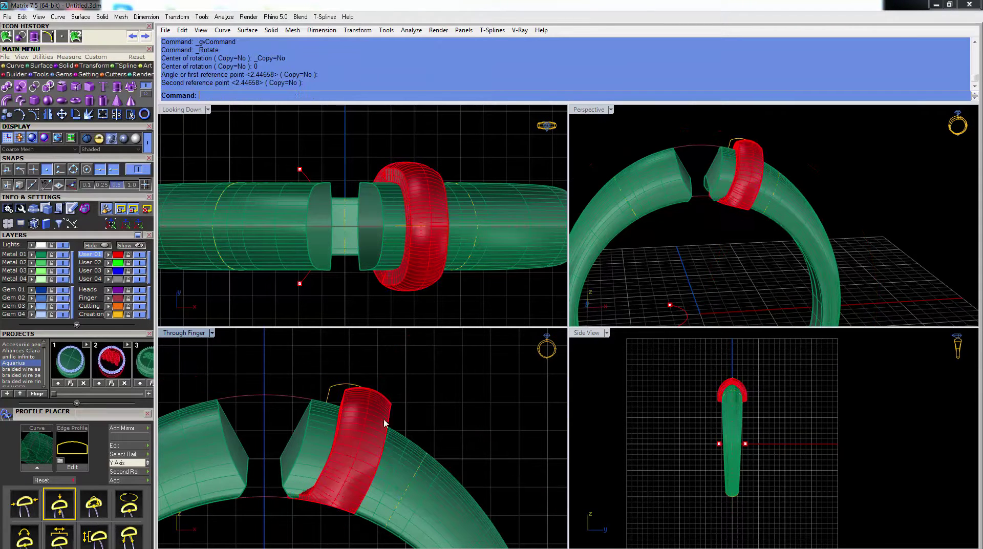
click(270, 501)
Move the trimmed collar to the Metal 02 layer.
right_drag(712, 259, 650, 146)
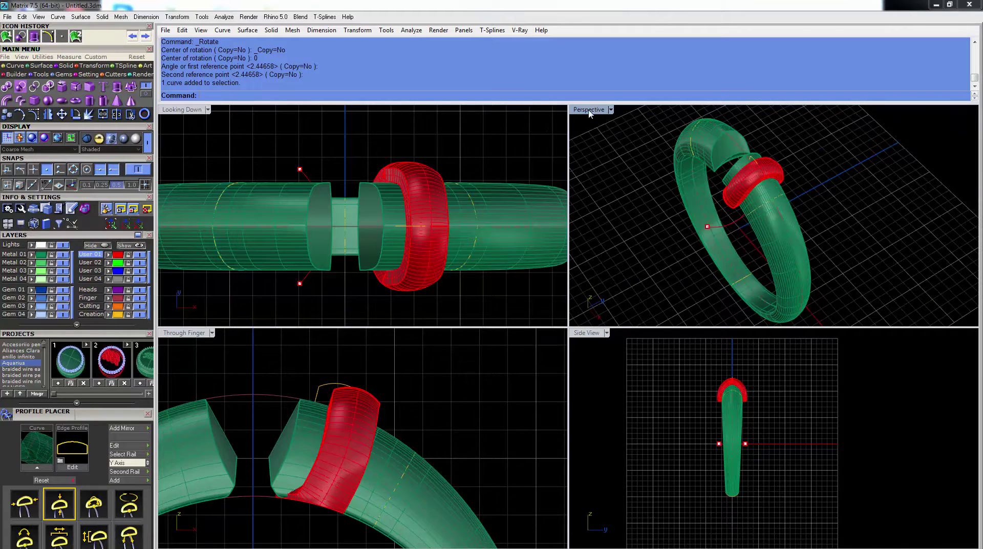
double_click(589, 110)
click(579, 243)
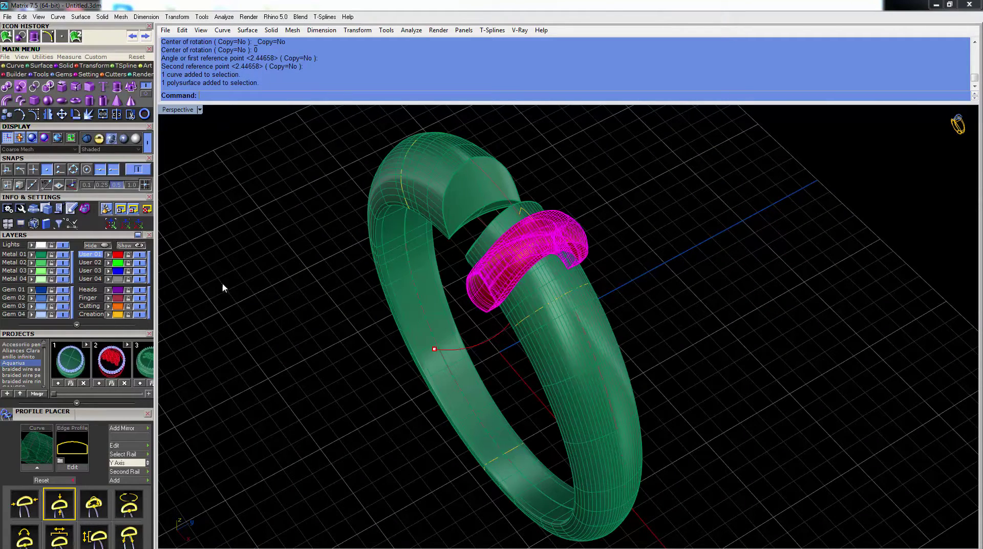
click(32, 262)
scroll(364, 281, down, 4)
click(364, 281)
right_drag(364, 281, 415, 288)
Mirror a copy of the collar to the band's other cut end, across the vertical centre plane through the origin.
click(476, 286)
click(47, 115)
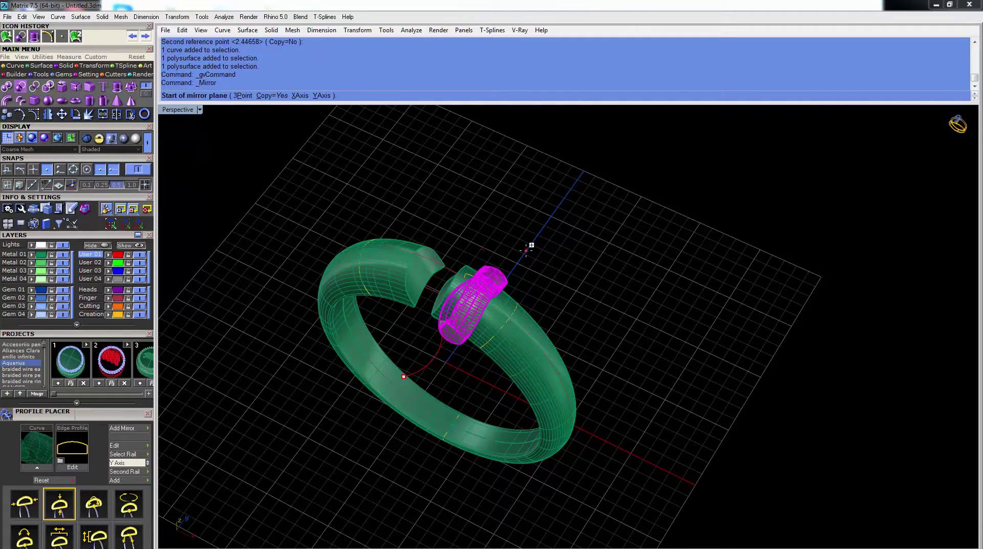
text(0)
key(Return)
click(572, 226)
click(569, 233)
right_drag(475, 273, 500, 227)
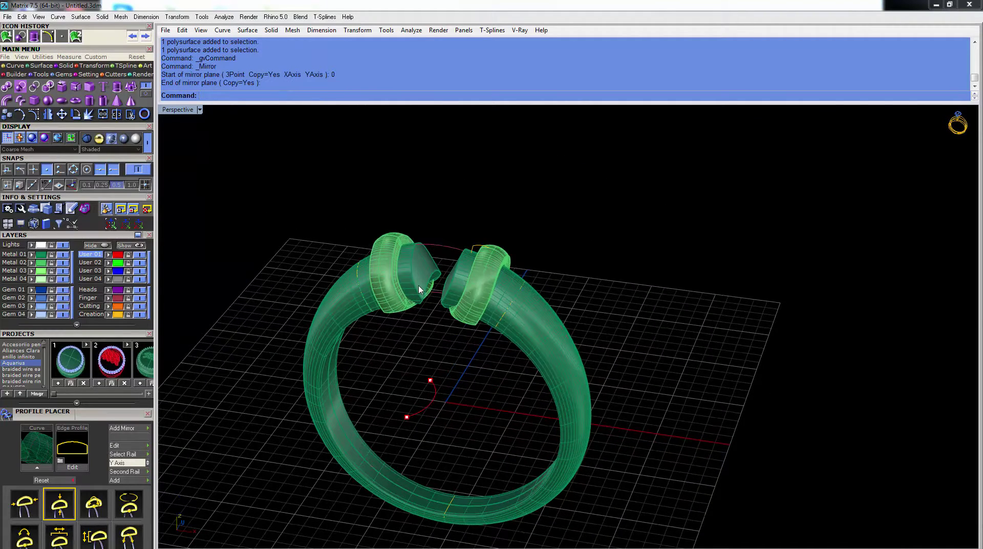
scroll(419, 289, up, 5)
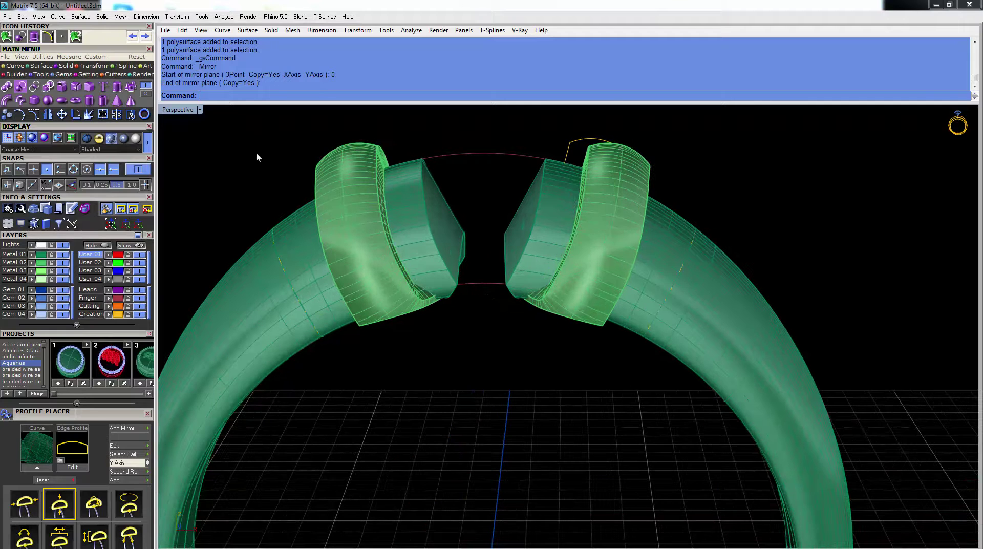
Load a round diamond 3.4 mm in diameter with Gem Loader.
double_click(178, 110)
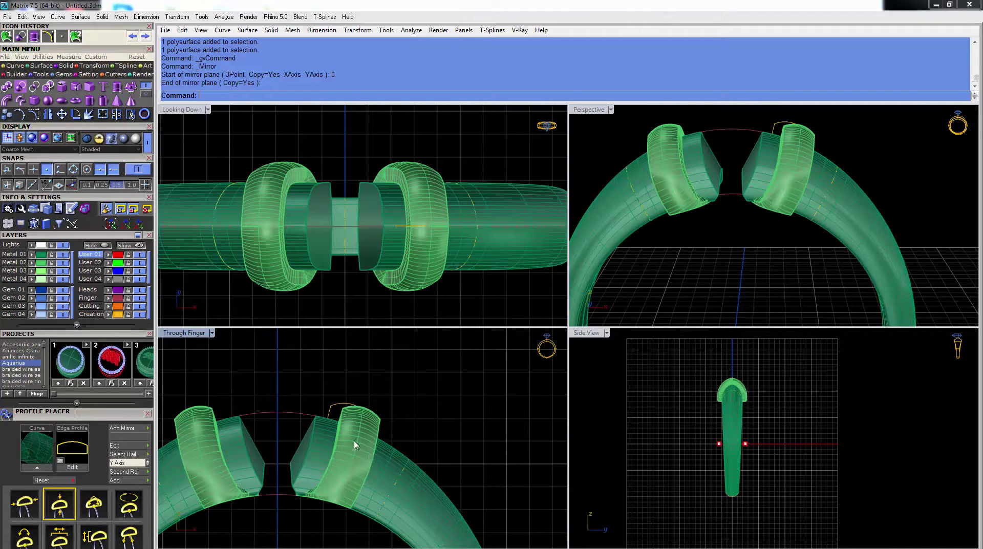
click(67, 74)
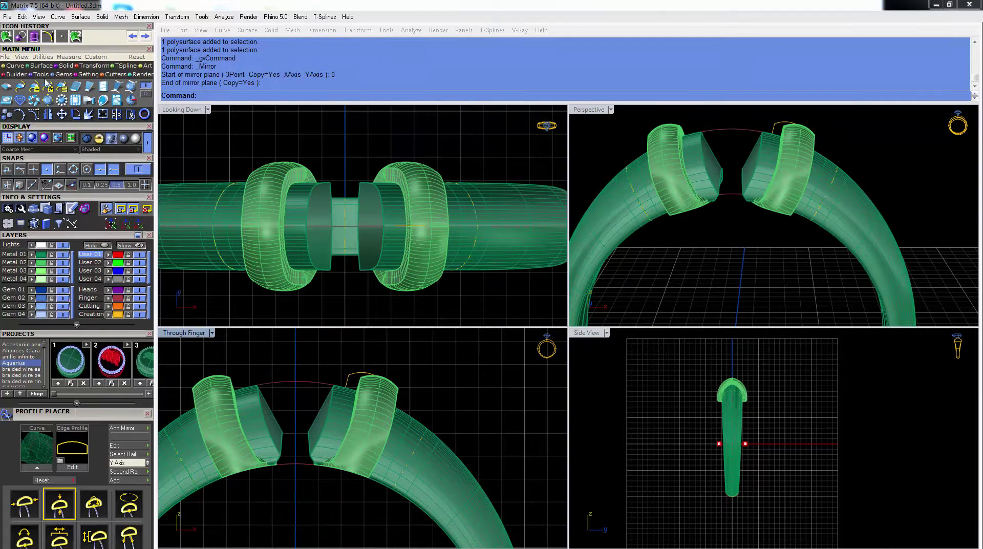
click(12, 88)
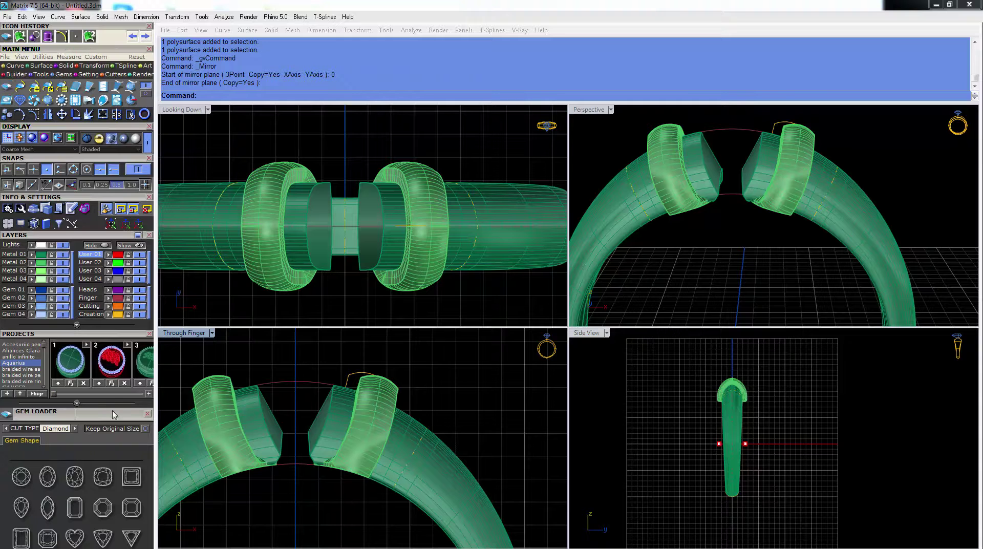
scroll(113, 413, down, 5)
click(20, 232)
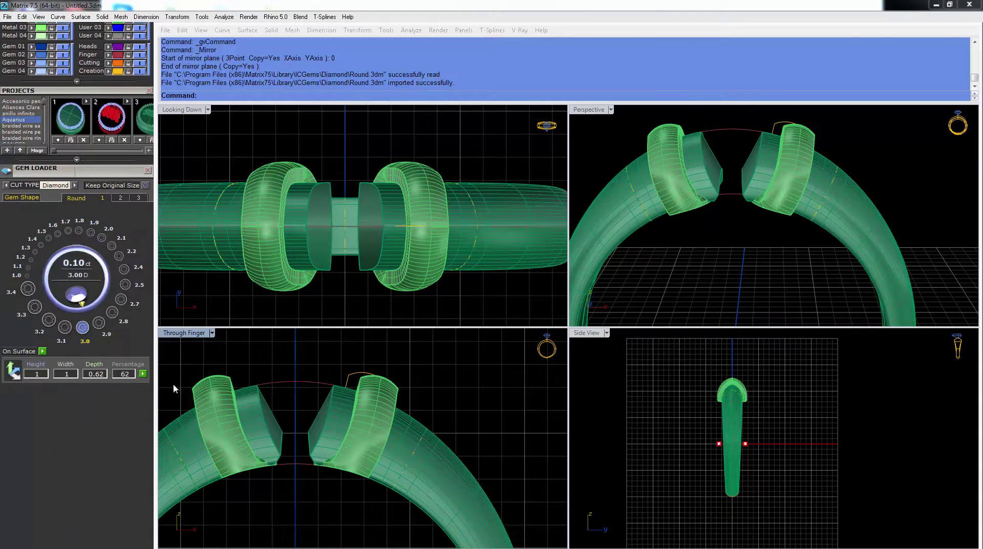
click(30, 289)
Move the diamond from the ring's centre up into the gap between the band's cut ends.
scroll(348, 540, down, 2)
right_drag(332, 543, 341, 433)
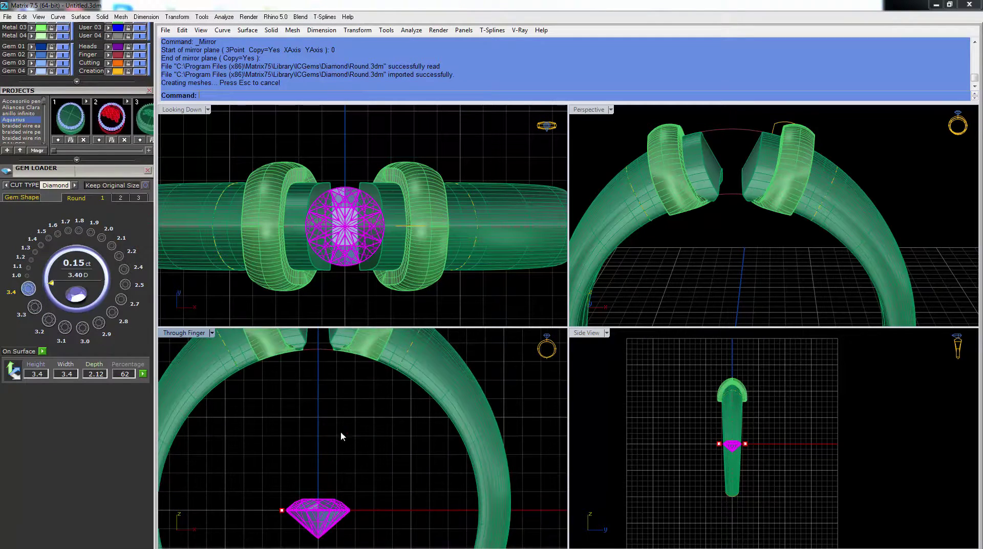
scroll(341, 435, down, 2)
drag(327, 484, 335, 376)
scroll(711, 380, up, 4)
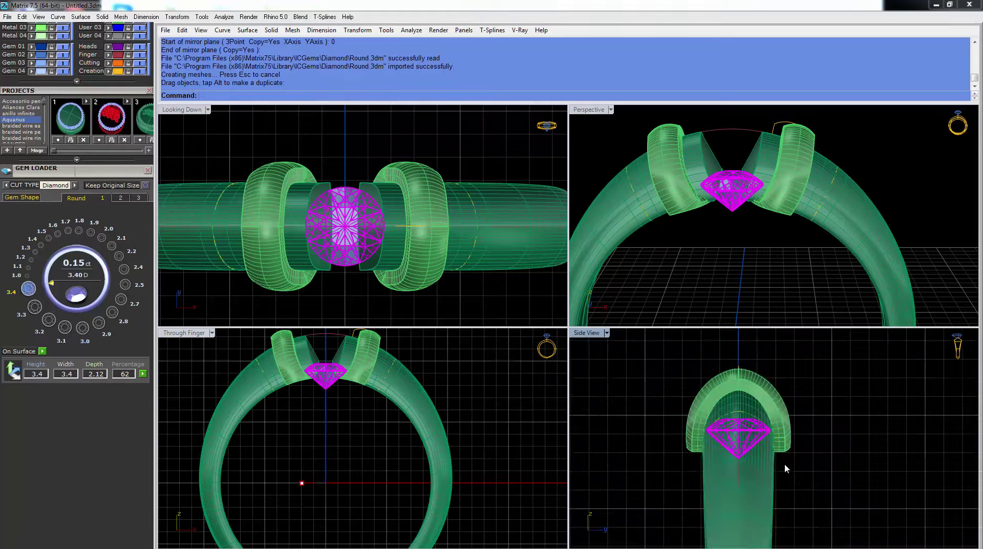
Rotate the diamond with Gem Positioner to face along the finger axis and shift it outward to the band's front side.
right_click(751, 464)
click(770, 474)
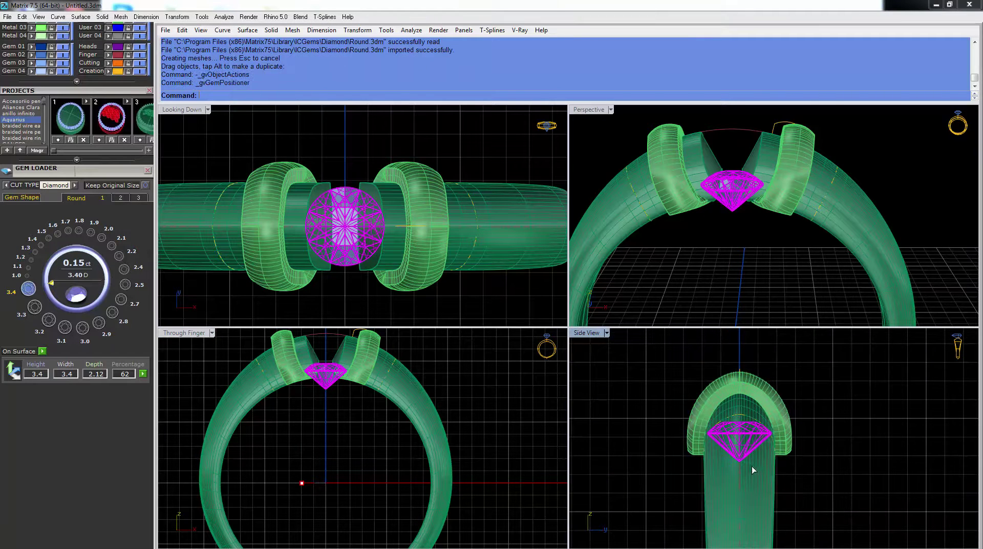
drag(853, 444, 852, 443)
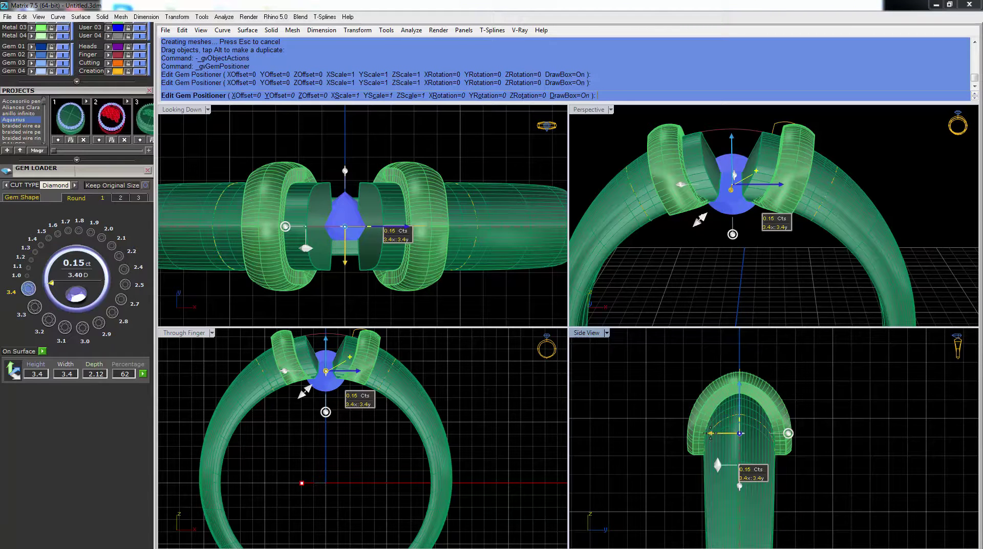
drag(706, 432, 563, 427)
scroll(304, 402, up, 3)
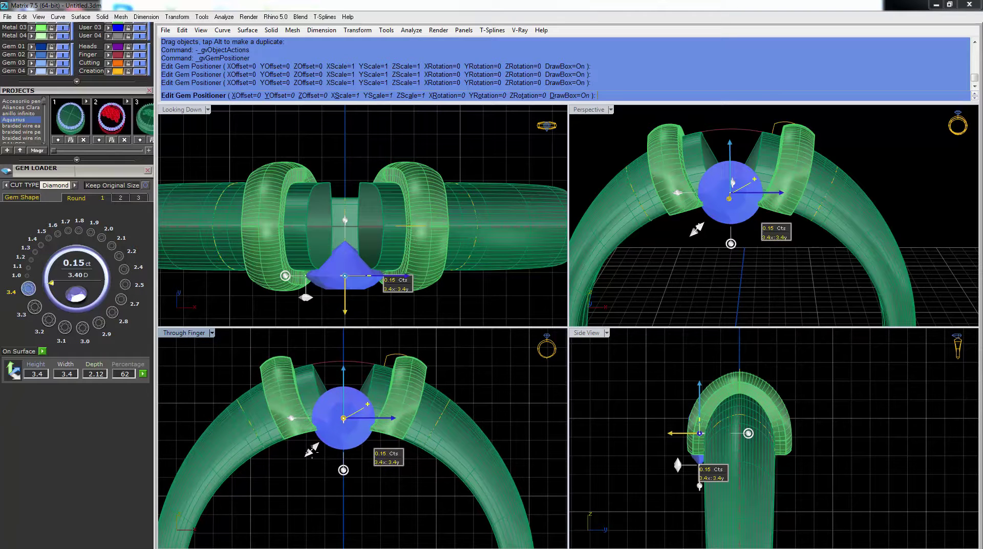
Shrink the diamond to 2.0 mm in diameter and raise it slightly within the gap.
drag(310, 451, 324, 438)
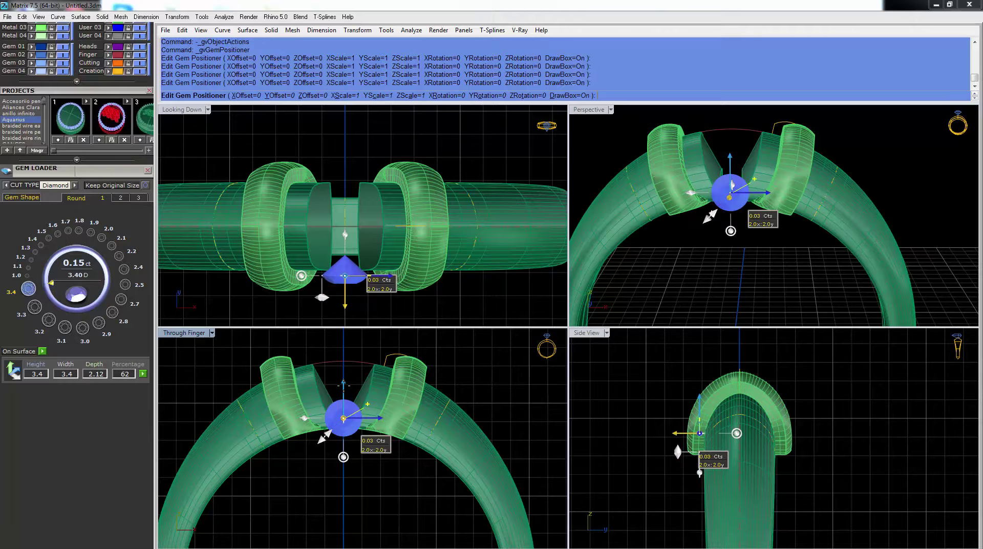
scroll(342, 379, up, 3)
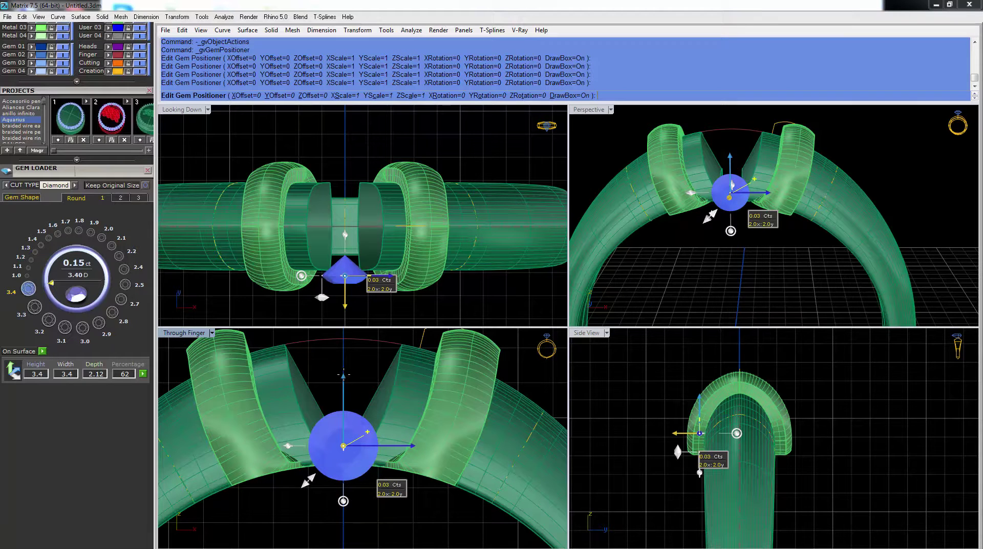
drag(343, 375, 344, 368)
right_click(344, 369)
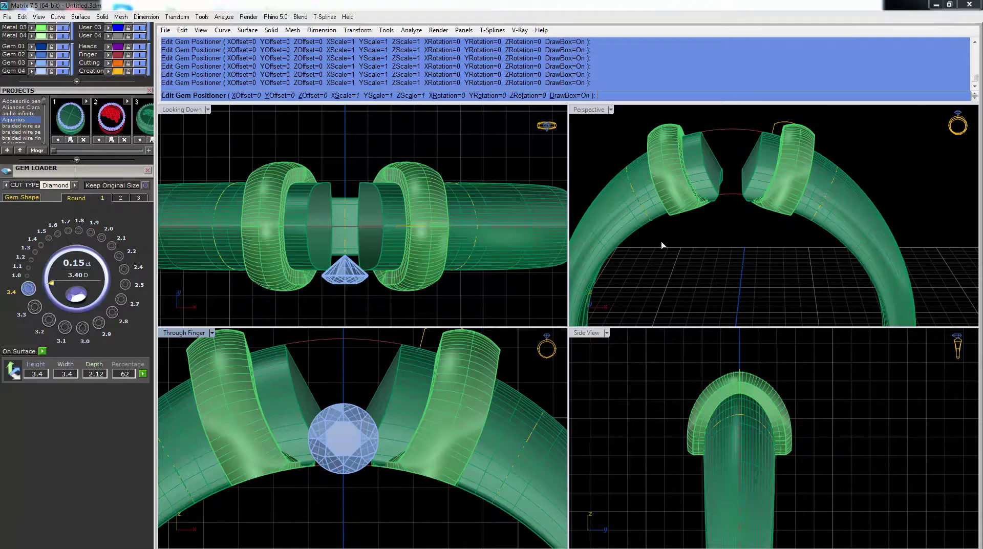
Start a bezel around the small diamond in Bezel Builder and switch off its finger-rail Boolean.
double_click(588, 109)
right_drag(591, 260, 469, 325)
click(471, 305)
middle_click(468, 325)
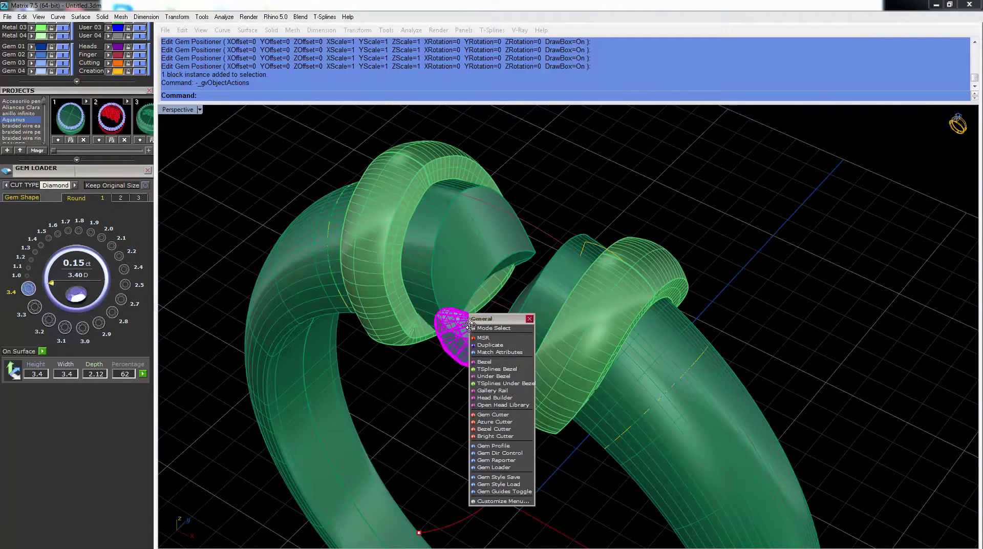
click(503, 369)
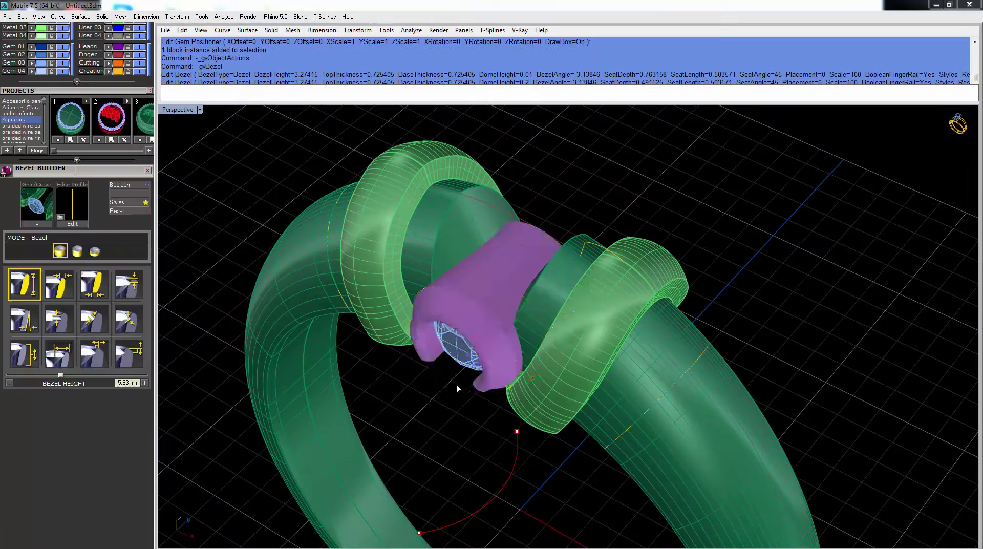
click(132, 189)
right_drag(525, 405, 562, 250)
scroll(567, 222, up, 13)
scroll(562, 251, down, 3)
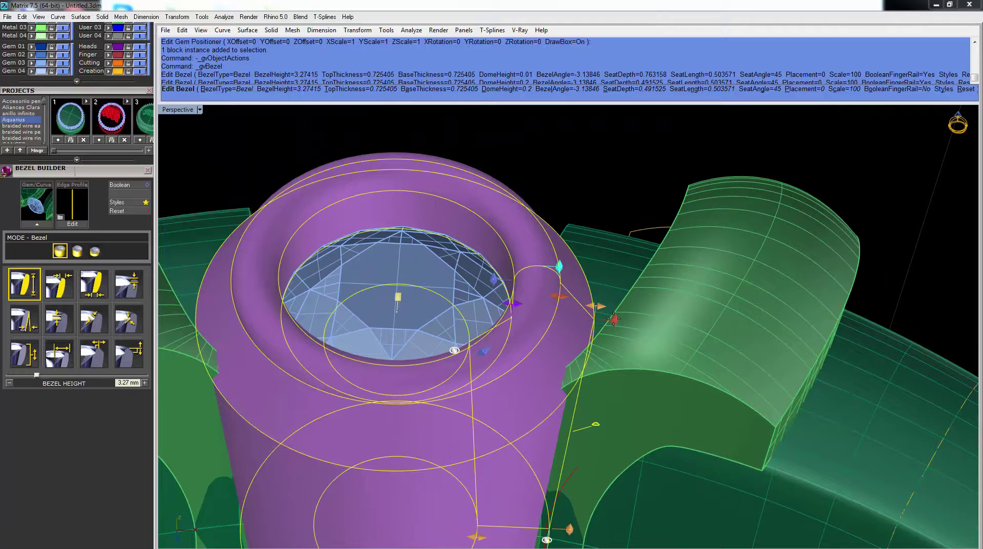
Set the bezel's horizontal chamfer to 0 mm and its top thickness to 0.5 mm, and build the bezel.
mouse_move(616, 305)
mouse_down()
mouse_move(612, 281)
mouse_move(553, 295)
mouse_move(603, 298)
mouse_up()
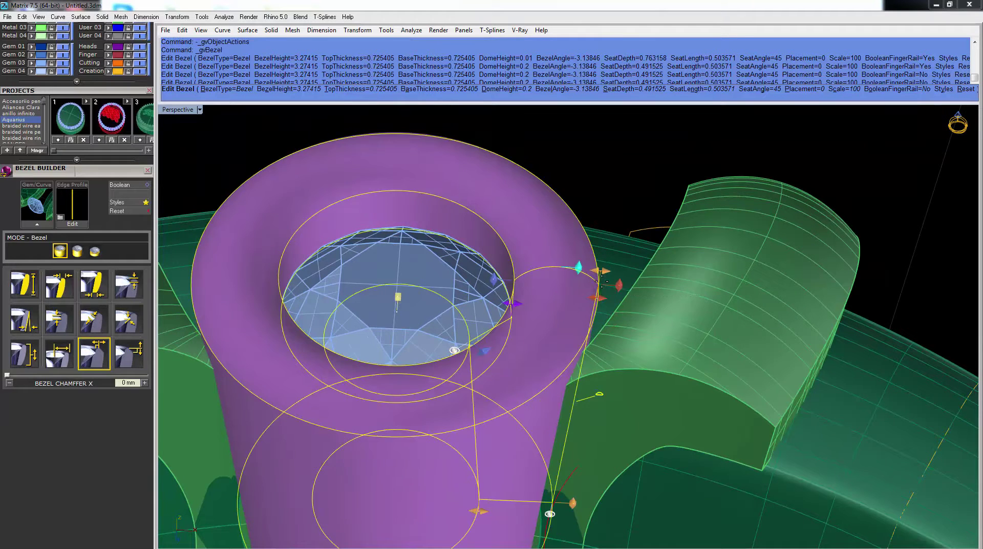
scroll(601, 275, up, 2)
drag(600, 272, 563, 272)
scroll(603, 246, down, 2)
right_drag(603, 245, 512, 230)
scroll(615, 216, up, 4)
scroll(615, 216, down, 3)
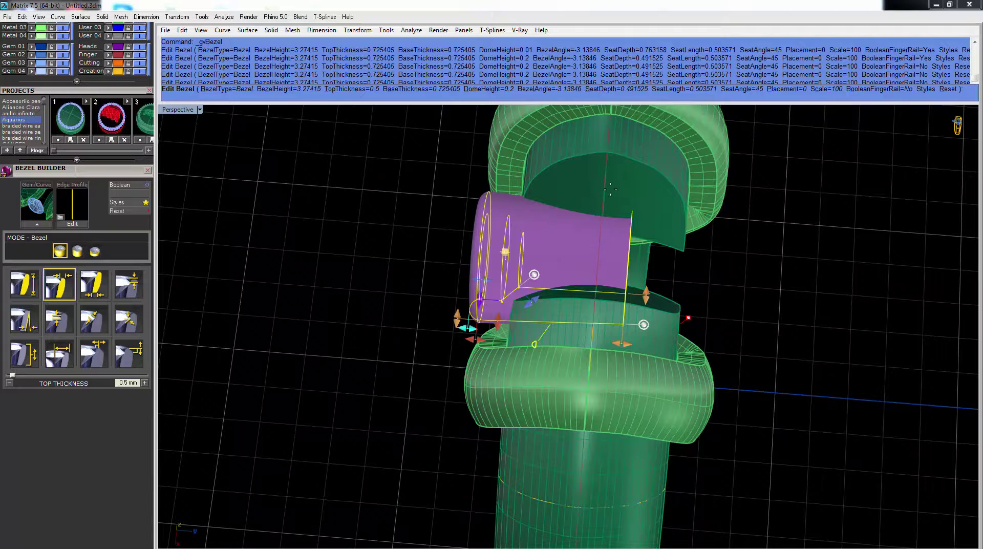
double_click(179, 110)
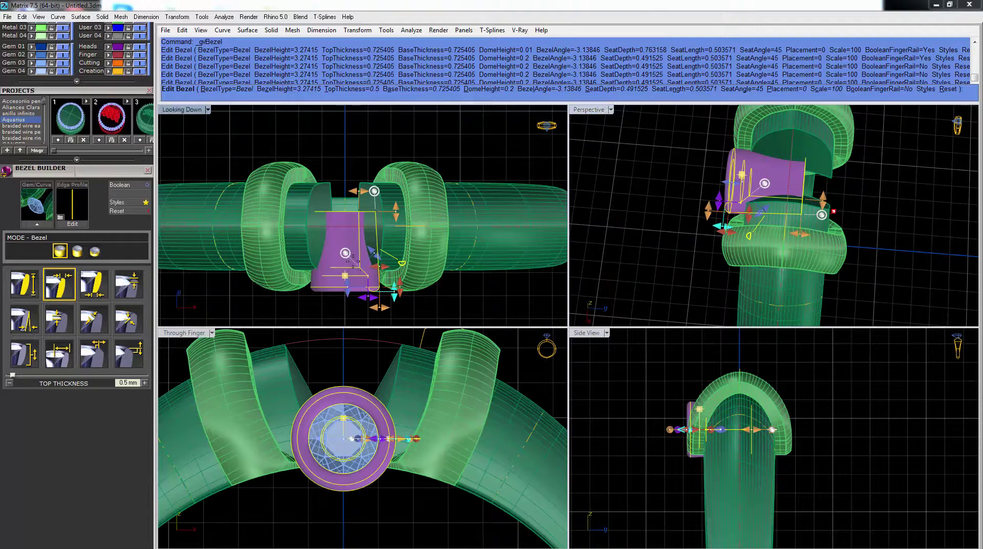
scroll(348, 224, up, 3)
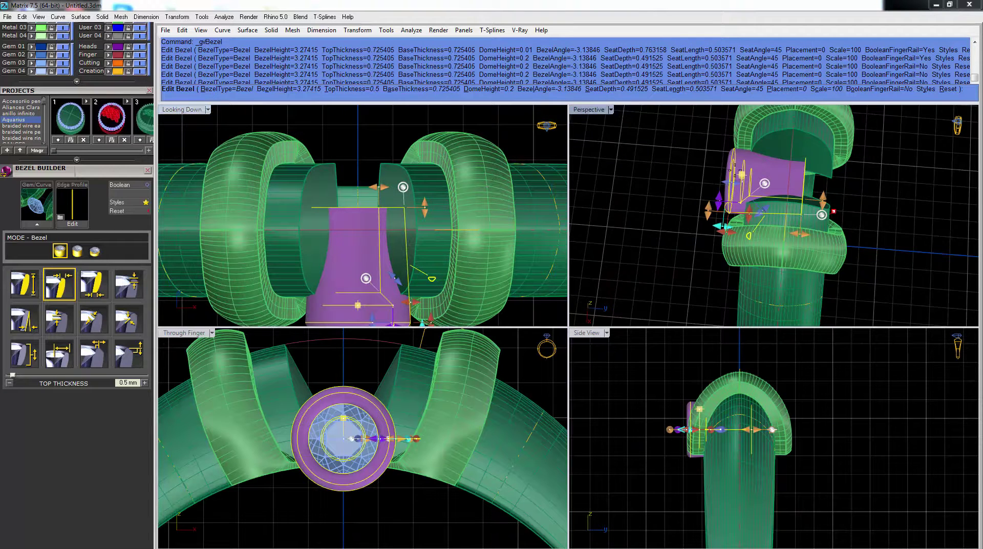
key(Return)
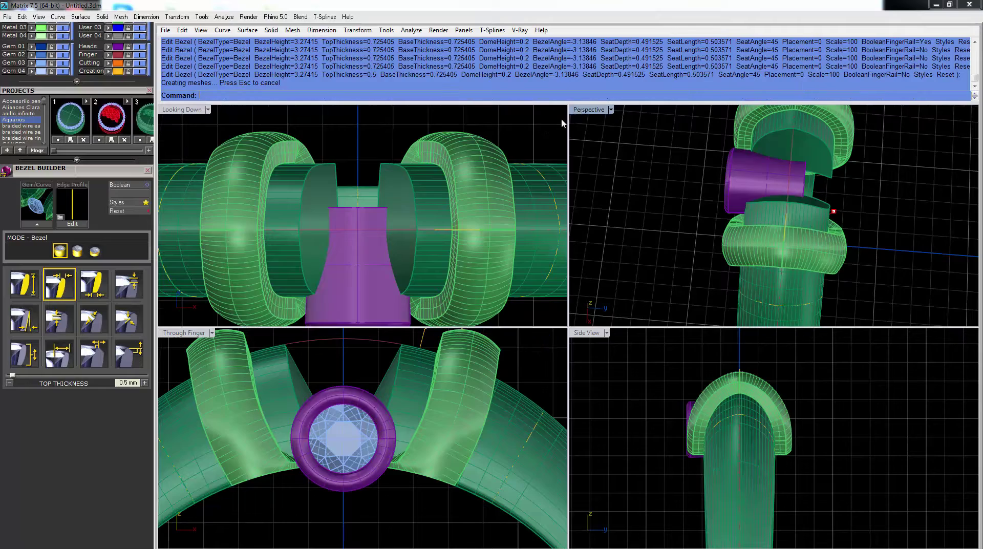
Examine the bezel's fit between the band's cut ends from several angles.
double_click(588, 110)
right_drag(600, 263, 584, 266)
scroll(479, 295, down, 4)
click(479, 294)
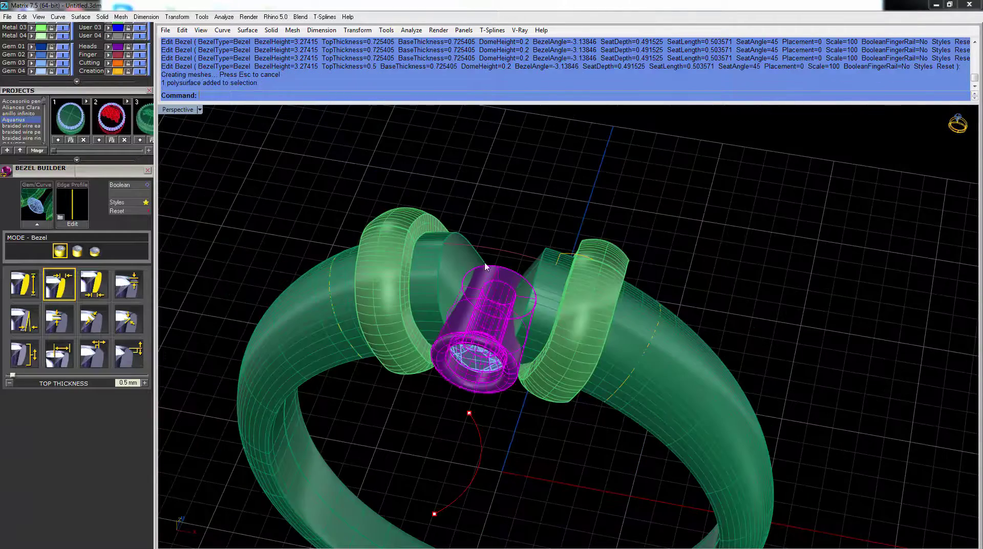
right_drag(486, 265, 554, 293)
key(Escape)
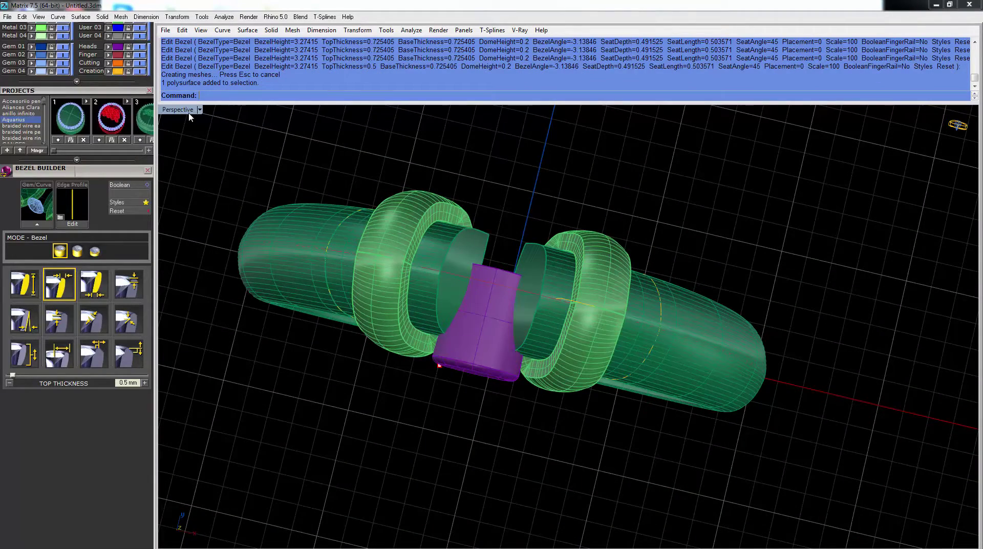
double_click(191, 111)
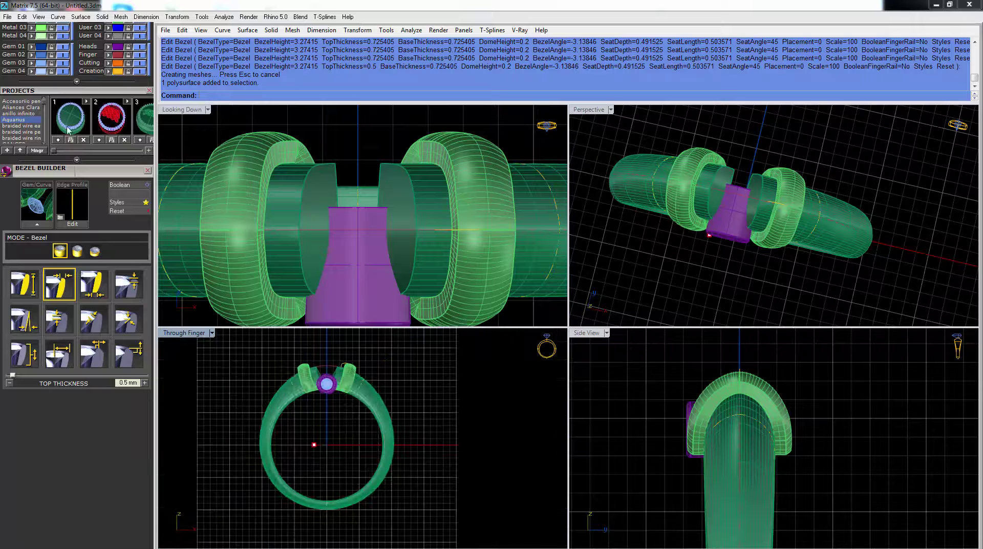
drag(75, 89, 58, 266)
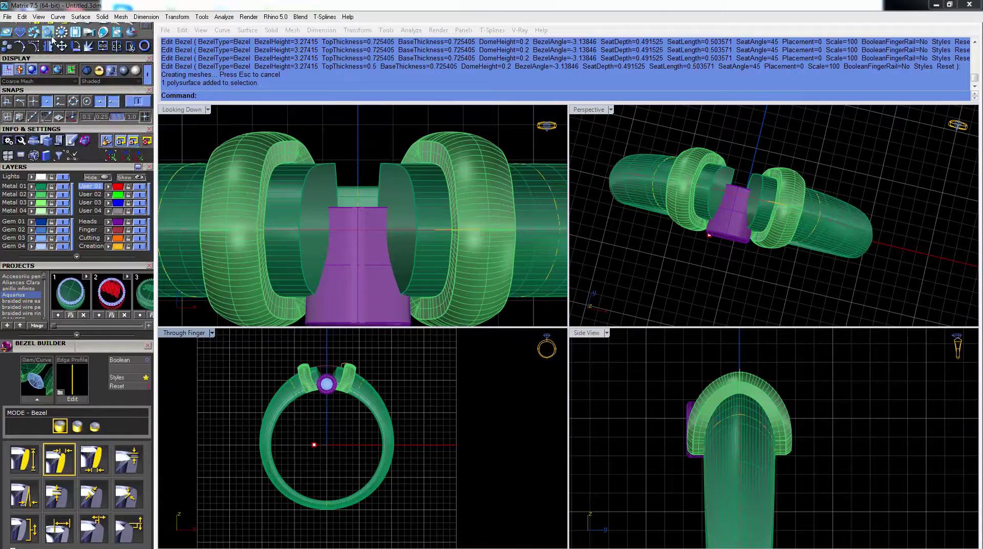
Create a solid box larger than the whole ring, extending from the ring's centre plane past its back side.
scroll(61, 65, up, 3)
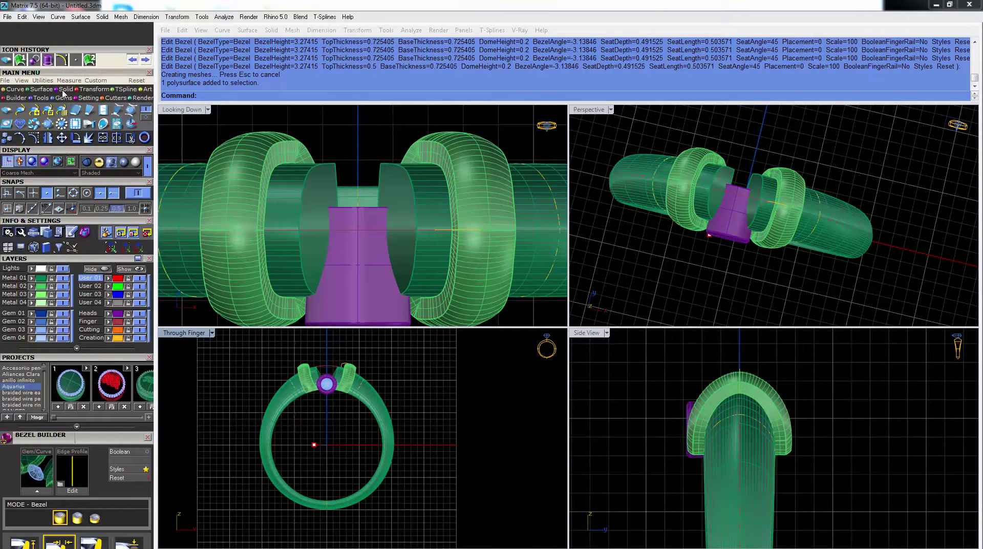
click(66, 89)
click(34, 124)
scroll(302, 343, down, 2)
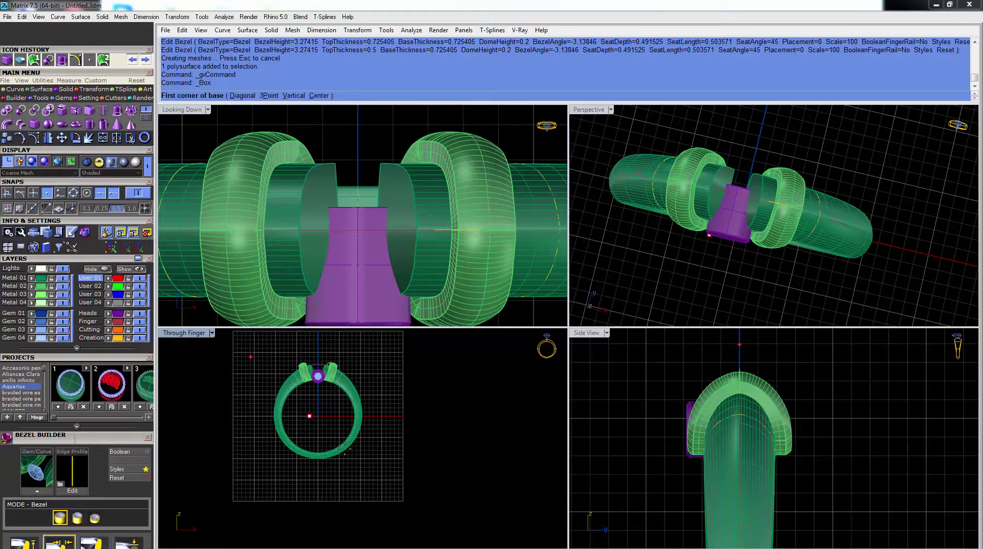
click(236, 349)
click(388, 492)
click(830, 442)
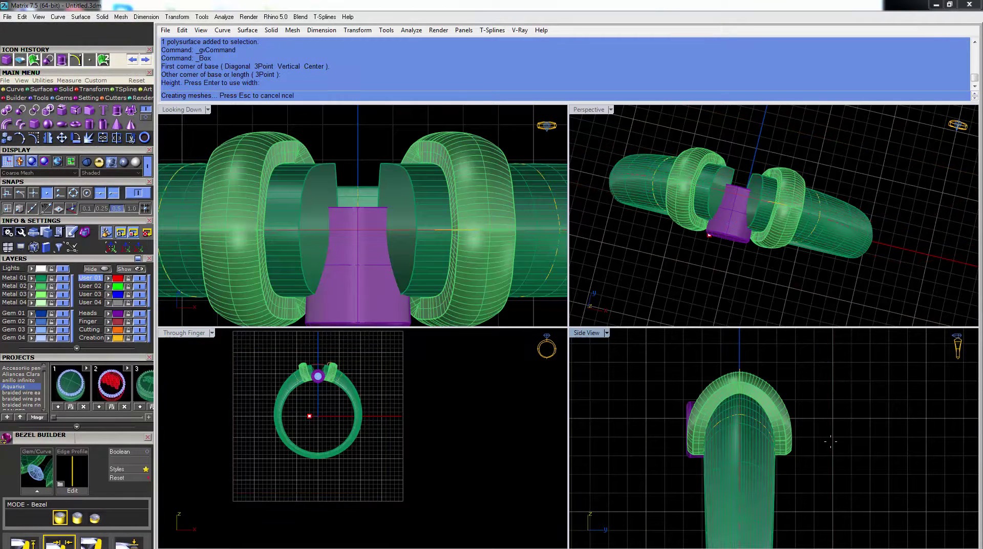
right_drag(730, 204, 648, 144)
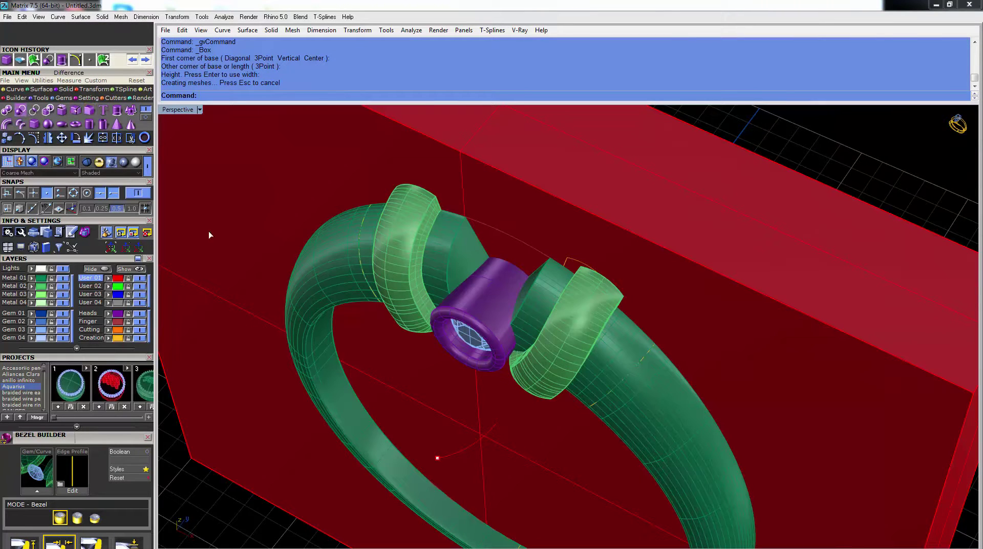
click(465, 302)
key(Return)
key(Escape)
scroll(463, 331, up, 4)
click(481, 317)
click(446, 318)
click(484, 279)
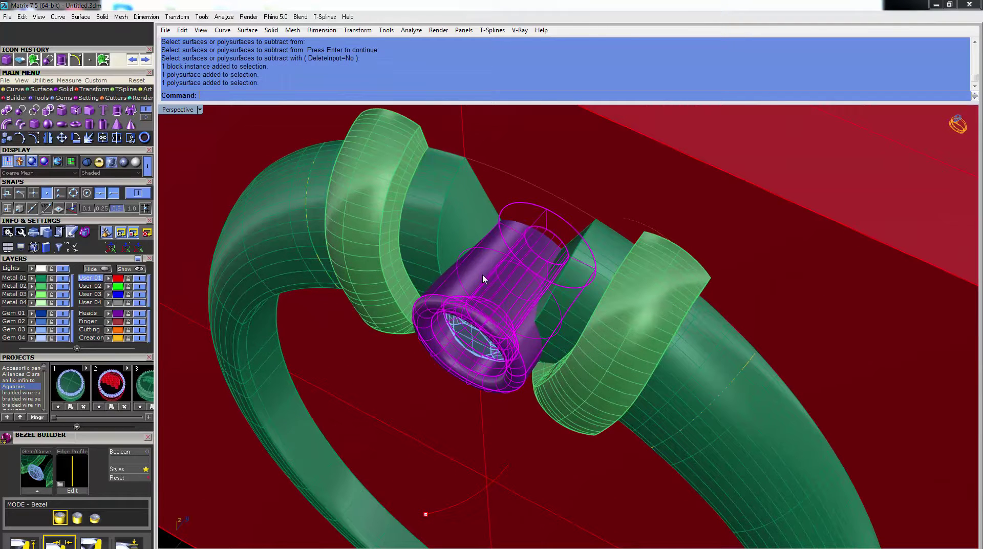
click(491, 313)
drag(502, 299, 514, 286)
key(Escape)
right_drag(574, 305, 517, 289)
click(515, 293)
drag(486, 332, 526, 300)
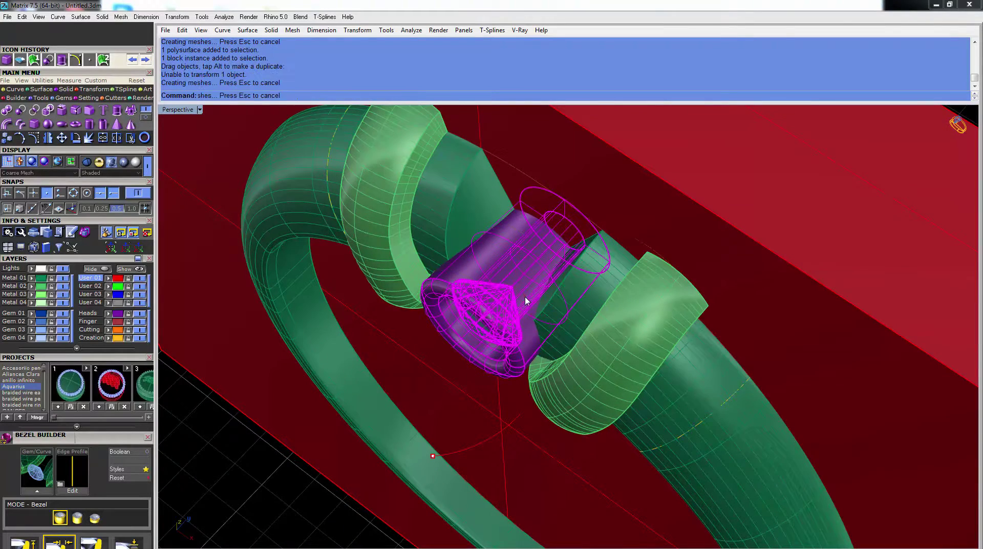
key(Escape)
Subtract the box from the bezel with a Boolean difference and delete the box.
scroll(526, 300, down, 4)
click(20, 109)
click(523, 278)
key(Return)
click(545, 177)
key(Return)
click(544, 182)
key(Delete)
Mirror a copy of the trimmed bezel and its diamond across the ring's centre plane, starting from the origin at 0.
right_drag(524, 258, 579, 256)
scroll(590, 262, up, 8)
click(517, 265)
text(/)
right_drag(470, 267, 589, 171)
shift+click(462, 389)
scroll(461, 389, down, 10)
right_drag(463, 390, 458, 469)
click(48, 137)
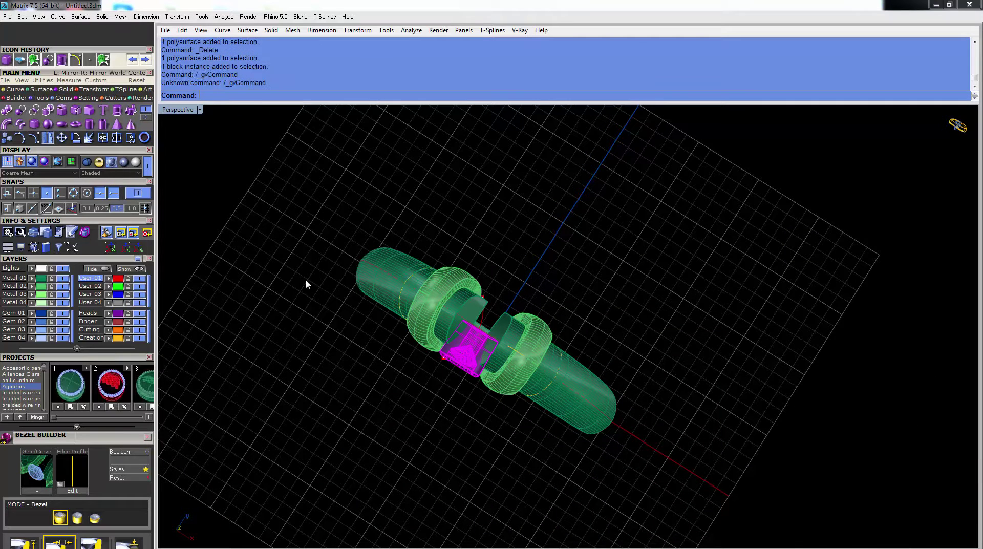
click(379, 225)
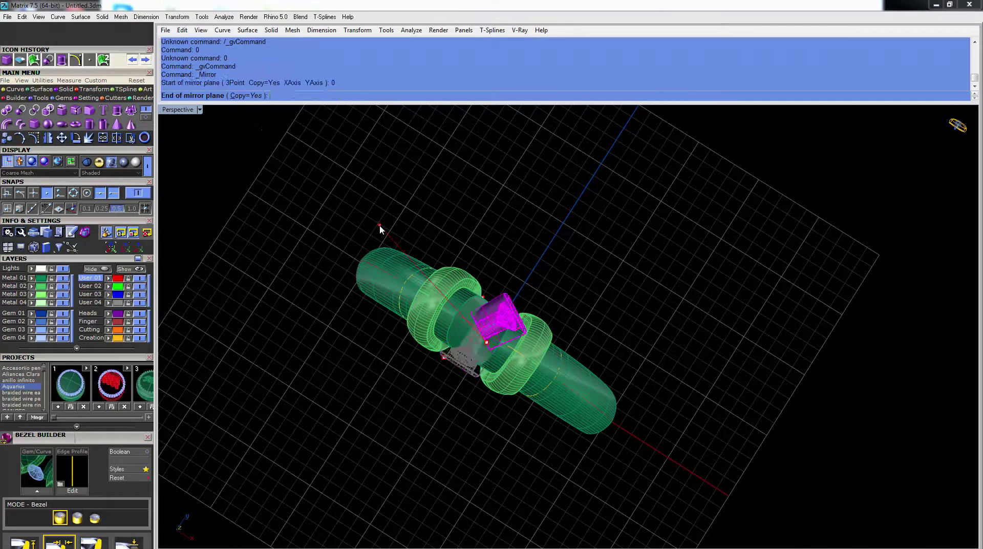
click(331, 226)
Examine how the two mirrored bezels meet and sit between the band's cut ends.
right_drag(455, 349, 499, 357)
scroll(499, 355, up, 7)
click(444, 297)
click(489, 281)
key(Escape)
scroll(471, 389, down, 7)
right_drag(471, 390, 483, 316)
scroll(483, 316, up, 6)
scroll(495, 323, down, 6)
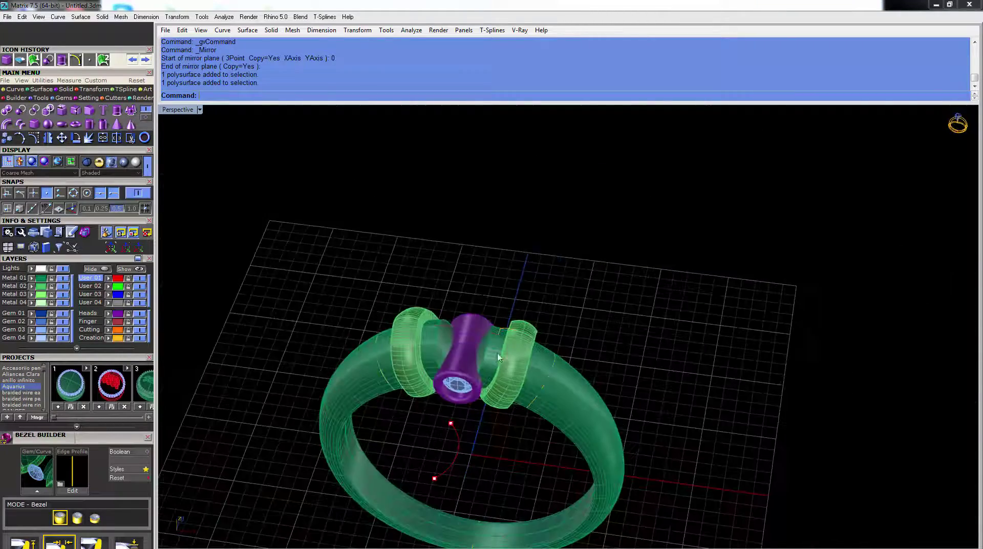
scroll(513, 368, up, 2)
scroll(504, 379, down, 2)
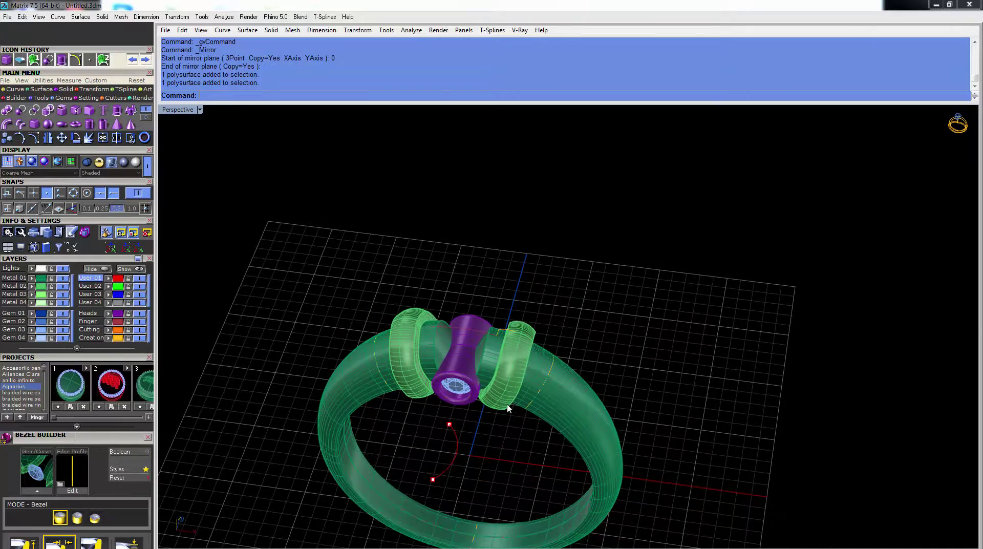
Extract the U-direction isocurves running along the middle of one collar's domed outer face.
scroll(509, 408, up, 5)
click(551, 372)
scroll(555, 371, up, 3)
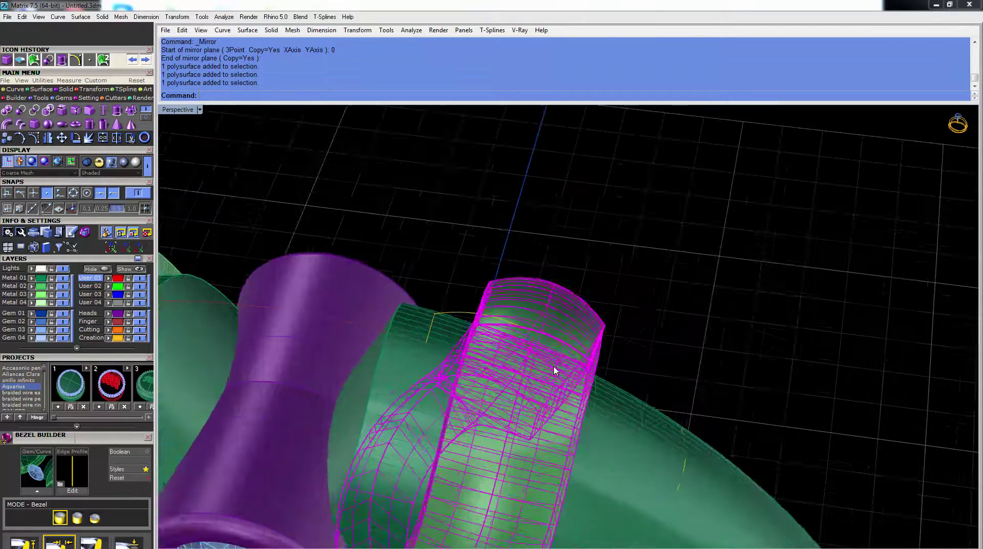
right_drag(554, 370, 507, 343)
scroll(562, 334, down, 3)
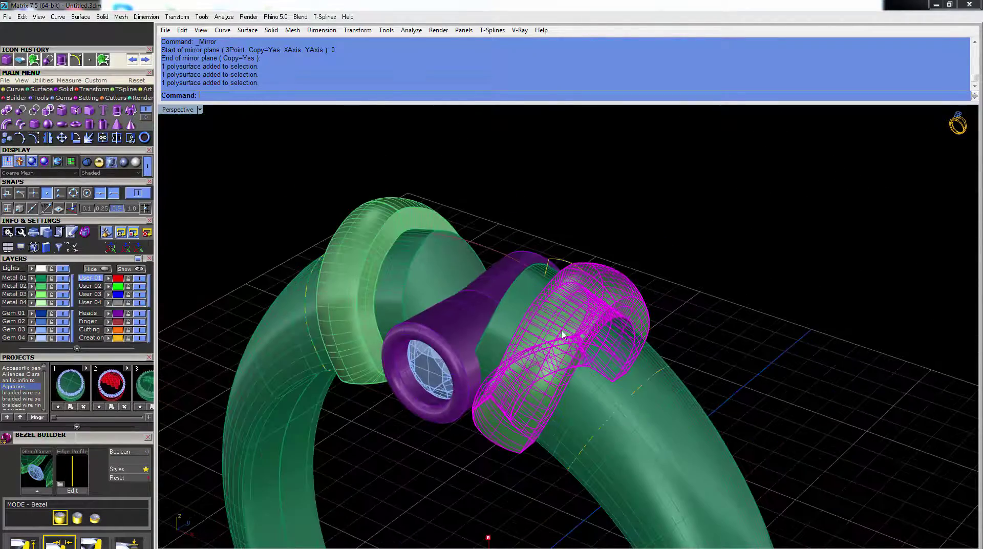
middle_click(589, 349)
click(627, 409)
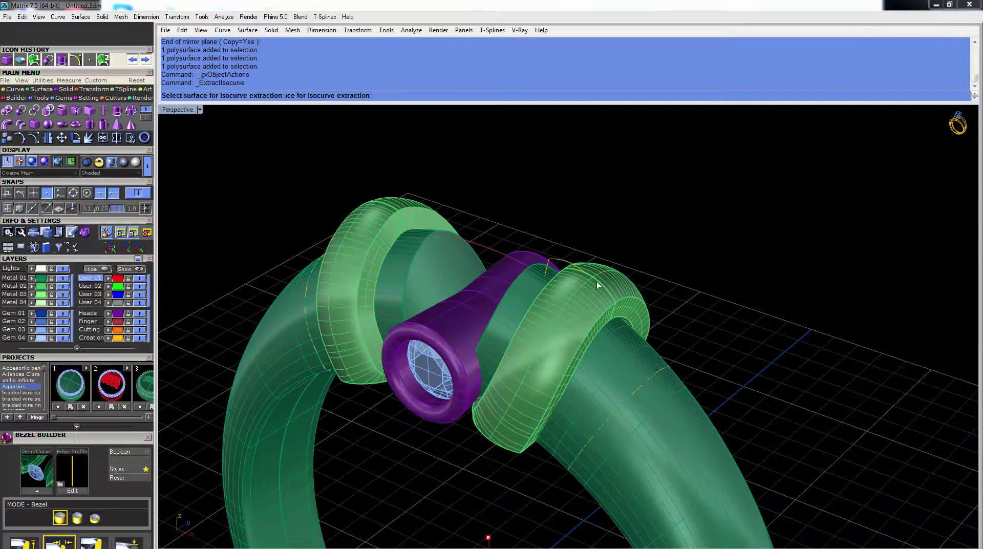
scroll(597, 281, up, 5)
click(605, 254)
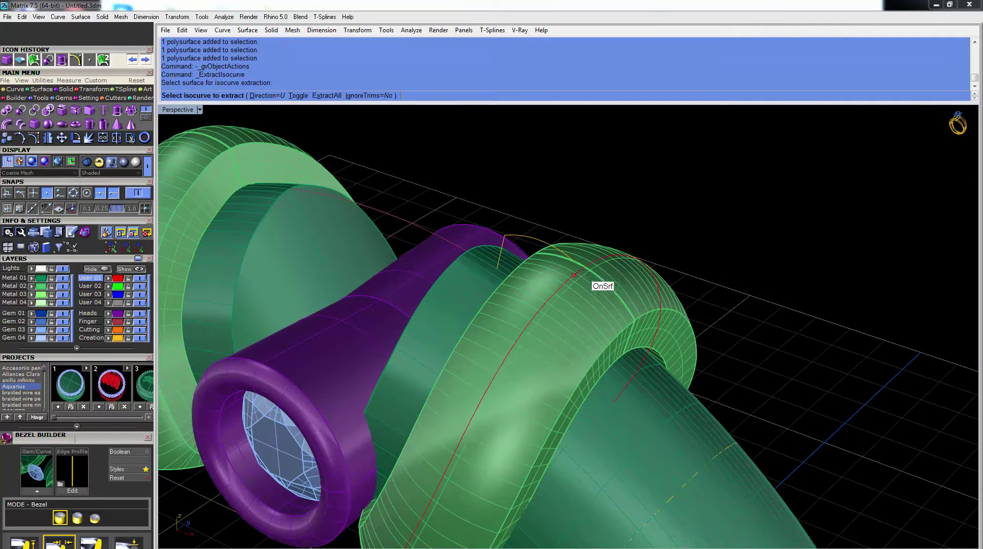
click(588, 270)
scroll(588, 271, down, 5)
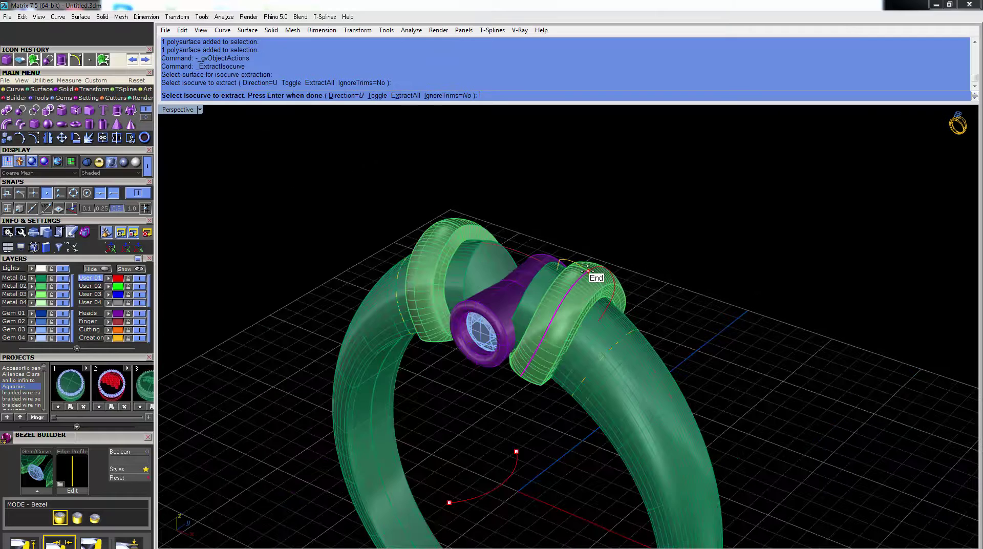
key(Return)
Extract the short isocurve on the collar's narrow middle strip to bridge the gap between the two long curves.
scroll(576, 287, up, 3)
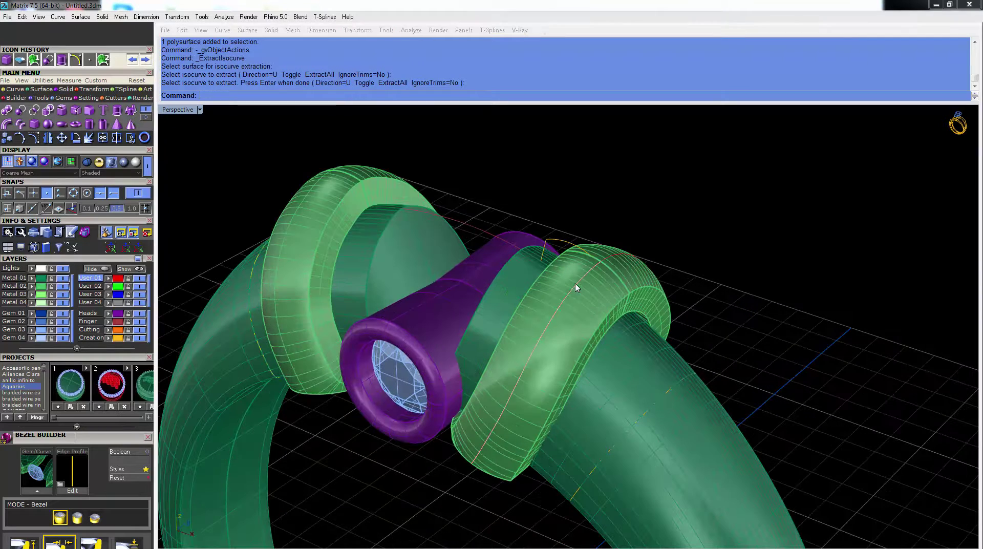
click(589, 292)
click(601, 311)
scroll(588, 342, up, 5)
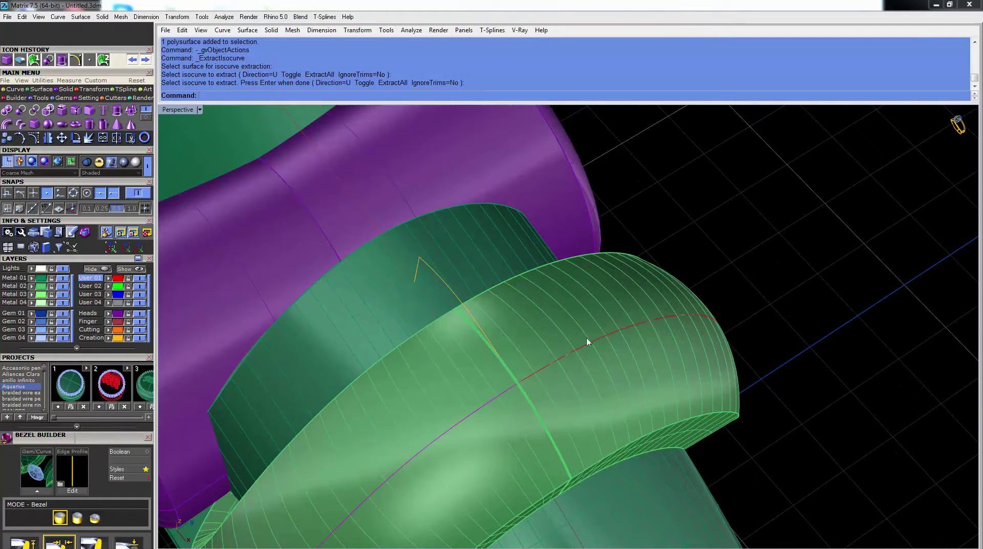
click(536, 372)
click(574, 403)
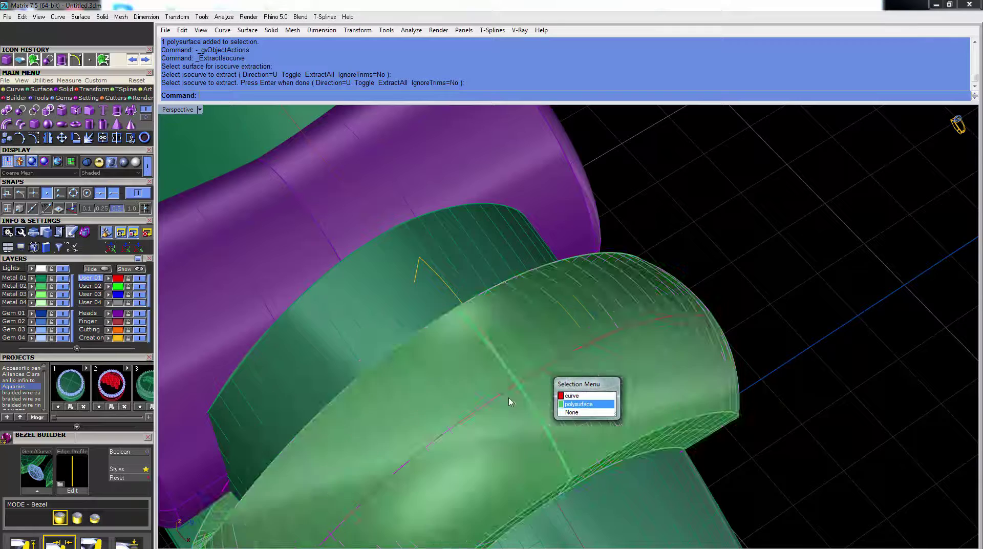
scroll(517, 389, up, 5)
click(523, 388)
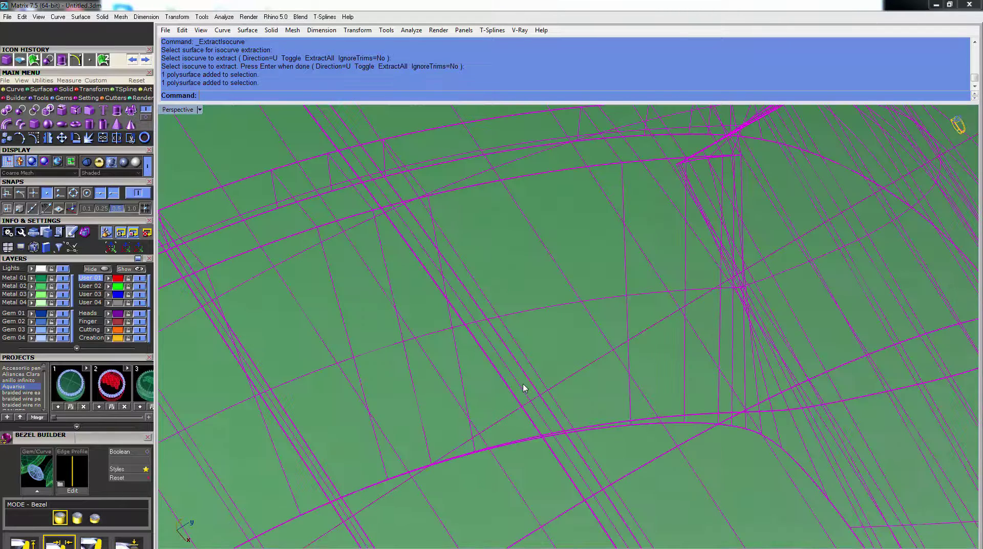
right_click(524, 388)
click(555, 452)
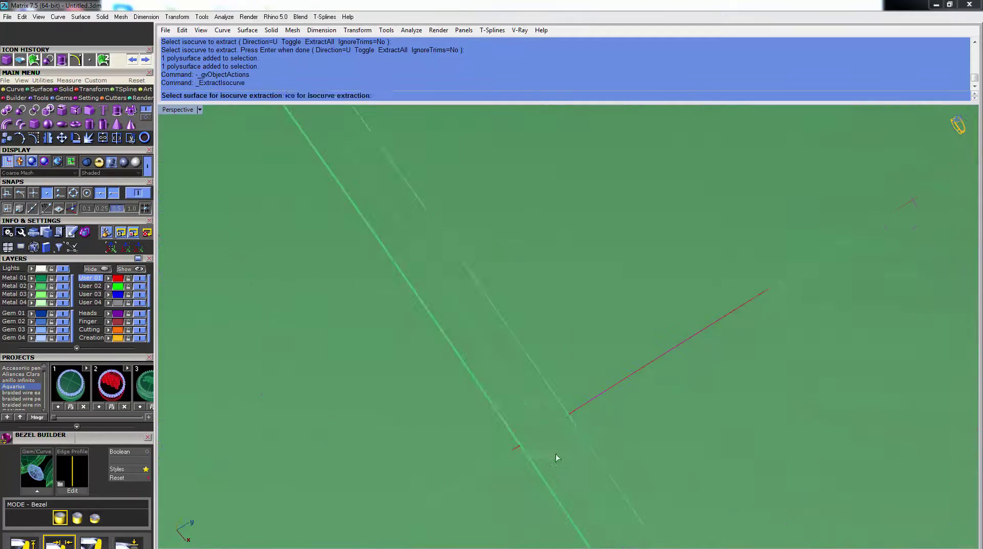
click(568, 414)
key(Return)
Select the three extracted isocurves without the collar solid and join them into one curve.
click(577, 413)
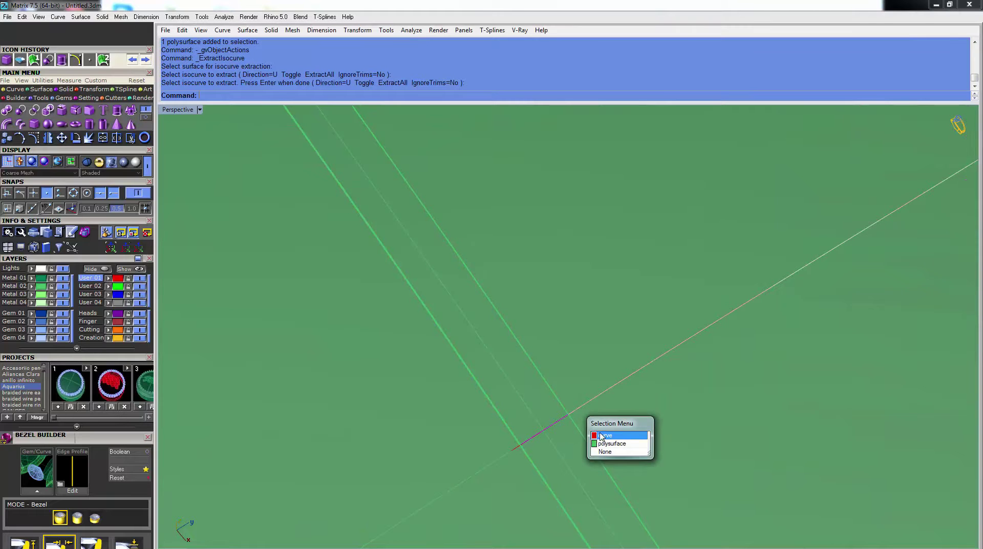
click(612, 443)
ctrl+click(558, 453)
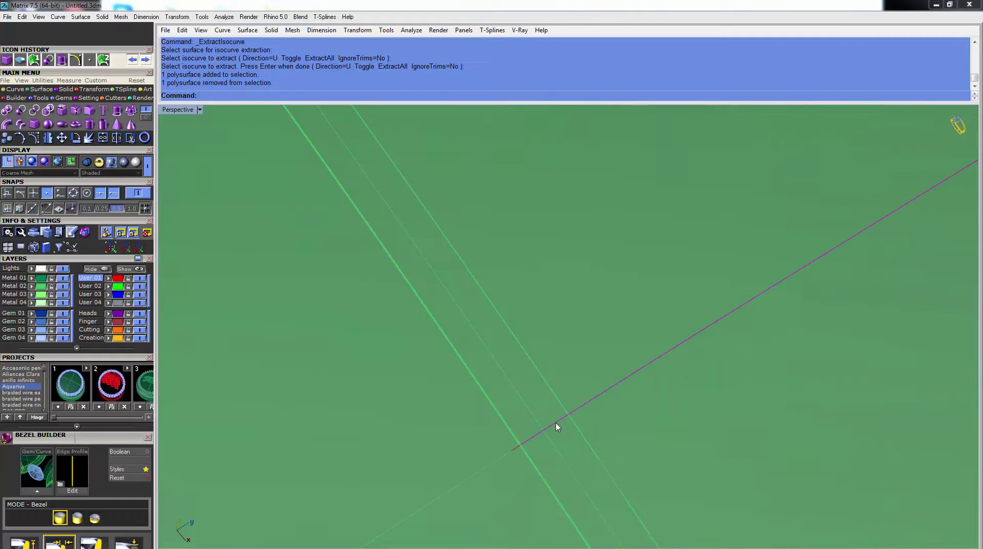
shift+click(502, 459)
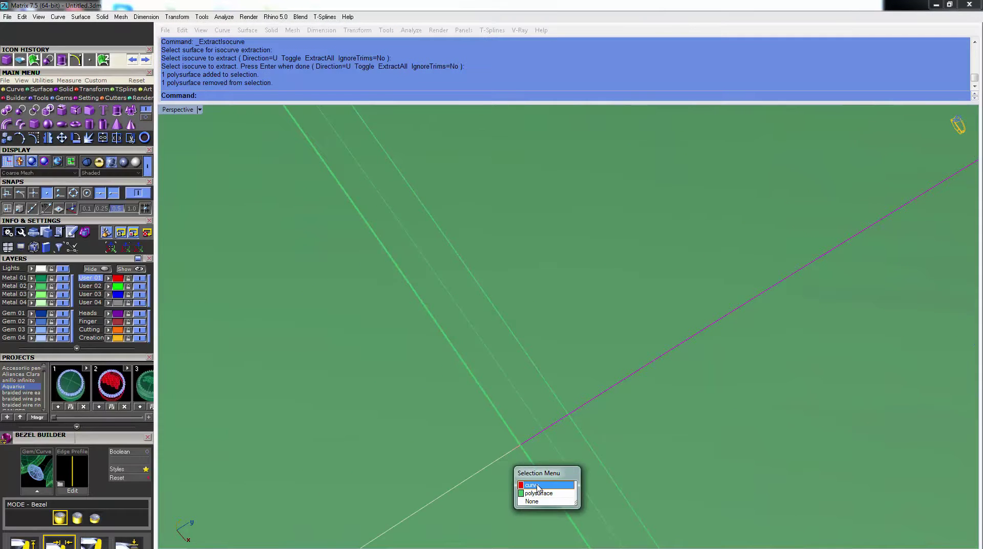
click(535, 483)
scroll(534, 394, down, 10)
click(103, 138)
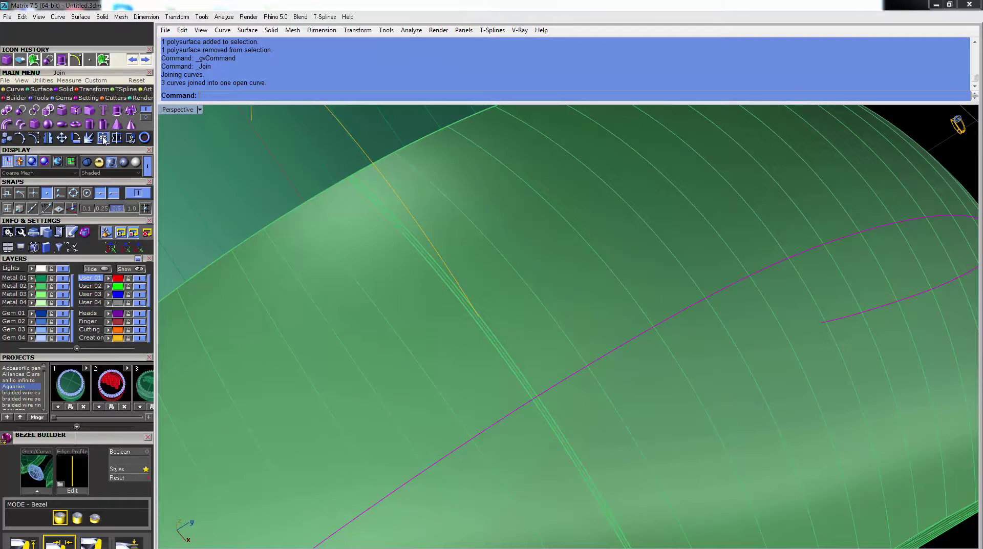
Rebuild the joined collar curve with 5 points and degree 3, deleting the input curve.
scroll(445, 235, down, 6)
click(484, 262)
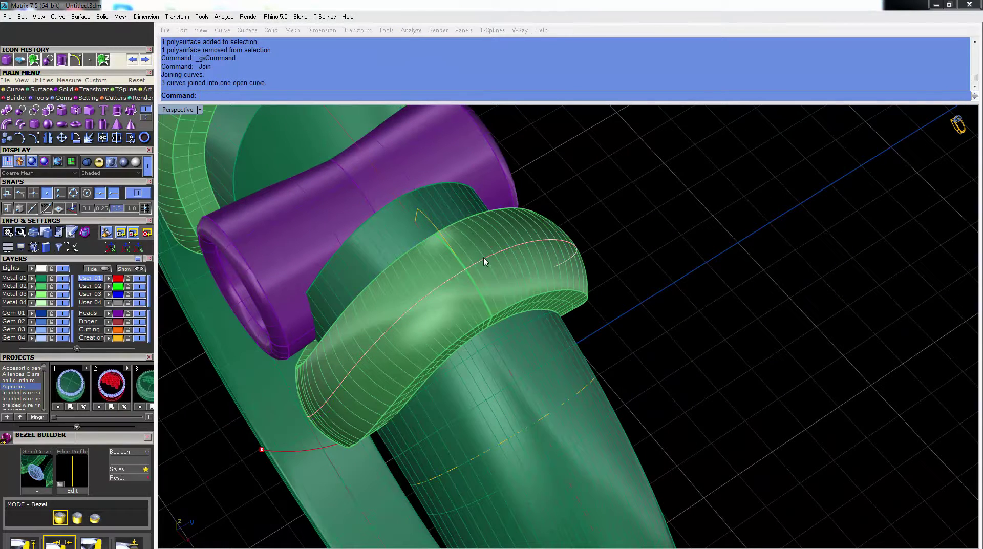
click(512, 284)
right_drag(406, 310, 421, 289)
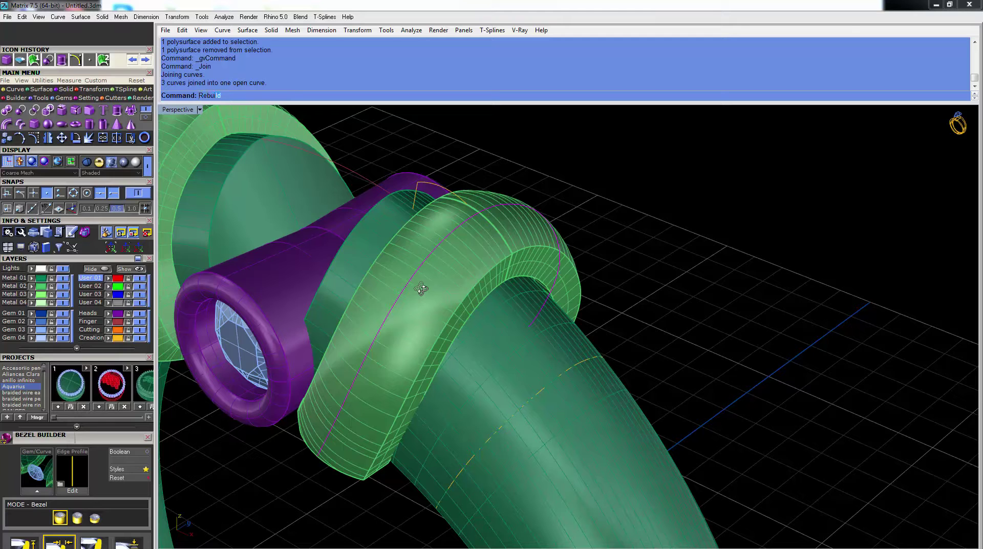
text(Rebu)
key(Return)
drag(320, 240, 692, 205)
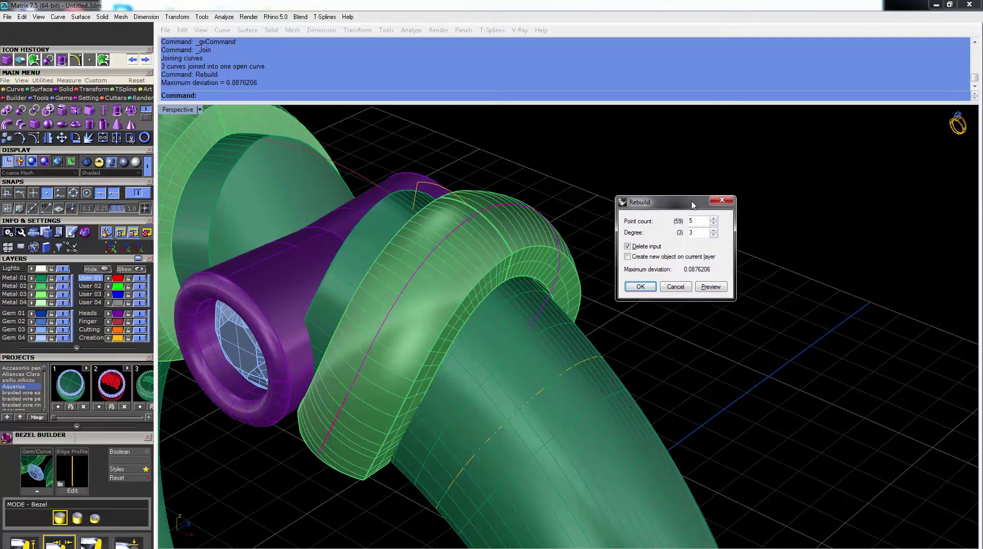
click(711, 288)
click(640, 287)
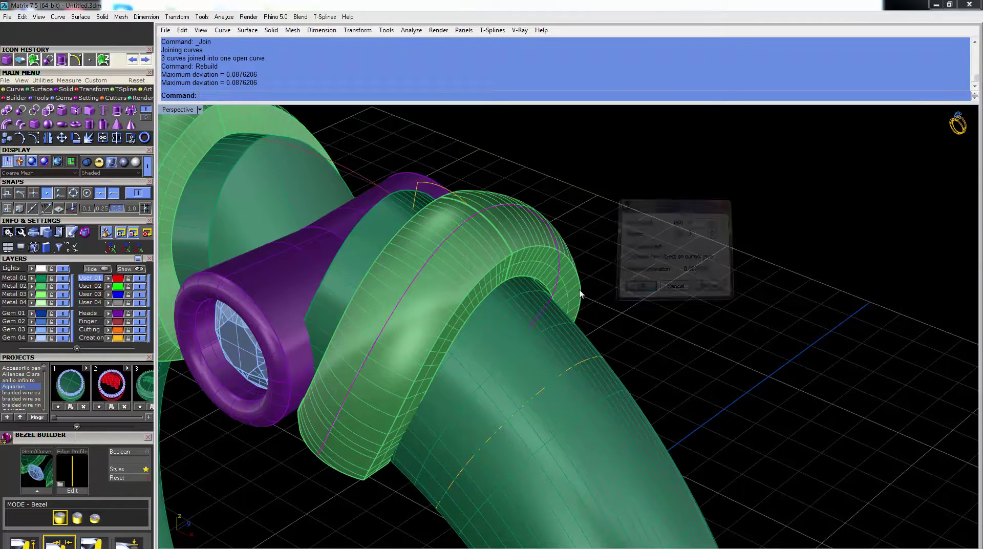
Start Gem on Curve along the rebuilt curve and set the culet direction to Object, using the collar as reference.
right_drag(494, 291, 484, 258)
right_click(485, 257)
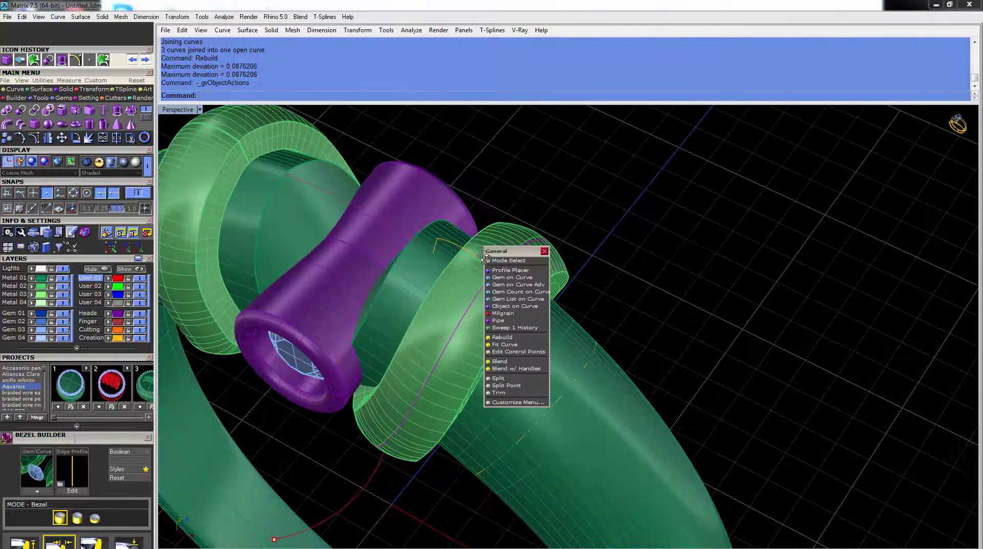
click(504, 278)
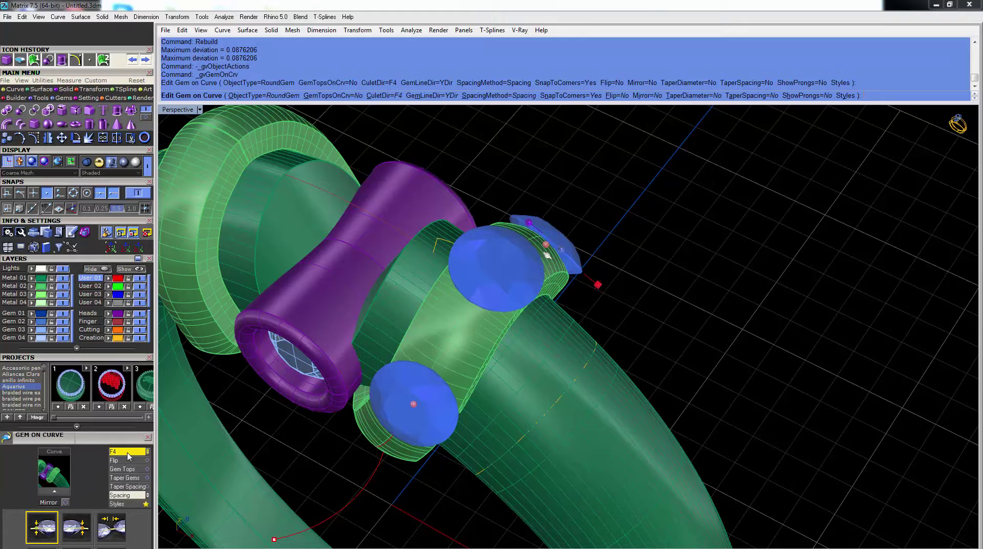
click(128, 453)
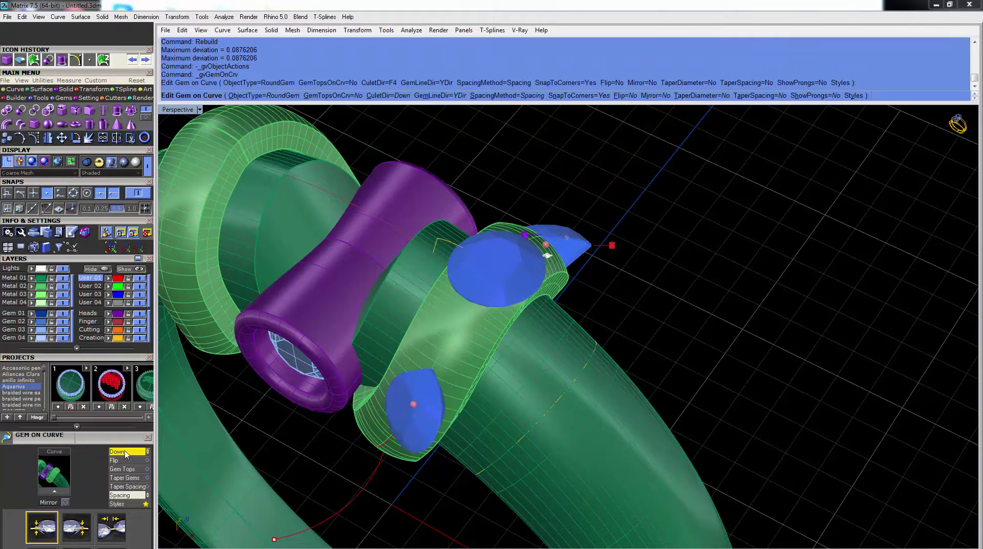
click(129, 453)
click(488, 325)
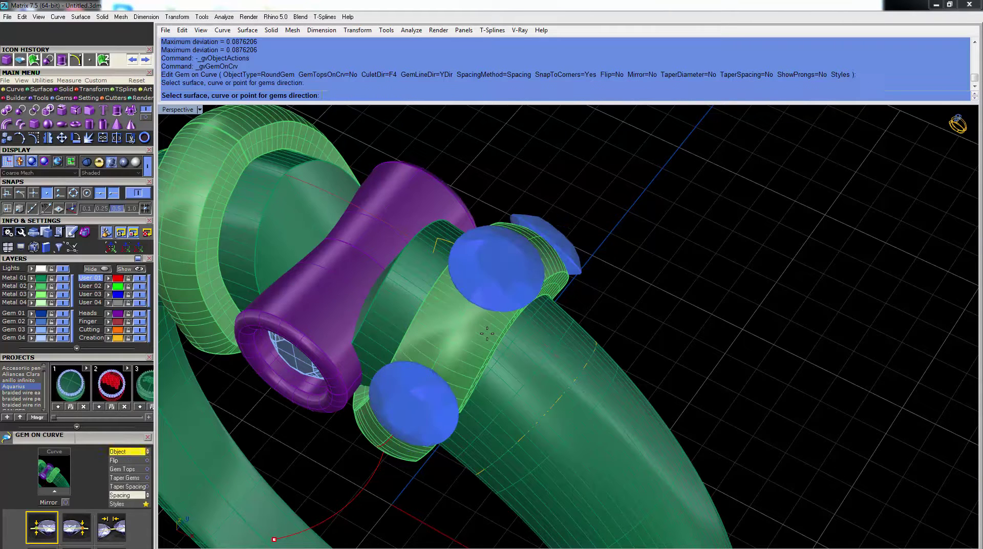
Move the gem row's start closer to the collar's lower end and set the start gem size to 1.20 mm.
right_drag(487, 325, 471, 196)
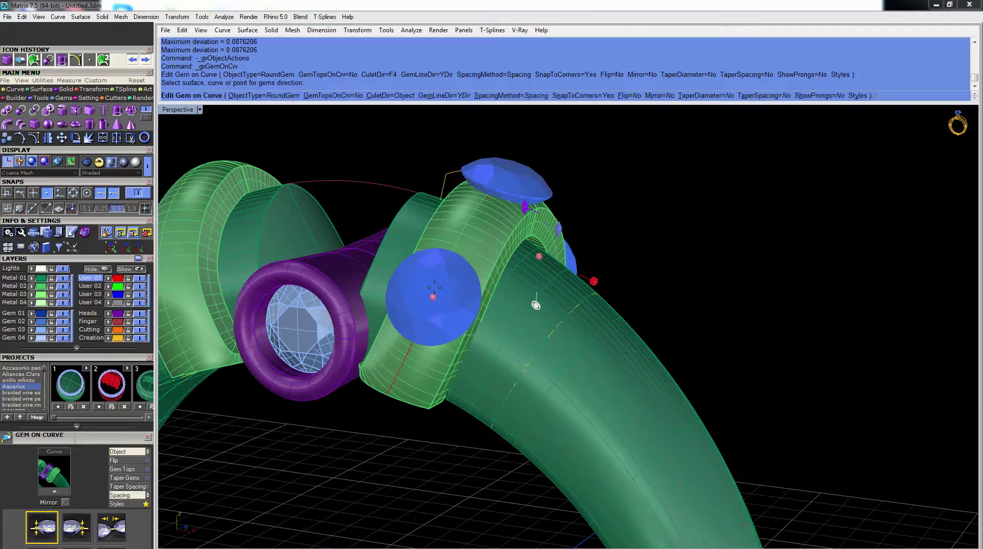
drag(434, 298, 418, 335)
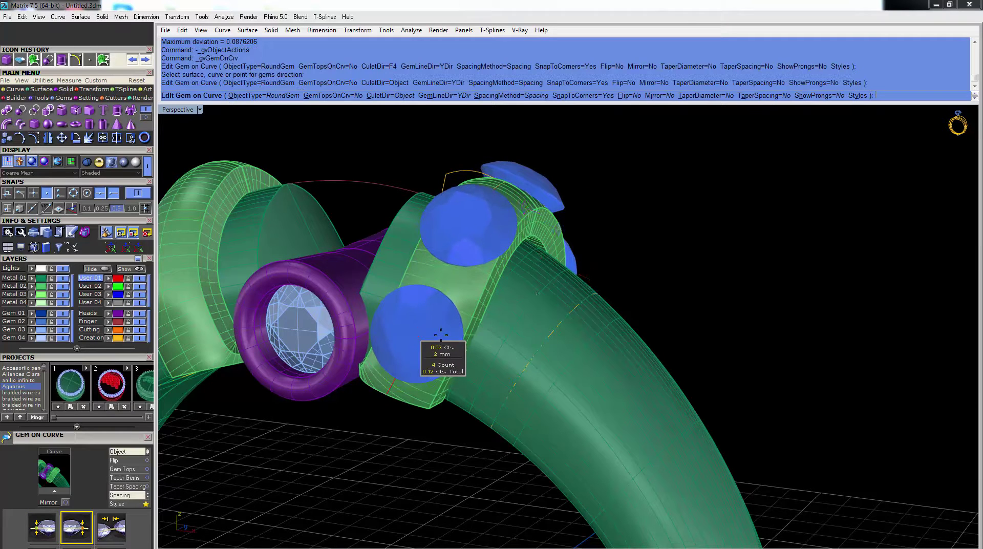
right_drag(478, 314, 370, 292)
right_drag(599, 284, 595, 234)
mouse_move(589, 233)
mouse_down()
mouse_move(592, 177)
mouse_move(593, 250)
mouse_up()
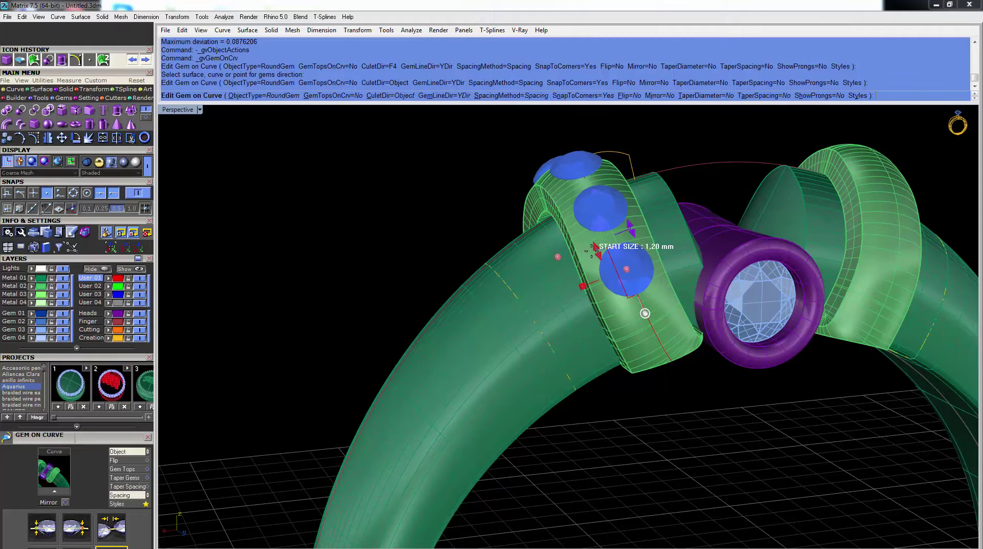
Mirror the gem row and move its end position to about 50 at the top centre of the collar.
right_drag(590, 250, 533, 307)
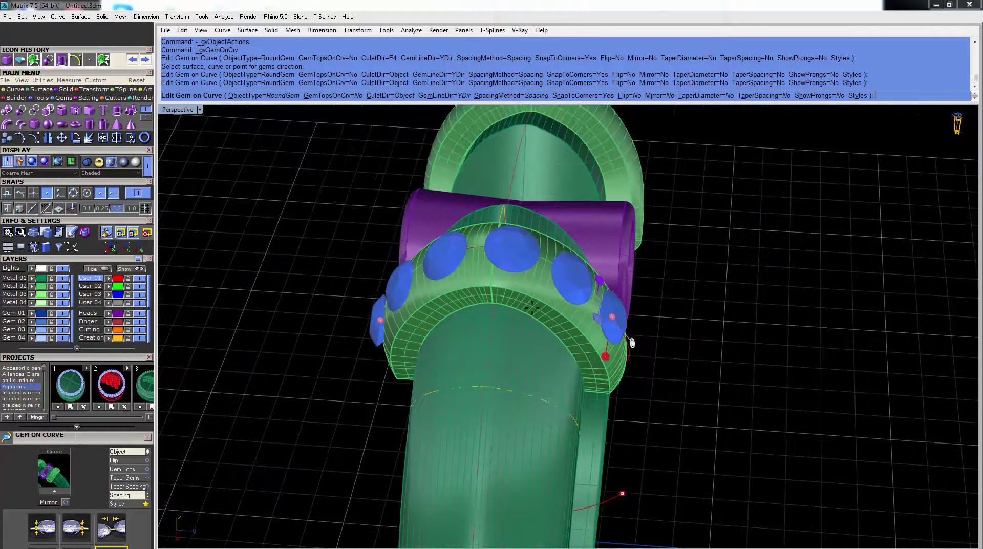
click(65, 503)
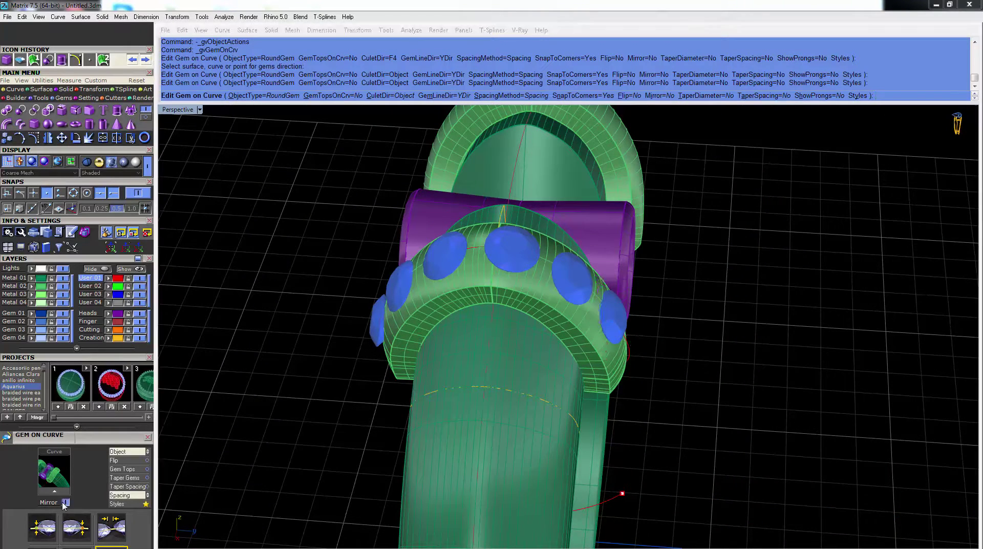
right_drag(435, 251, 470, 293)
scroll(471, 292, up, 5)
drag(482, 283, 514, 277)
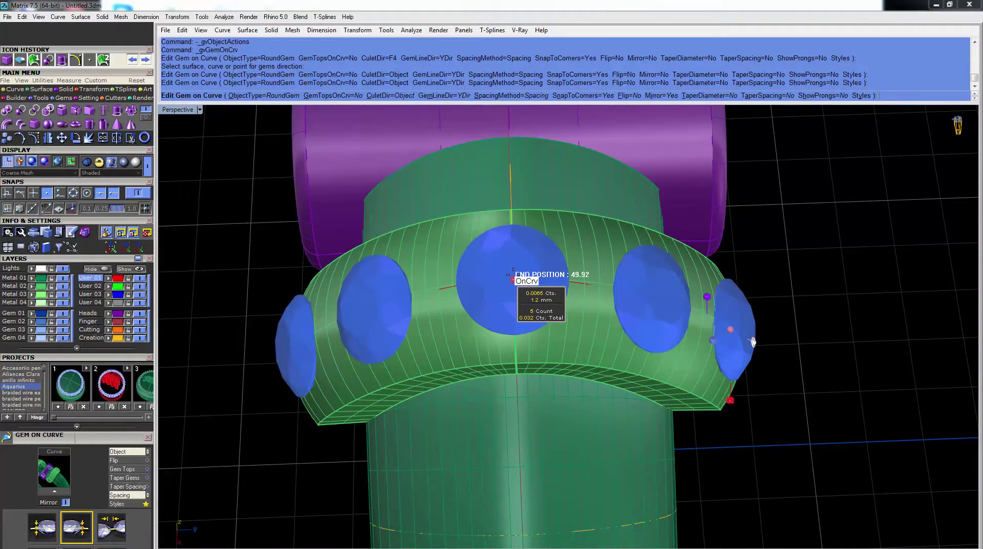
Reduce the spacing between the gems on the collar to about 0.18 mm.
right_drag(750, 340, 667, 321)
drag(667, 321, 721, 427)
right_drag(722, 427, 643, 397)
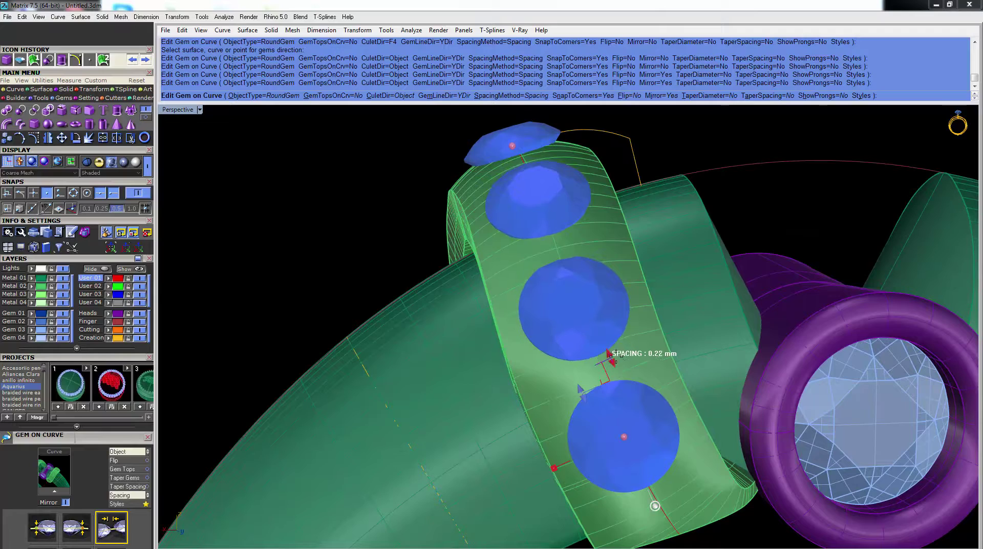
drag(616, 357, 614, 357)
right_drag(614, 356, 571, 335)
scroll(572, 336, up, 3)
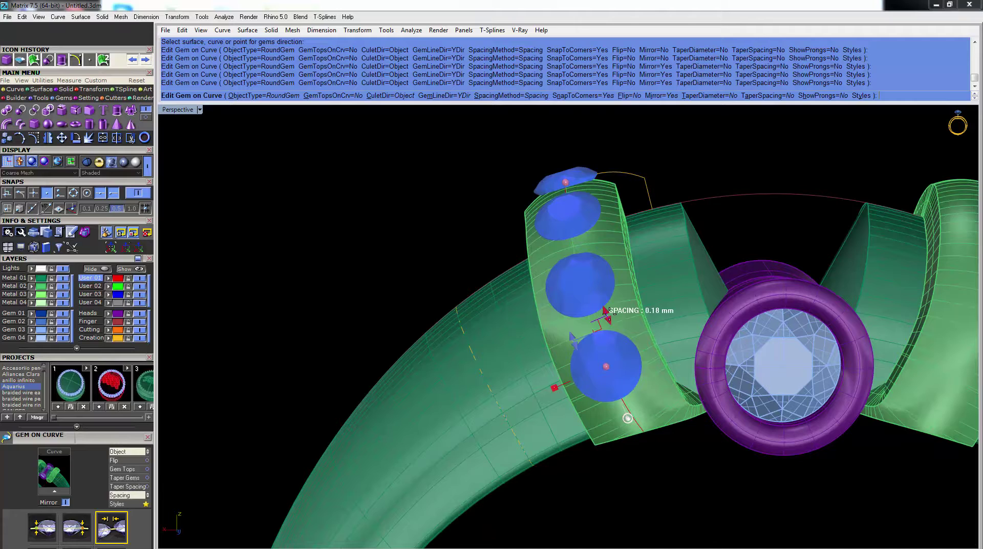
click(608, 313)
right_drag(608, 314, 689, 353)
drag(690, 353, 672, 357)
Fine-tune the lowest gem's placement on the collar and create the mirrored gem row.
right_drag(693, 282, 647, 375)
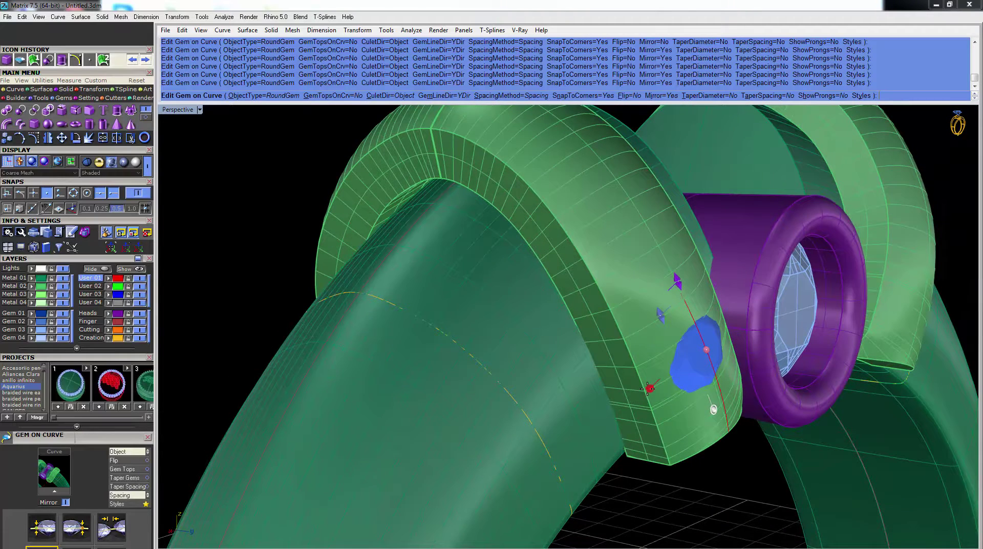
drag(653, 389, 664, 389)
right_drag(663, 390, 665, 331)
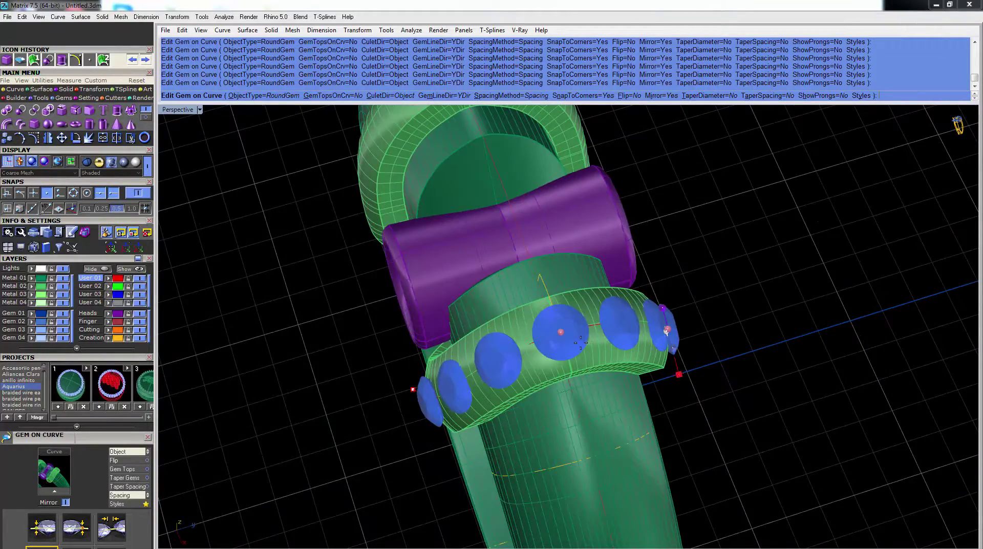
right_drag(522, 348, 645, 317)
key(Return)
scroll(590, 336, up, 3)
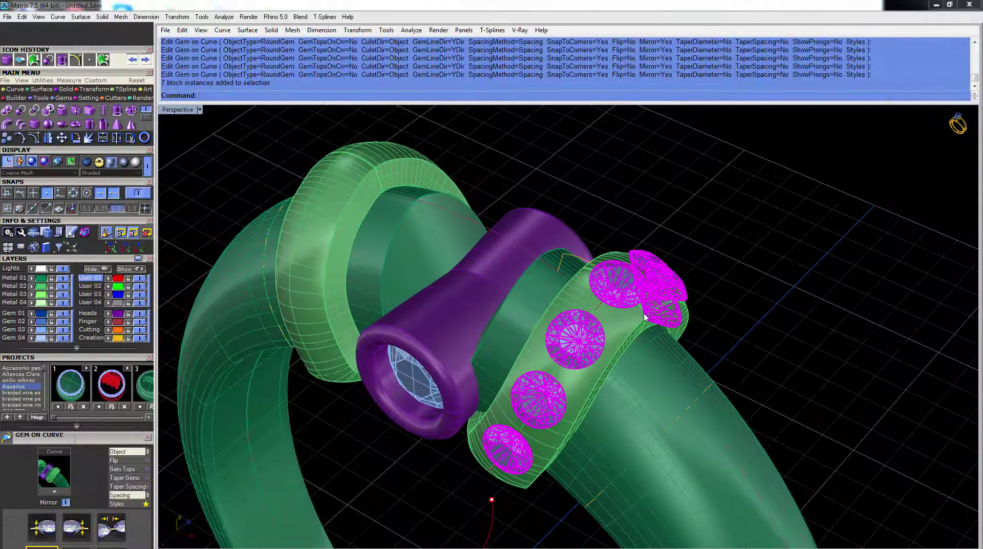
Start Prong Adder on the collar's new gems with two shared prongs and set the prong drop to about 0.44.
middle_click(614, 340)
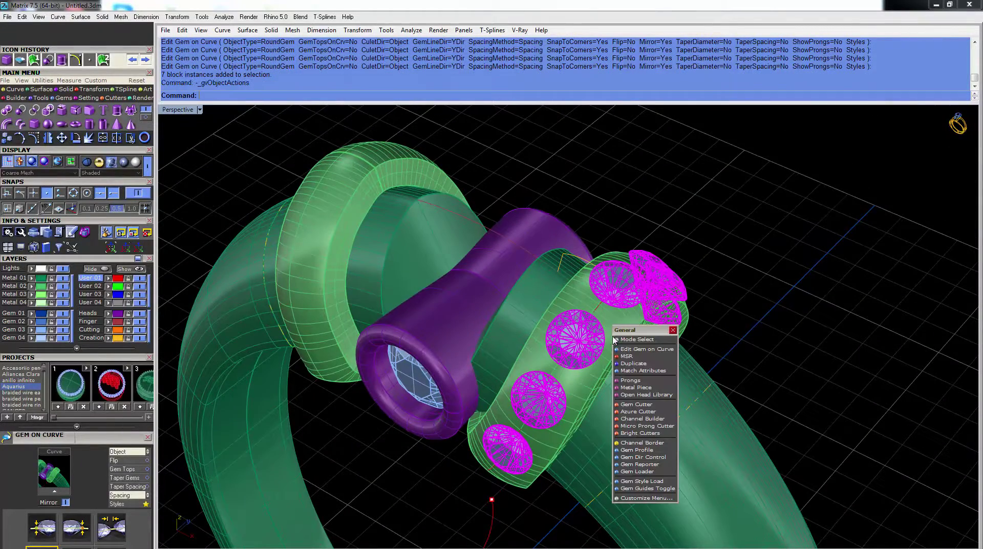
click(660, 381)
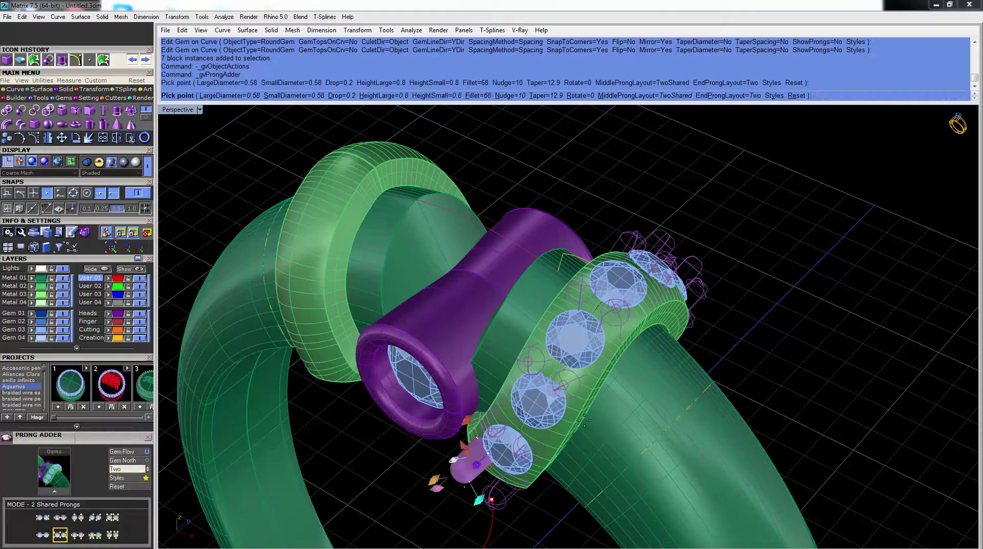
right_drag(555, 416, 568, 378)
scroll(573, 358, up, 6)
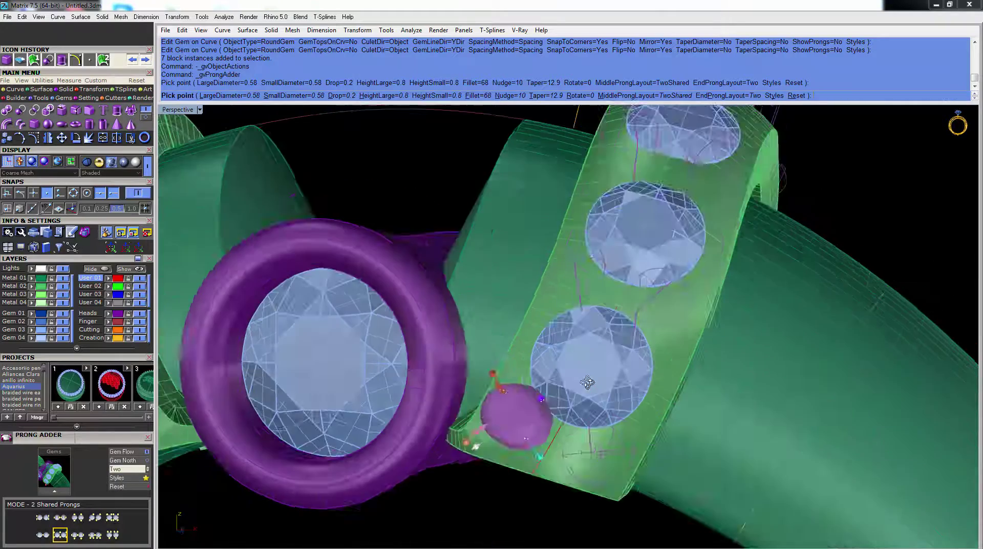
scroll(582, 336, up, 3)
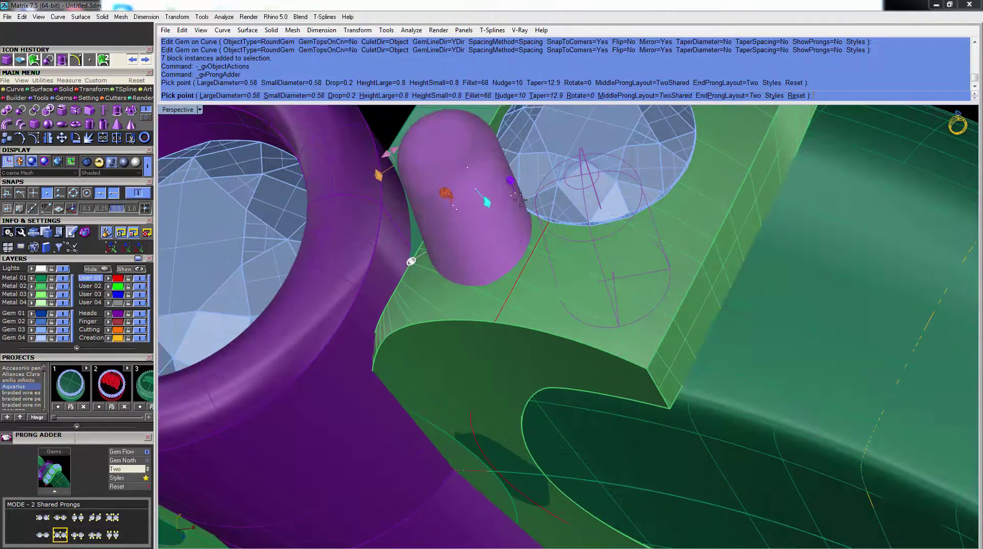
right_drag(433, 246, 692, 236)
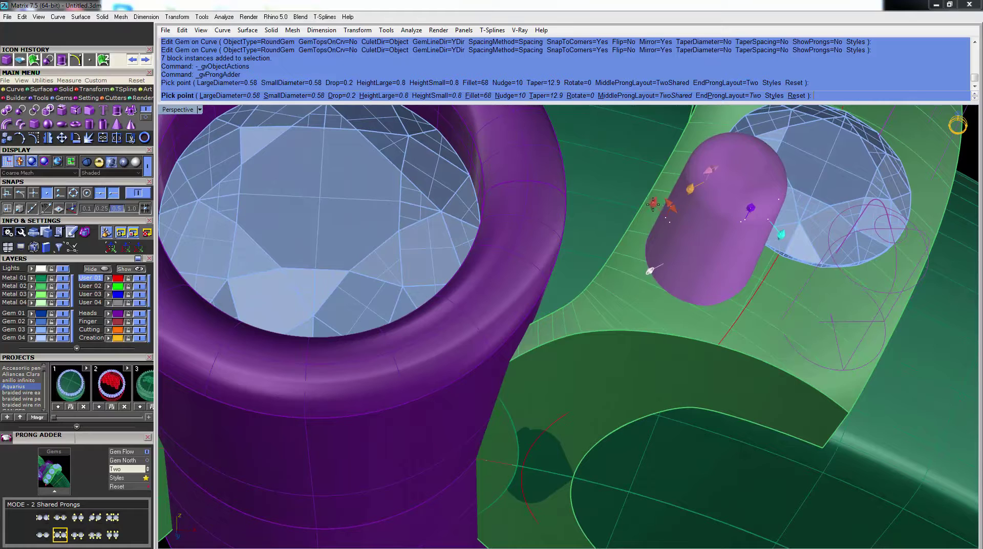
drag(649, 209, 650, 223)
Lower the height of the large prongs on the collar to about 0.46.
right_drag(650, 224, 601, 308)
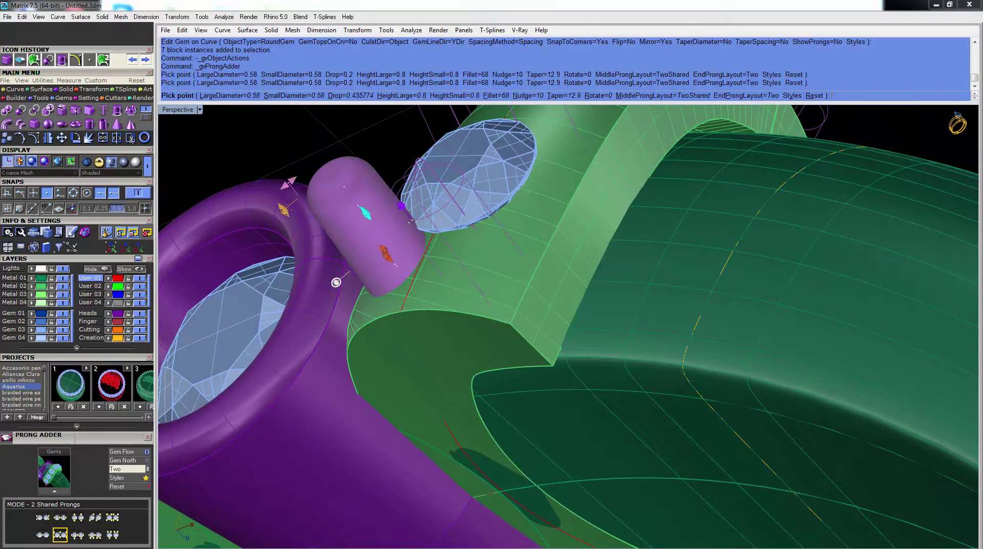
drag(288, 215, 299, 247)
right_drag(302, 248, 418, 120)
scroll(421, 277, down, 4)
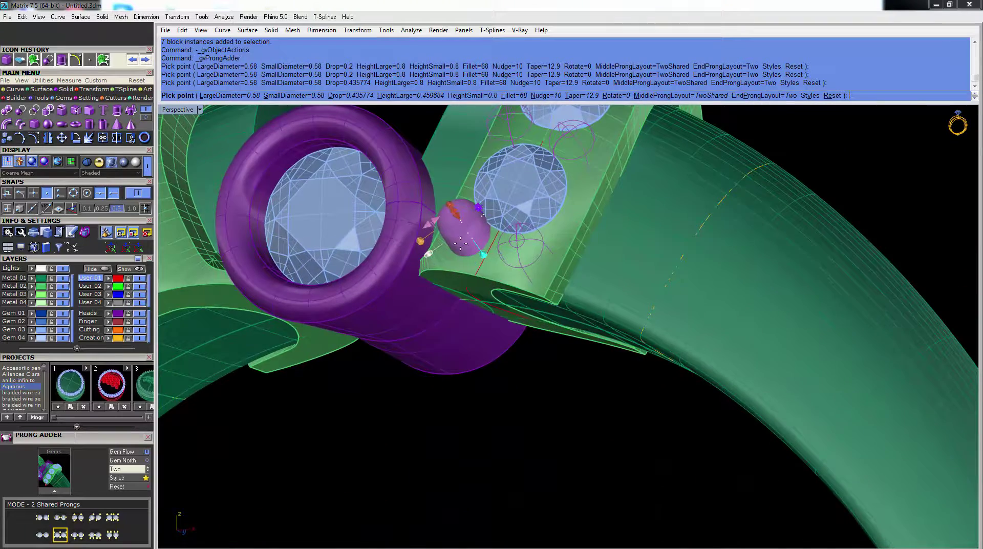
Set the prong taper to 0, the large prong diameter to 0.50 mm and the nudge to about 10.6.
right_drag(460, 244, 476, 267)
scroll(560, 332, up, 3)
drag(511, 332, 517, 333)
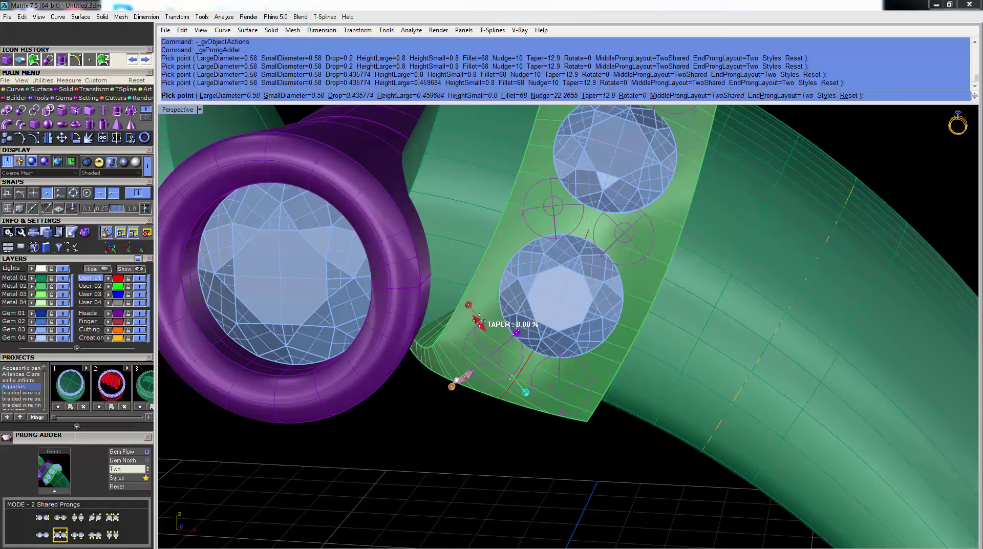
drag(479, 320, 479, 321)
drag(465, 376, 469, 380)
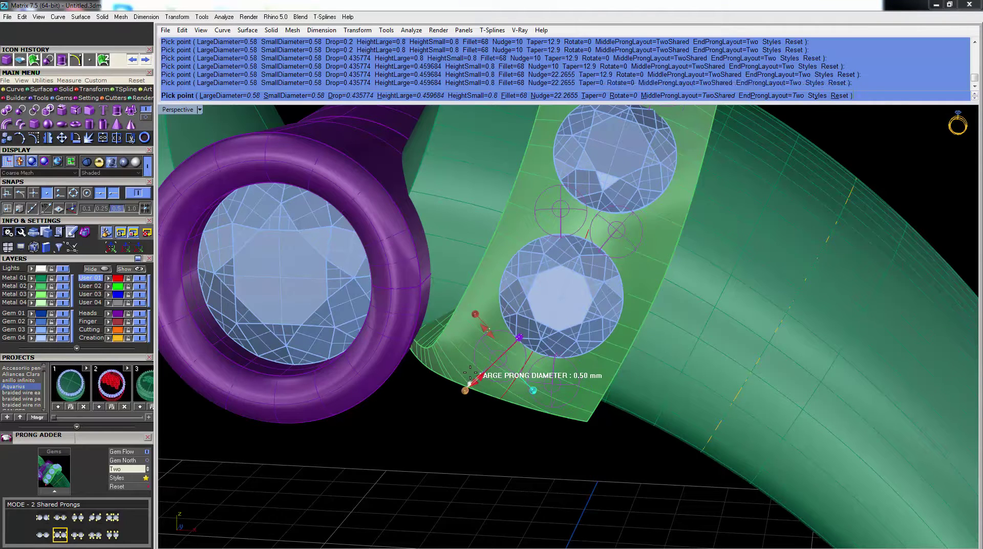
drag(517, 333, 520, 342)
Reduce the large prong height to about 0.29 and create the shared prongs along the gem row.
right_drag(582, 292, 400, 359)
scroll(377, 396, up, 5)
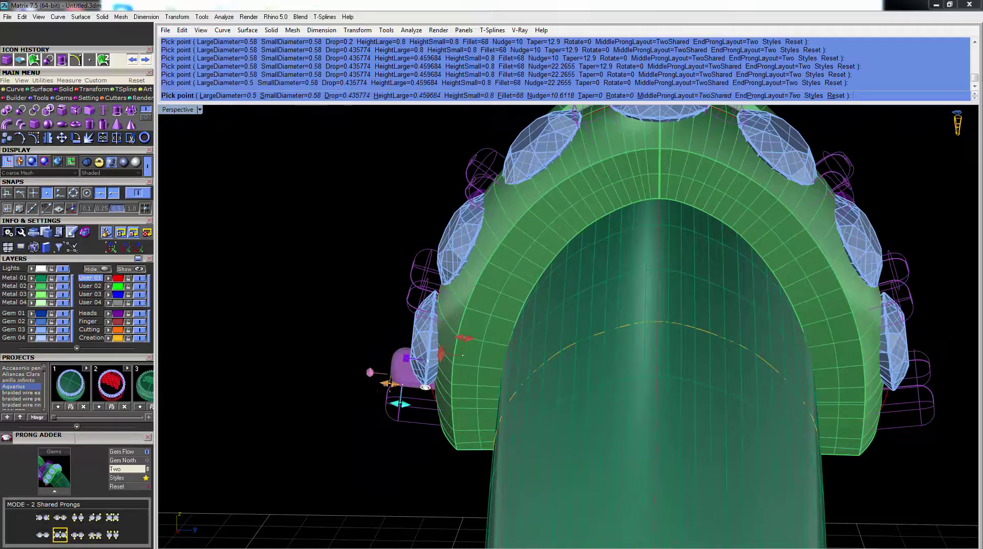
drag(391, 382, 404, 382)
scroll(409, 385, down, 2)
shift+right_drag(583, 292, 562, 395)
right_drag(573, 348, 430, 384)
scroll(564, 350, down, 4)
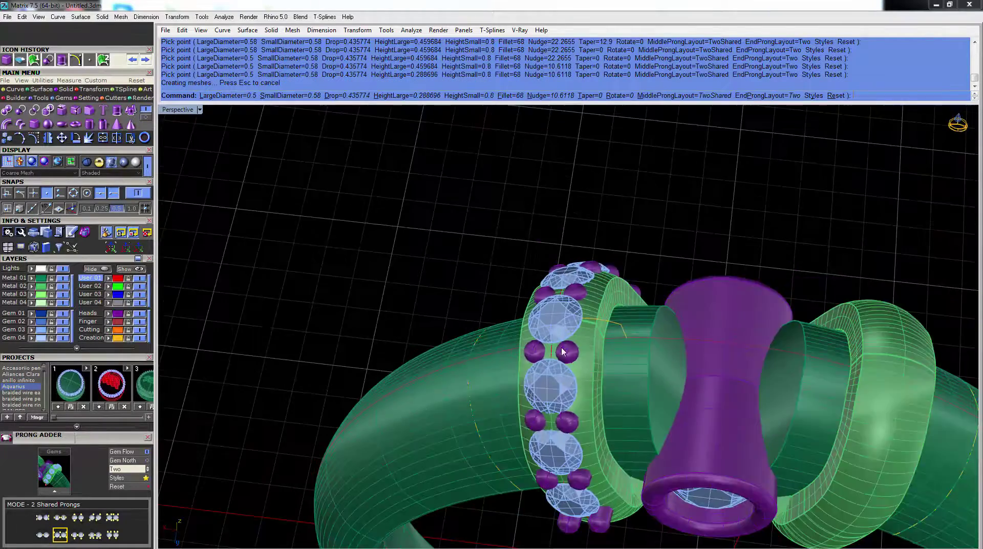
scroll(566, 350, up, 5)
right_click(566, 349)
Reopen the collar's created prongs for editing in Prong Adder.
right_drag(567, 351, 647, 313)
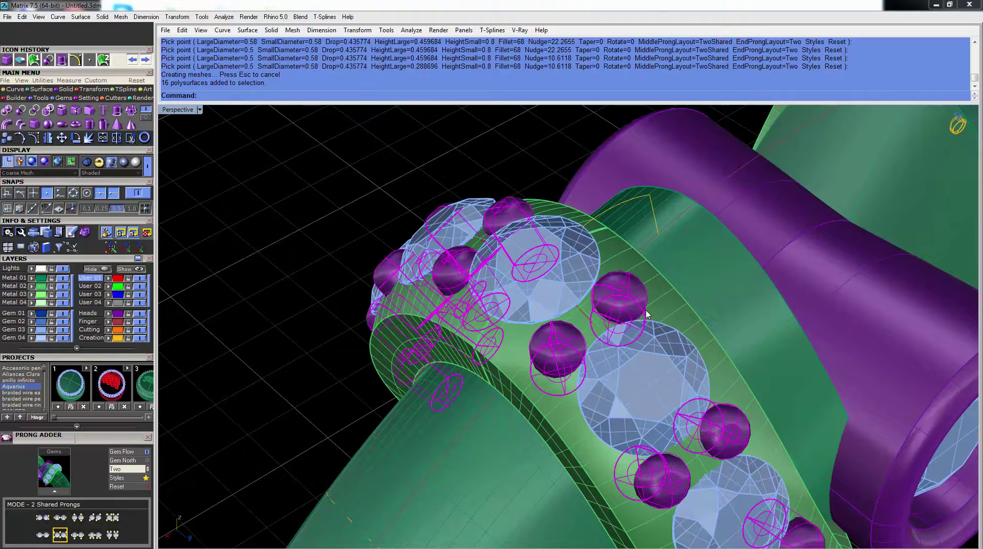
middle_click(630, 307)
click(649, 316)
right_drag(629, 328, 712, 307)
scroll(567, 241, down, 3)
shift+right_drag(567, 240, 607, 123)
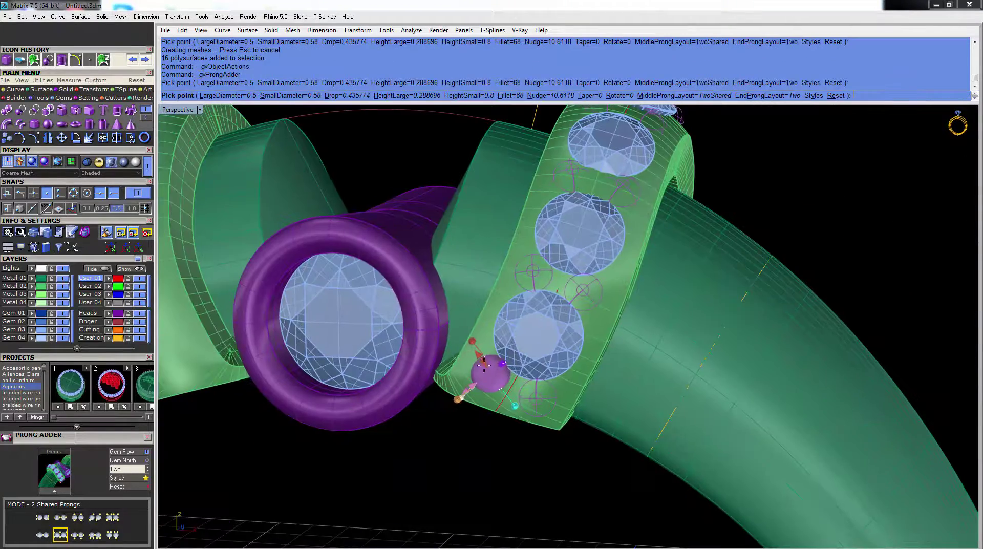
Enlarge the shared prongs to a large diameter of about 0.58, set their nudge to about 27, and finish adding them.
scroll(483, 365, up, 2)
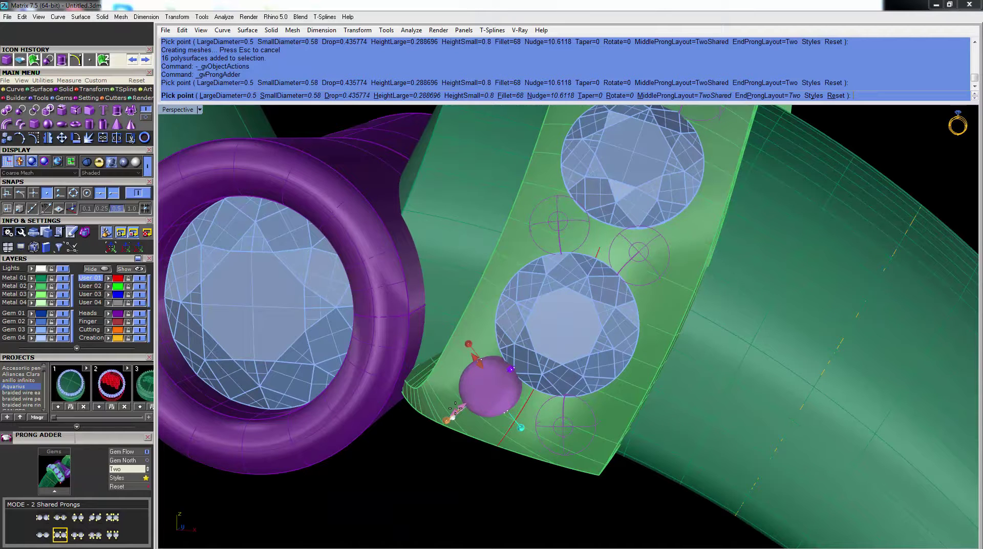
drag(455, 407, 439, 410)
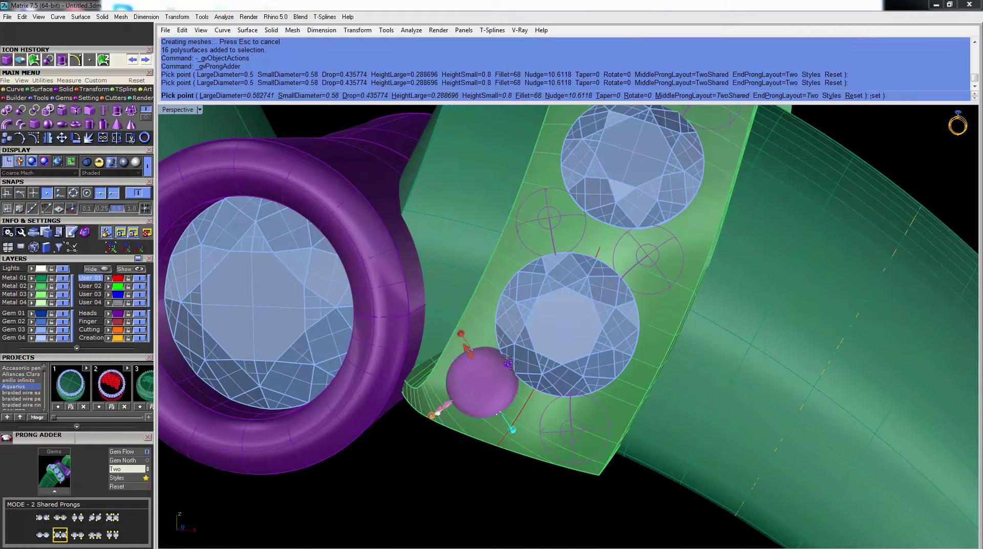
drag(507, 364, 551, 334)
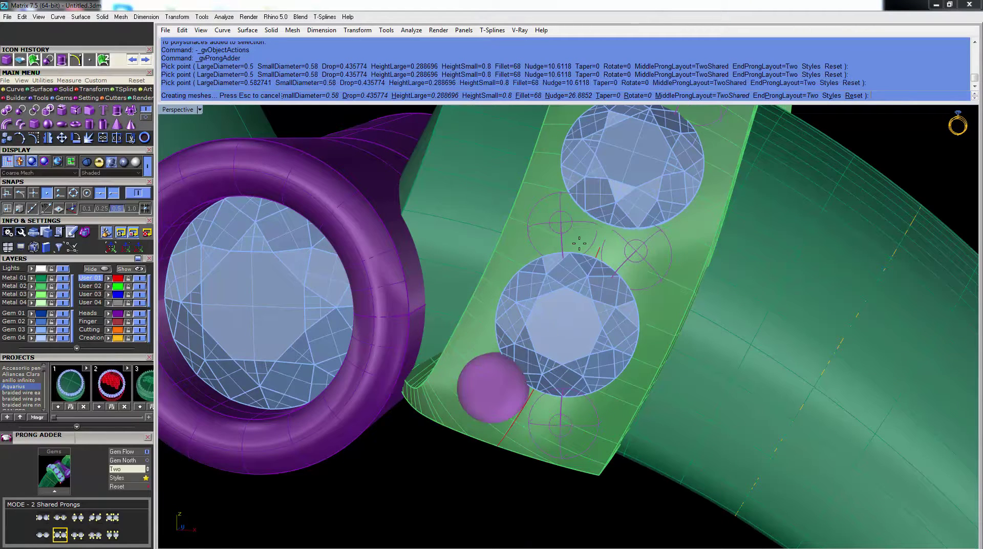
scroll(661, 159, down, 6)
right_drag(555, 333, 510, 360)
scroll(557, 279, up, 6)
Ungroup the row of accent gems and adjust the topmost one with the Gem Positioner.
click(559, 266)
scroll(559, 266, down, 6)
right_drag(549, 334, 527, 282)
scroll(526, 282, up, 2)
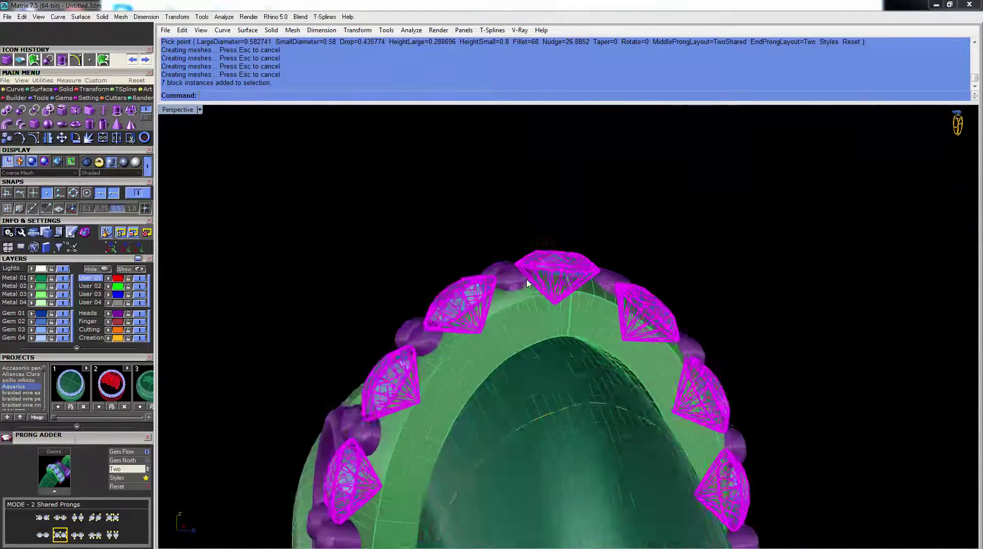
scroll(527, 283, up, 4)
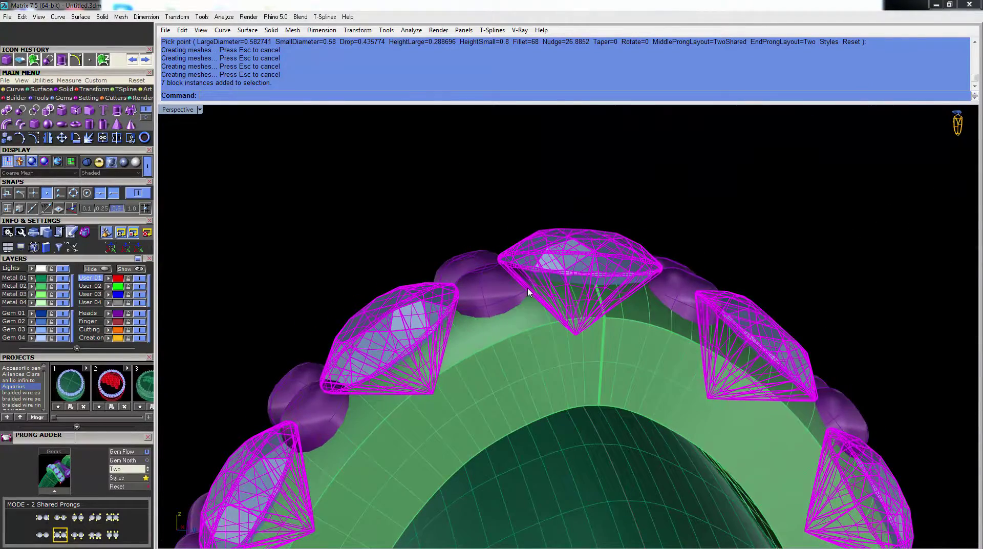
key(Return)
click(544, 263)
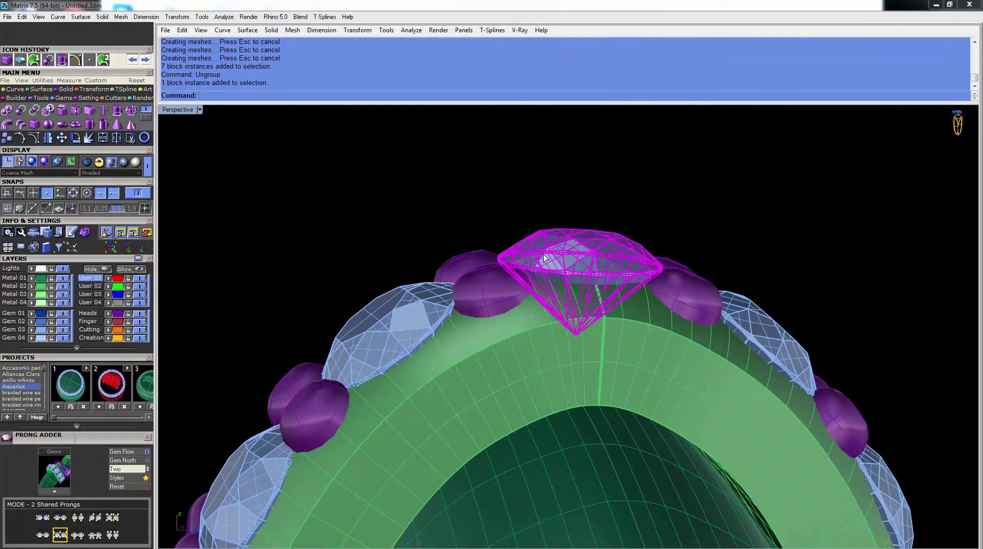
click(561, 278)
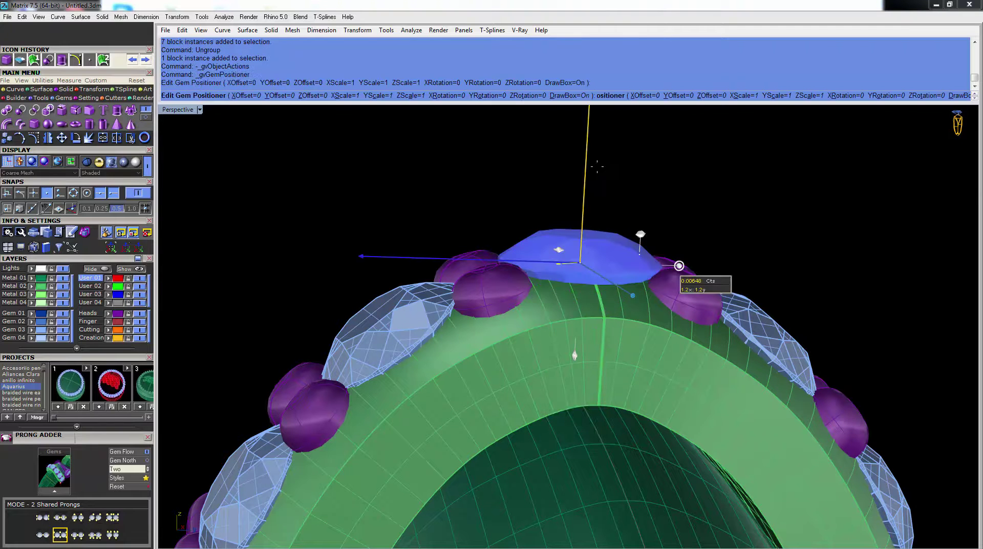
key(Return)
Shift the group of shared prongs on the gem-set band slightly.
right_drag(619, 219, 584, 315)
scroll(528, 352, down, 5)
click(528, 351)
scroll(528, 351, up, 5)
scroll(584, 315, up, 5)
scroll(584, 314, up, 2)
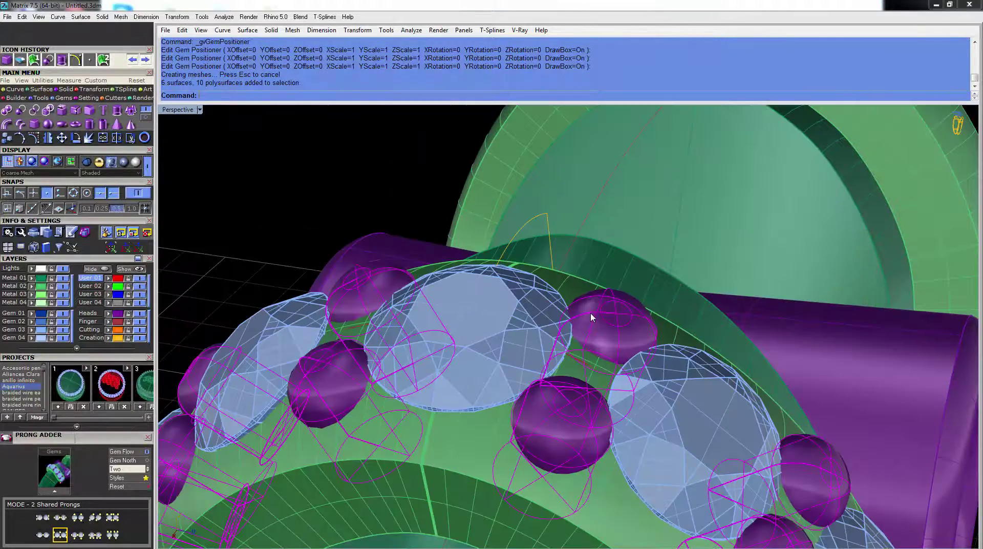
drag(591, 313, 593, 311)
key(Escape)
Mirror a copy of the accent gems and prongs, leaving out the stray curve, onto the opposite band through origin 0.
scroll(593, 312, down, 5)
right_drag(594, 312, 561, 406)
scroll(560, 406, down, 5)
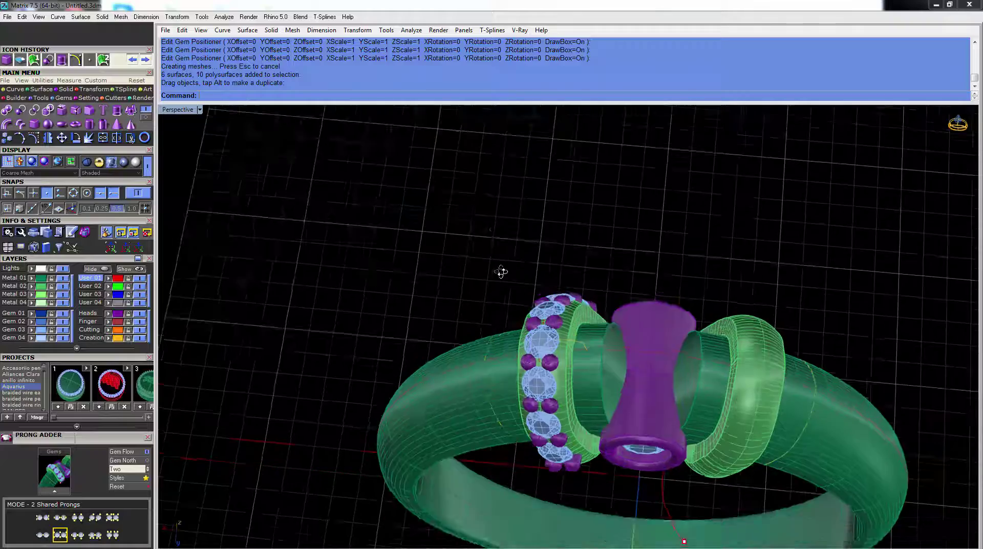
right_drag(500, 272, 505, 253)
drag(594, 472, 604, 471)
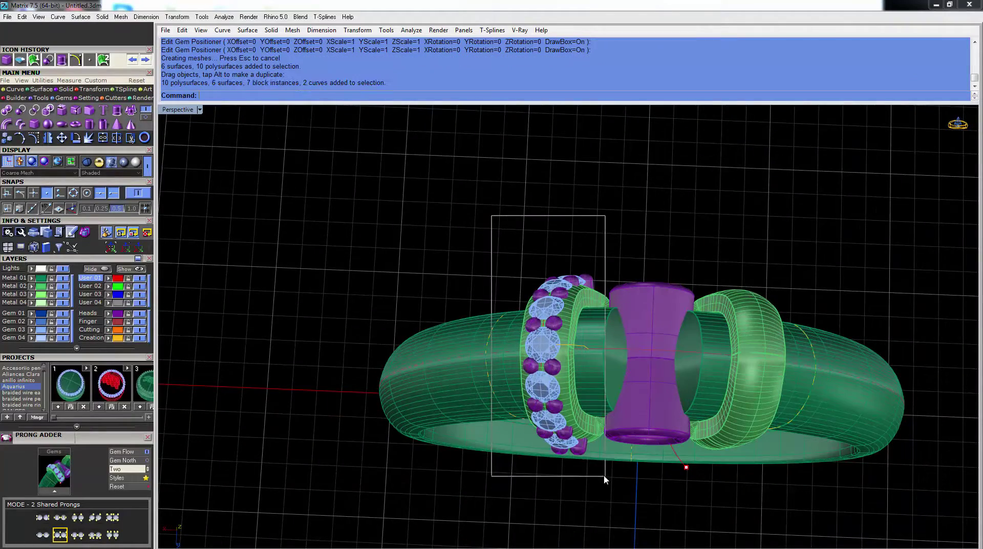
scroll(589, 348, up, 5)
right_drag(634, 367, 601, 339)
ctrl+click(602, 321)
scroll(601, 321, down, 5)
right_drag(633, 388, 602, 438)
scroll(602, 439, down, 5)
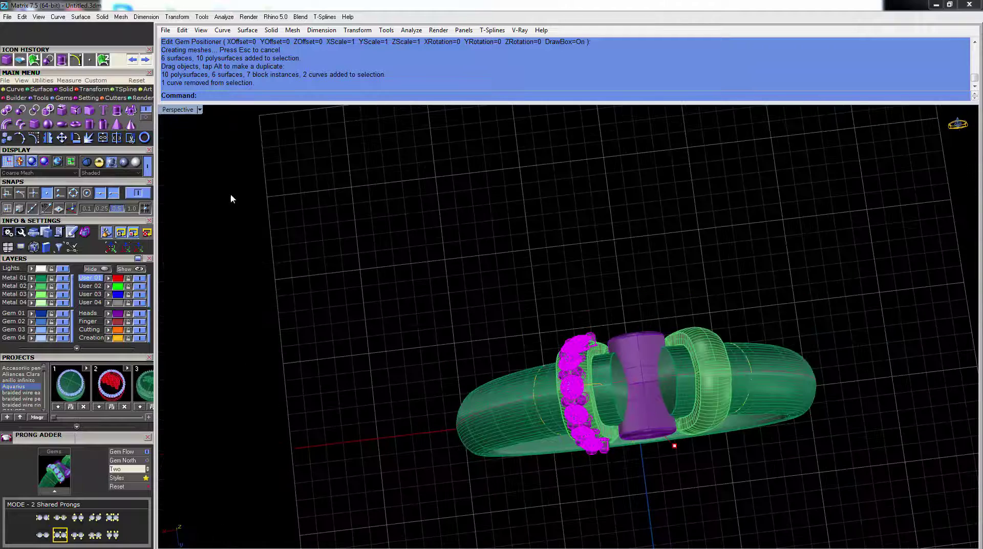
click(51, 137)
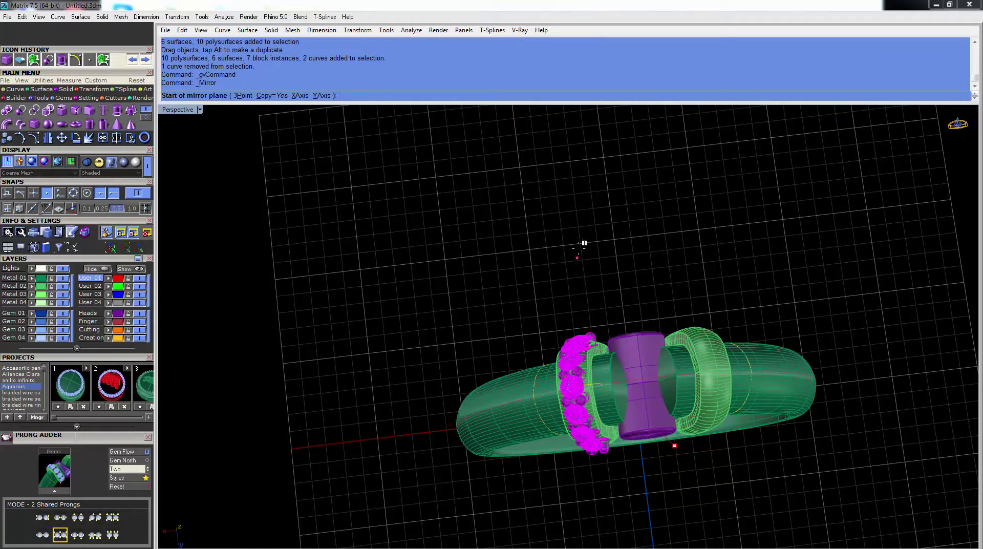
text(0)
key(Return)
click(579, 254)
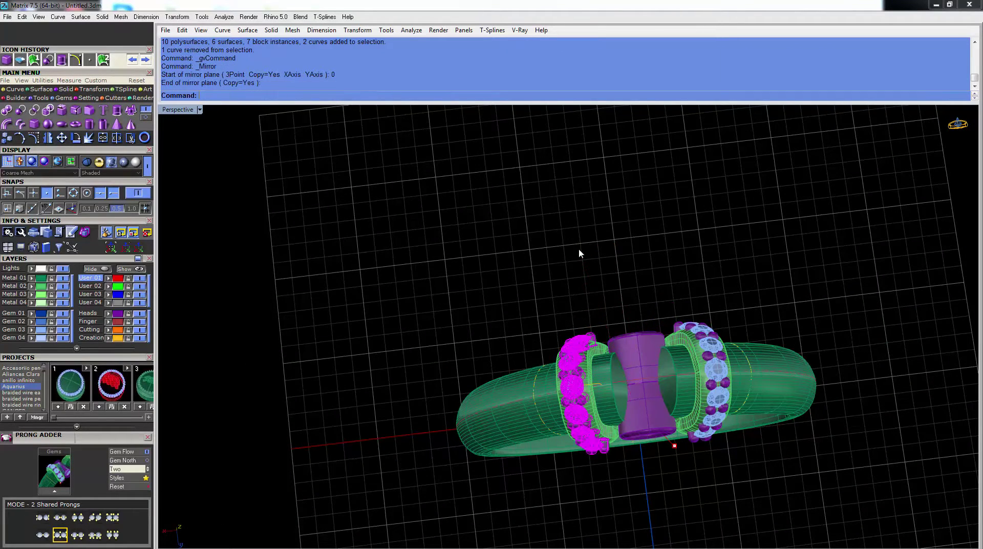
Save the whole ring into the first slot of a new project named video.
scroll(580, 253, down, 3)
right_drag(579, 249, 478, 267)
drag(416, 200, 846, 543)
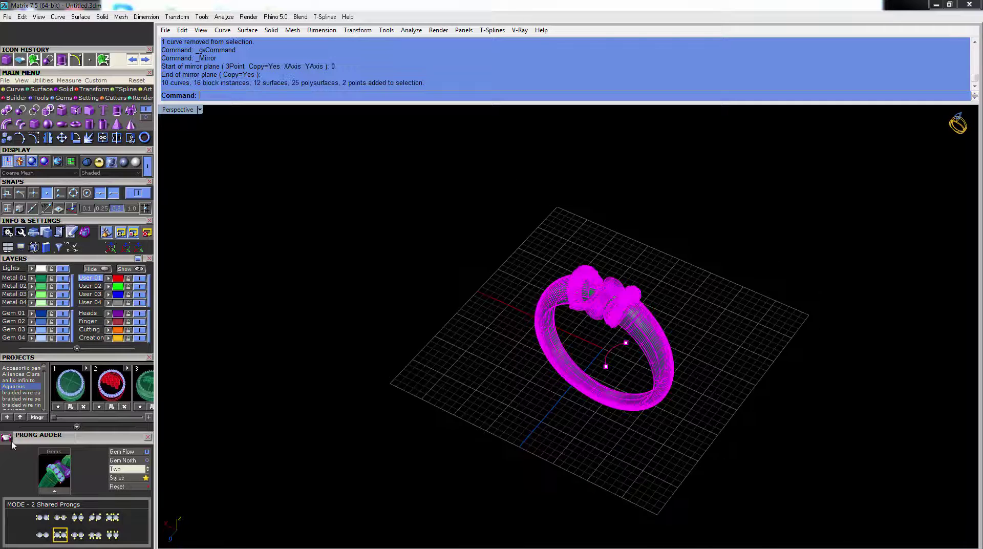
click(7, 417)
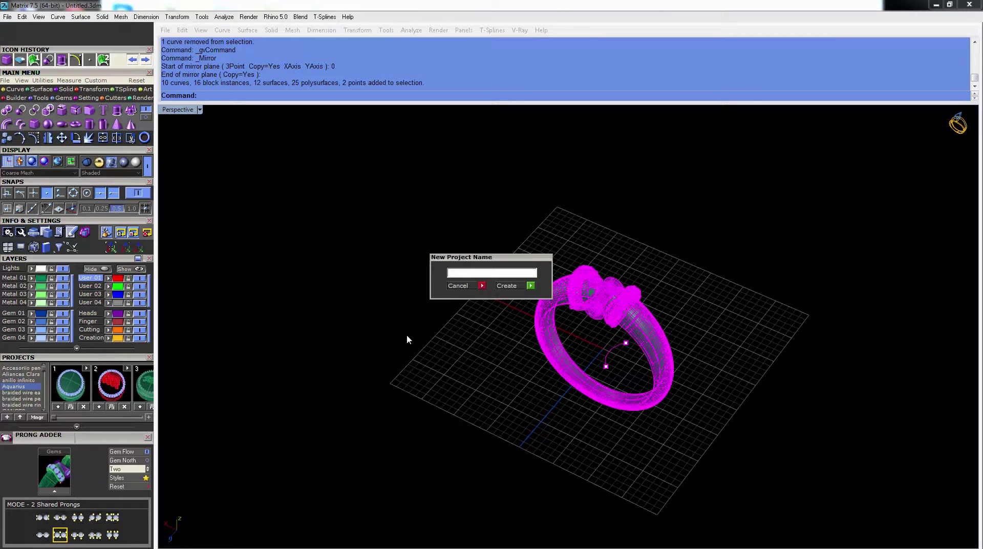
key(Return)
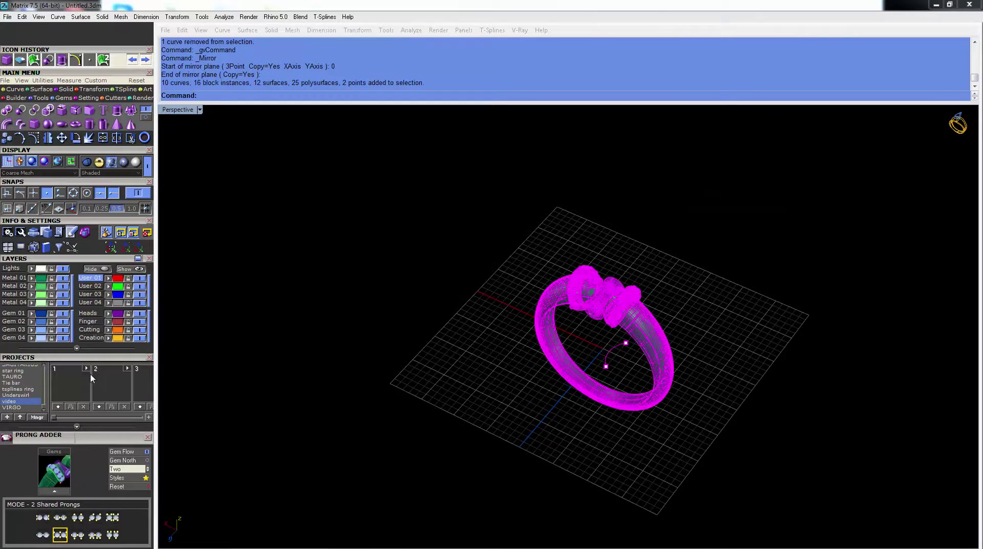
click(63, 409)
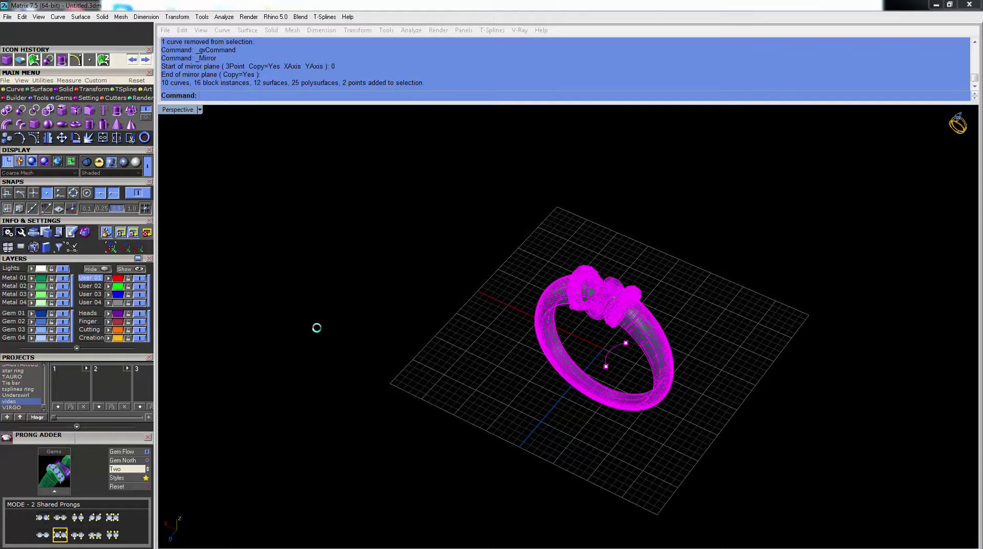
click(516, 374)
Load a 6.8 mm round diamond with the Gem Loader and place it above the center bezel.
right_drag(516, 374, 205, 201)
click(64, 98)
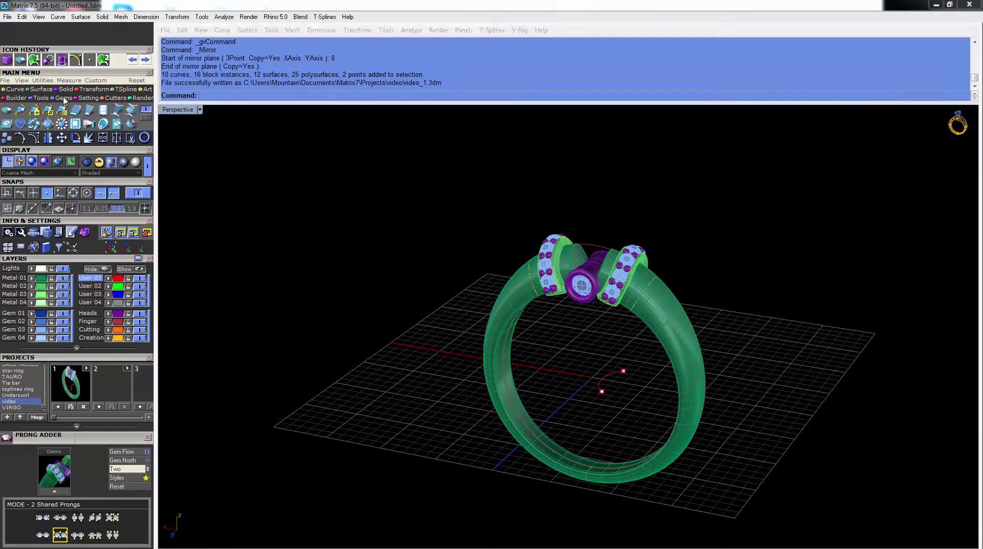
click(4, 111)
scroll(115, 435, down, 3)
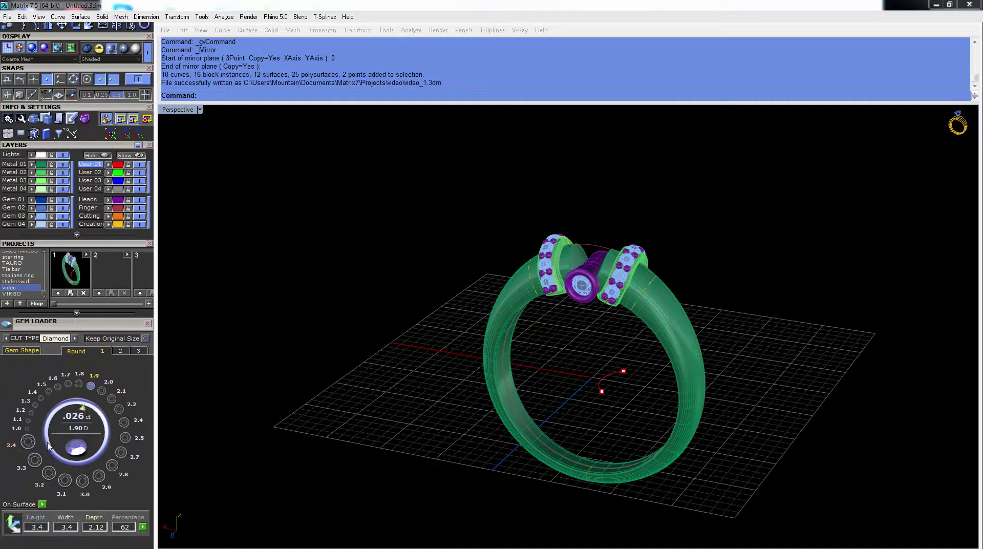
click(123, 355)
click(31, 441)
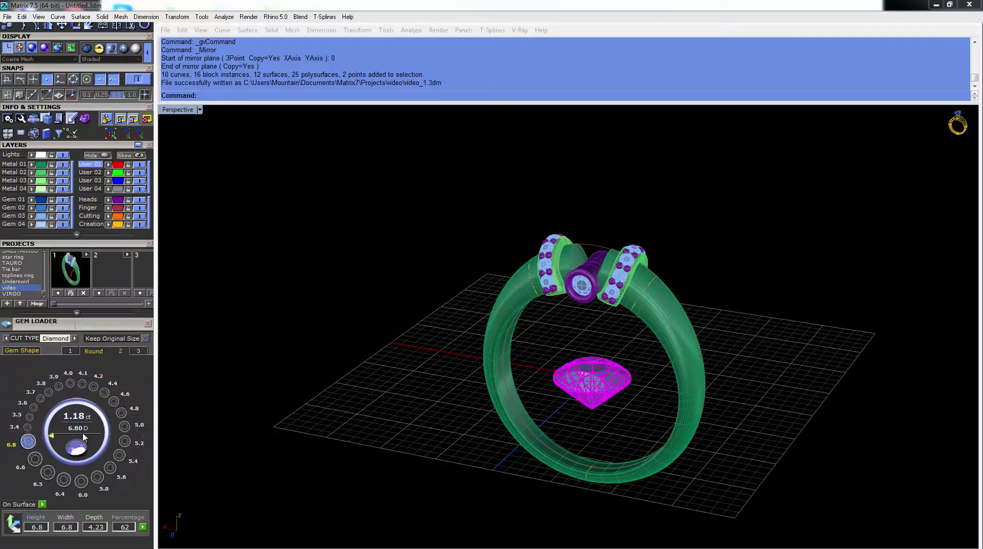
drag(604, 390, 579, 238)
Examine the center diamond's placement over the bezel from several angles, with and without the Gem Positioner.
right_drag(578, 238, 462, 282)
right_click(596, 267)
click(627, 283)
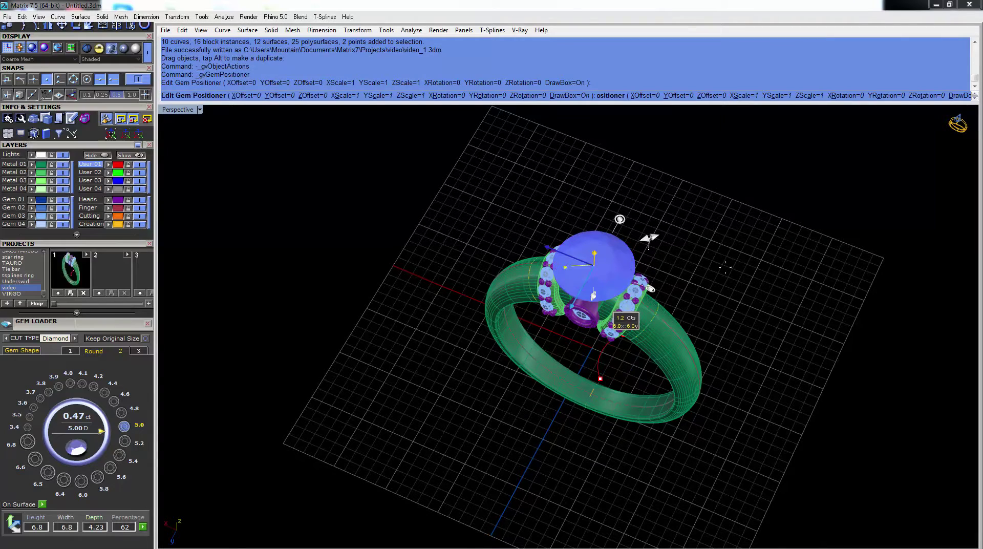
right_drag(646, 357, 699, 251)
scroll(598, 226, up, 6)
right_drag(585, 232, 476, 274)
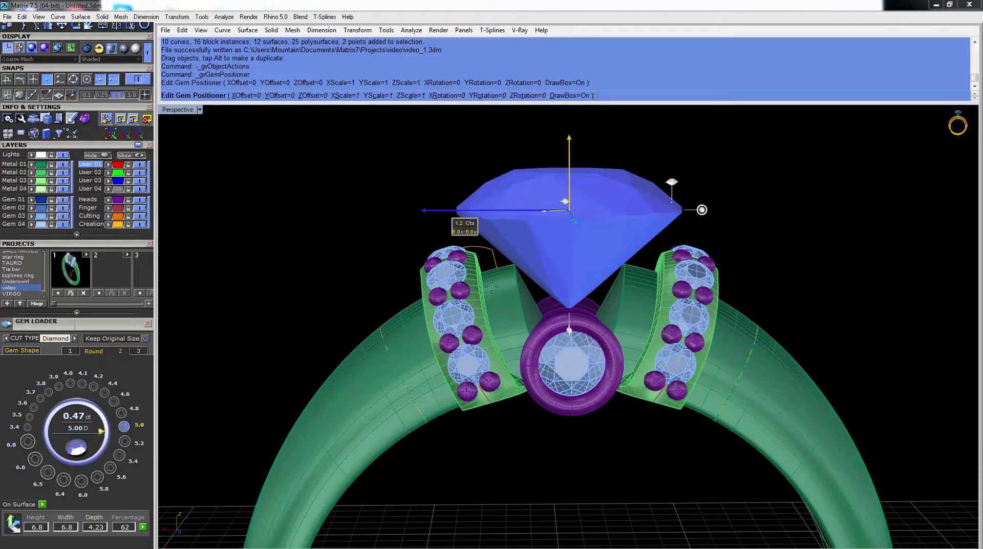
right_drag(559, 273, 565, 406)
right_click(566, 402)
right_drag(584, 307, 463, 271)
scroll(500, 263, up, 2)
right_drag(537, 334, 672, 322)
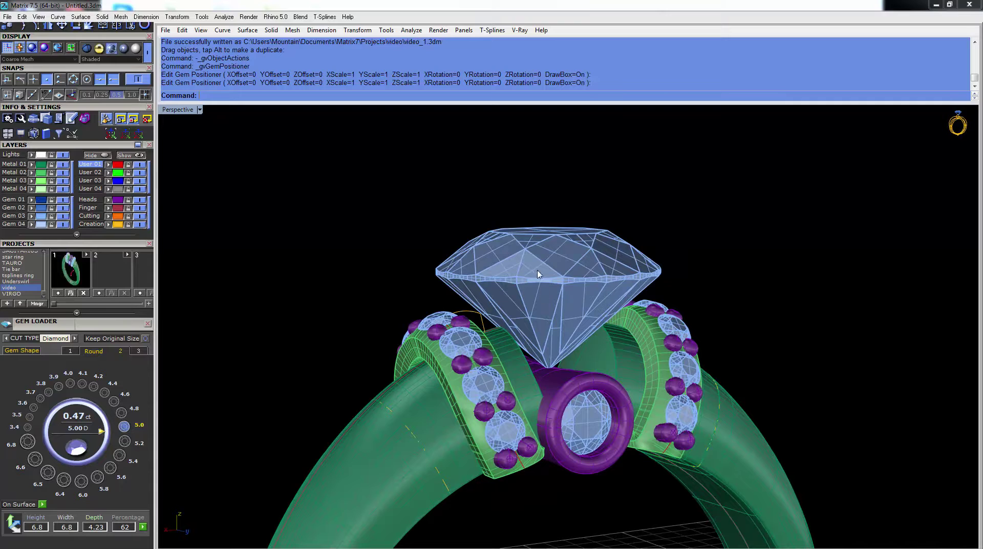
Raise the large center diamond slightly above the bezel.
click(598, 246)
right_drag(599, 246, 583, 270)
drag(576, 263, 577, 236)
key(Escape)
Load a 3.9 mm round diamond in the four-view layout and move it up beside the center diamond.
double_click(173, 110)
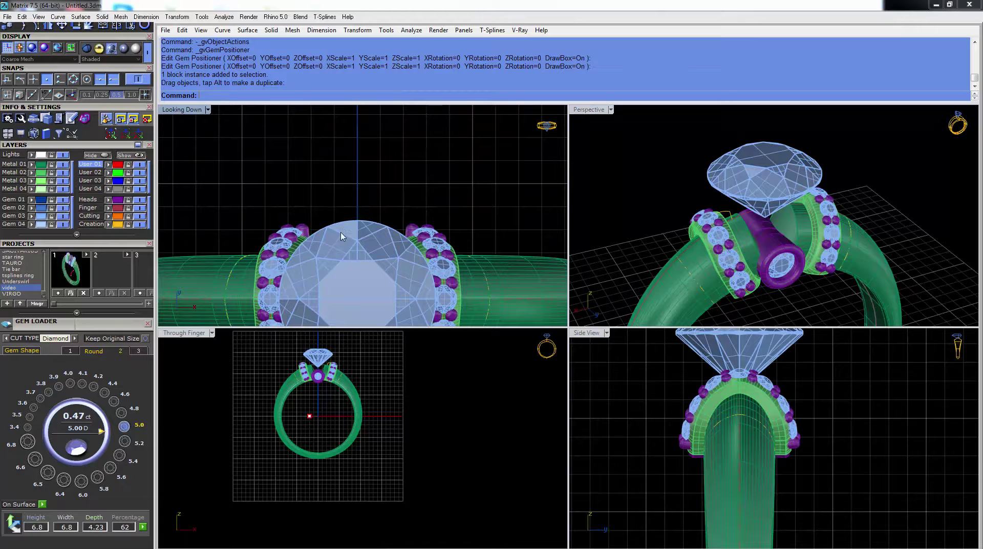
click(94, 349)
click(60, 388)
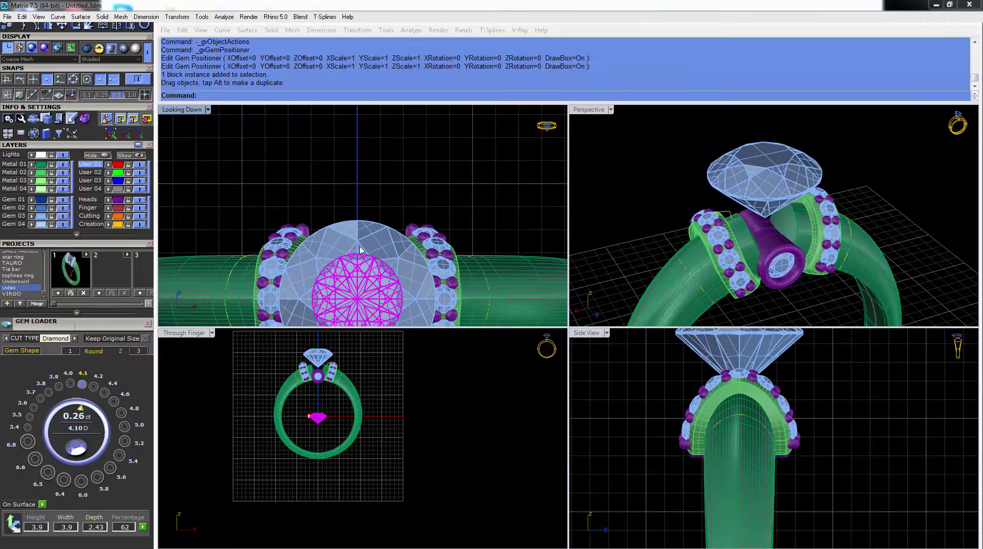
drag(361, 228, 361, 207)
scroll(713, 447, down, 3)
drag(776, 533, 789, 410)
drag(789, 405, 789, 401)
Scale the small side diamond to 2.0 mm with the Gem Positioner.
scroll(384, 190, up, 2)
right_drag(406, 179, 443, 167)
key(F6)
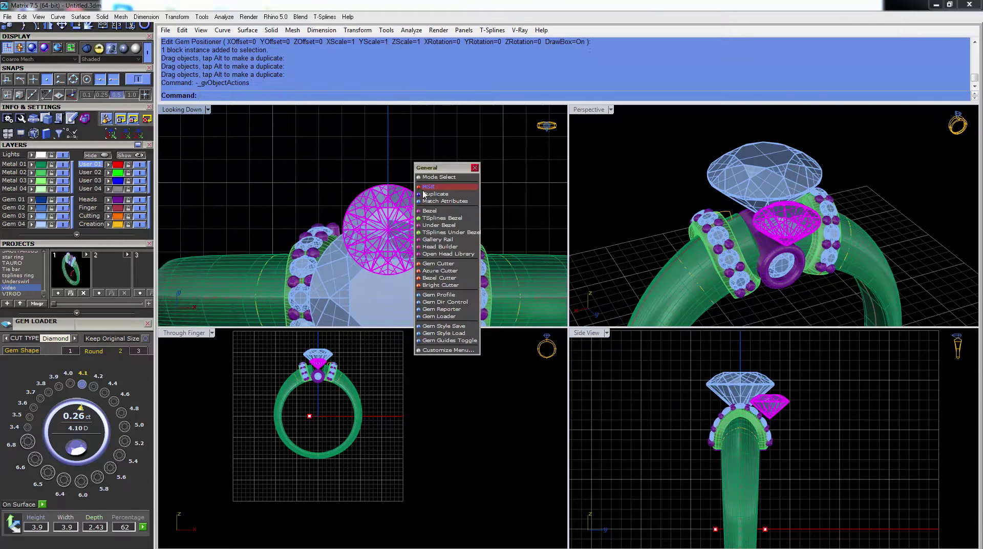
click(426, 187)
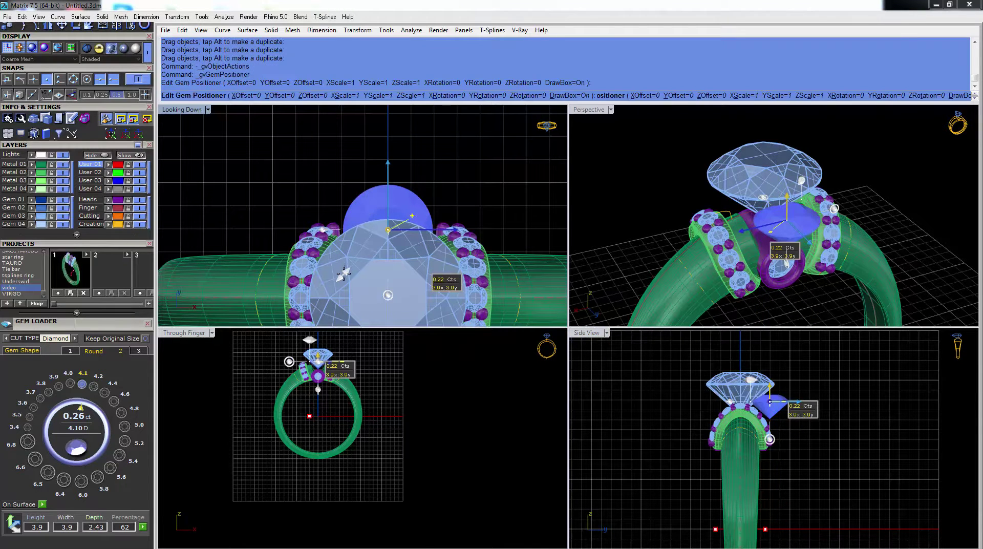
drag(340, 276, 370, 260)
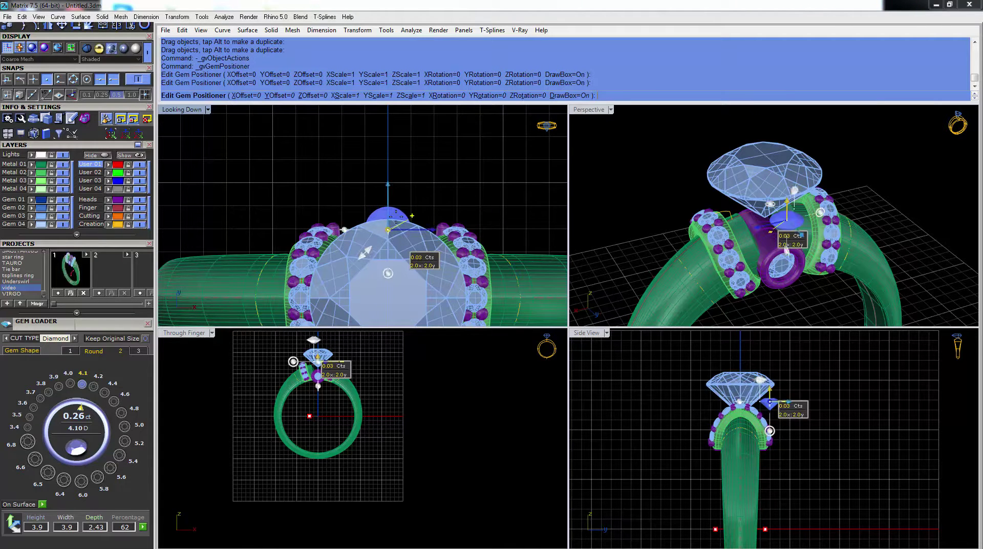
right_click(396, 216)
Move the small diamond out to the center diamond's rim in plan and raise it to just under girdle height.
click(394, 214)
scroll(394, 213, up, 2)
drag(391, 210, 397, 180)
scroll(761, 450, up, 2)
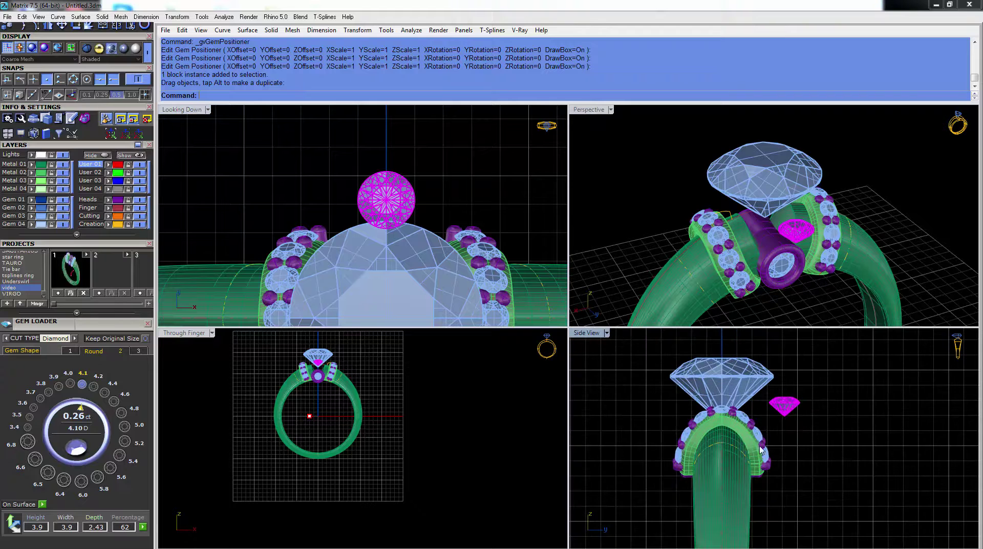
scroll(761, 449, up, 3)
mouse_move(764, 463)
mouse_down()
mouse_move(765, 438)
mouse_move(762, 449)
mouse_up()
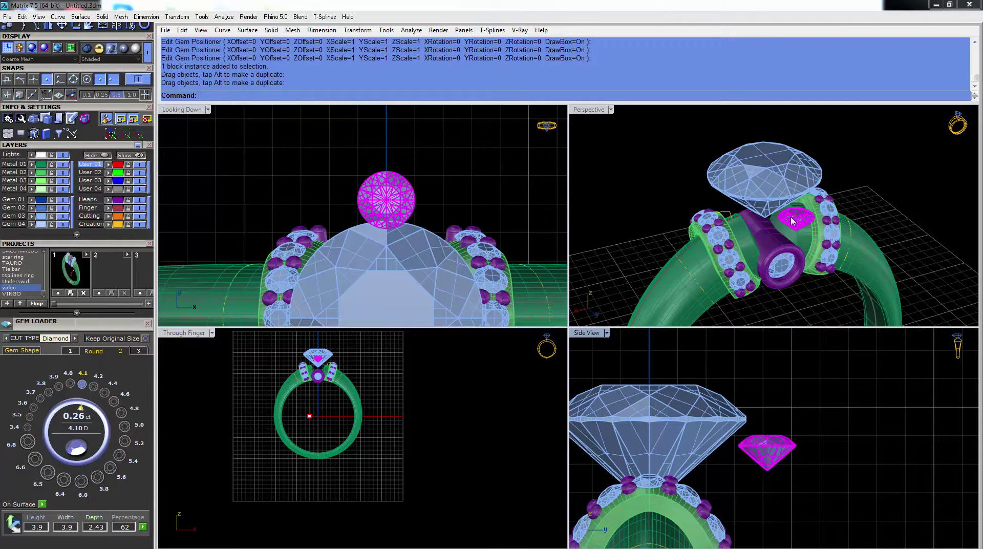
key(Escape)
Assign the large center diamond to the Gem 01 layer.
right_drag(795, 208, 758, 234)
click(763, 236)
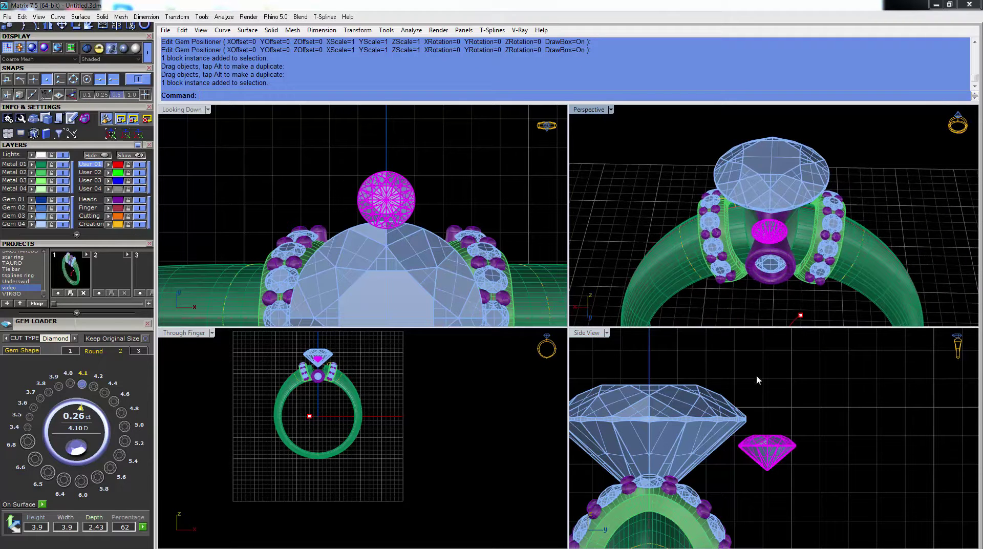
right_drag(795, 431, 828, 394)
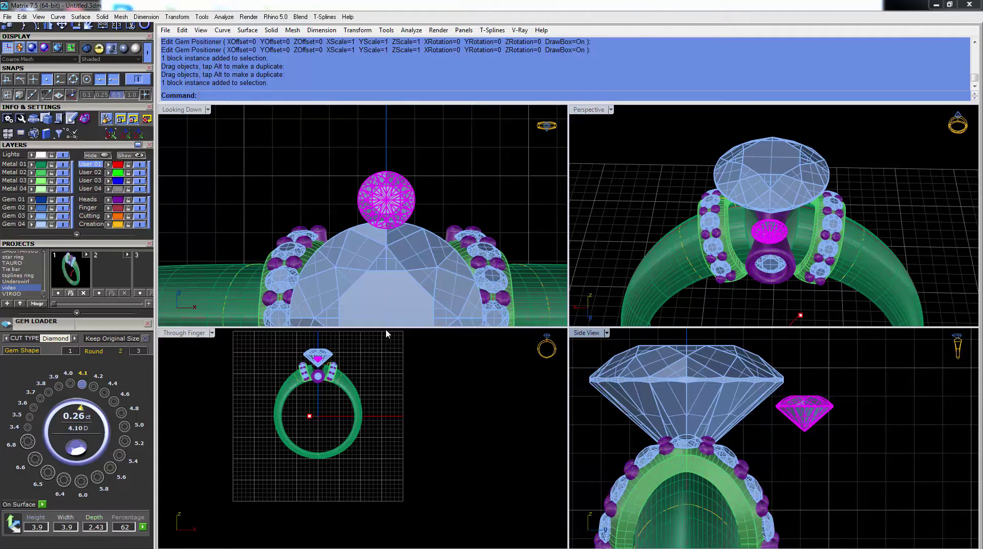
click(340, 258)
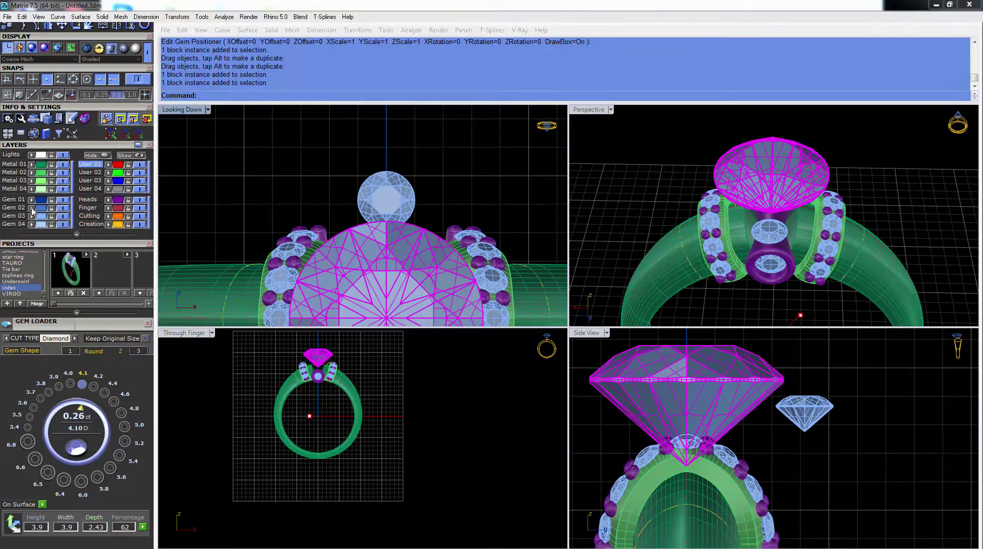
click(249, 194)
scroll(338, 191, down, 2)
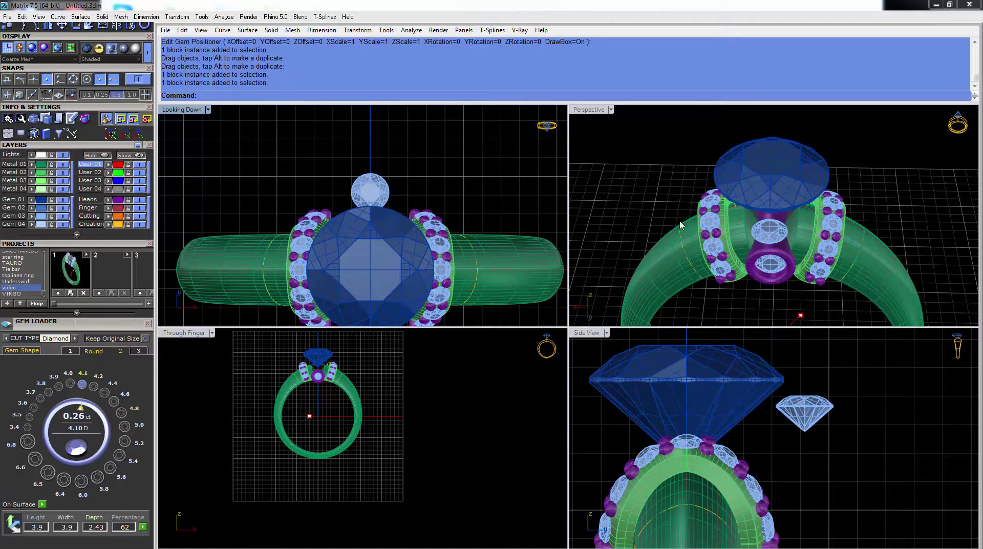
right_drag(840, 246, 713, 184)
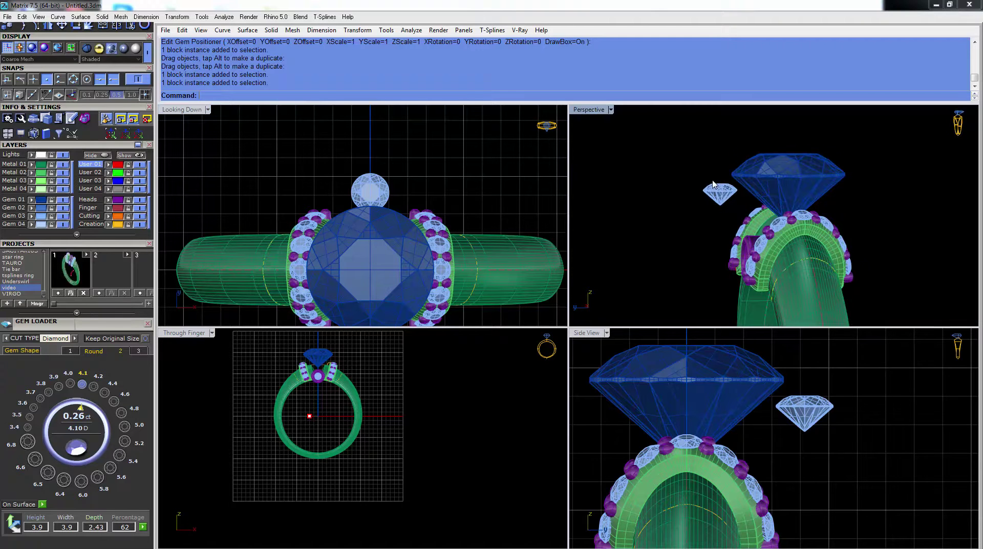
Tilt the small side diamond outward in the side view with the Gem Positioner so its table faces away from the center stone.
click(803, 425)
scroll(762, 393, up, 2)
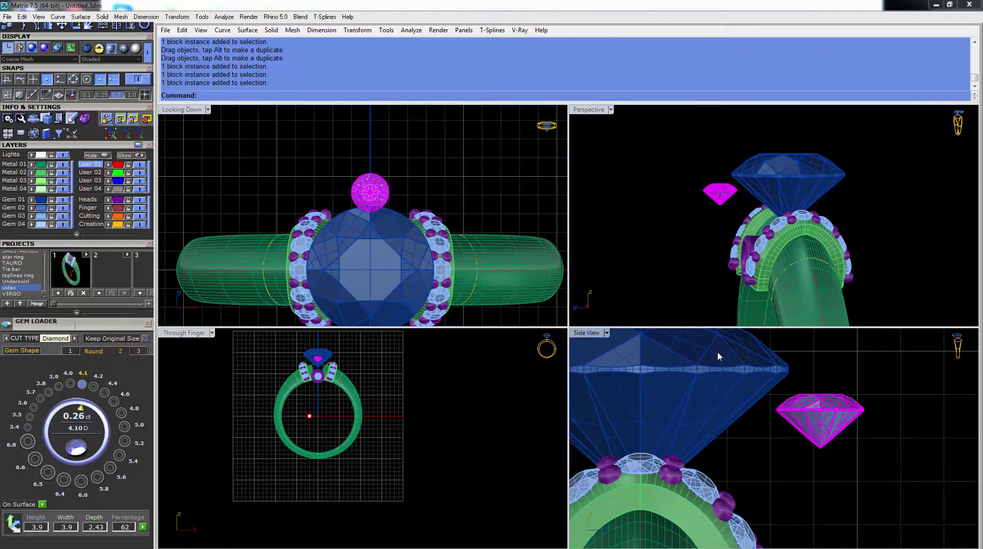
double_click(600, 332)
right_drag(610, 281, 620, 356)
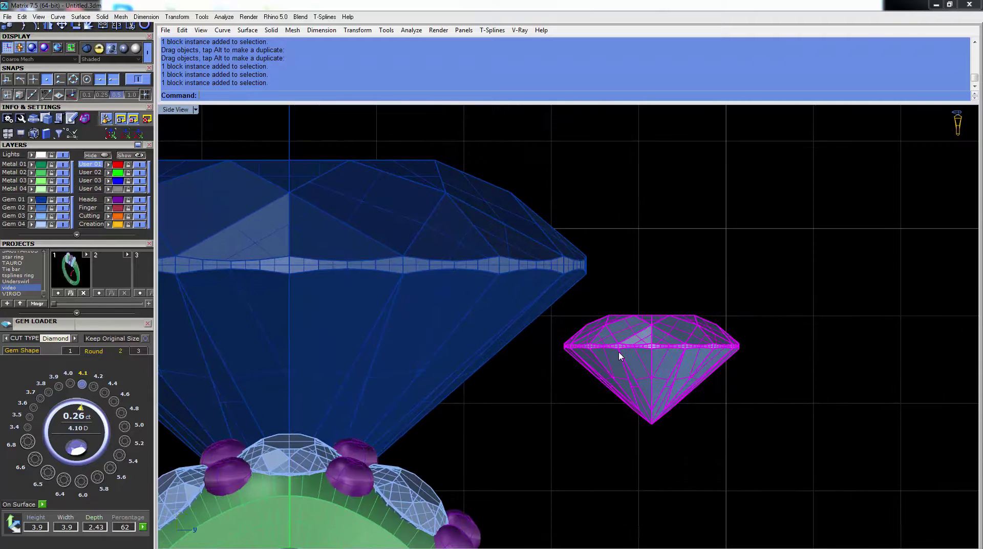
right_click(646, 293)
click(661, 304)
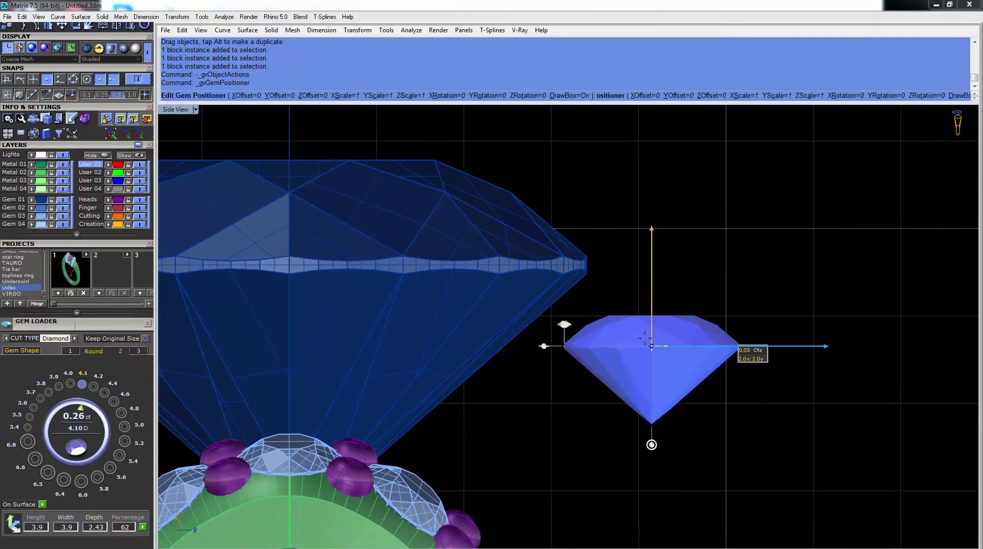
drag(652, 444, 633, 443)
key(Return)
Nudge the tilted small diamond slightly upward, closer to the center diamond's girdle.
scroll(652, 356, down, 3)
click(652, 355)
scroll(652, 353, up, 3)
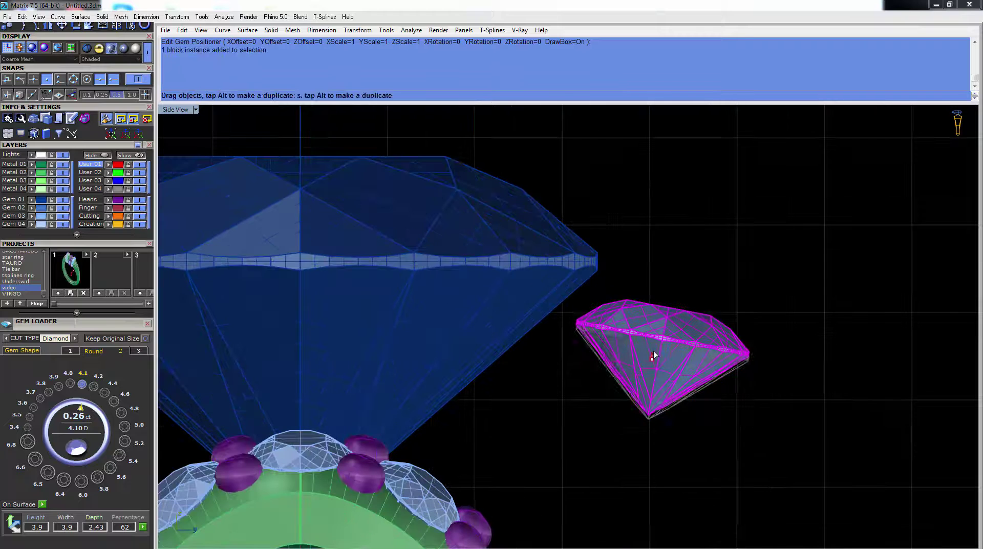
click(657, 243)
scroll(658, 307, down, 3)
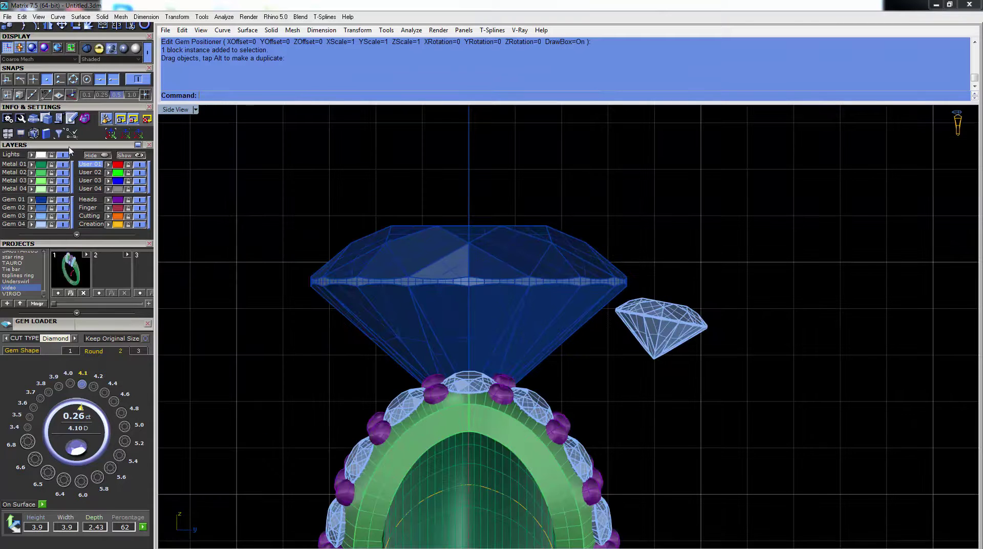
Draw a circle centered on the origin (0) in plan, passing through the middle of the small side diamond.
double_click(172, 111)
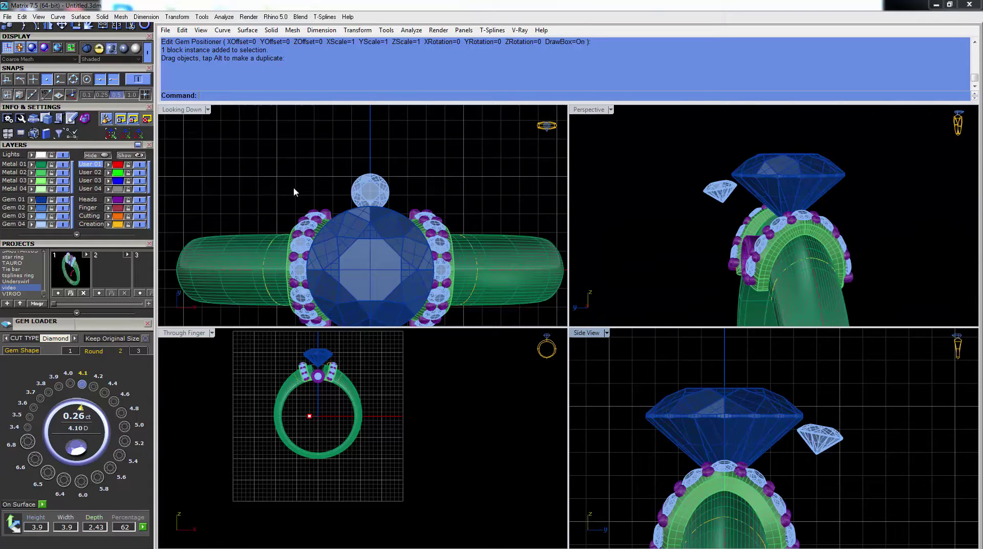
scroll(61, 97, up, 3)
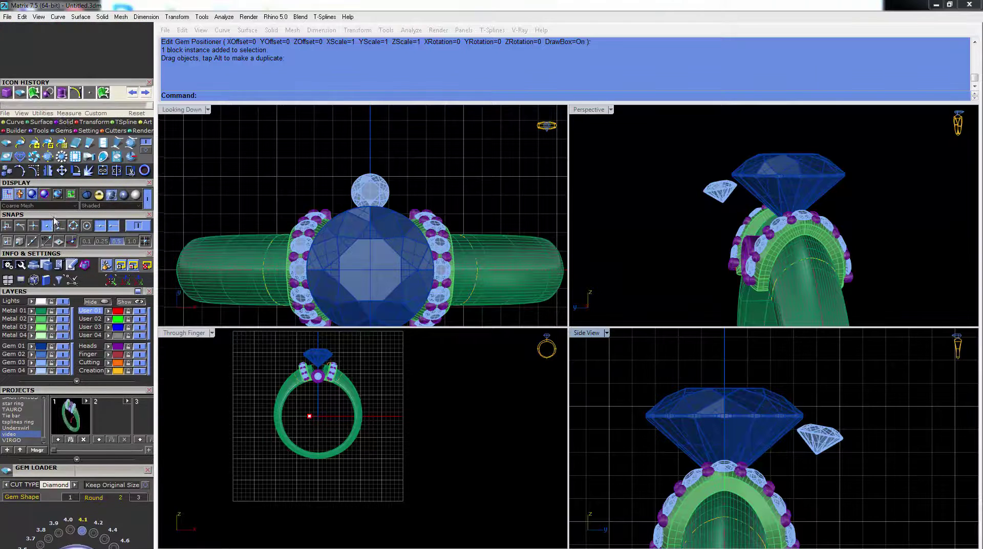
click(21, 124)
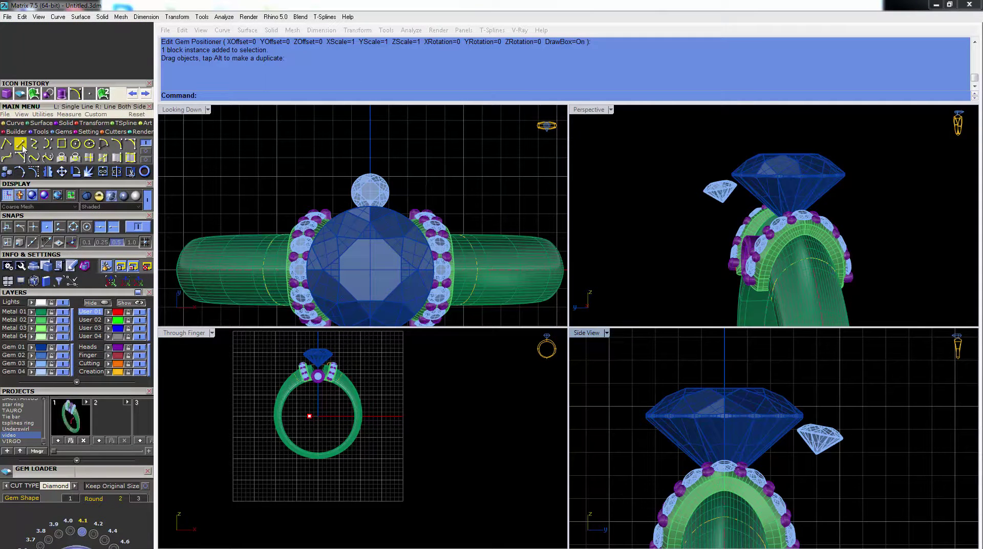
click(75, 144)
text(0)
key(Return)
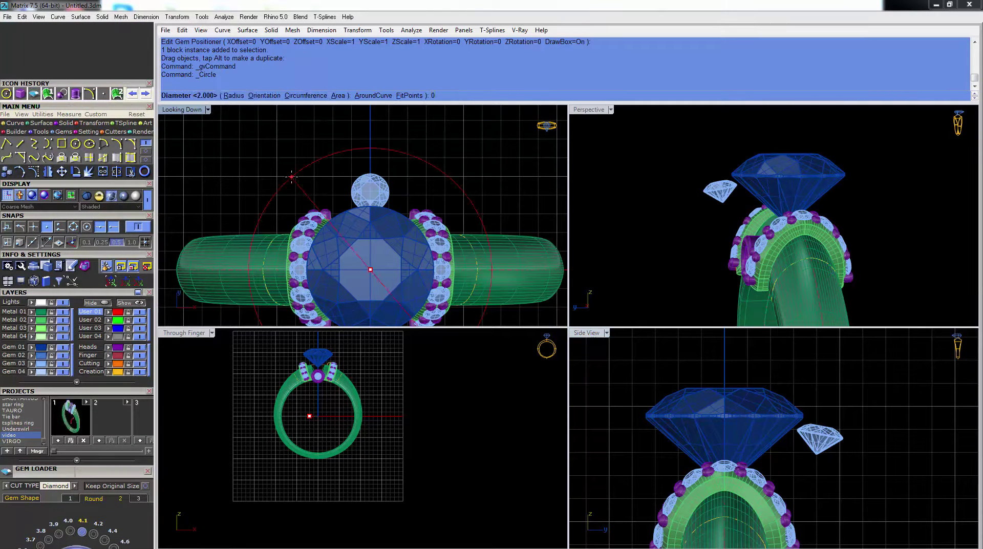
scroll(343, 199, up, 2)
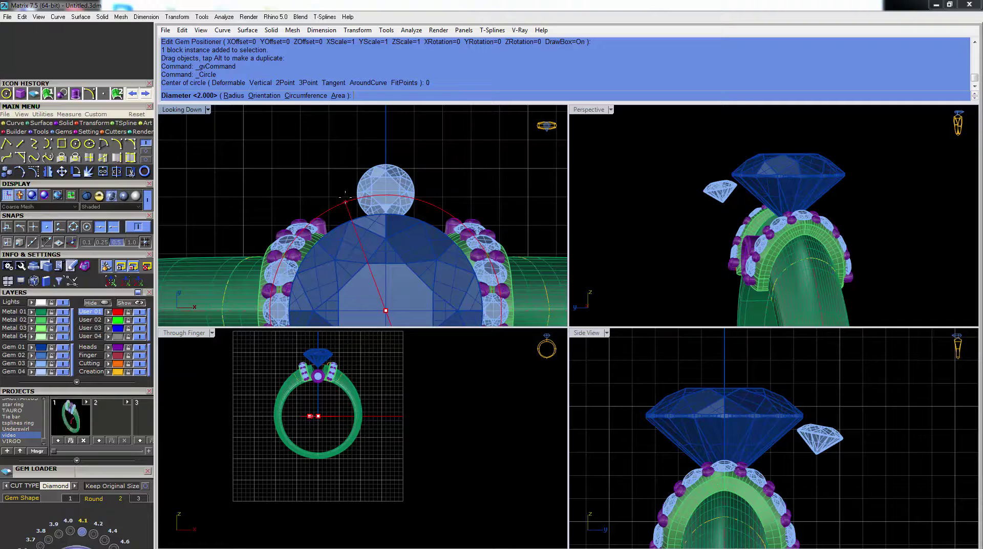
scroll(345, 195, up, 2)
click(345, 194)
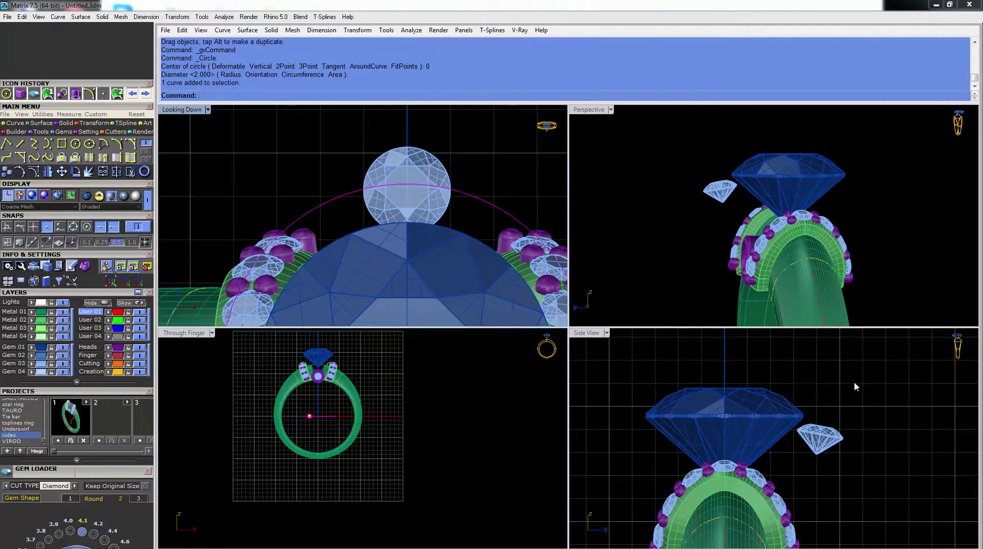
Raise the circle in the side view to the height of the small side diamond.
scroll(834, 404, down, 2)
scroll(813, 440, up, 3)
scroll(805, 486, down, 4)
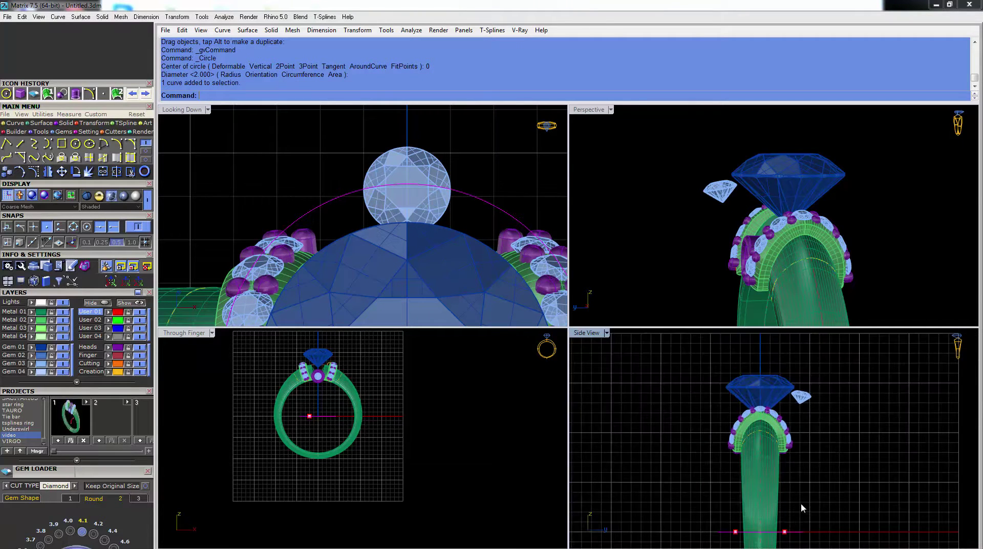
drag(800, 533, 805, 469)
drag(815, 401, 816, 398)
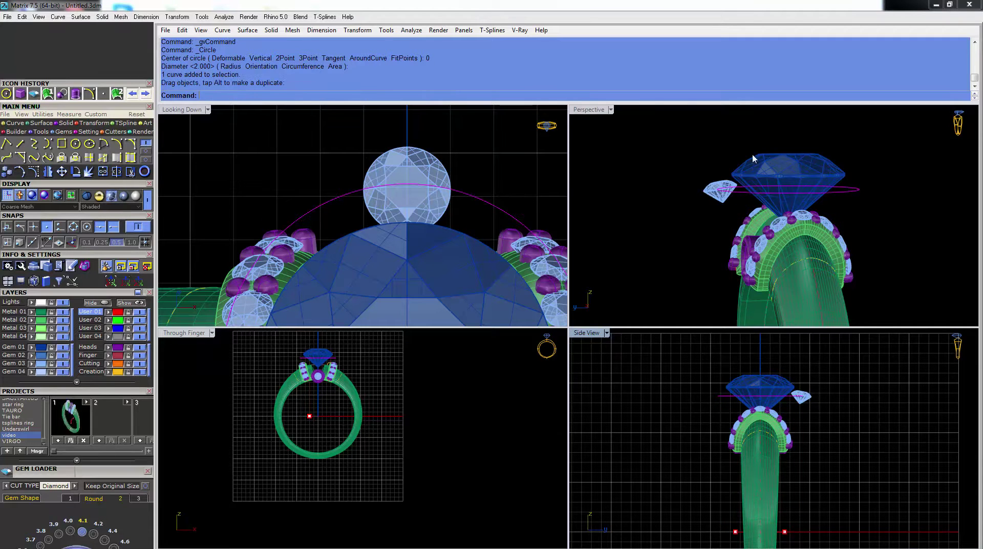
Examine in perspective how the circle sits around the center diamond and relative to the small diamond.
double_click(603, 111)
right_drag(599, 154, 546, 301)
scroll(546, 301, up, 3)
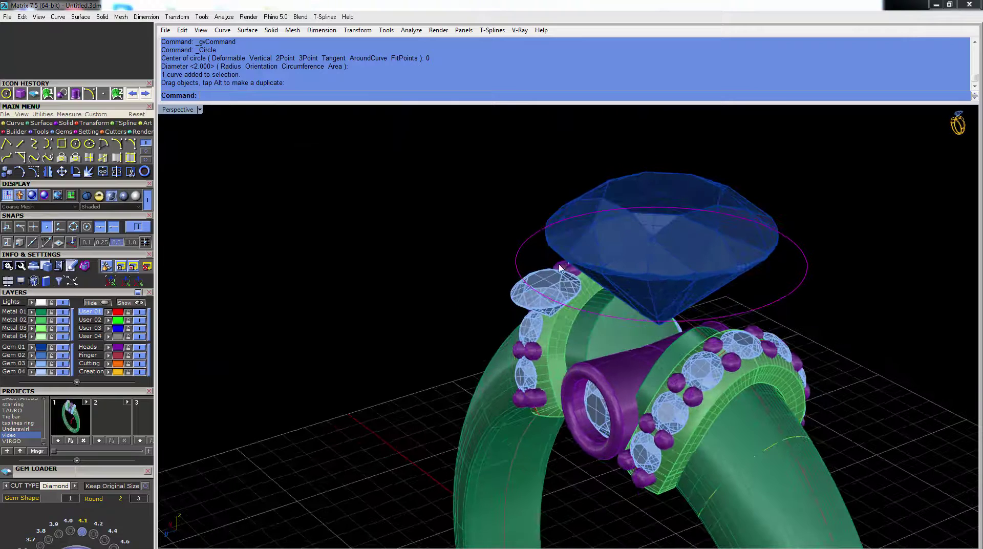
click(613, 196)
click(469, 214)
right_drag(468, 213, 569, 325)
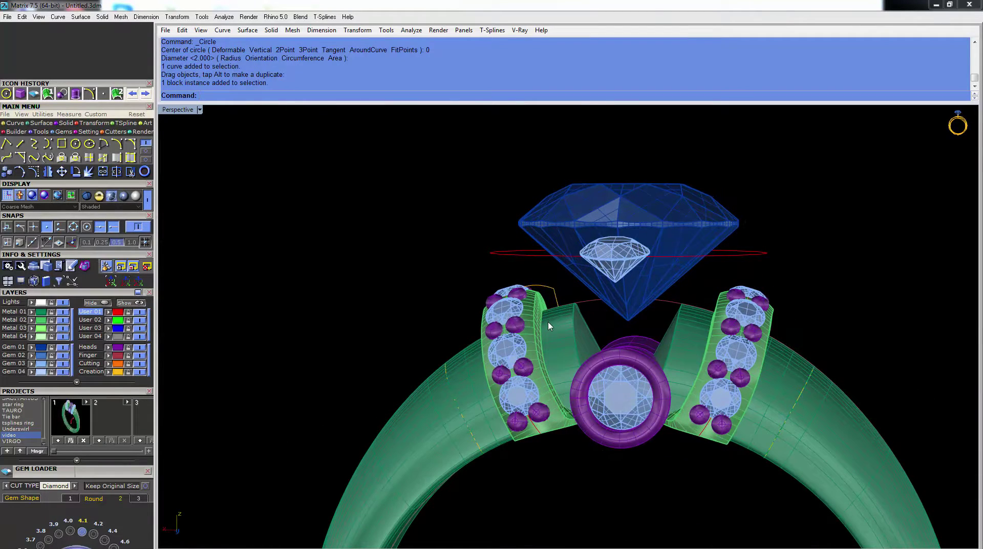
mouse_move(492, 258)
right_down()
mouse_move(503, 235)
mouse_move(487, 266)
right_up()
Start the Profile Placer on the circle around the center diamond, working in the side view.
click(507, 255)
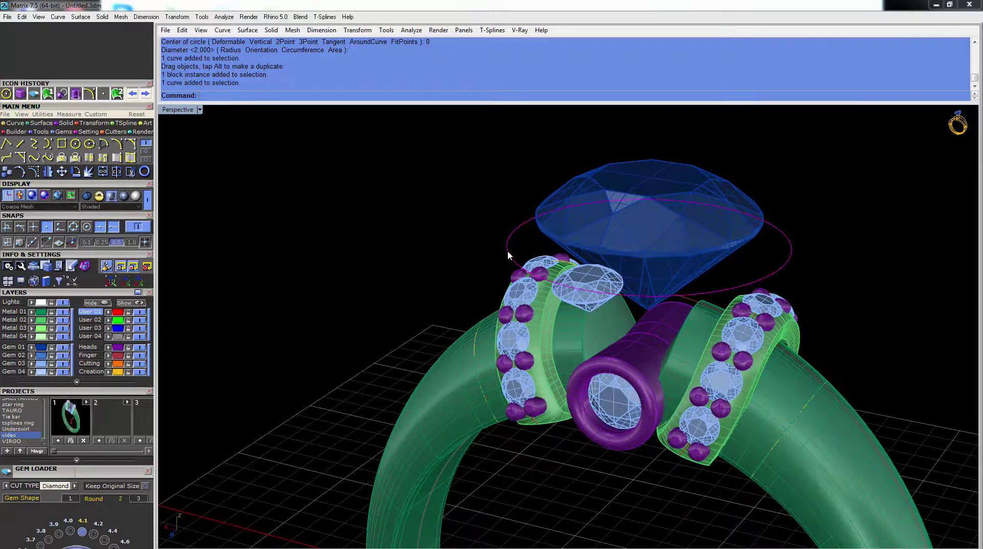
double_click(193, 114)
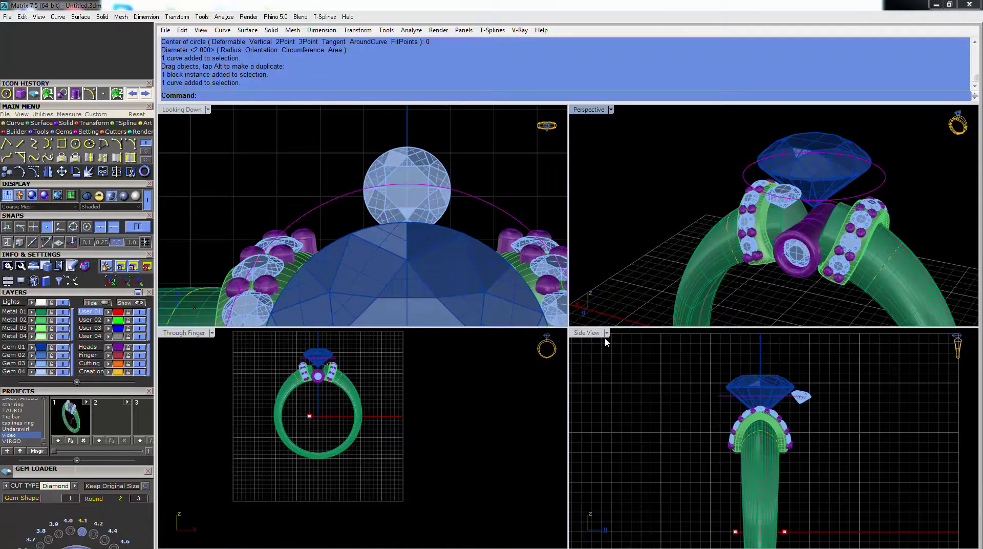
double_click(589, 333)
scroll(612, 279, up, 5)
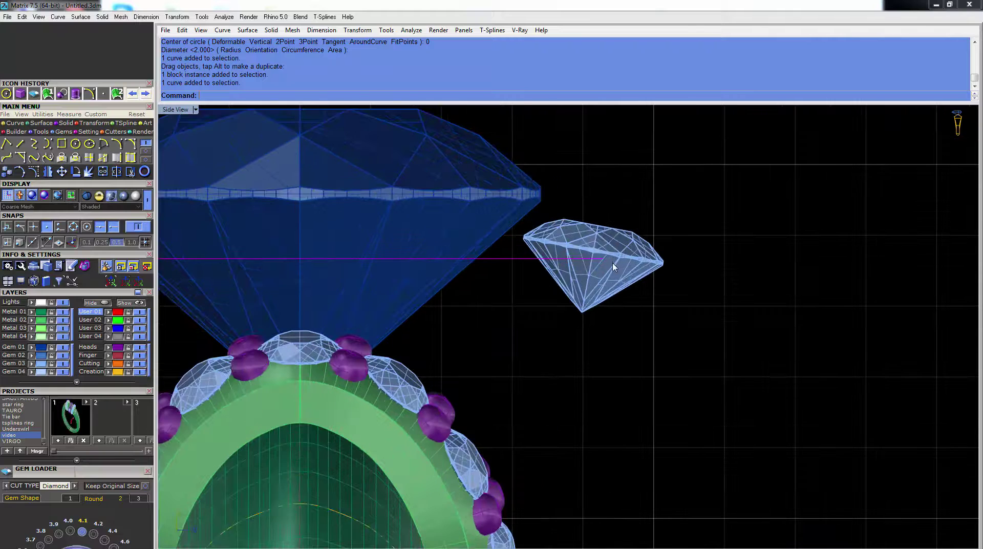
key(Home)
scroll(609, 274, down, 8)
right_drag(595, 281, 479, 497)
key(F6)
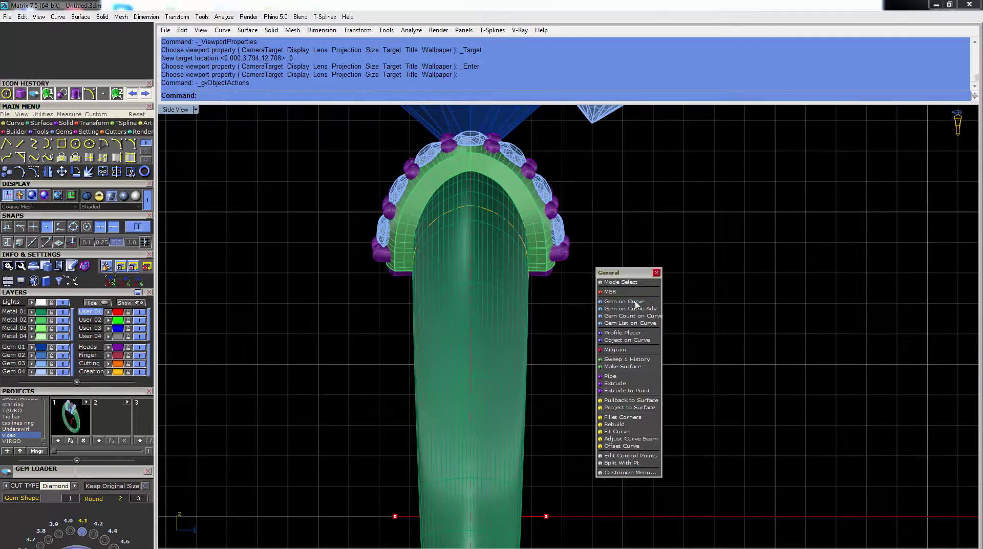
click(634, 333)
Rotate the profile to the small diamond's tilt, narrow it to about the diamond's width and lower its height.
right_drag(700, 145, 660, 309)
scroll(590, 220, up, 8)
mouse_move(510, 216)
mouse_down()
mouse_move(532, 219)
mouse_move(519, 216)
mouse_up()
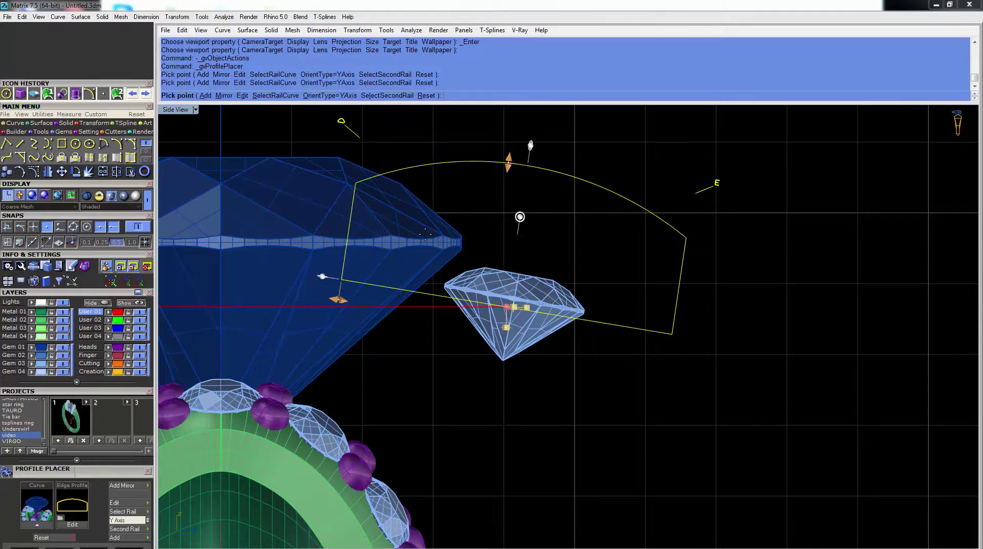
drag(336, 300, 436, 316)
right_drag(511, 262, 540, 305)
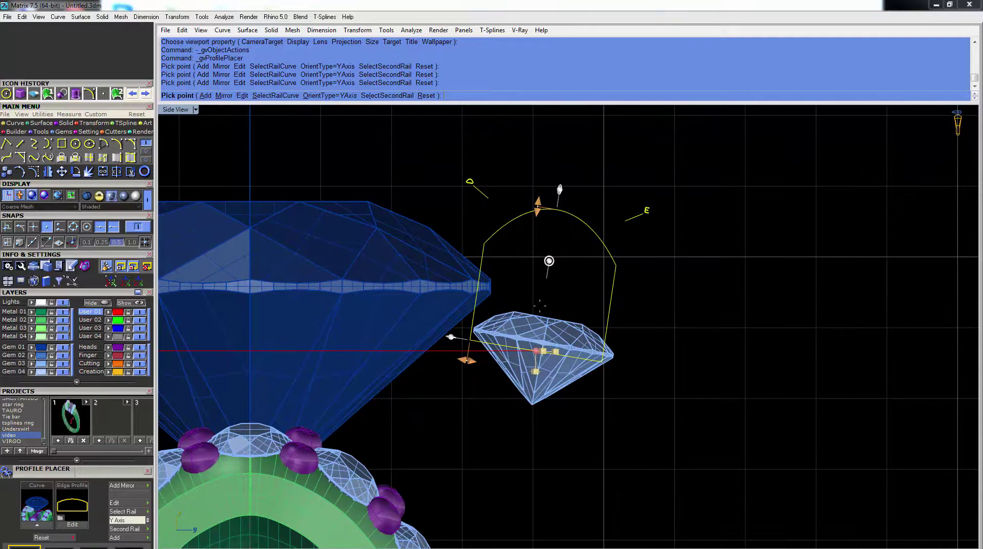
drag(538, 210, 525, 289)
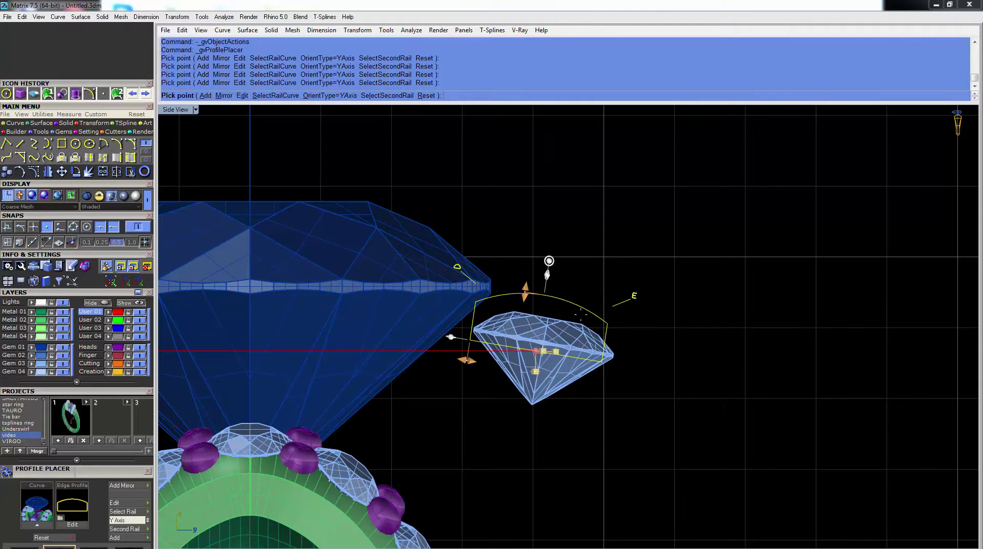
Swap the profile for the plain rectangle profileplacer_09 and finish placing it on the circle.
click(61, 519)
scroll(701, 327, down, 10)
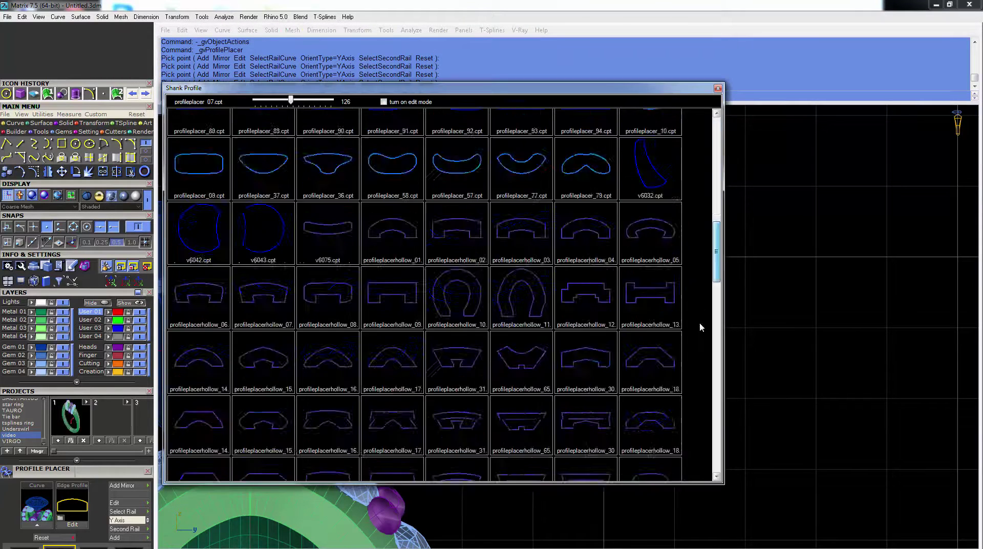
scroll(696, 474, down, 10)
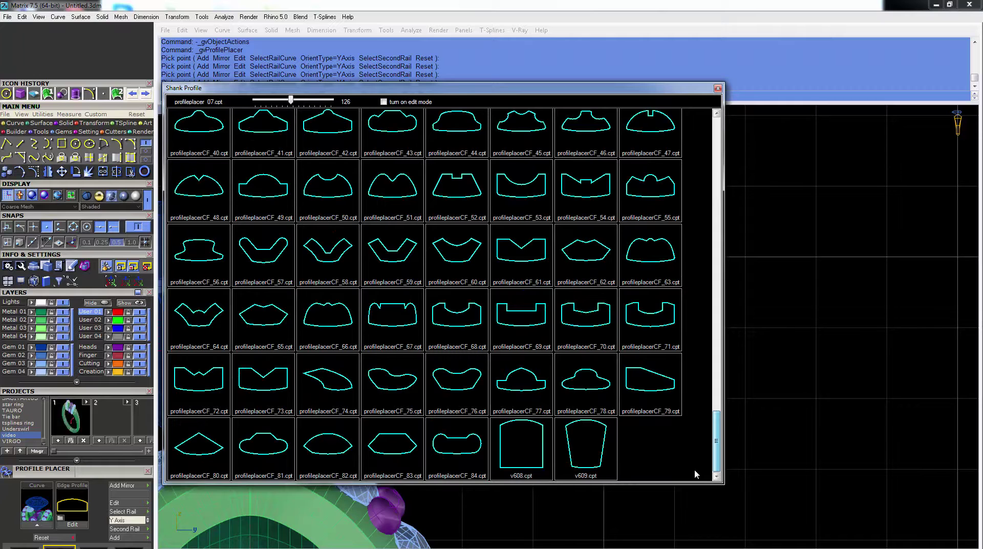
scroll(695, 466, up, 20)
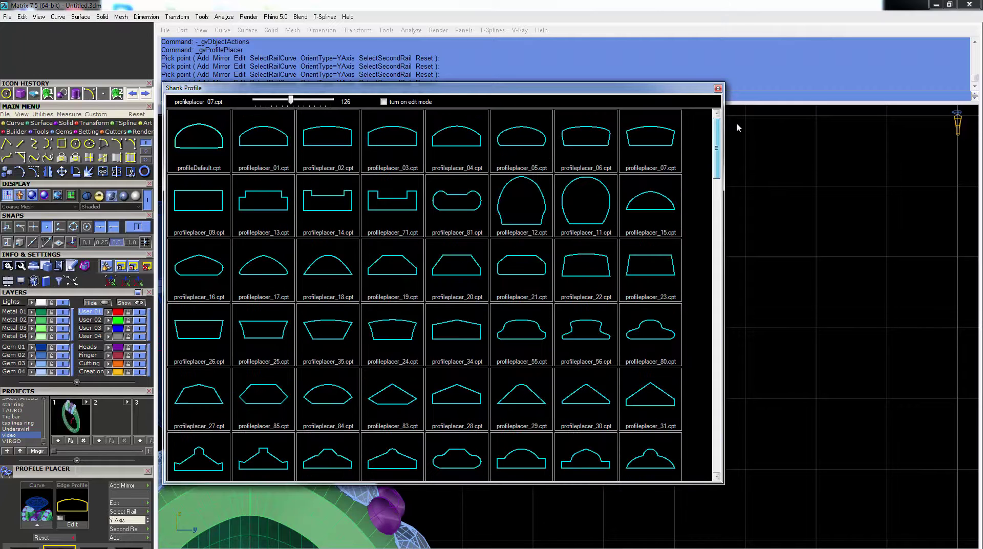
click(218, 201)
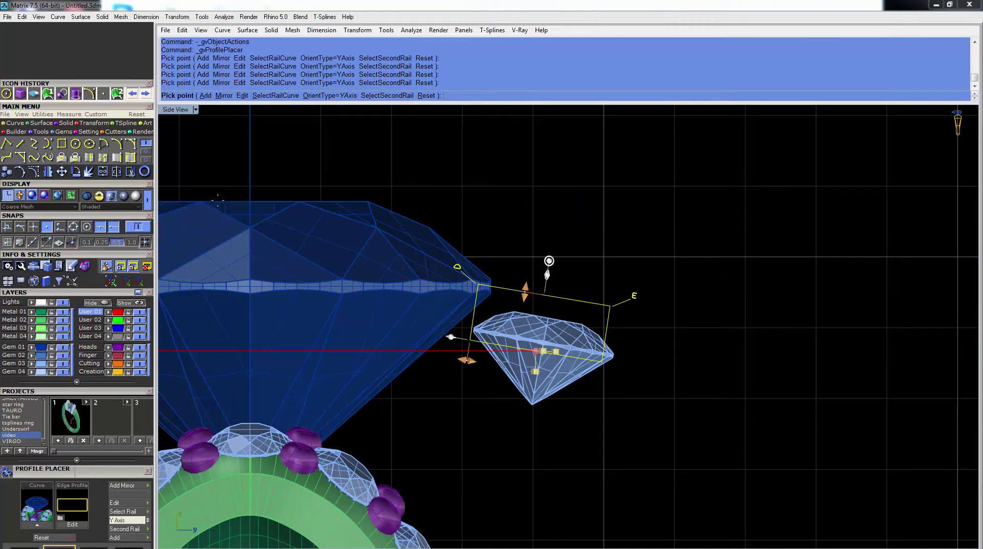
scroll(554, 351, up, 1)
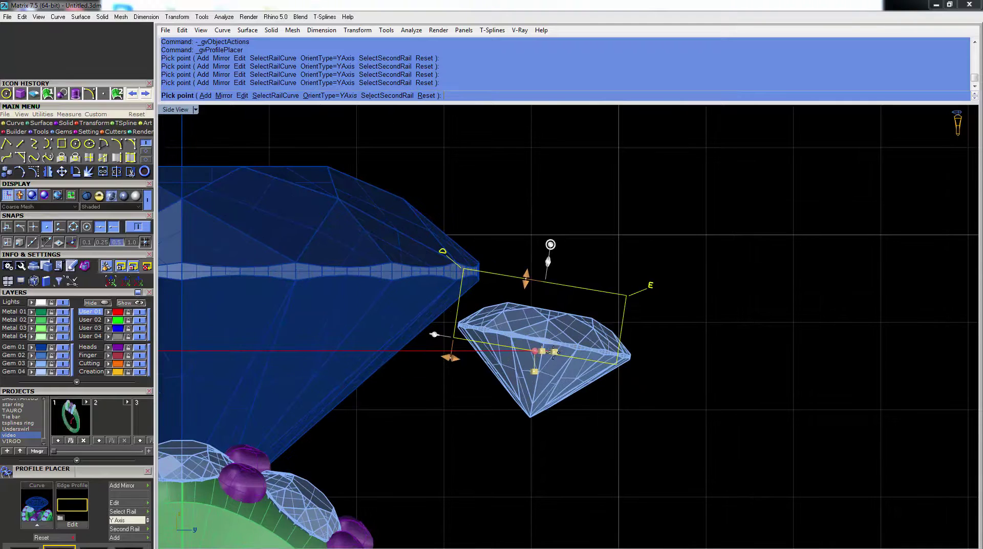
click(555, 354)
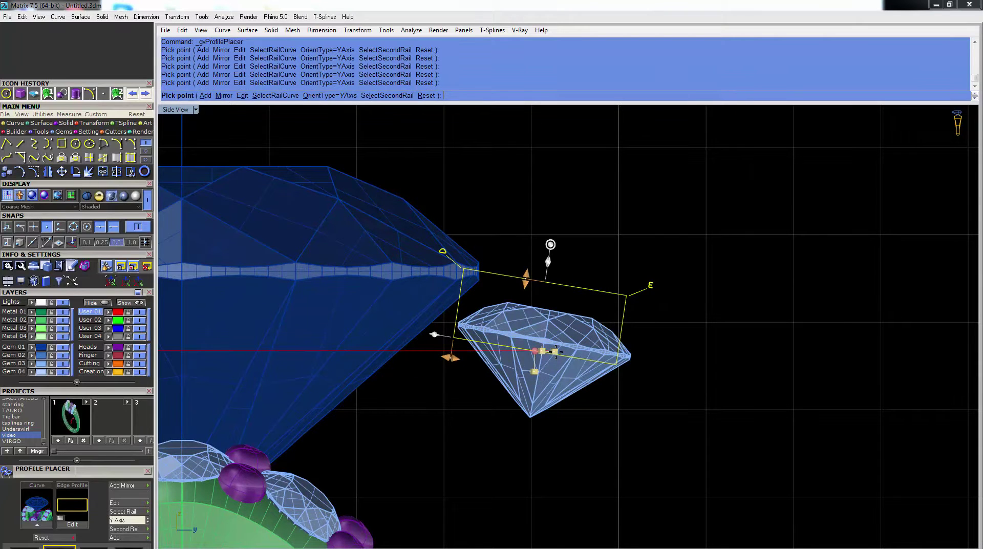
right_click(555, 354)
Move the rectangular profile down and slightly outward from the center diamond, and delete the small side diamond.
drag(572, 286, 580, 335)
drag(473, 317, 495, 315)
click(524, 306)
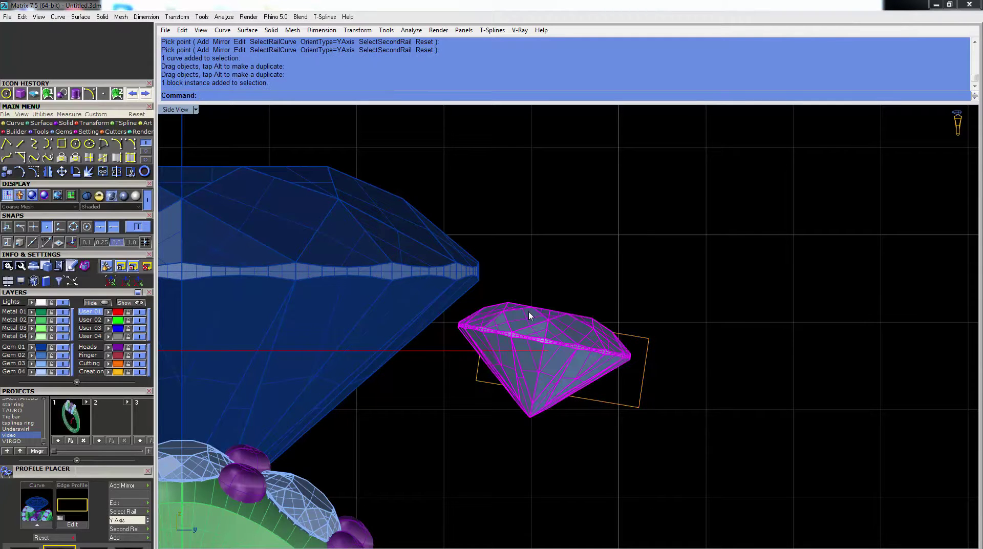
key(Delete)
click(540, 324)
scroll(606, 290, down, 4)
scroll(556, 323, up, 4)
key(Escape)
scroll(483, 314, up, 5)
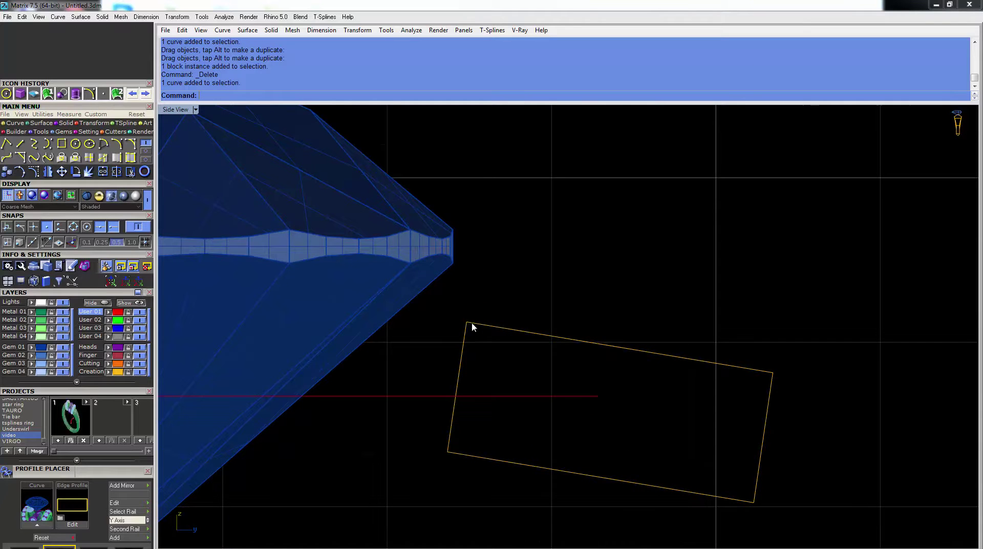
Fillet the rectangle's upper inner corner, nearest the center diamond, with a radius of 0.1.
click(118, 145)
scroll(473, 295, up, 2)
right_drag(473, 295, 457, 256)
click(450, 297)
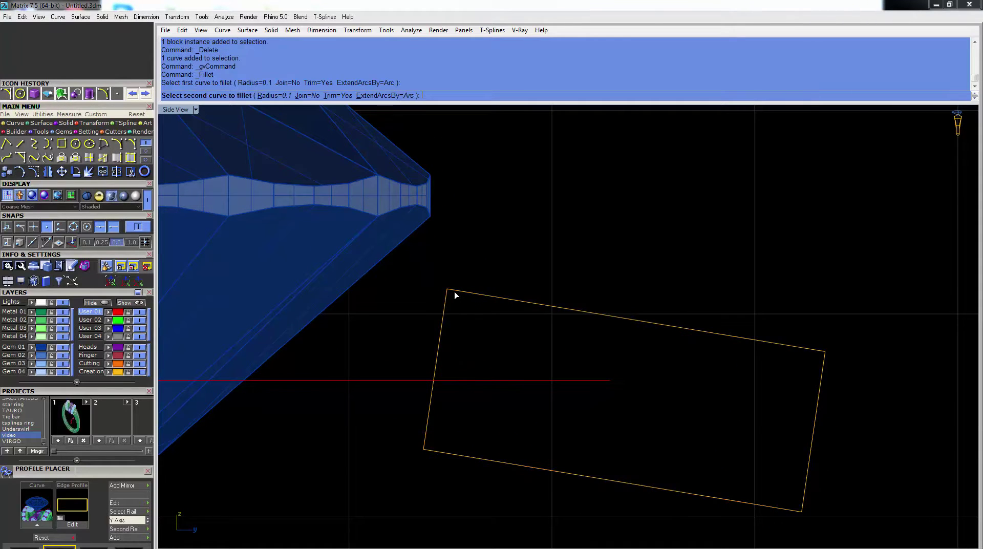
scroll(453, 293, up, 1)
scroll(475, 273, up, 4)
click(420, 296)
right_click(420, 296)
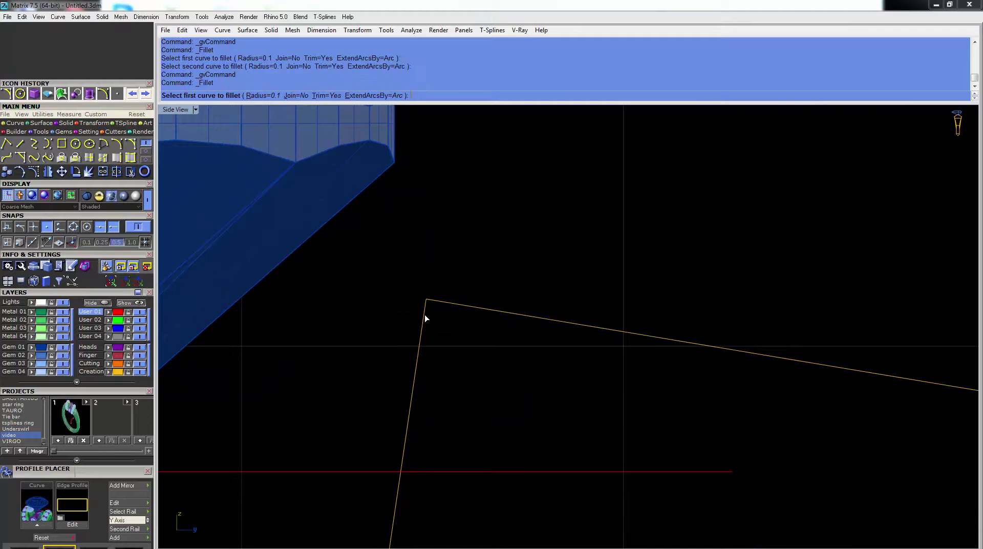
click(424, 315)
click(436, 302)
scroll(439, 303, up, 2)
Fillet the rectangle's two outer corners with a radius of 0.1.
scroll(576, 331, down, 16)
right_click(680, 341)
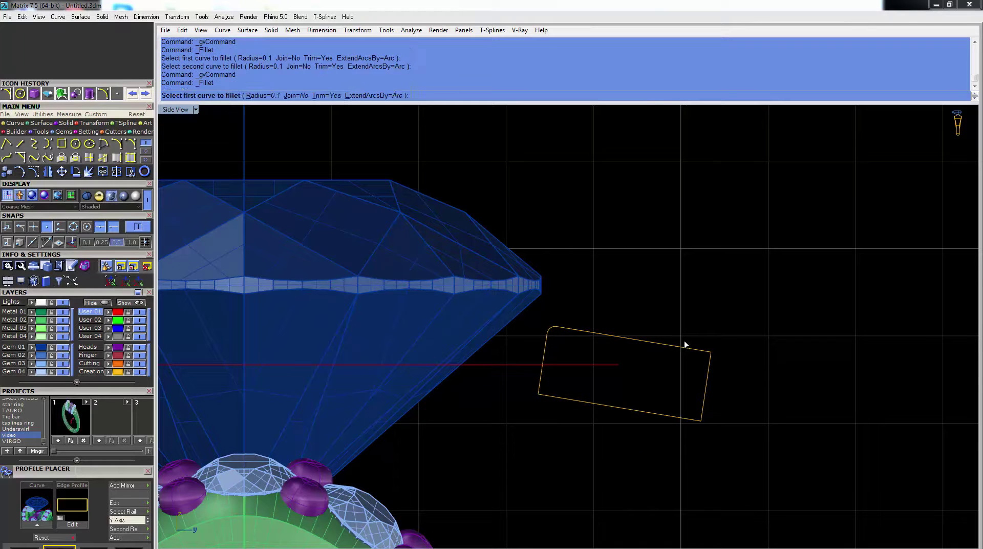
click(699, 353)
click(709, 365)
right_click(697, 412)
click(703, 406)
click(695, 422)
Fillet the rectangle's remaining lower inner corner with a radius of 0.1 and select the rounded profile.
right_click(558, 395)
key(Escape)
scroll(535, 387, up, 5)
click(551, 396)
right_click(560, 418)
right_click(560, 417)
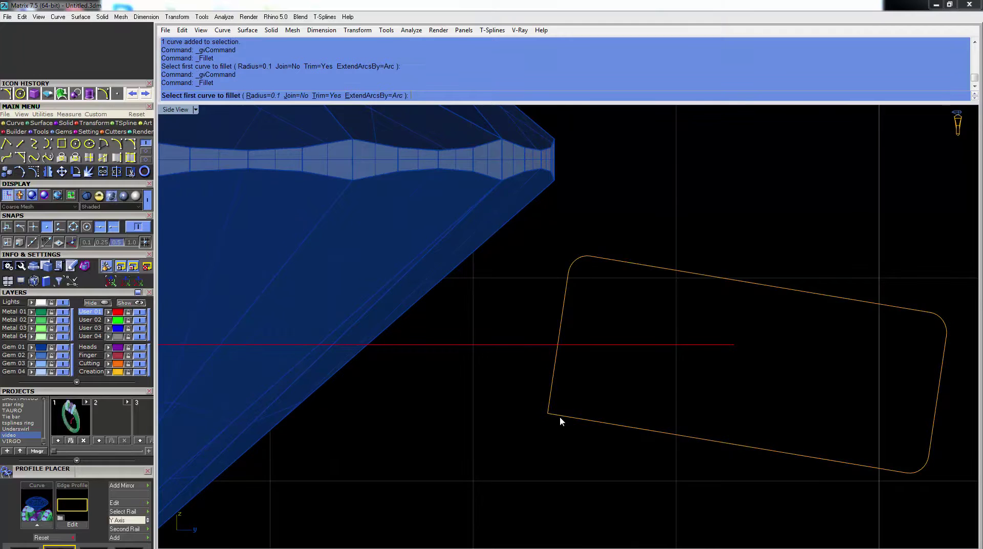
click(550, 398)
scroll(586, 368, down, 4)
click(576, 344)
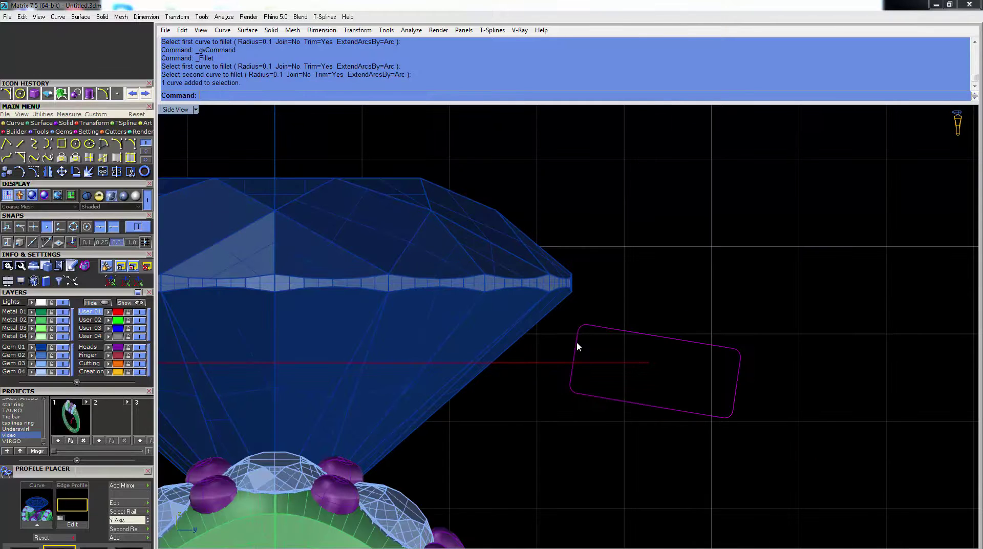
Sweep the rounded profile along the circle around the center diamond with Sweep 1, Freeform style and Do not simplify.
scroll(581, 336, down, 3)
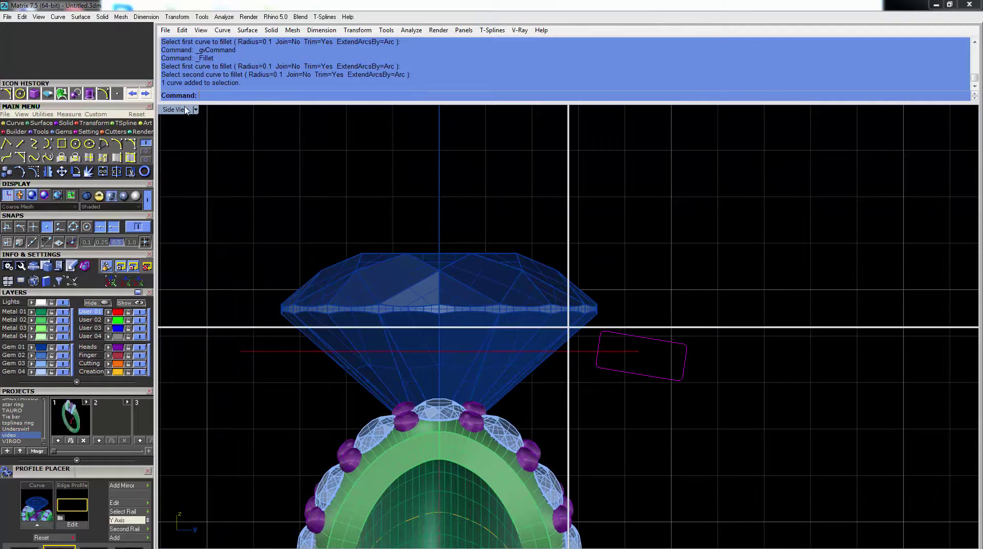
double_click(177, 109)
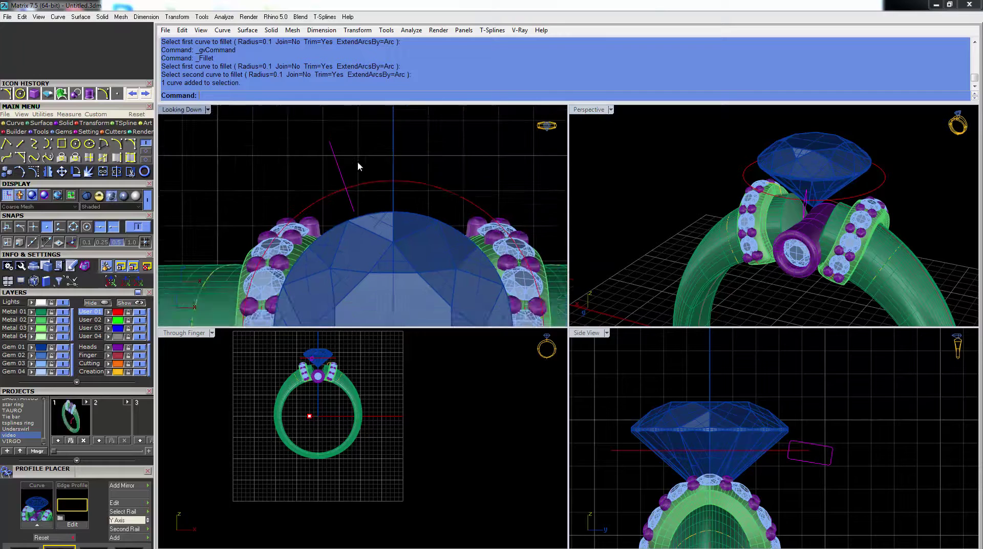
scroll(332, 204, down, 2)
click(335, 201)
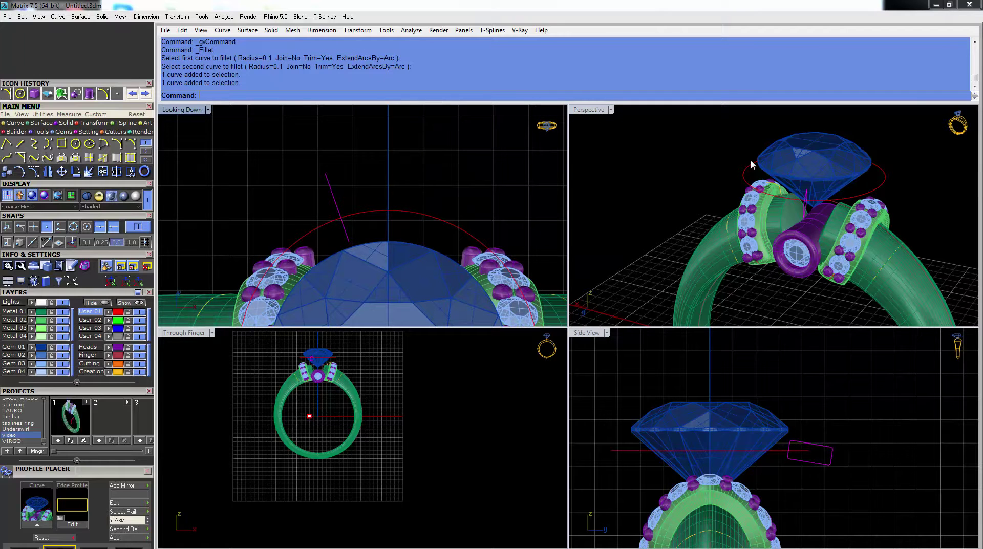
right_drag(686, 162, 621, 156)
double_click(591, 109)
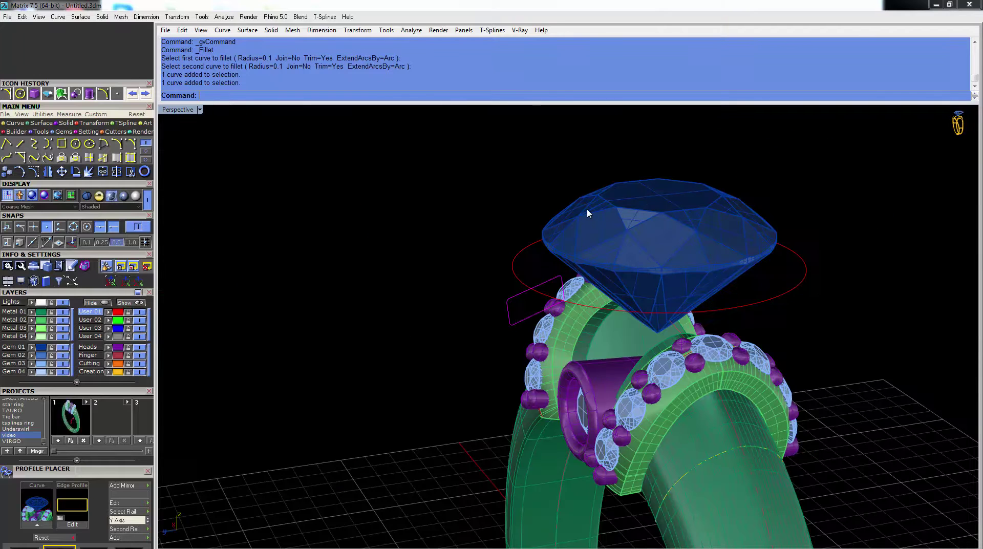
click(40, 123)
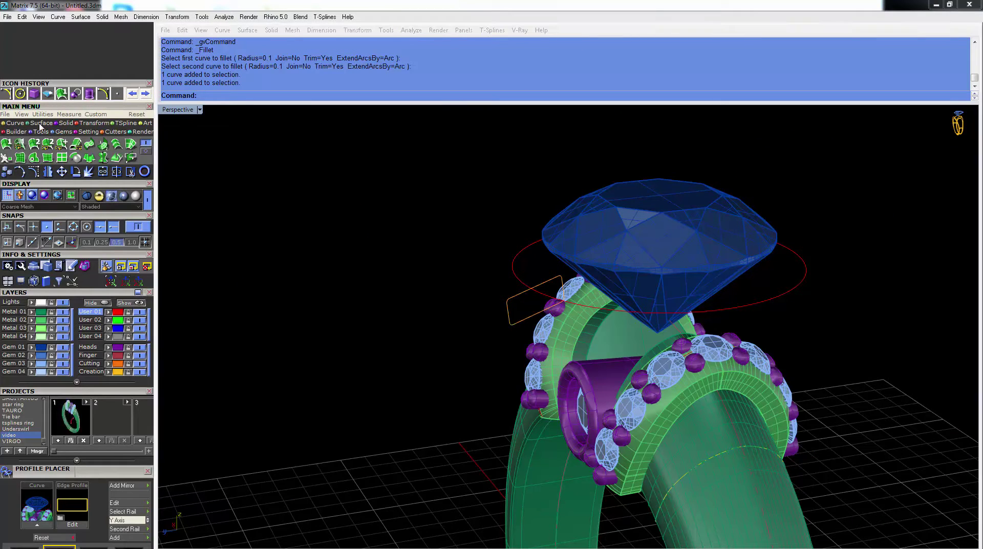
click(11, 146)
click(515, 280)
click(519, 295)
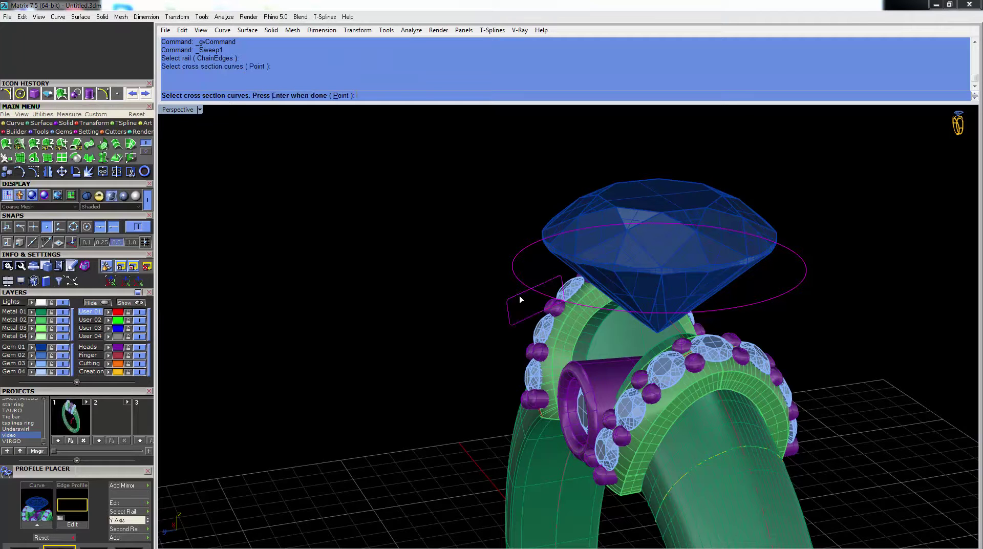
key(Return)
key(Return)
right_drag(590, 300, 761, 297)
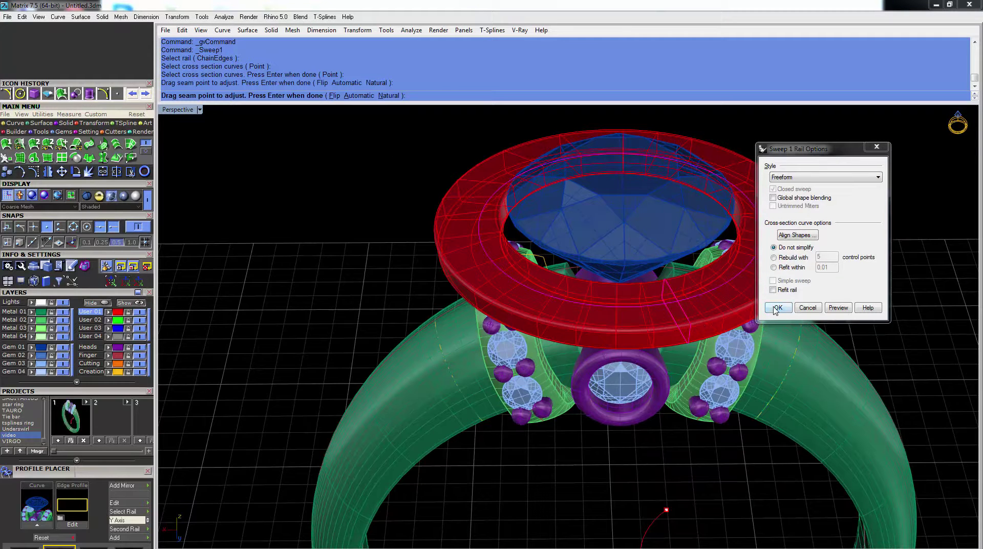
click(777, 307)
Enlarge the center diamond uniformly to 8.2 x 8.2 (2.1 Cts) with the Gem Positioner.
right_drag(602, 243, 621, 352)
click(730, 343)
click(621, 351)
double_click(180, 110)
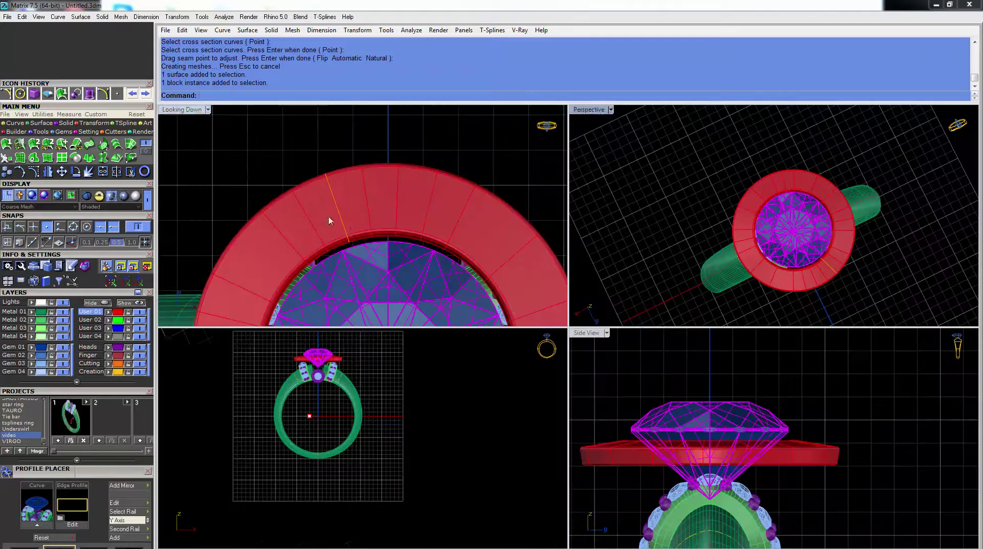
scroll(330, 219, down, 2)
scroll(343, 212, up, 2)
scroll(353, 238, down, 2)
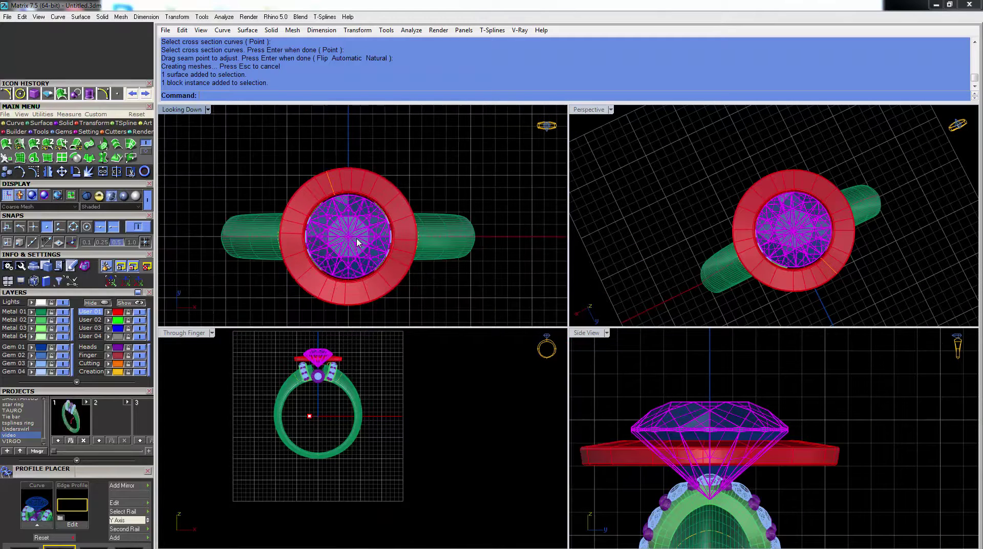
right_click(357, 242)
click(390, 256)
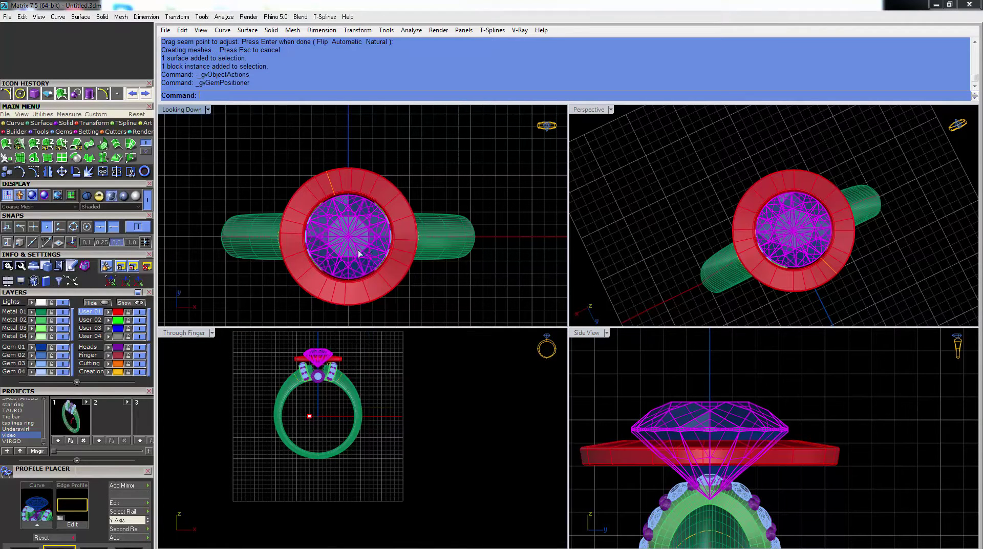
drag(307, 277, 302, 289)
click(314, 351)
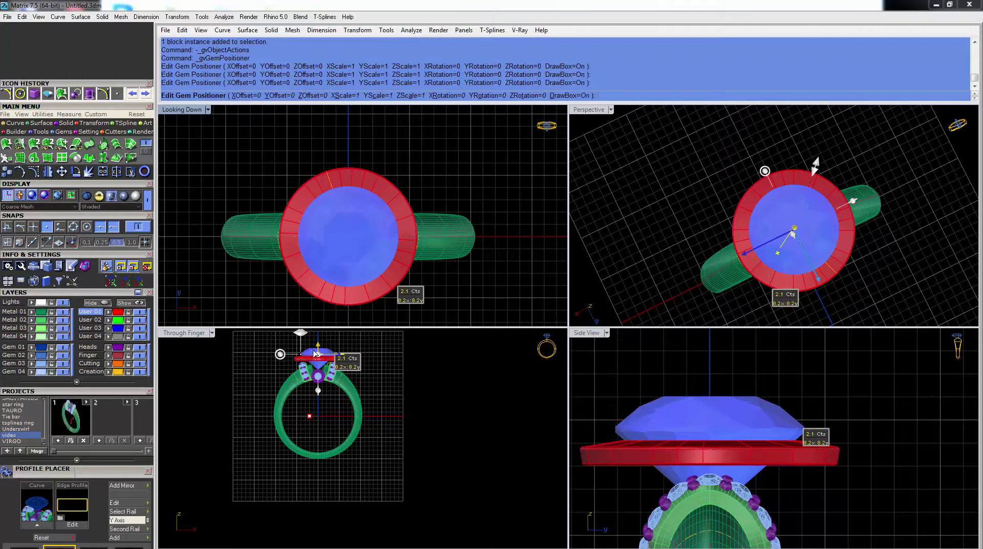
right_click(314, 352)
Move the center diamond slightly upward above the halo rim in the Through Finger view.
scroll(313, 353, up, 6)
right_drag(312, 352, 307, 467)
scroll(308, 466, up, 2)
click(308, 465)
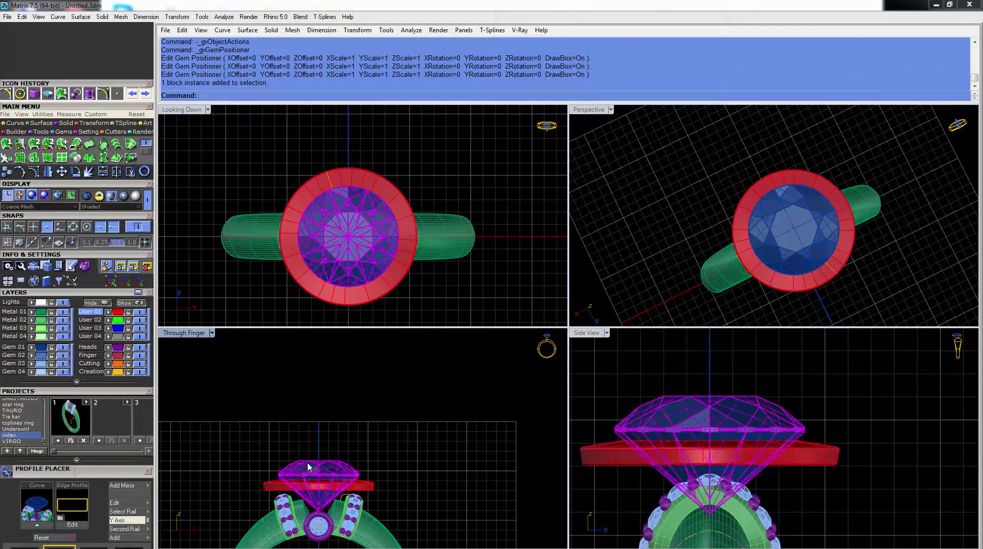
scroll(308, 463, up, 4)
drag(308, 468, 308, 463)
Assign the swept halo rim surface to the Metal 03 layer.
click(772, 297)
right_drag(772, 297, 608, 129)
double_click(595, 114)
click(520, 281)
click(477, 298)
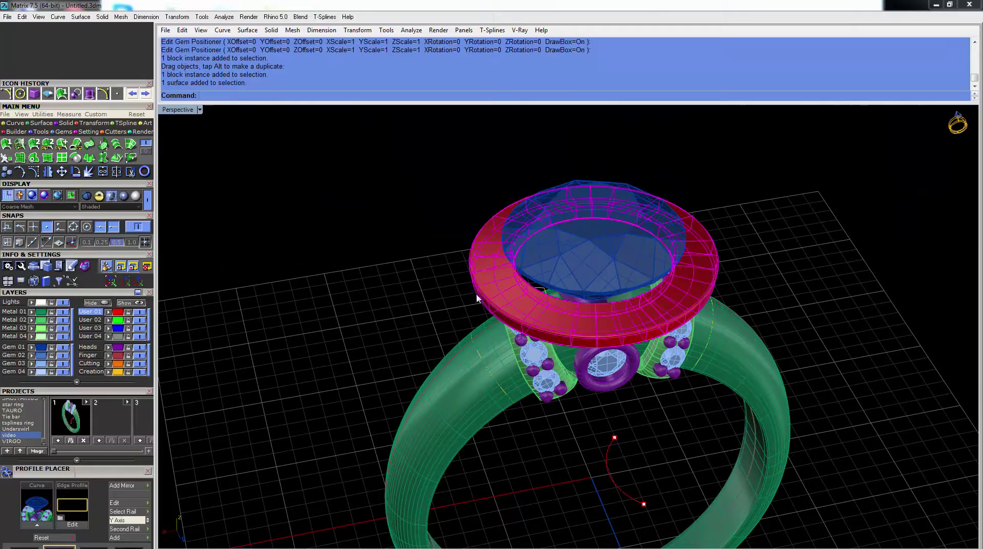
click(30, 329)
Extract a circular isocurve from the halo rim's upper face, snapped to the midpoint of the face's width.
scroll(524, 338, up, 6)
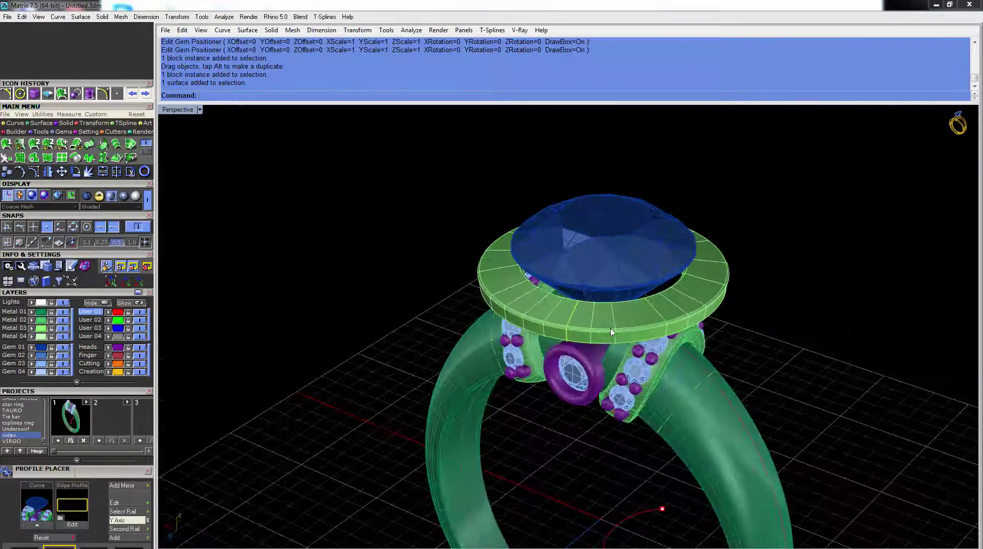
click(538, 314)
right_drag(538, 314, 494, 314)
middle_click(494, 313)
click(536, 389)
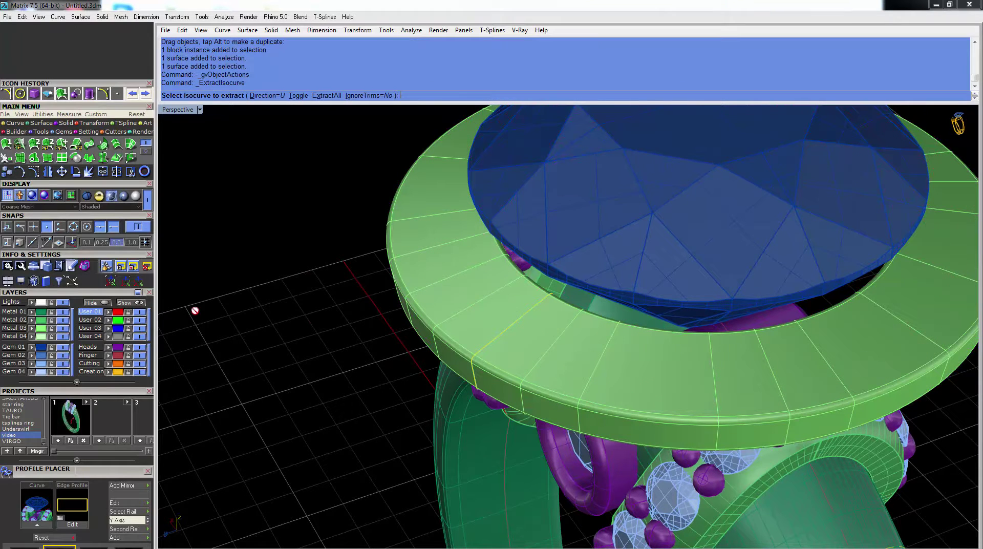
click(51, 229)
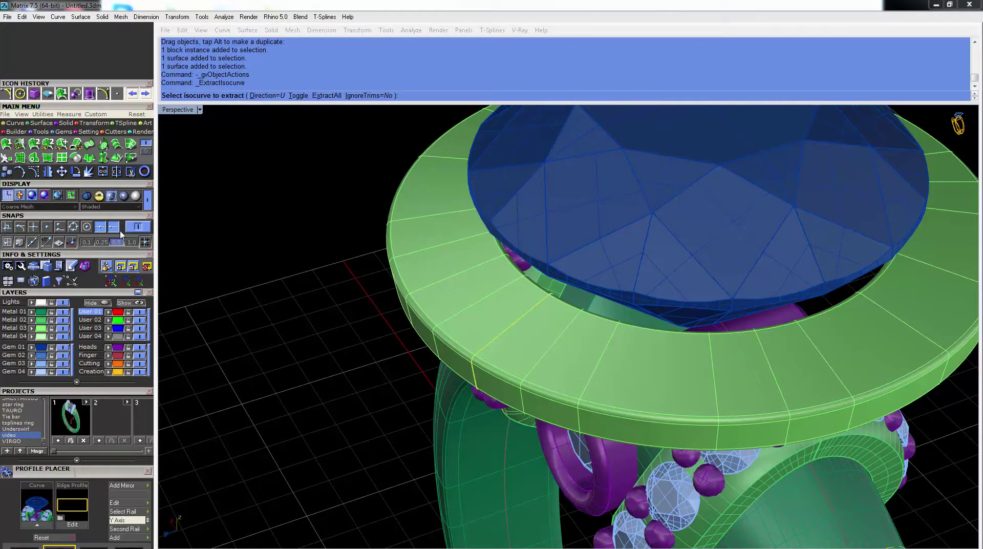
click(512, 325)
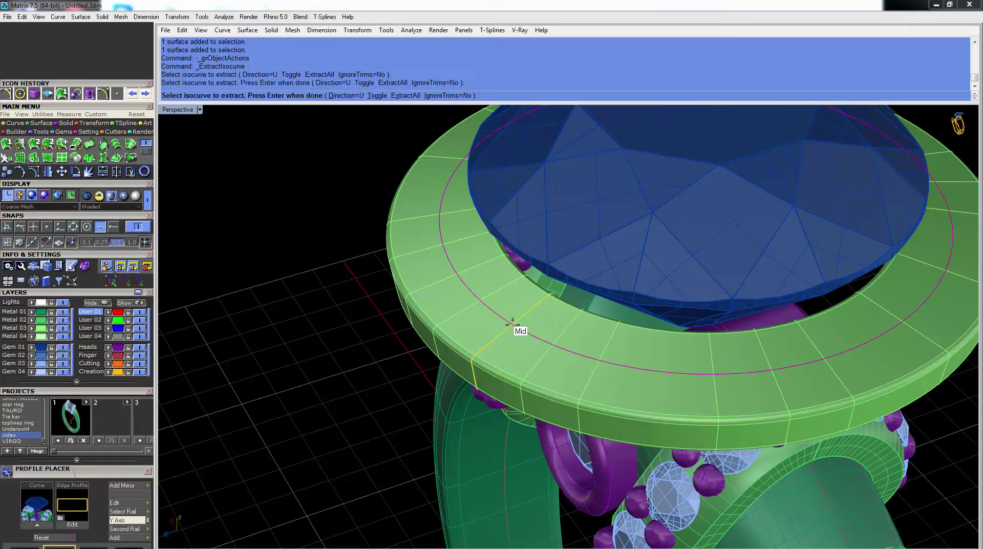
right_click(513, 326)
Start Gem on Curve with the extracted isocurve and orient the round gems to Object, picking the rim surface.
scroll(513, 328, down, 6)
right_drag(609, 350, 541, 321)
scroll(512, 303, up, 6)
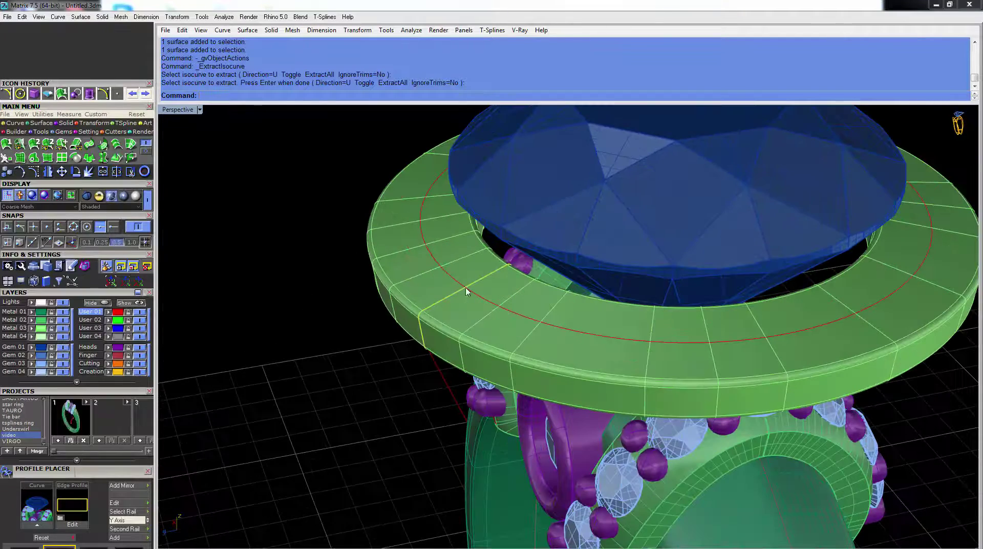
click(466, 291)
click(473, 314)
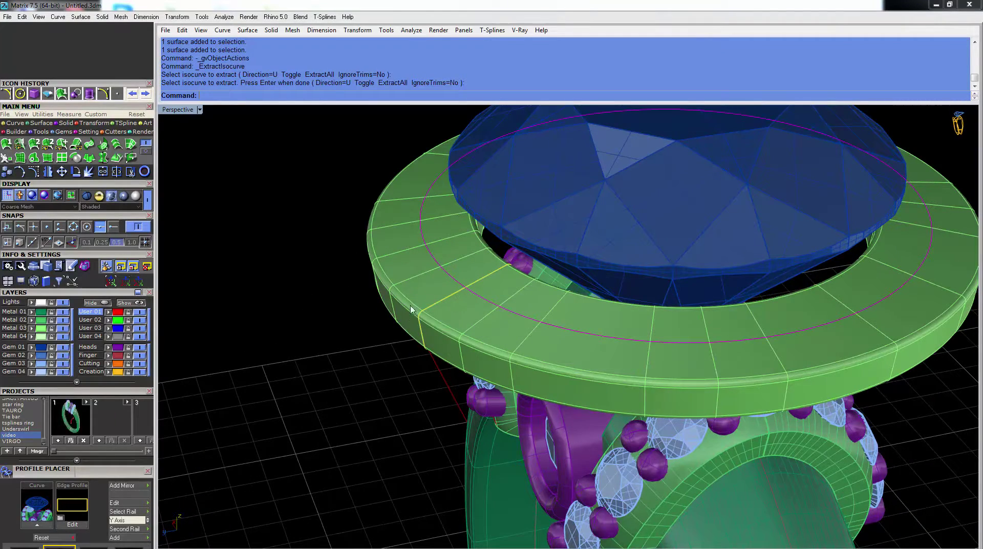
shift+right_drag(468, 271, 443, 319)
scroll(443, 319, down, 2)
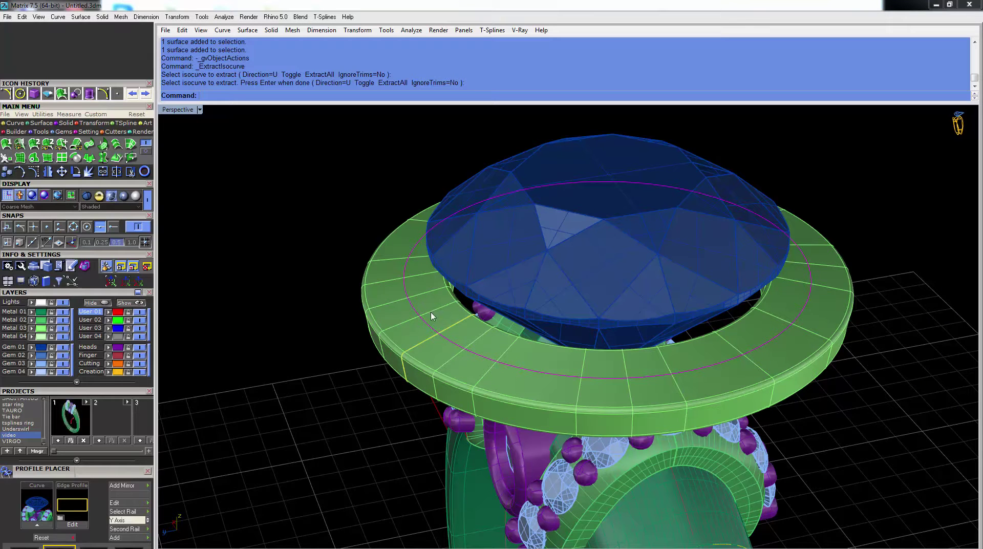
middle_click(529, 390)
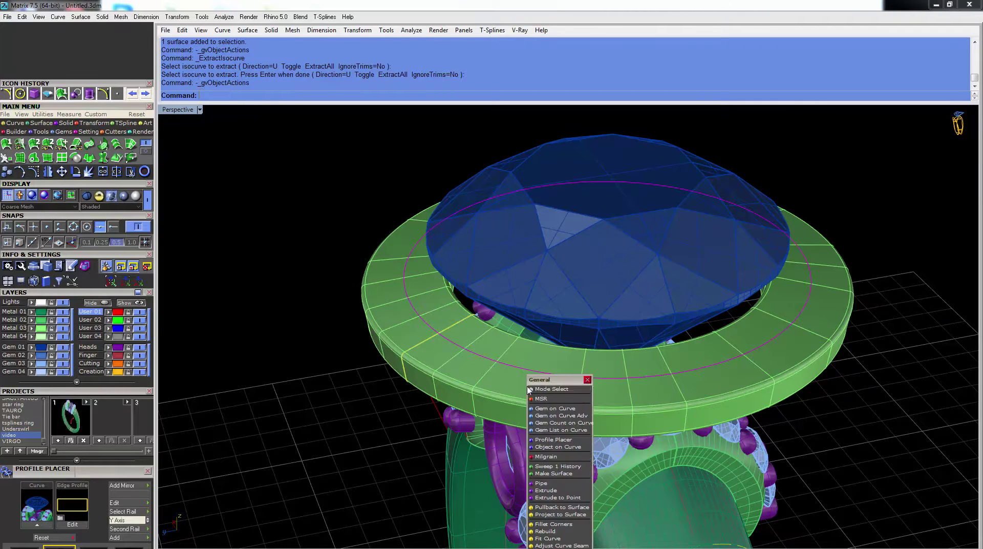
click(555, 408)
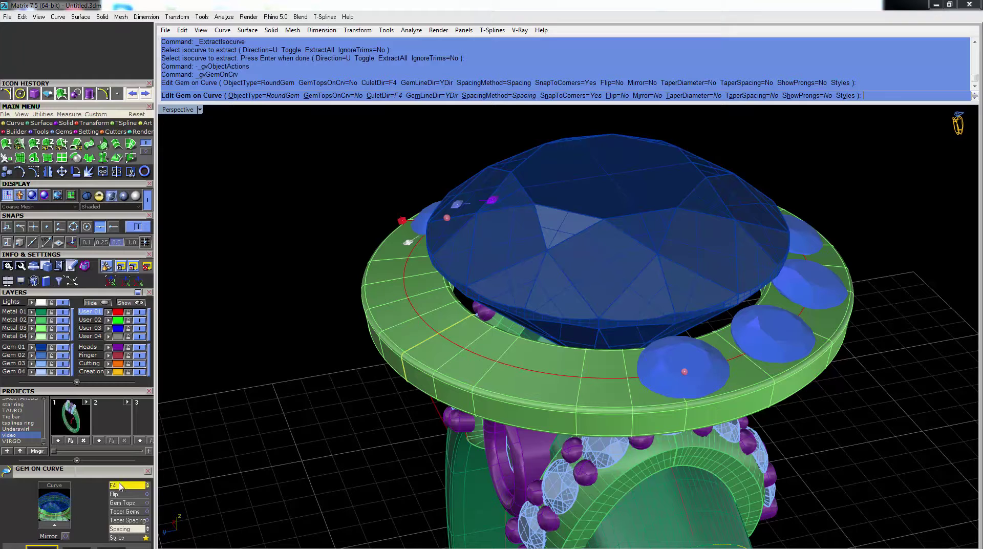
click(119, 486)
click(120, 487)
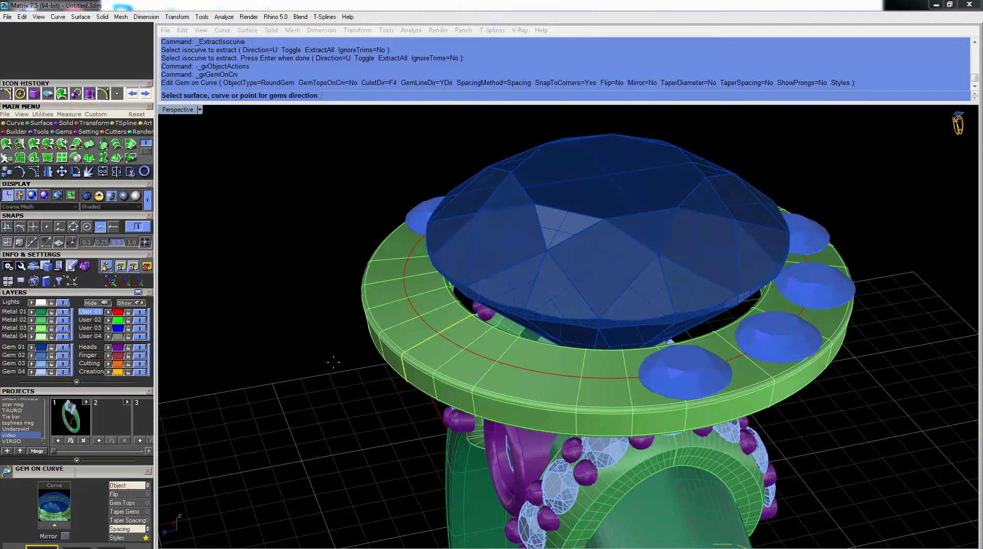
click(389, 321)
Extend the row of gems along the curve so it runs all the way around the halo rim.
right_drag(376, 208, 467, 248)
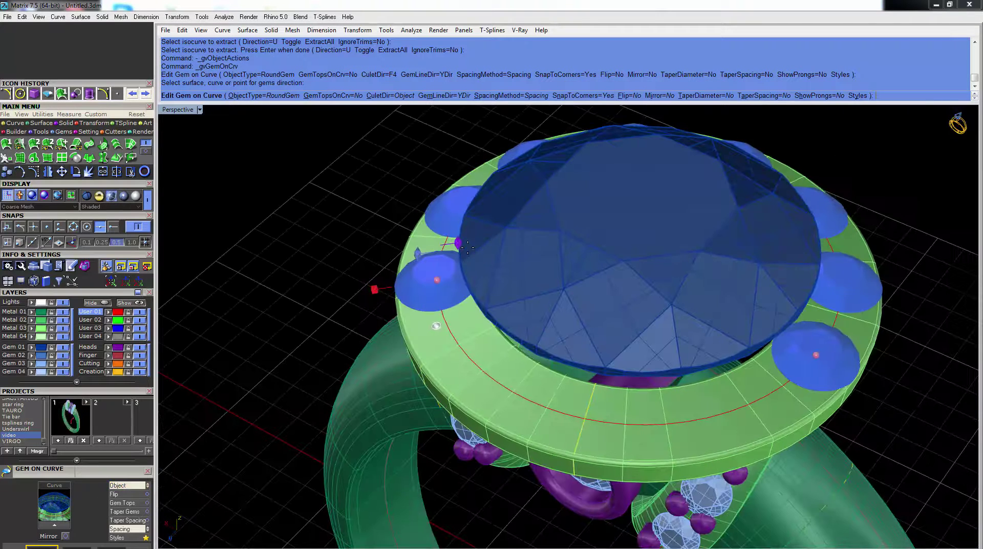
drag(435, 278, 748, 396)
right_drag(748, 397, 666, 358)
scroll(665, 358, down, 3)
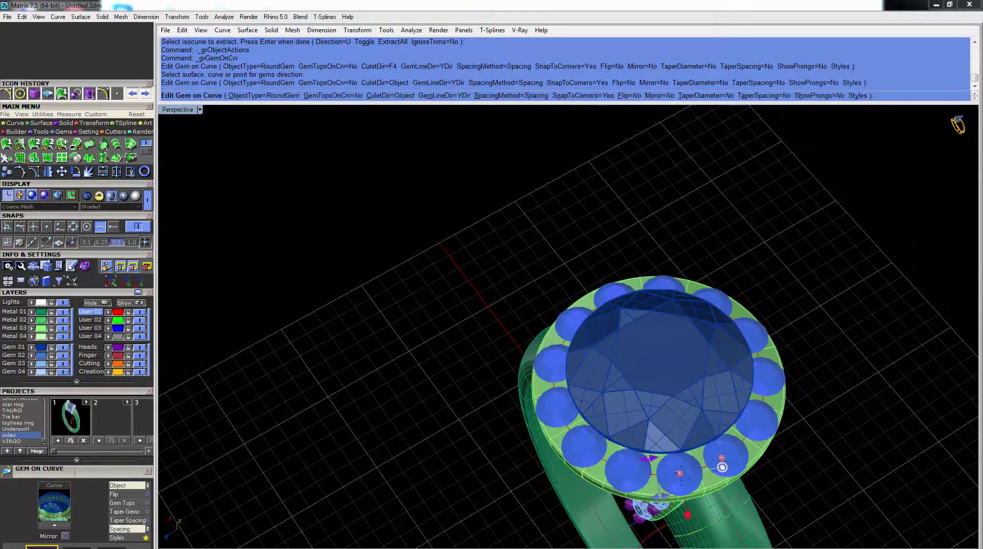
Reduce the halo gems' size so they fit within the width of the rim's upper face.
scroll(618, 390, up, 2)
scroll(618, 391, up, 3)
drag(638, 394, 654, 390)
drag(762, 338, 738, 352)
scroll(752, 368, down, 3)
right_drag(759, 378, 600, 247)
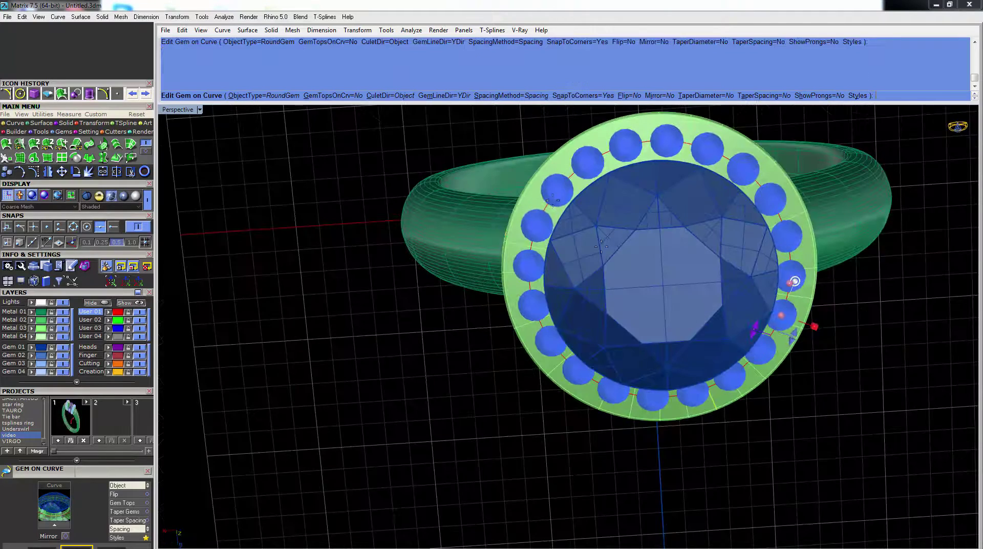
Fine-tune the gems' size and spacing so the row closes evenly around the rim, and accept the placement.
double_click(189, 110)
scroll(273, 207, up, 5)
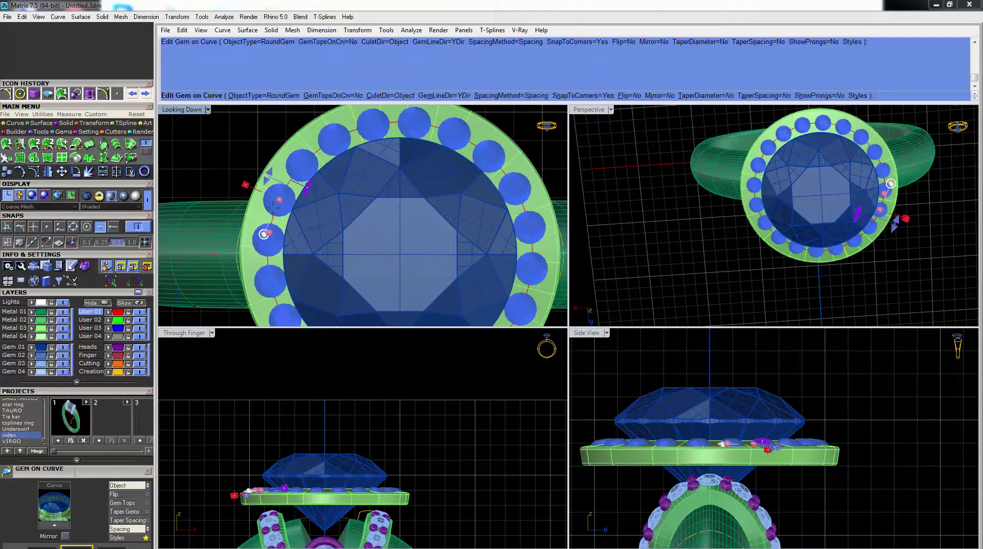
drag(267, 175, 307, 182)
click(307, 182)
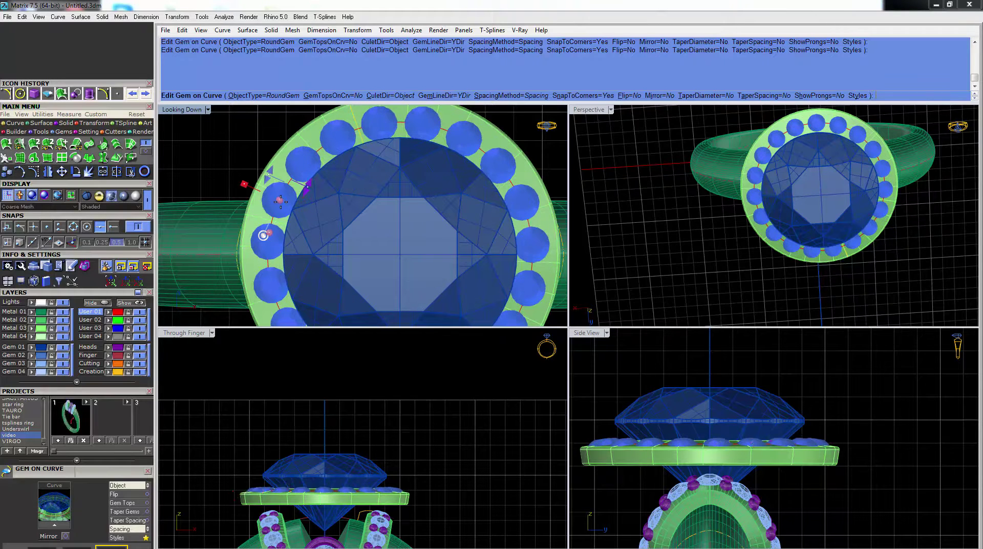
scroll(363, 215, down, 5)
key(Return)
Select the ring of small halo gems and start Channel Builder on them.
right_drag(607, 241, 612, 142)
double_click(586, 110)
click(540, 347)
right_drag(487, 354, 712, 161)
key(Escape)
right_drag(640, 198, 619, 291)
click(508, 272)
key(Escape)
scroll(618, 291, up, 3)
click(619, 290)
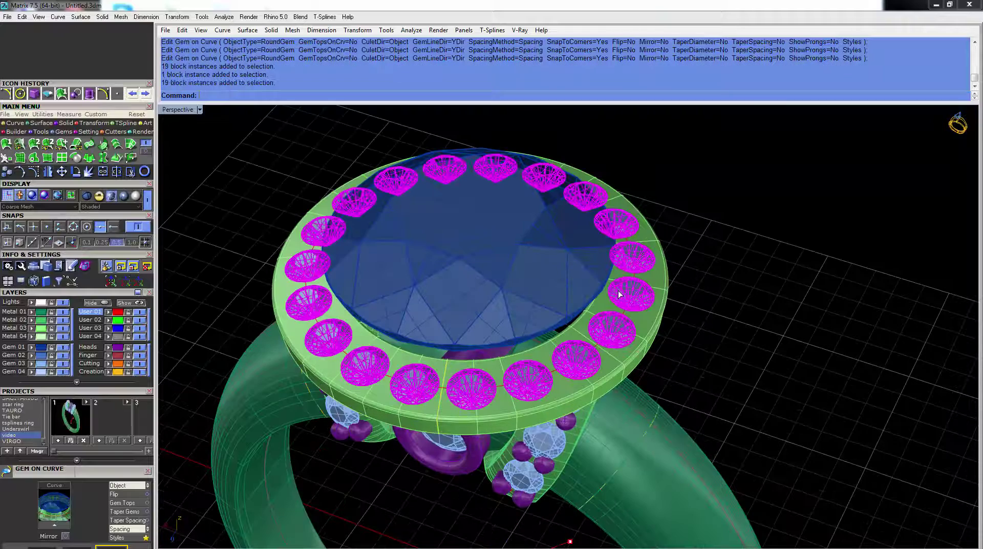
middle_click(618, 294)
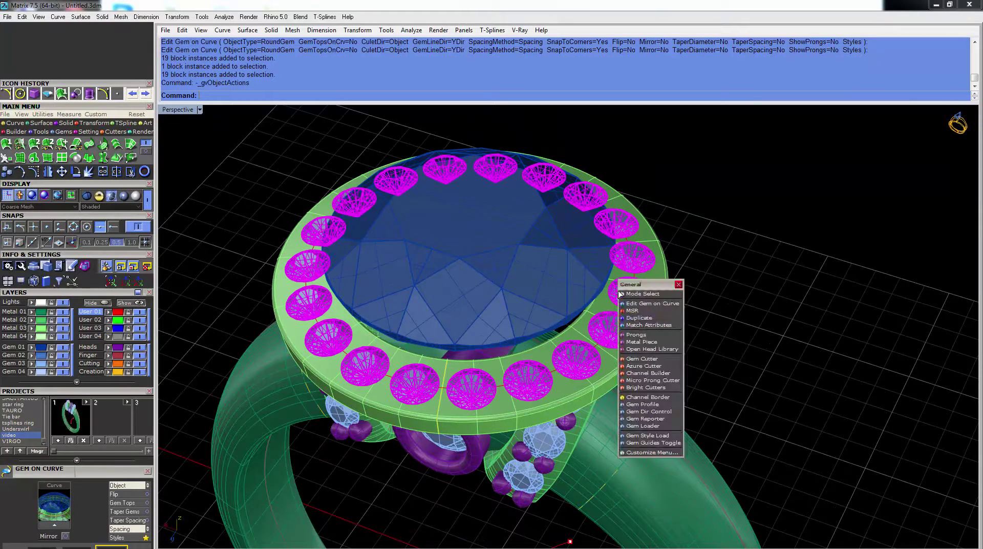
click(666, 373)
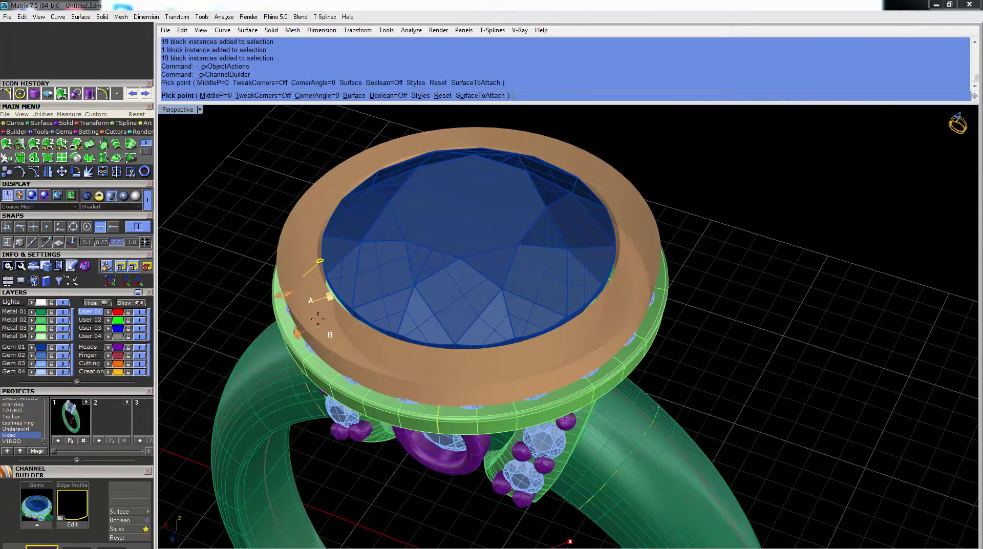
Set the Through Finger view to Wireframe display and frame the channel preview around the halo rim.
right_drag(324, 265, 228, 141)
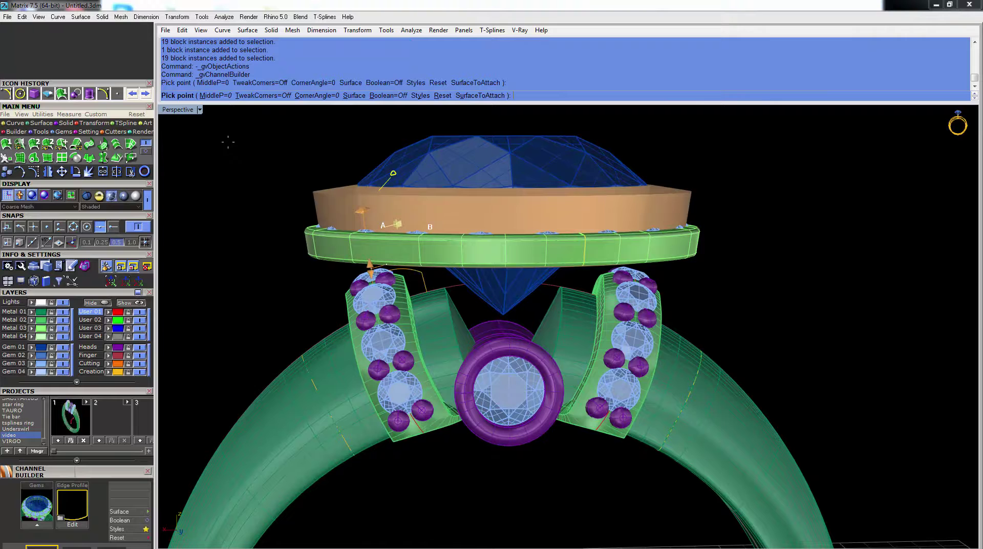
double_click(186, 111)
right_drag(345, 473, 344, 401)
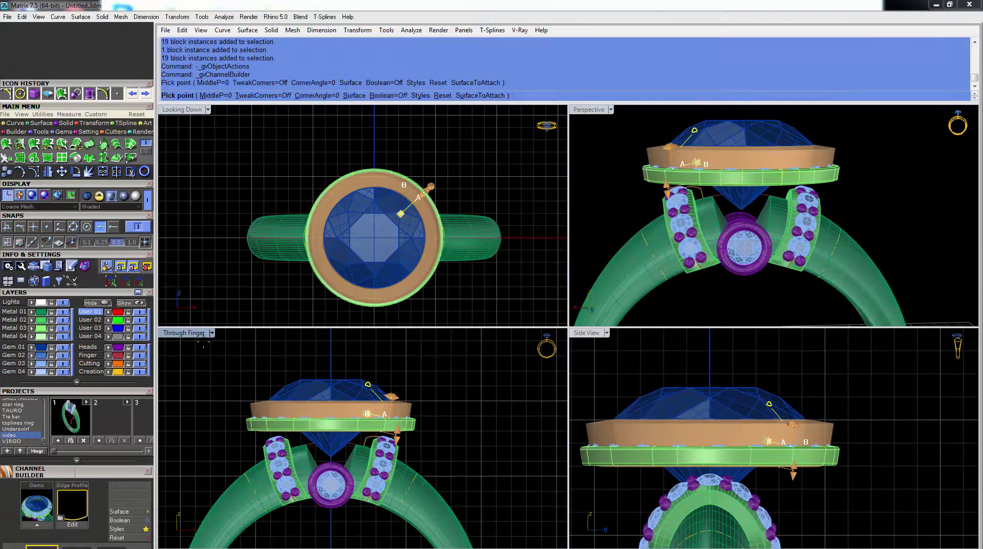
click(186, 334)
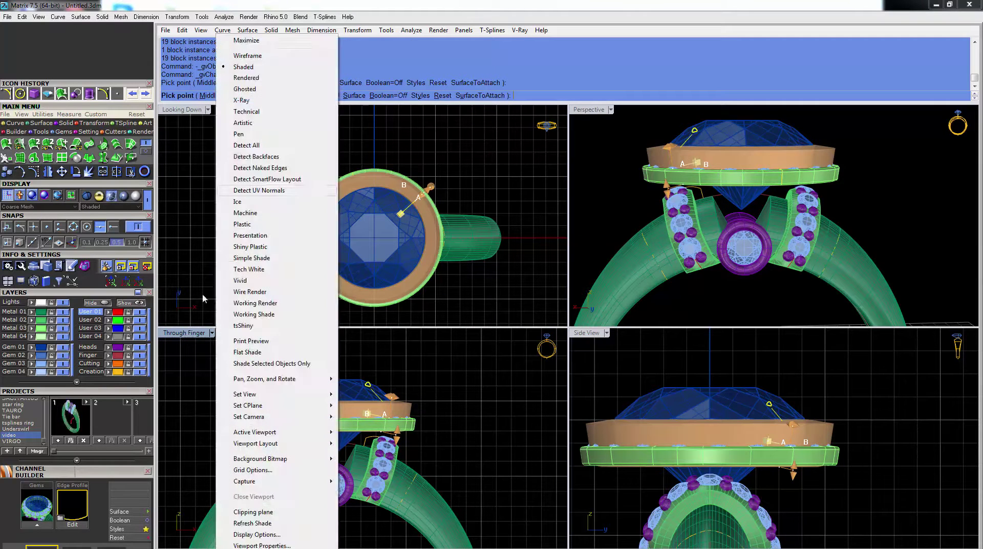
click(248, 56)
scroll(453, 420, up, 3)
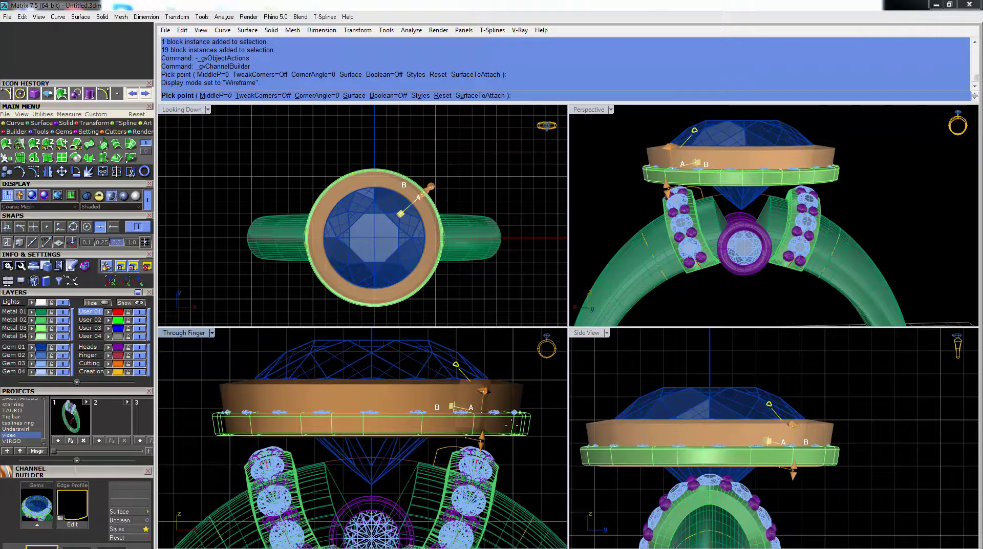
Adjust the channel preview's lower edge against the halo rim in the Through Finger view, check it in perspective, and accept the channel solid.
scroll(515, 427, up, 1)
drag(470, 440, 472, 430)
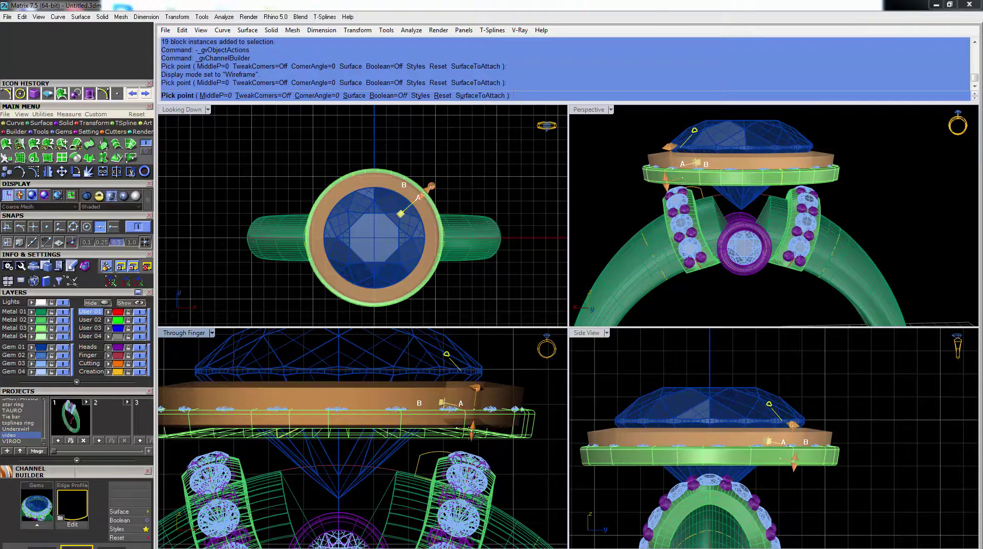
scroll(470, 429, up, 2)
drag(466, 429, 466, 425)
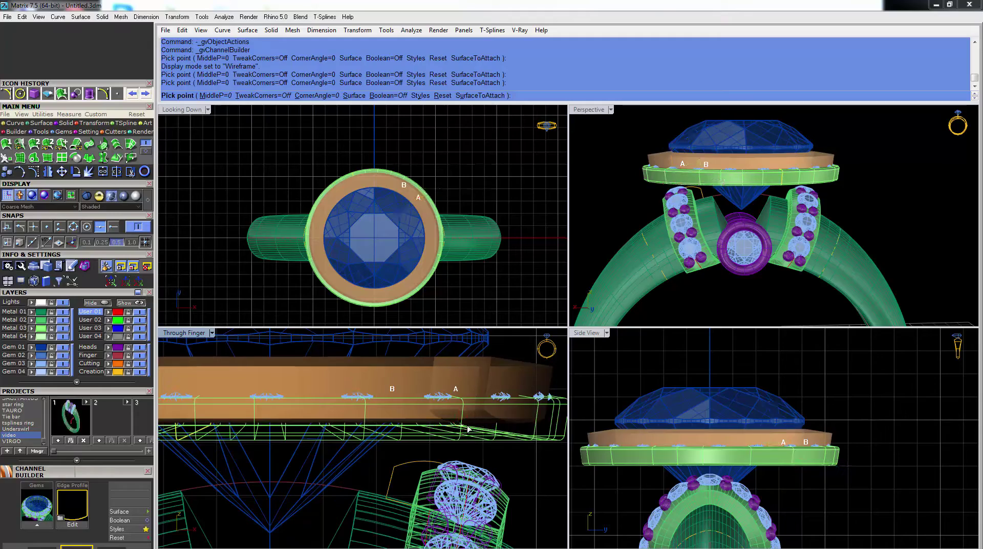
double_click(583, 108)
right_drag(562, 238, 589, 330)
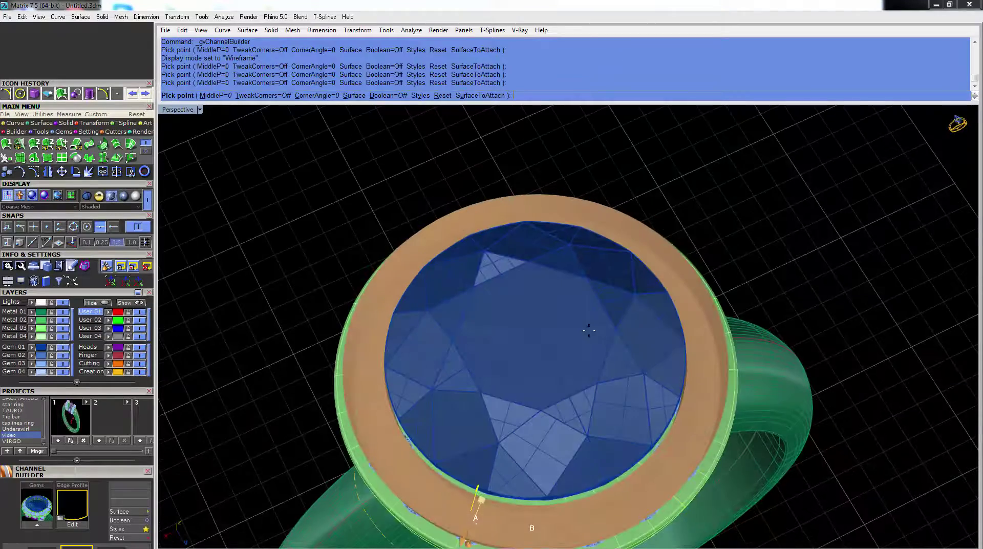
right_drag(550, 388, 494, 281)
right_click(493, 281)
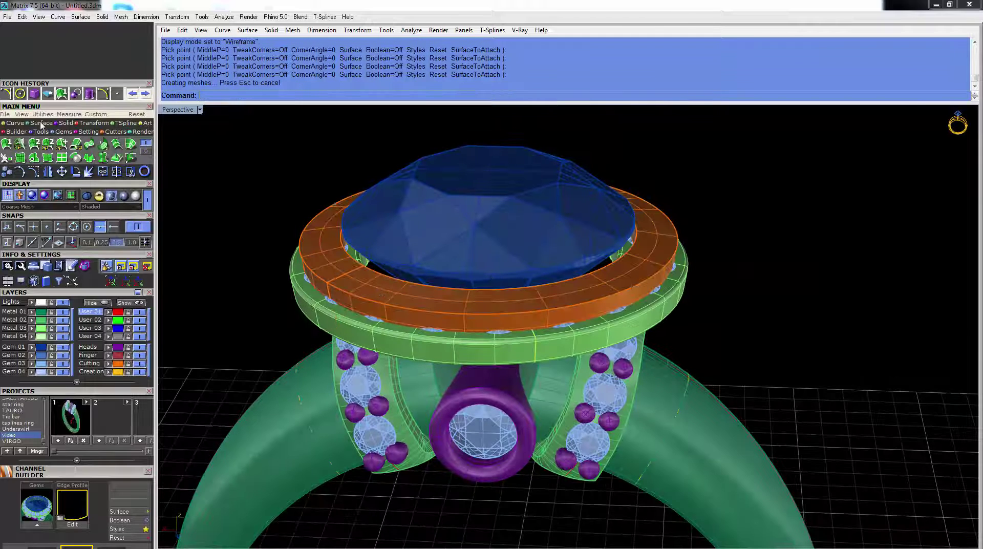
Subtract the channel solid from the halo rim with Boolean Difference and delete the leftover cutting solid.
click(65, 123)
click(20, 144)
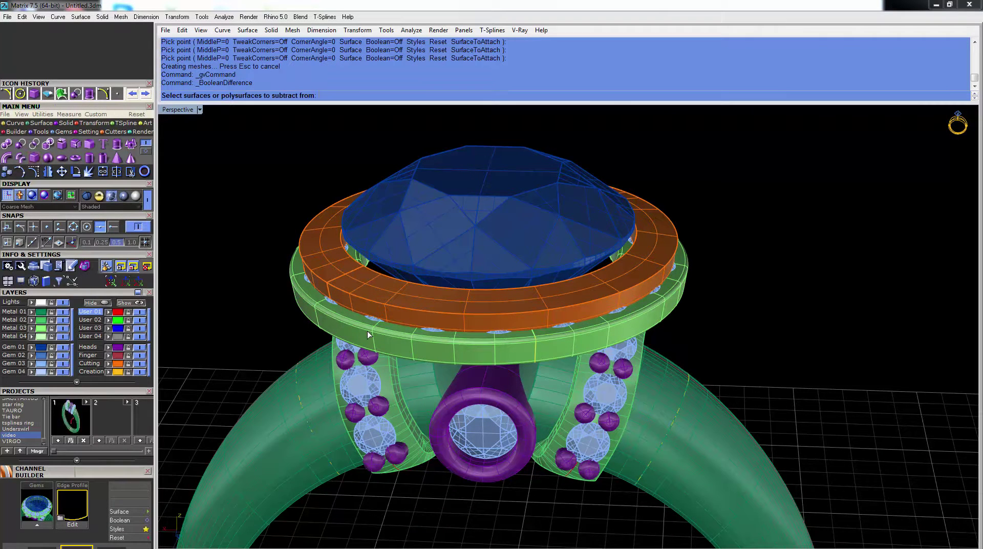
click(304, 315)
right_click(304, 315)
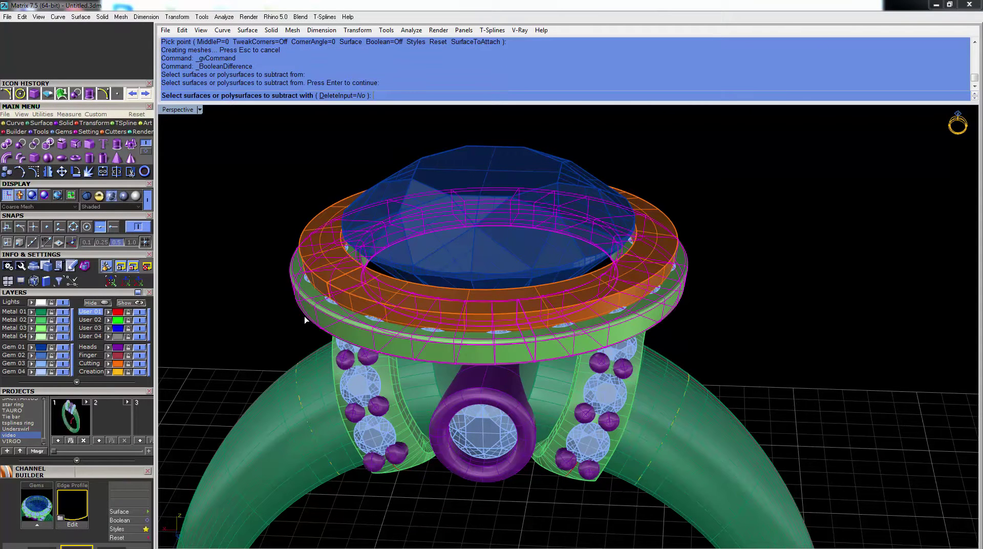
click(309, 225)
right_click(302, 210)
click(320, 227)
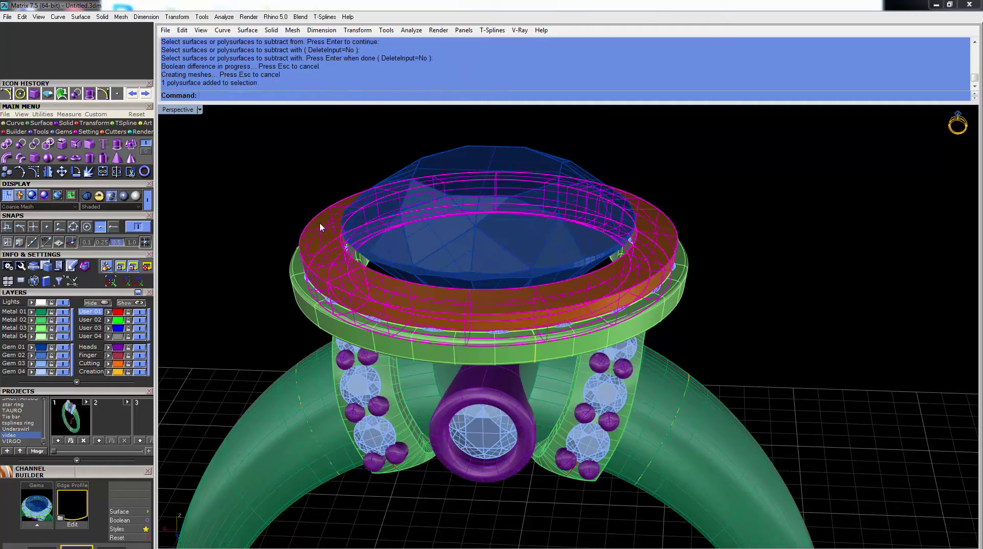
key(Delete)
Lower the whole ring of halo gems slightly into the channel with Gem Positioner and accept.
right_drag(320, 227, 323, 382)
click(323, 379)
right_drag(374, 406, 457, 287)
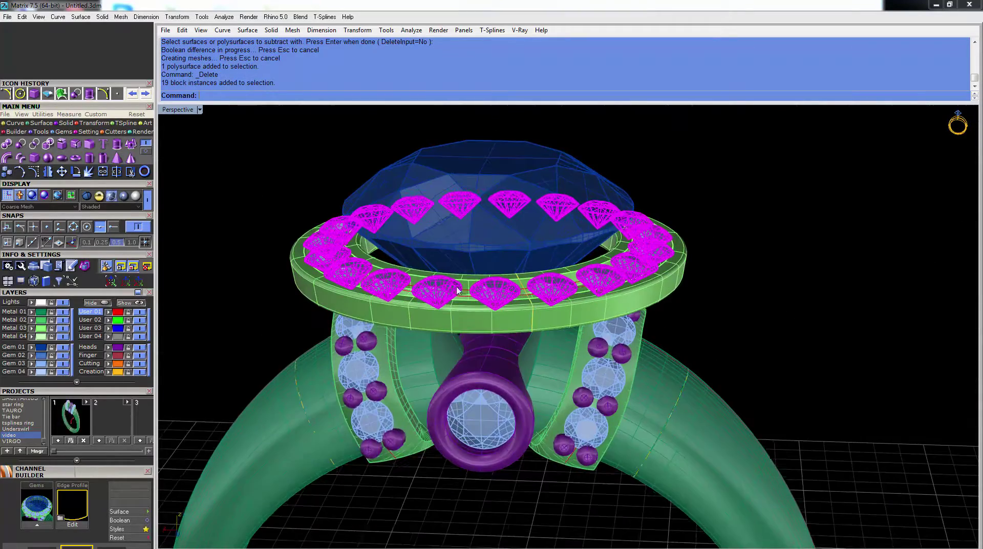
scroll(619, 246, up, 2)
right_drag(620, 250, 561, 335)
click(742, 304)
right_drag(656, 340, 645, 225)
click(537, 286)
right_drag(538, 287, 573, 233)
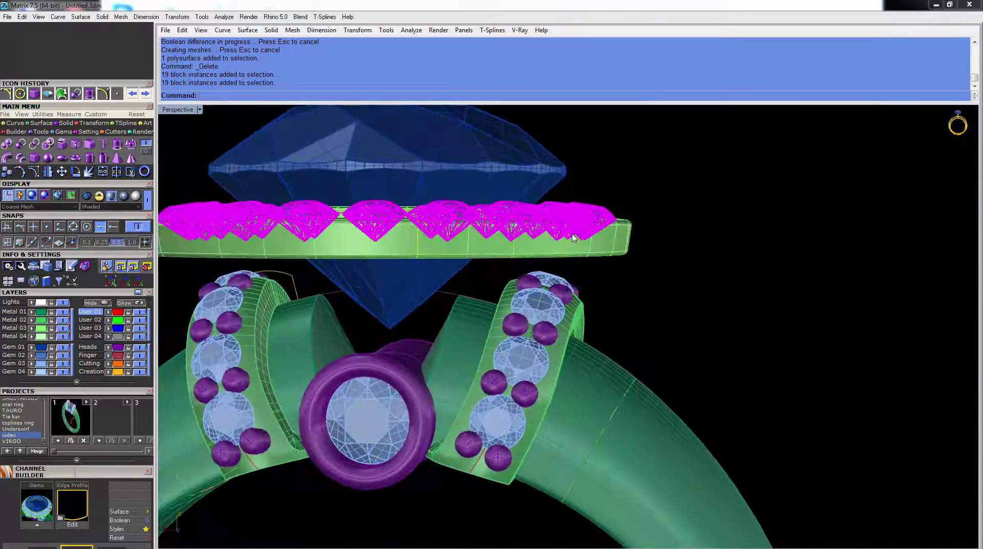
scroll(562, 217, up, 4)
right_drag(307, 198, 572, 256)
middle_click(571, 266)
click(592, 296)
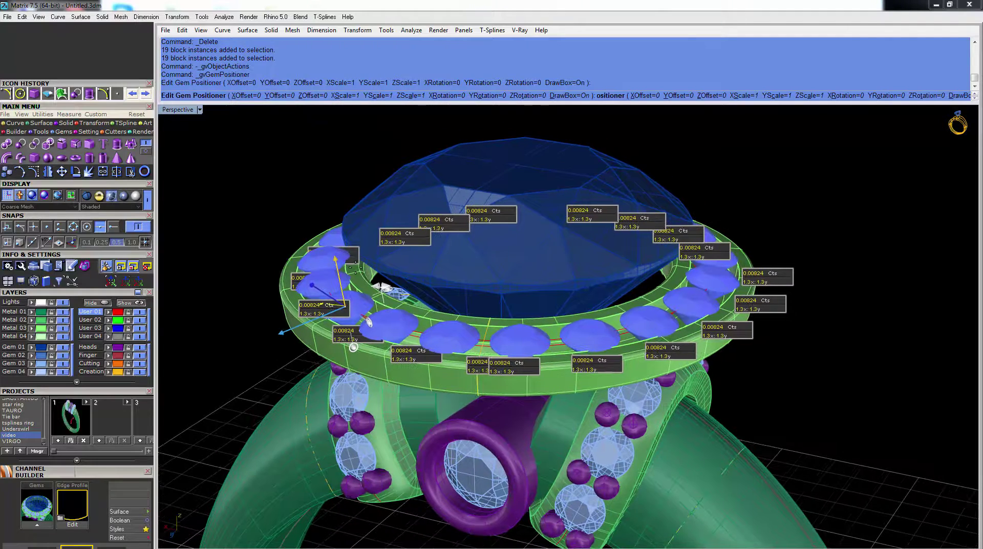
drag(337, 258, 339, 269)
right_click(382, 272)
Add two shared prongs between neighbouring halo gems with Prong Adder, using a nudge of about 36 %, and accept.
right_drag(383, 275, 341, 326)
click(349, 324)
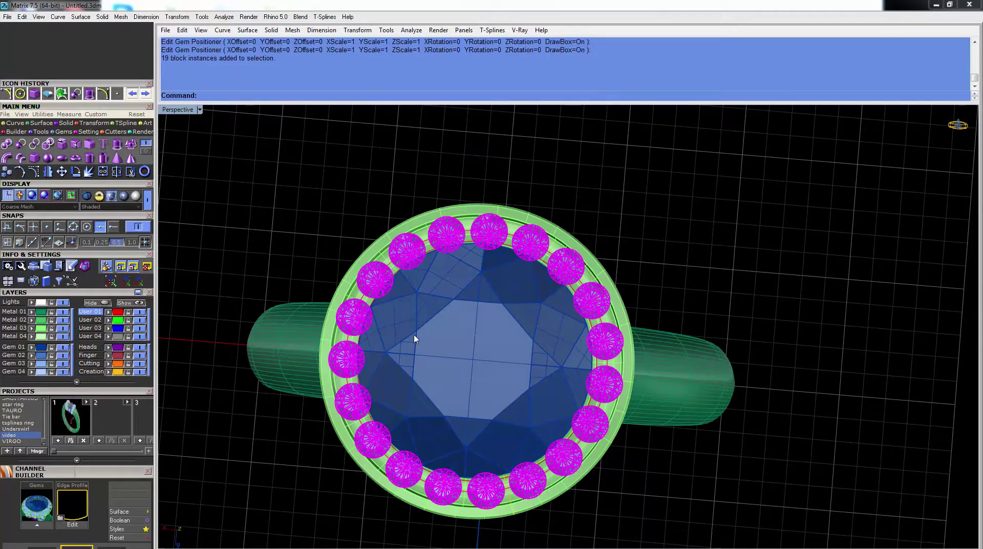
middle_click(415, 338)
click(448, 380)
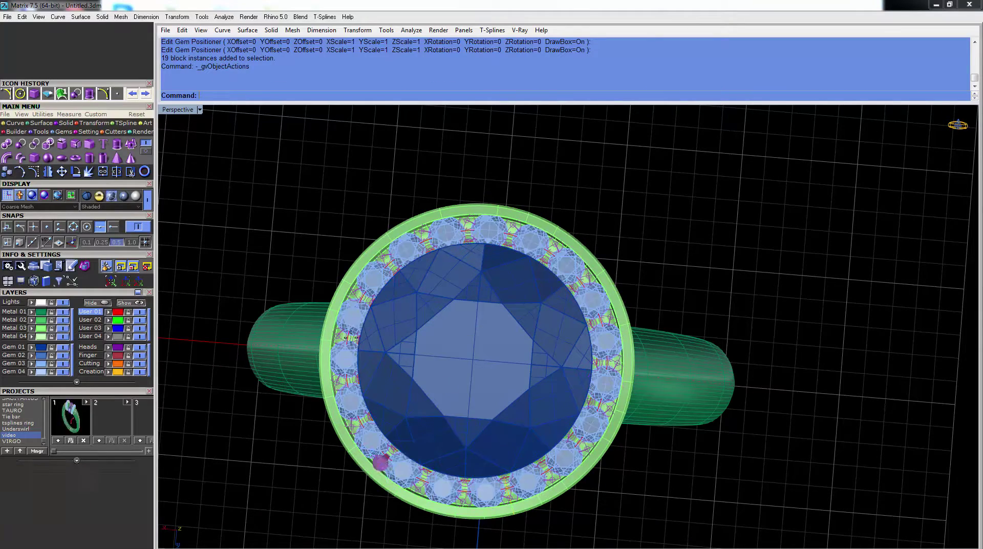
scroll(422, 355, up, 10)
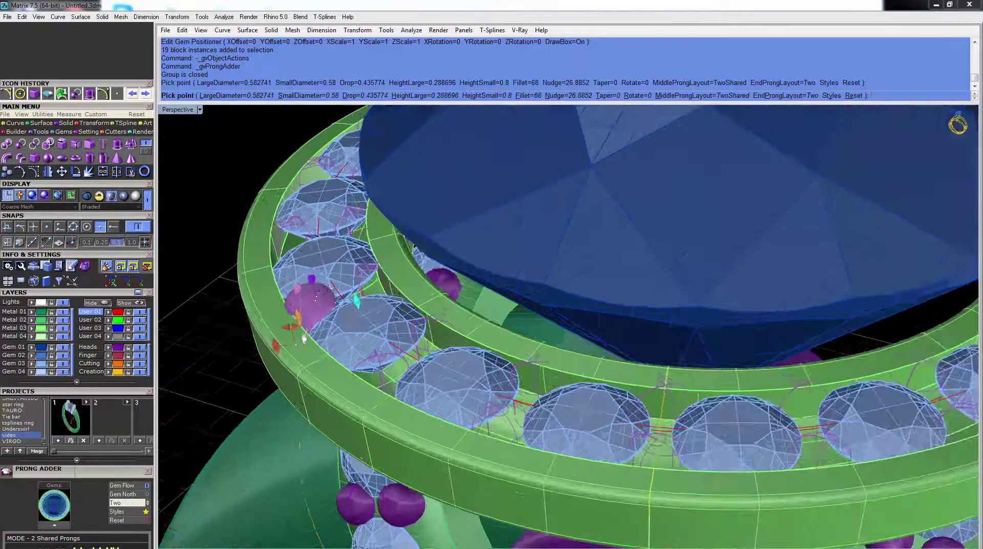
shift+right_drag(528, 318, 565, 221)
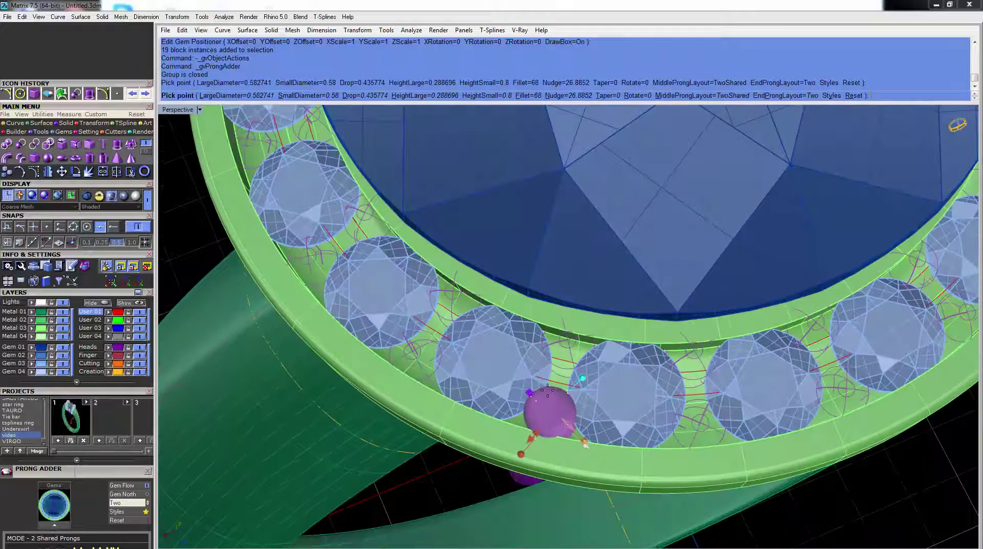
scroll(582, 385, up, 2)
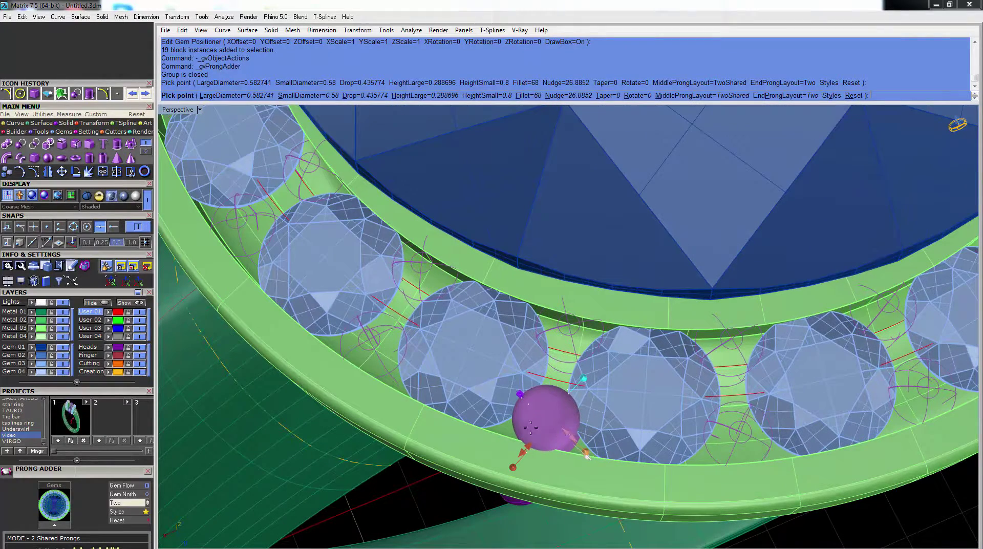
click(527, 391)
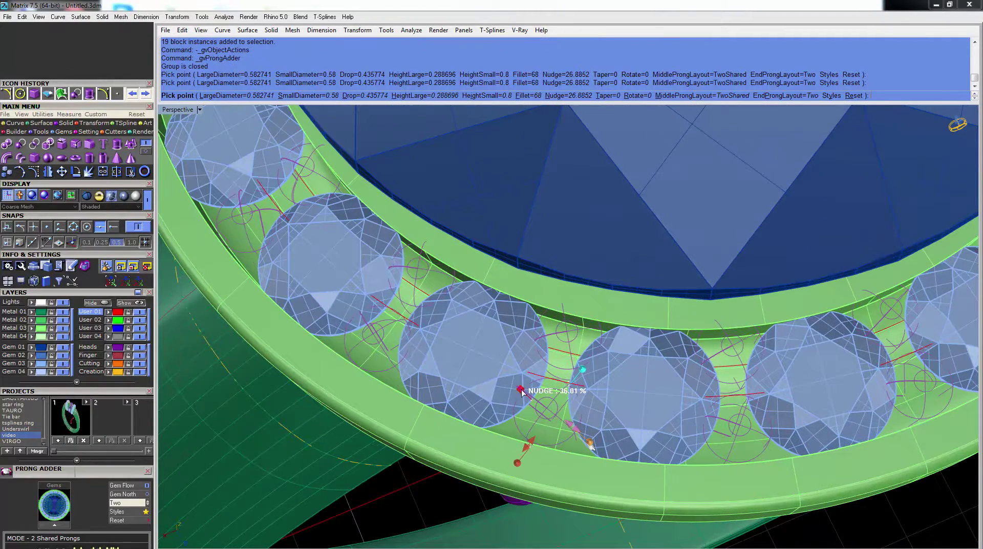
scroll(574, 365, down, 2)
scroll(574, 364, down, 1)
shift+right_drag(574, 365, 485, 289)
scroll(486, 290, down, 4)
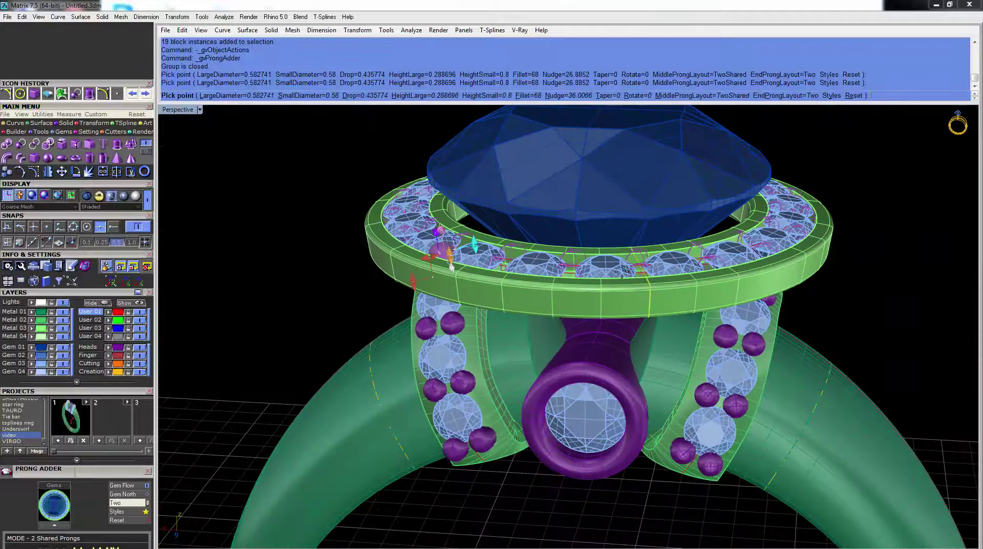
right_click(659, 264)
Select the whole ring model, save it to the second slot of the video project, and clear the selection.
shift+right_drag(615, 220, 564, 182)
scroll(563, 182, down, 6)
right_drag(555, 256, 527, 268)
click(503, 291)
right_drag(497, 317, 485, 236)
scroll(444, 194, up, 4)
shift+right_drag(444, 193, 467, 257)
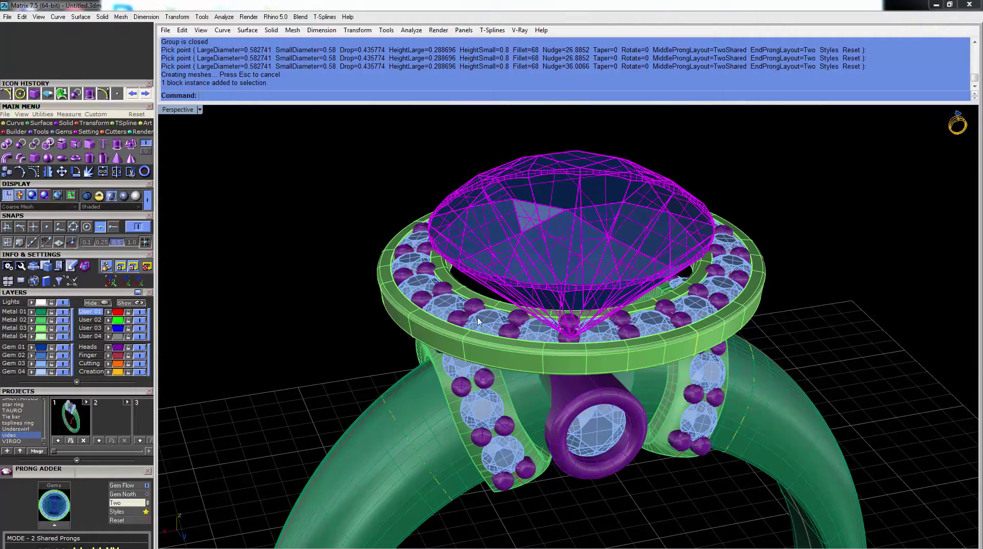
scroll(472, 258, down, 5)
drag(359, 154, 688, 471)
click(99, 440)
click(408, 284)
Start a Head Builder head with four diagonal prongs on the center diamond and set it to 0 rails.
scroll(512, 262, up, 5)
right_drag(519, 260, 486, 214)
scroll(484, 214, up, 5)
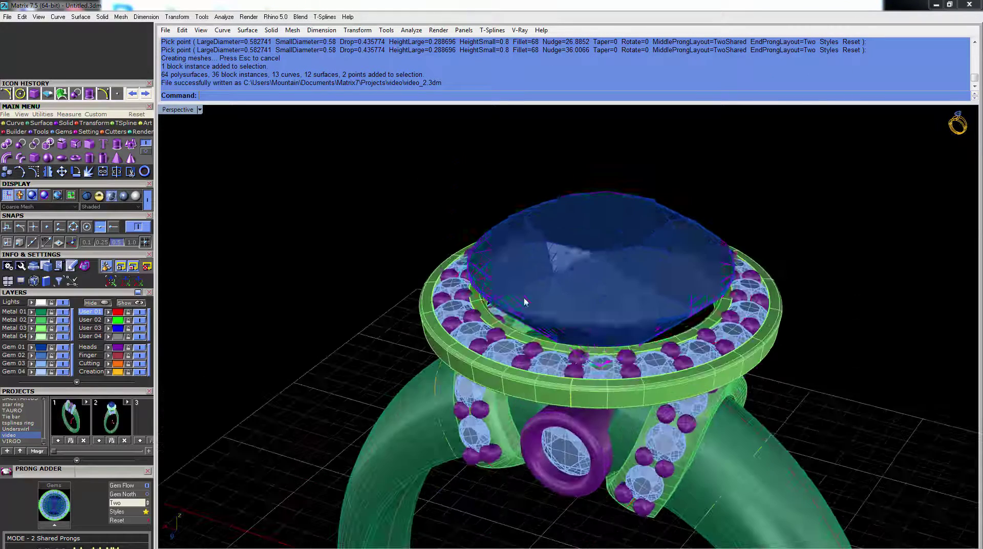
click(530, 295)
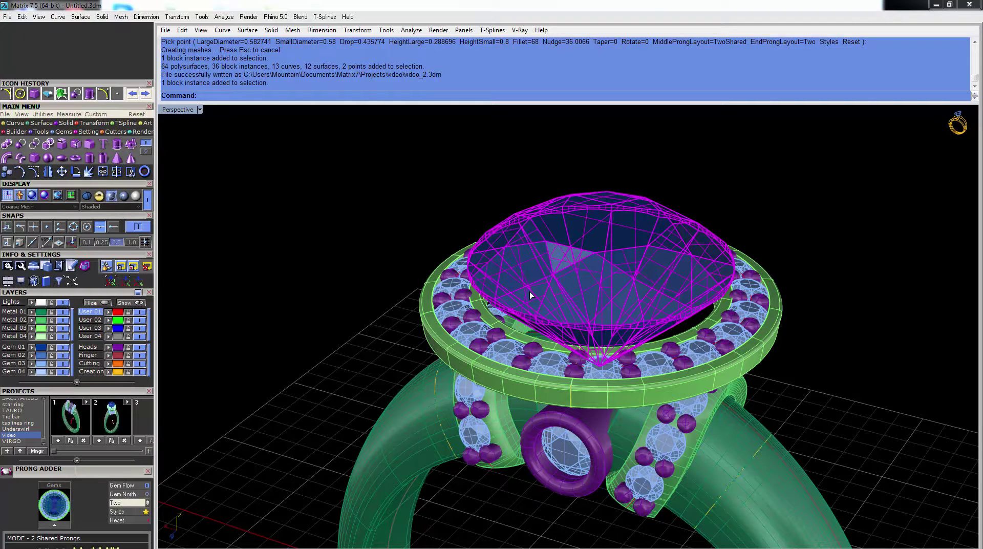
right_click(531, 295)
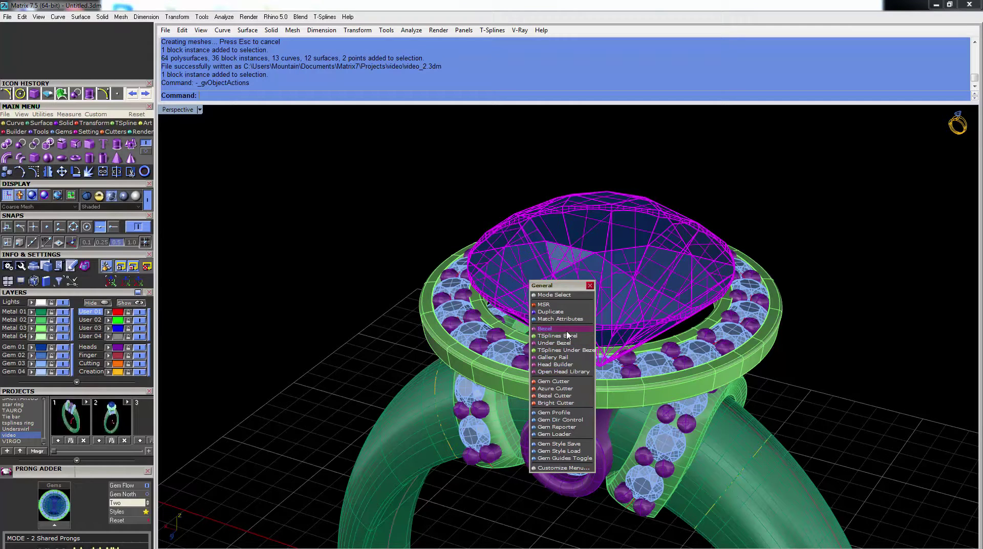
click(569, 365)
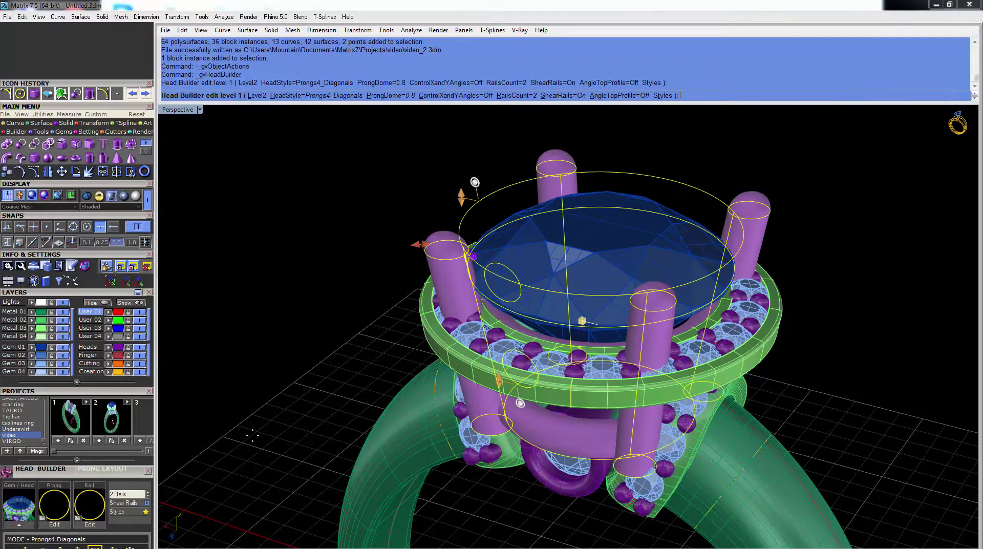
drag(128, 471, 128, 231)
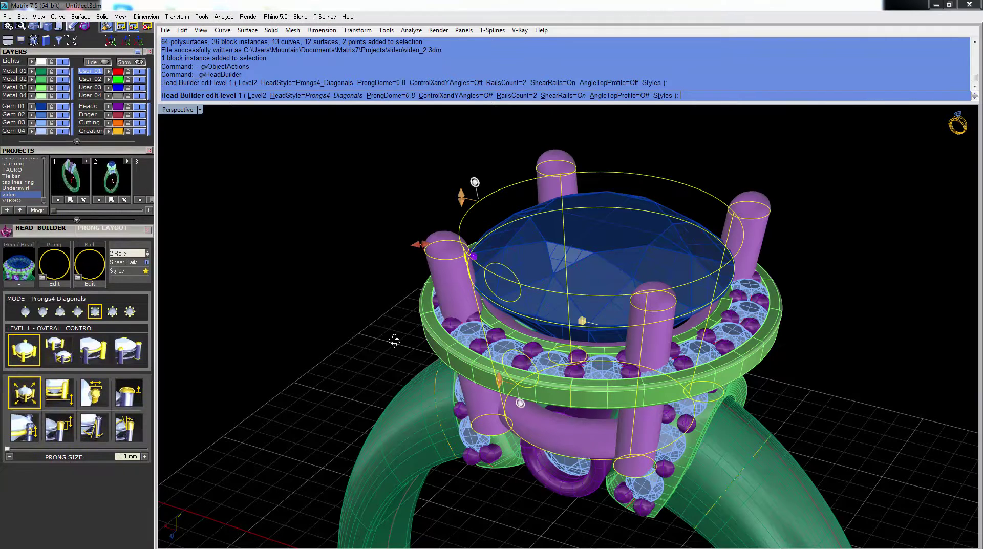
right_drag(395, 341, 531, 367)
right_drag(503, 328, 496, 383)
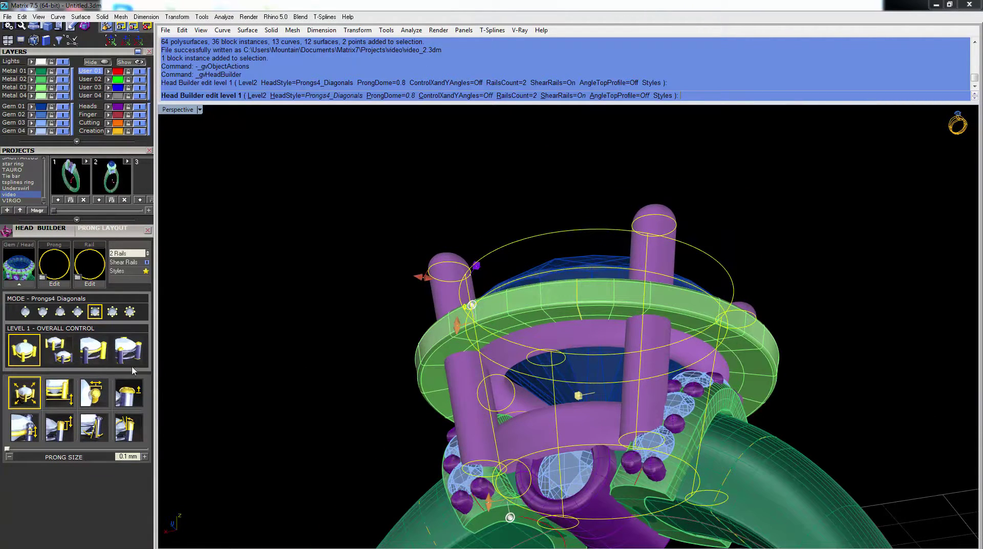
click(131, 254)
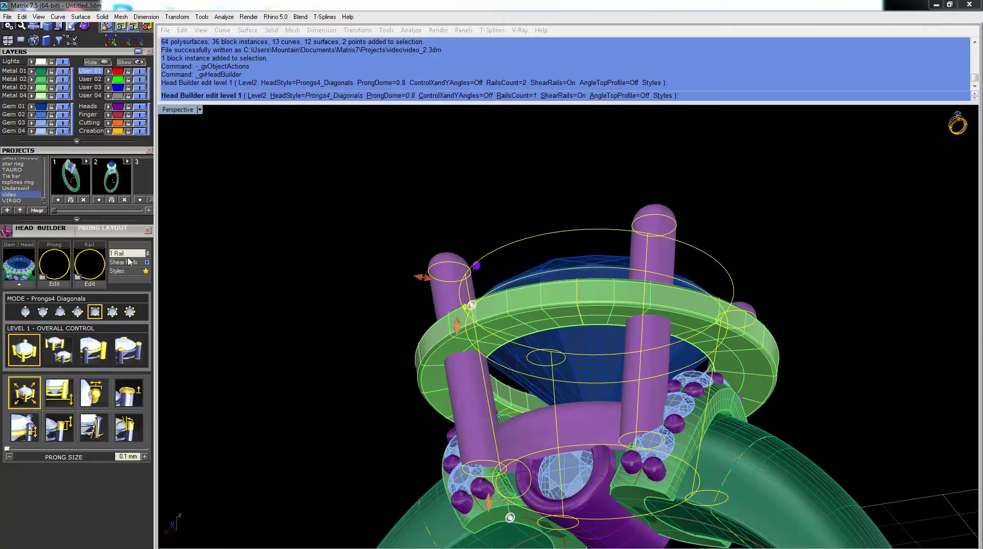
click(128, 254)
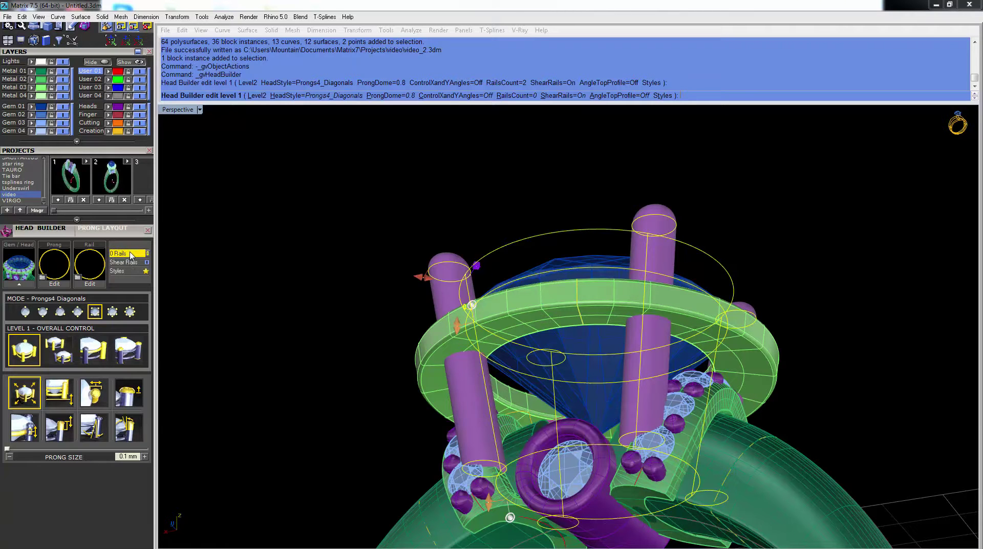
Slim the head's four prongs and set the prong nudge to 0.23 mm at the center diamond's edge.
right_drag(399, 279, 513, 352)
right_drag(495, 315, 512, 328)
right_drag(450, 290, 469, 312)
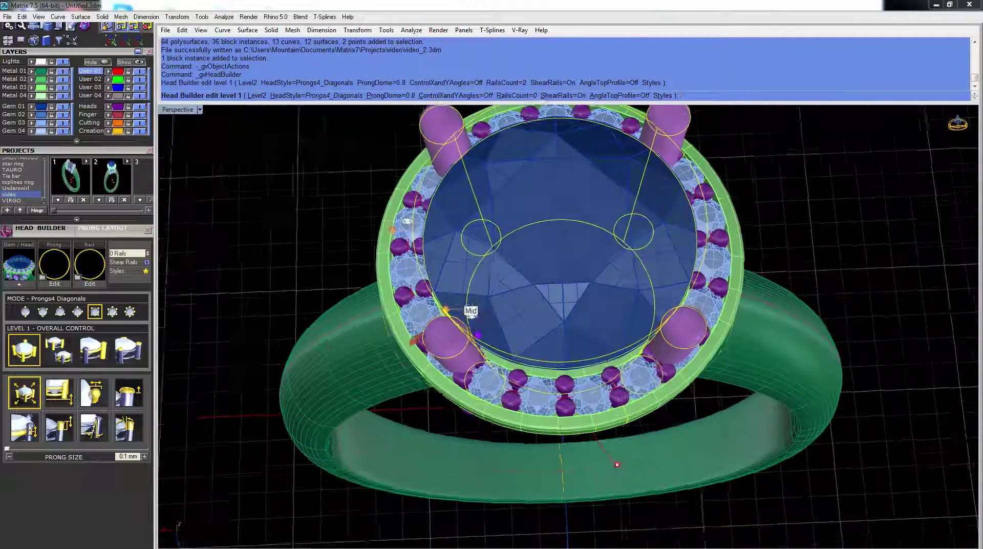
scroll(445, 338, up, 4)
drag(417, 348, 424, 337)
scroll(460, 353, up, 4)
drag(501, 362, 512, 354)
scroll(558, 287, down, 2)
shift+right_drag(561, 282, 549, 316)
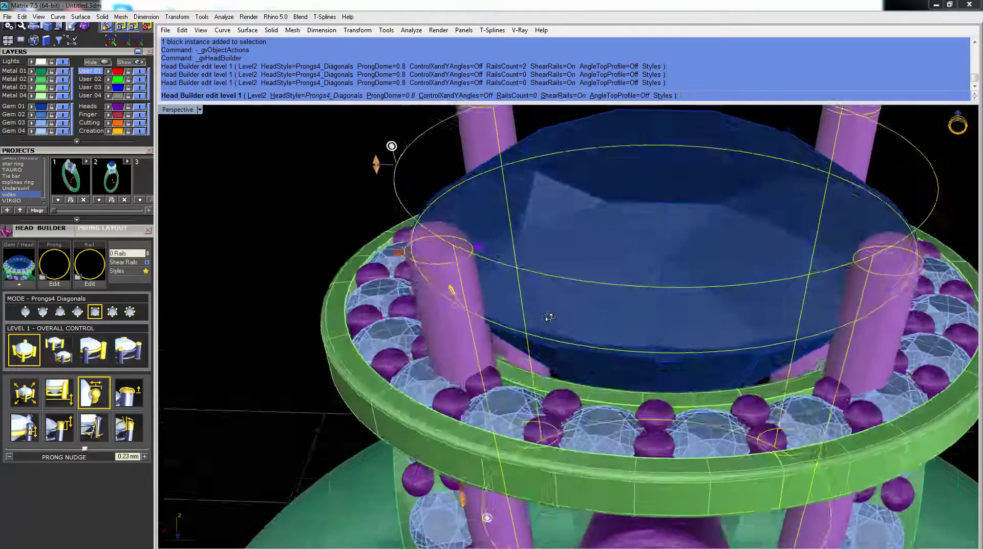
Shorten the prongs from below until they end at the halo rim, with a head drop of -1.66 mm.
scroll(549, 317, down, 3)
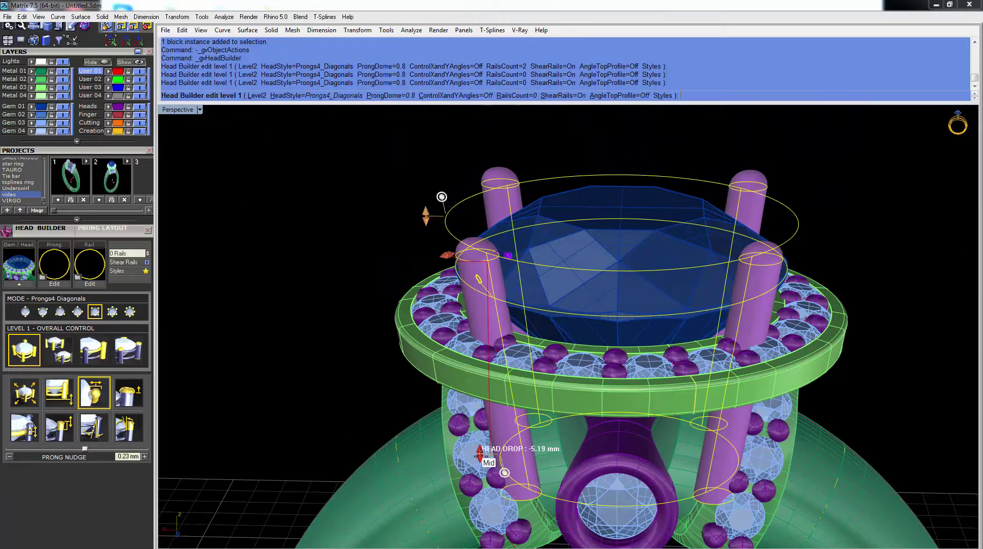
drag(479, 451, 519, 423)
mouse_move(520, 375)
right_down()
mouse_move(521, 341)
mouse_move(518, 380)
right_up()
scroll(476, 353, up, 2)
right_drag(476, 336, 475, 364)
drag(457, 361, 457, 351)
mouse_move(523, 323)
right_down()
mouse_move(483, 264)
mouse_move(437, 301)
mouse_move(527, 409)
mouse_move(519, 361)
mouse_move(526, 341)
right_up()
scroll(532, 342, down, 3)
shift+right_drag(537, 297, 521, 376)
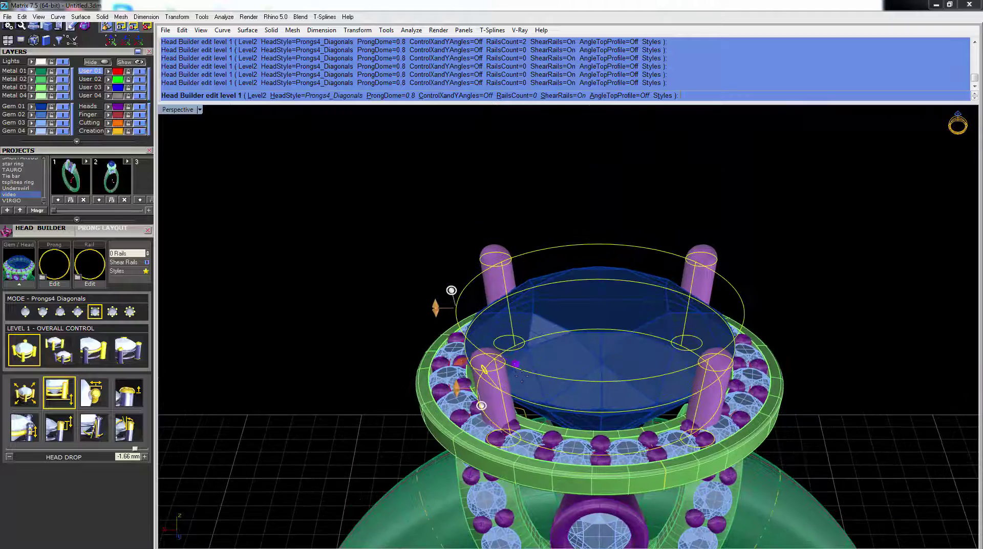
Tilt the prongs inward toward their base with a head angle X of 27° and accept the head.
right_drag(484, 418, 507, 400)
scroll(496, 402, up, 4)
drag(478, 416, 511, 409)
right_drag(653, 418, 621, 410)
Raise the center diamond slightly above the halo rim and delete the four prongs built for its previous position.
drag(637, 318, 639, 286)
right_drag(609, 300, 530, 277)
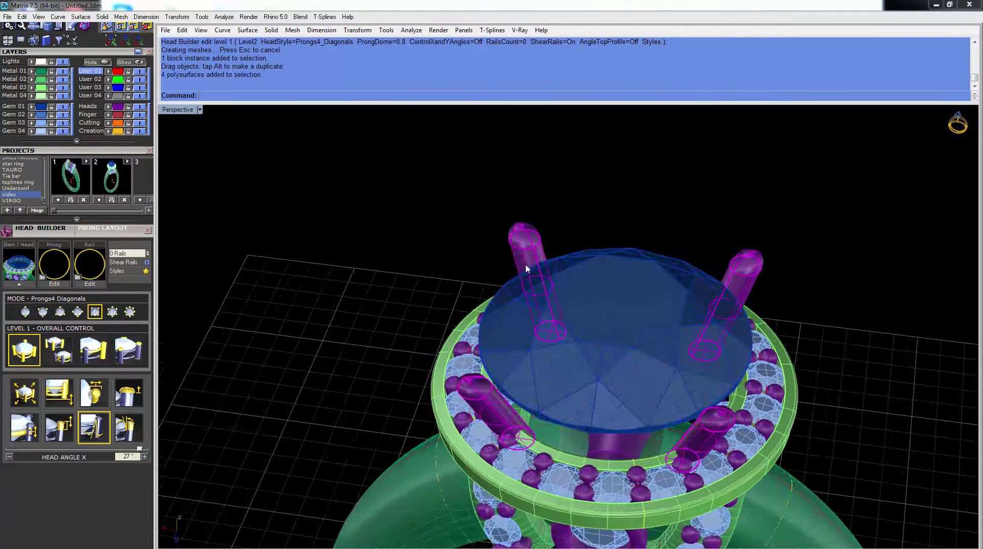
key(Delete)
Build a new four-prong head on the raised center diamond with Head Builder and lower the prong bases toward the halo rim.
click(573, 346)
right_drag(575, 347, 560, 324)
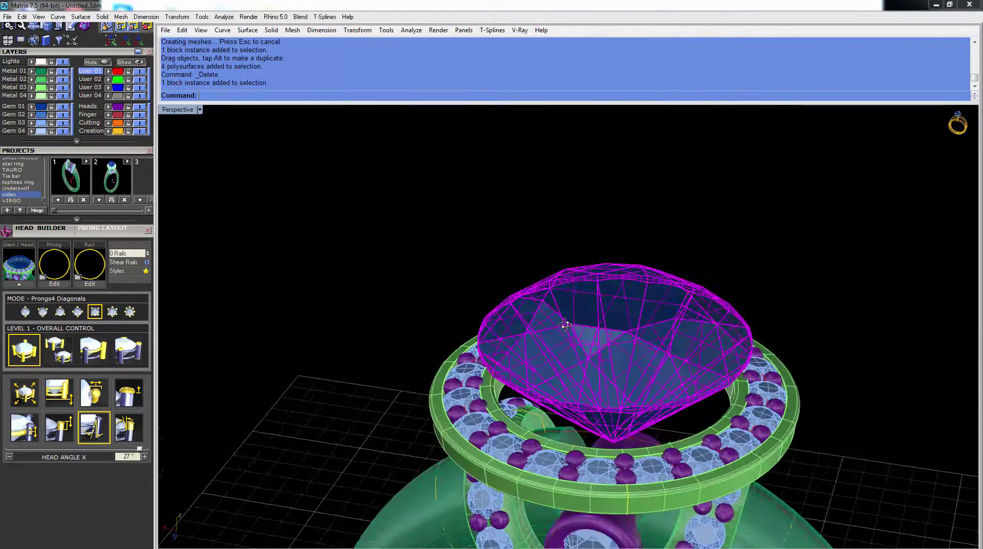
middle_click(566, 328)
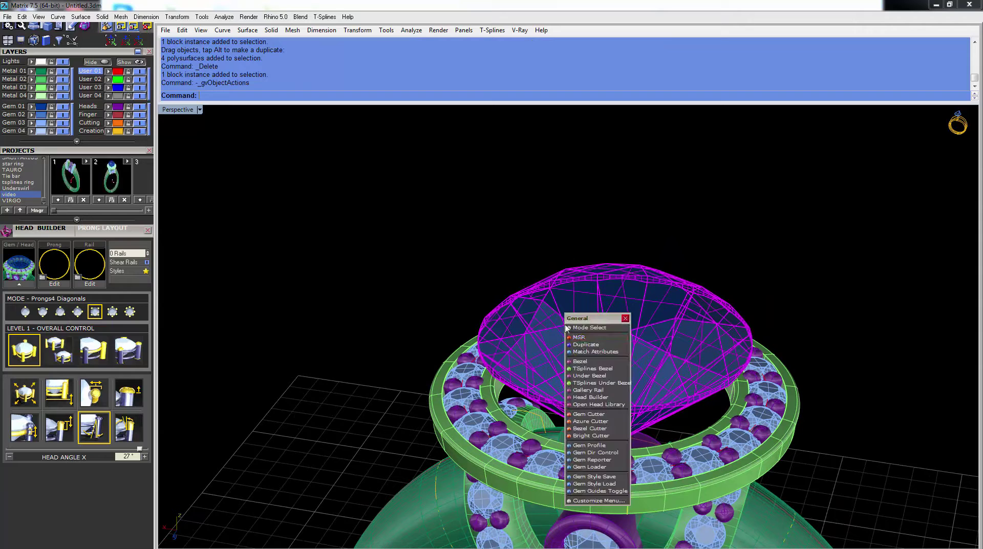
click(597, 397)
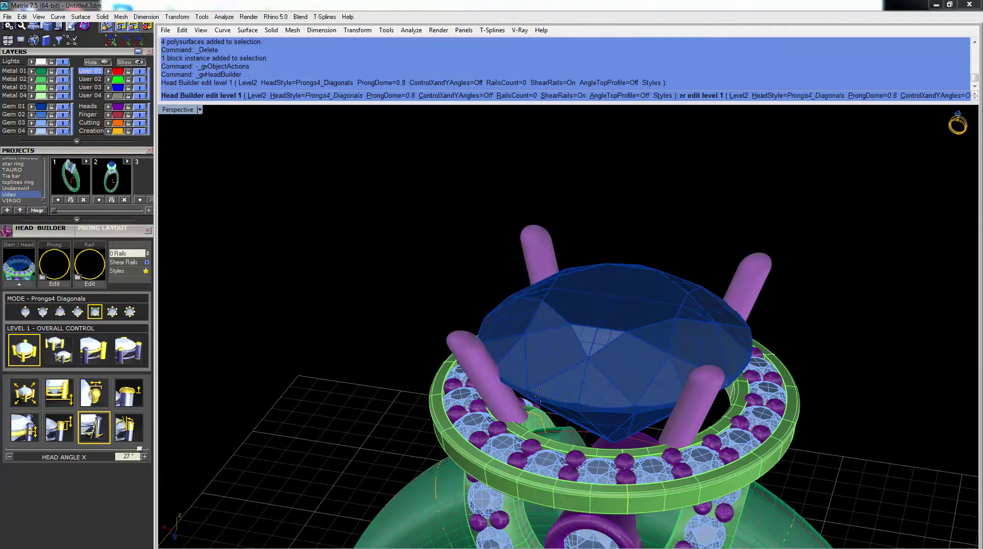
mouse_move(484, 395)
right_down()
mouse_move(514, 403)
mouse_move(487, 398)
right_up()
scroll(513, 403, up, 2)
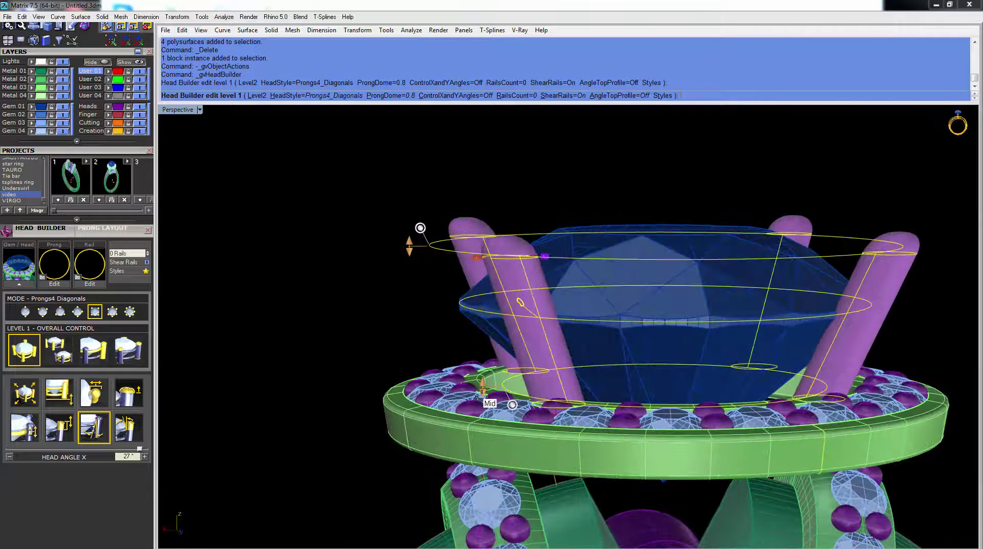
drag(481, 382, 483, 392)
Set the new head's angle X to 25° so the prongs lean inward toward their bases.
right_drag(483, 392, 520, 420)
click(538, 439)
drag(522, 433, 533, 389)
right_drag(533, 389, 517, 350)
right_drag(500, 285, 470, 347)
right_drag(518, 419, 573, 460)
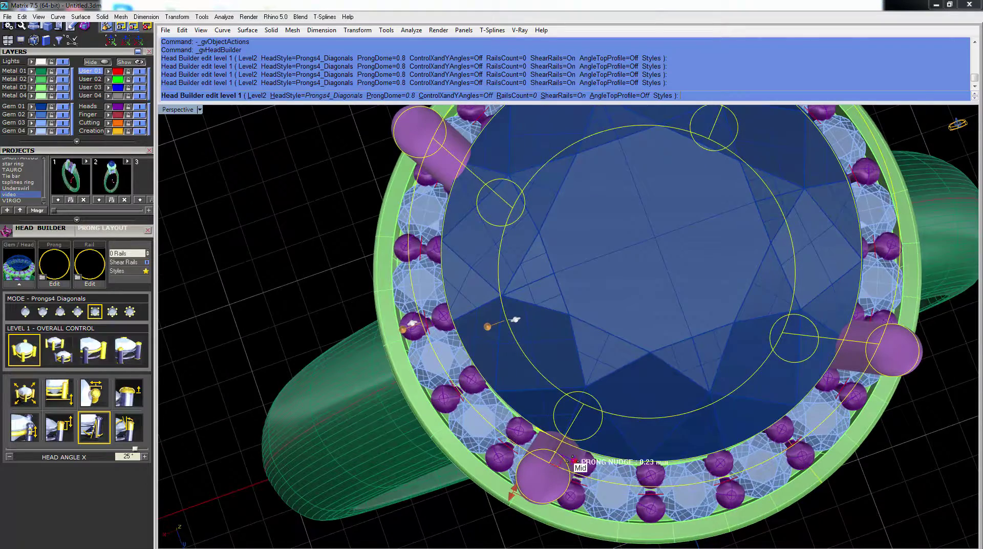
right_drag(516, 318, 530, 228)
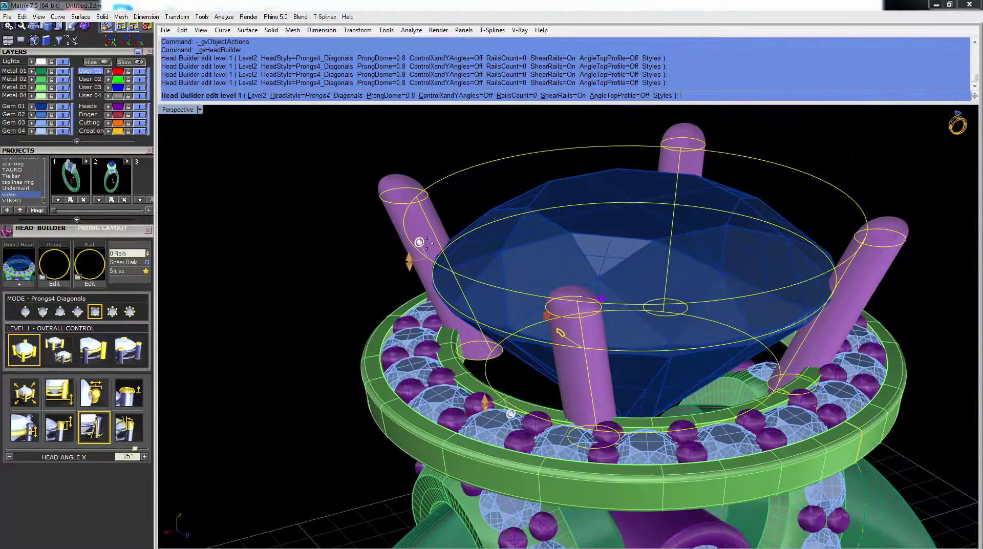
Bend the prong tips to a top angle of -8.8°, set the height above girdle to 0.61 mm and accept the head.
mouse_move(421, 243)
mouse_down()
mouse_move(430, 230)
mouse_move(431, 238)
mouse_up()
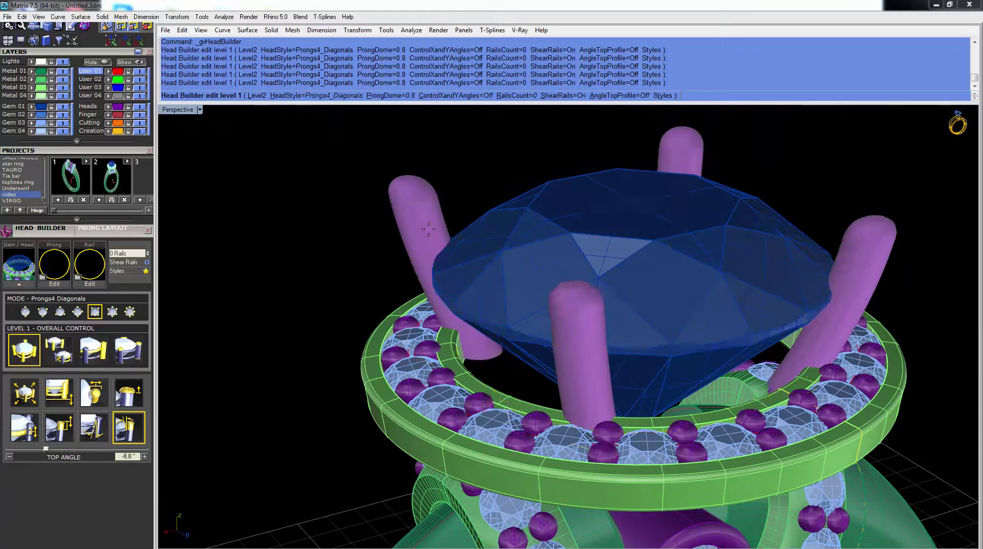
right_drag(529, 292, 512, 263)
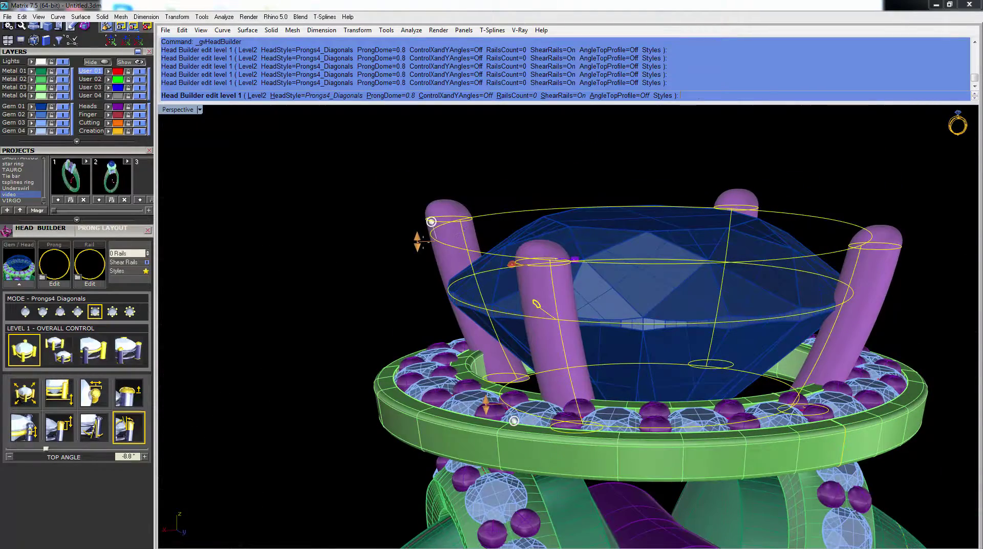
drag(417, 240, 426, 269)
right_drag(426, 270, 463, 293)
key(Return)
Check the finished head, then select the whole ring and save it as video_3.3dm in the video project.
scroll(582, 385, up, 5)
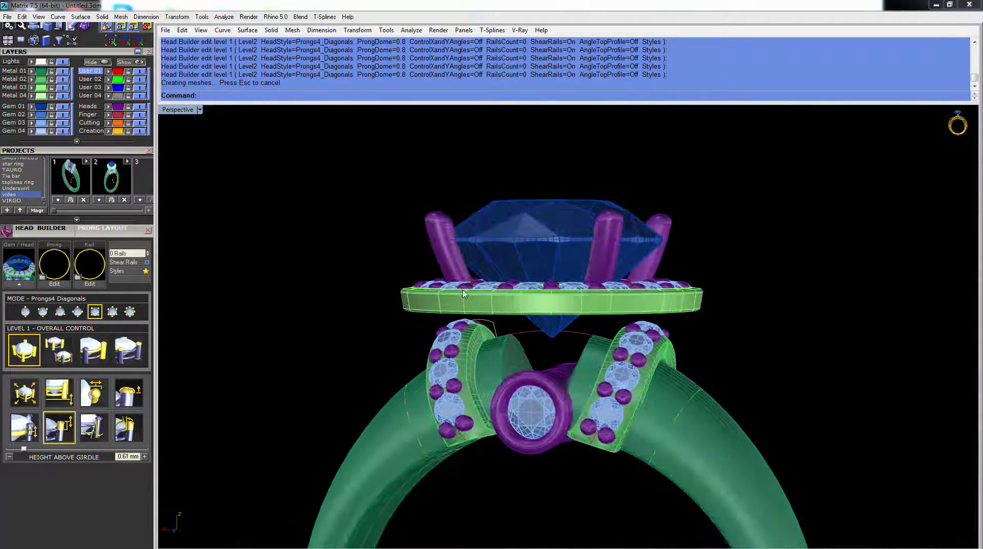
right_drag(463, 354, 488, 337)
right_drag(446, 313, 500, 351)
right_drag(485, 438, 486, 408)
mouse_move(443, 344)
right_down()
mouse_move(450, 400)
mouse_move(435, 325)
mouse_move(325, 319)
mouse_move(426, 348)
right_up()
right_drag(495, 348, 438, 348)
double_click(179, 110)
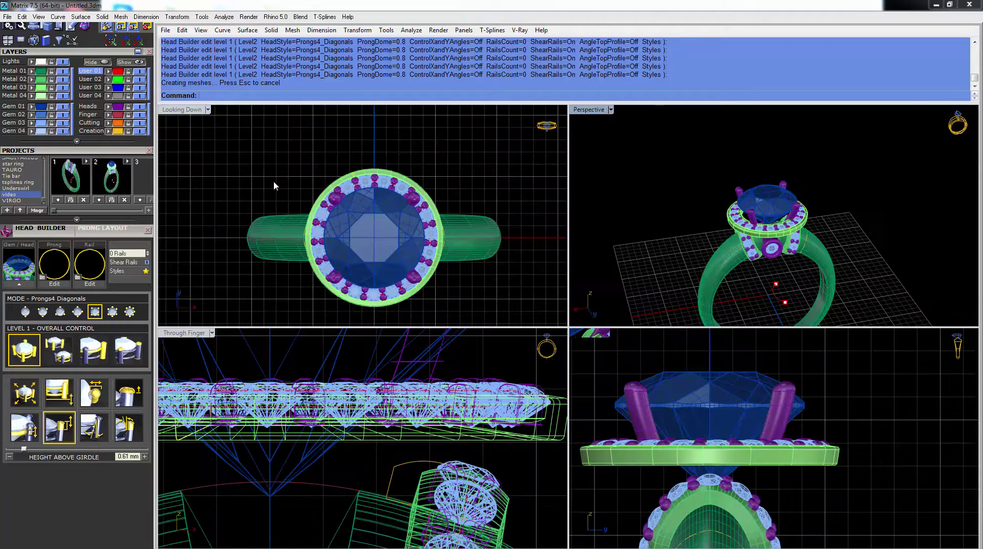
drag(259, 143, 499, 289)
drag(252, 186, 197, 239)
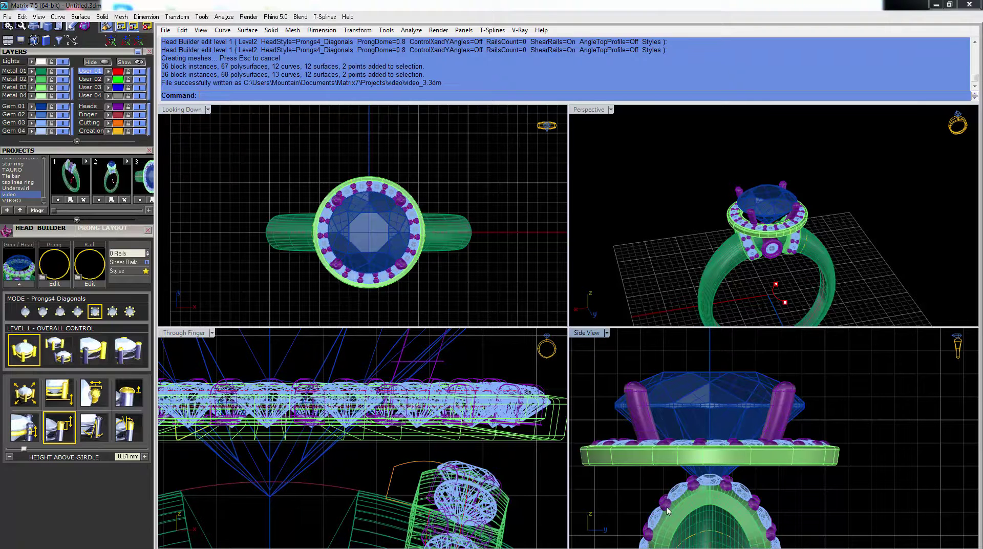
Isolate the metal around the shank in the side view by hiding the Gem 03, Heads and Metal 03 layers.
scroll(667, 510, up, 3)
double_click(586, 333)
right_drag(574, 253, 573, 398)
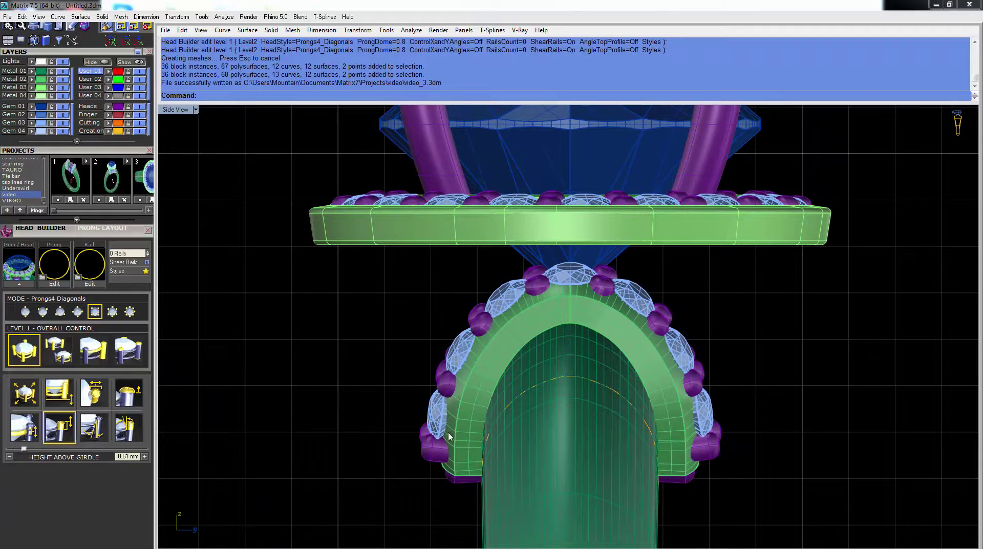
click(63, 123)
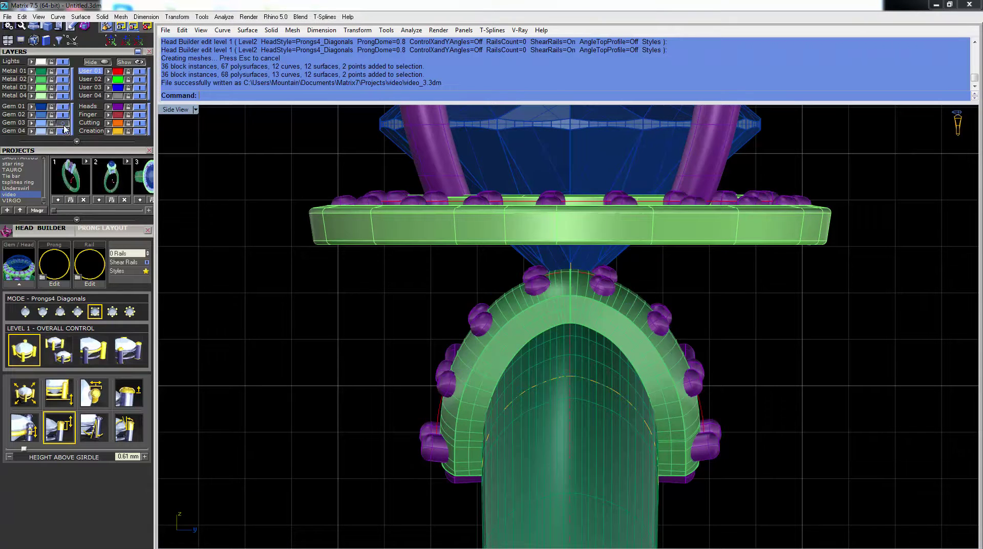
click(138, 107)
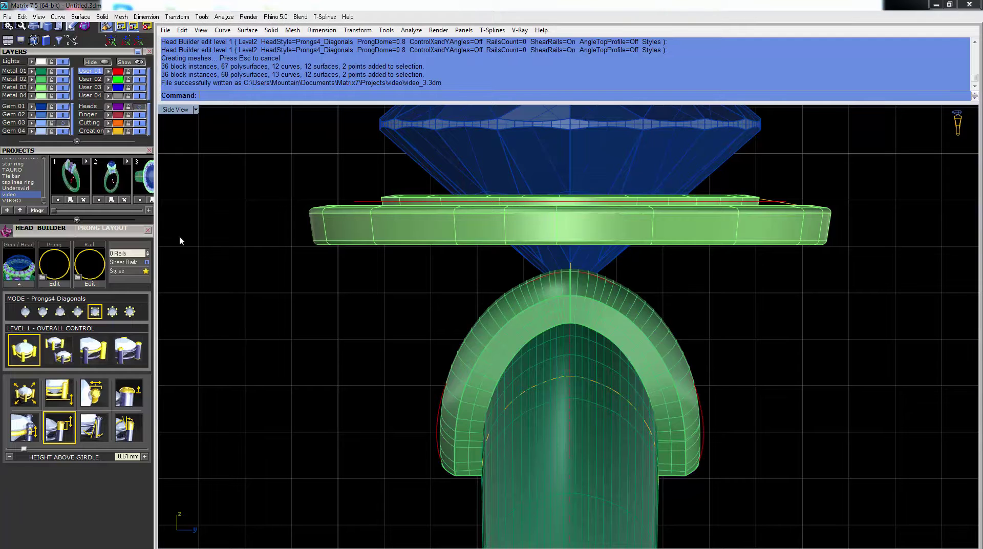
click(62, 88)
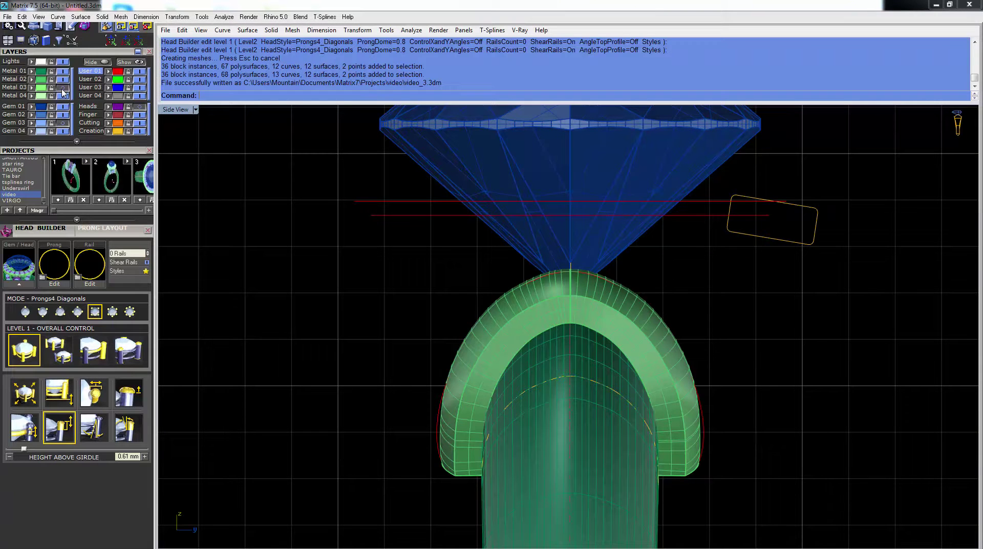
click(62, 96)
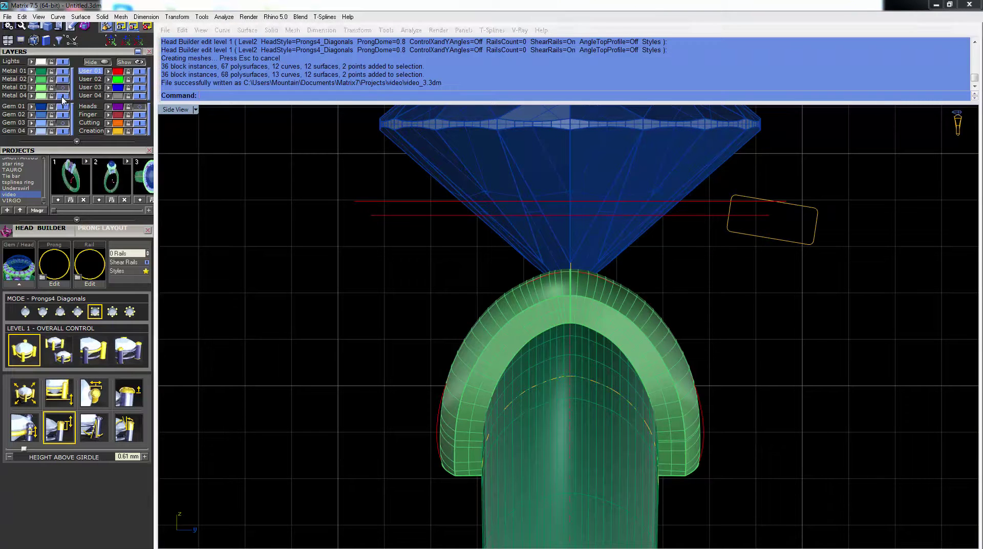
Move both accent-band bodies around the shank to the Metal 03 layer.
click(482, 307)
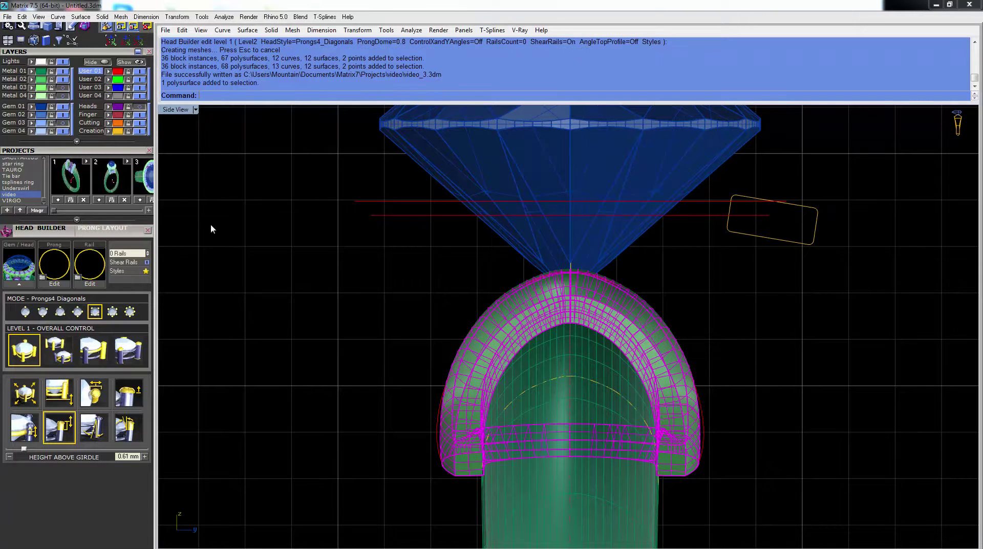
click(31, 88)
click(491, 321)
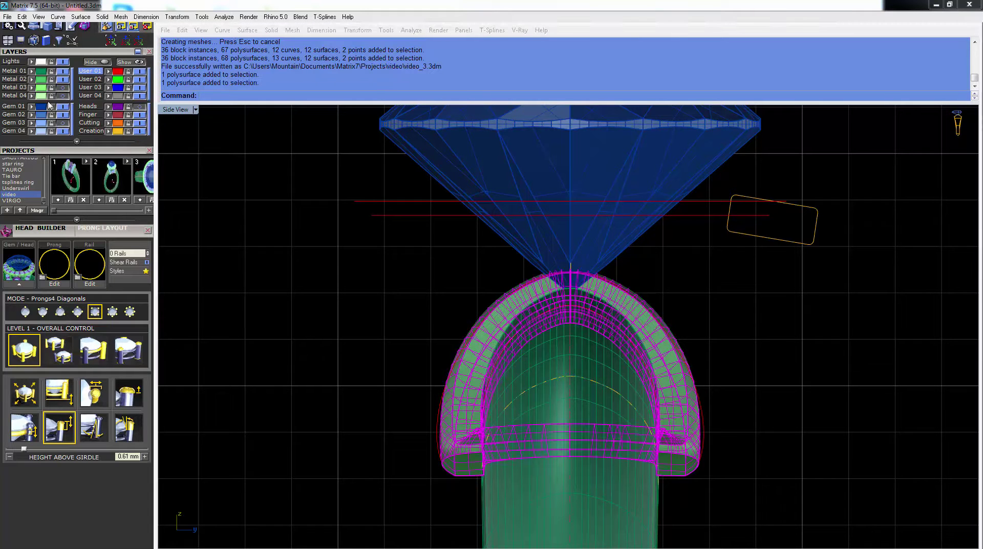
click(31, 88)
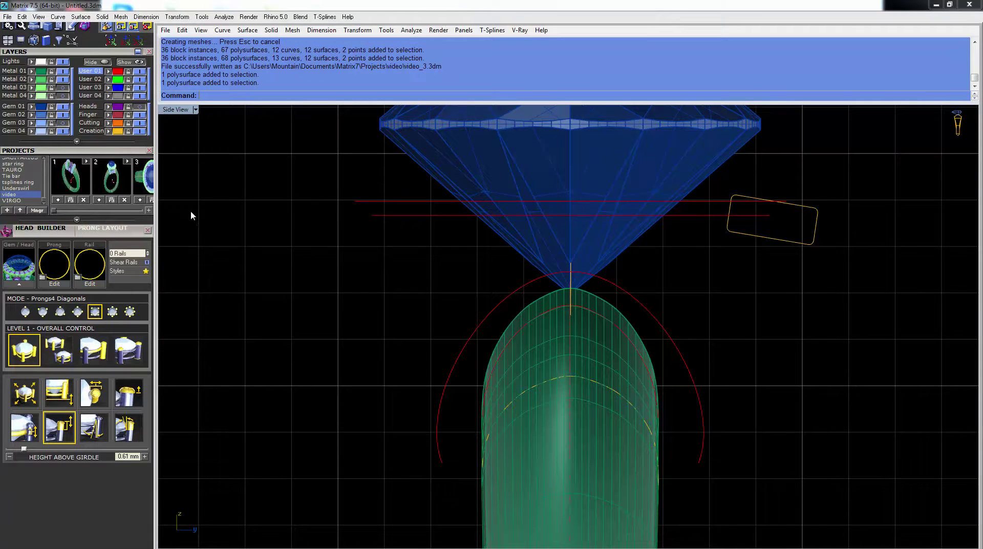
Show the Metal 03 layer, move the halo rim to Metal 01, and hide Metal 03 again with the accent bands.
click(62, 88)
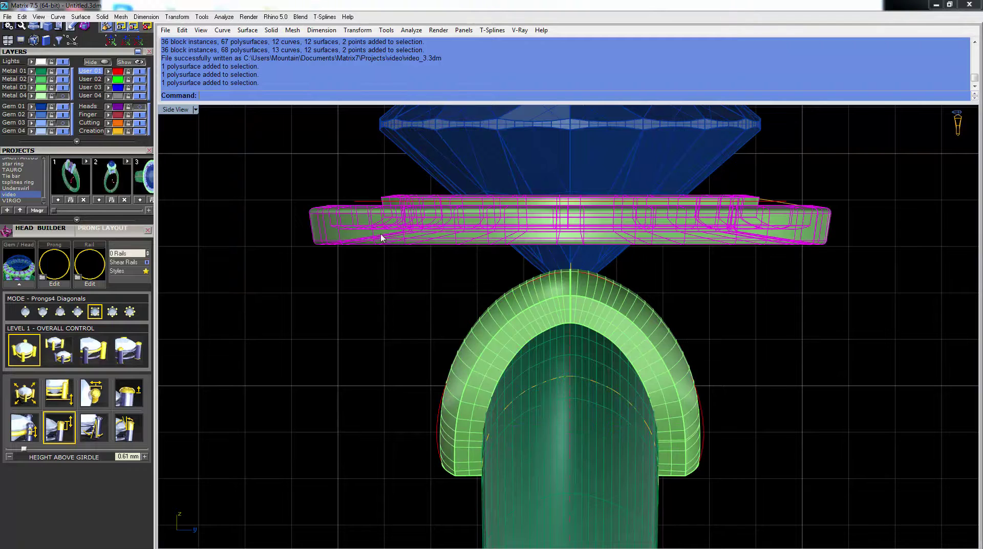
click(31, 73)
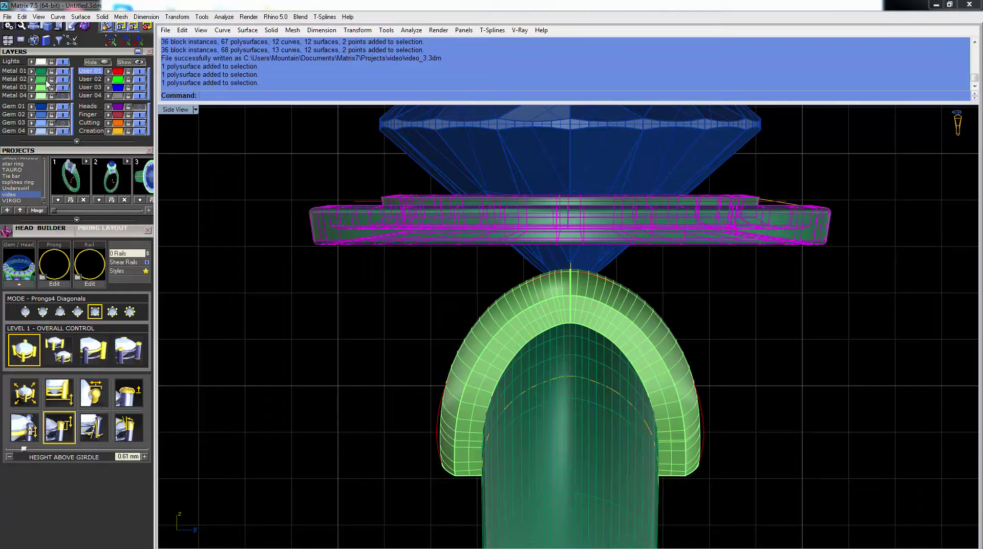
click(62, 87)
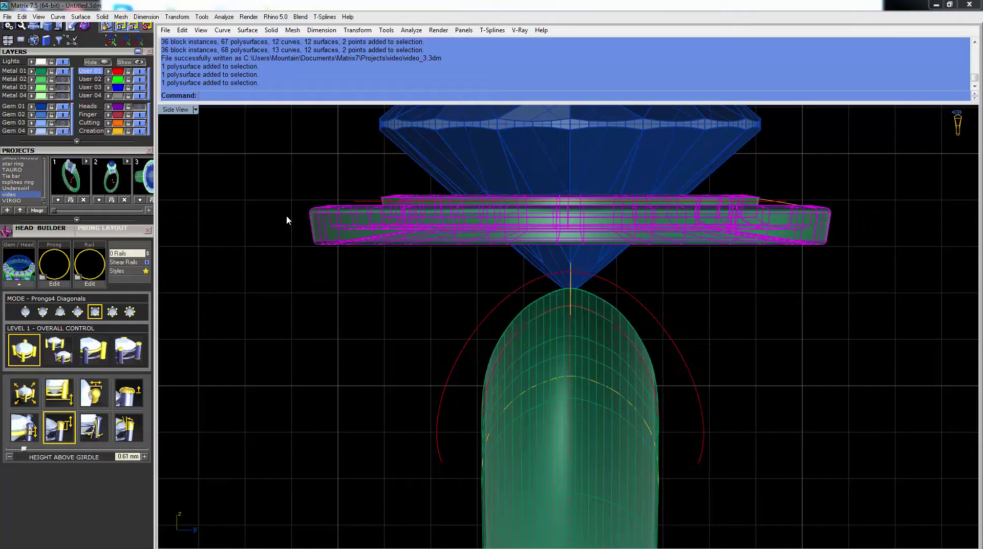
click(339, 320)
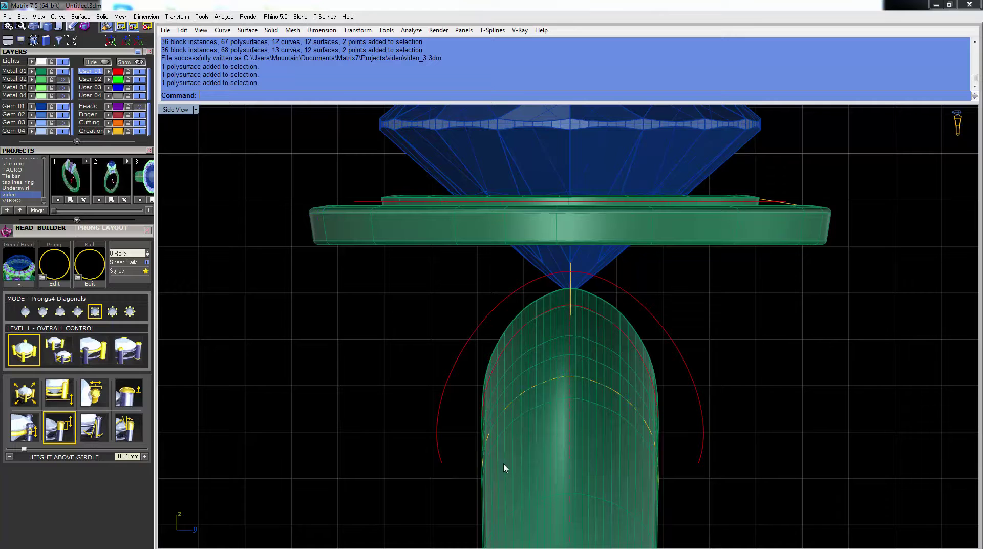
Show the Heads layer again and check the prongs against the shank and halo in the perspective view.
double_click(169, 111)
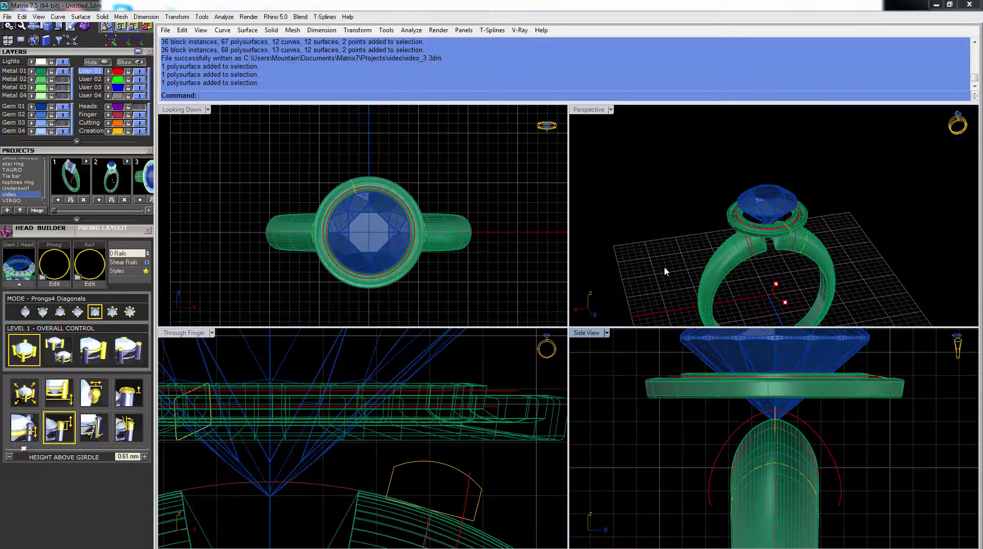
scroll(764, 257, up, 1)
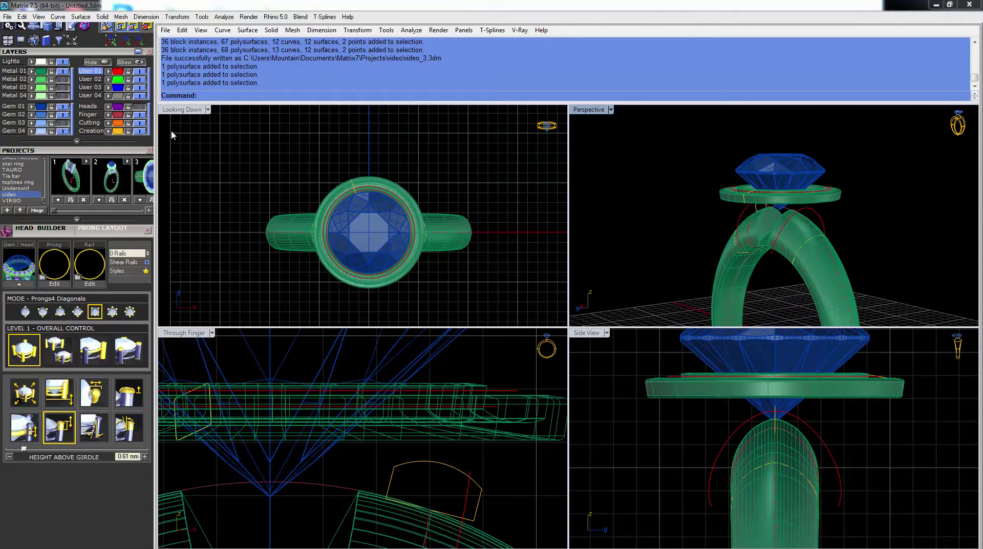
click(140, 107)
scroll(733, 257, up, 5)
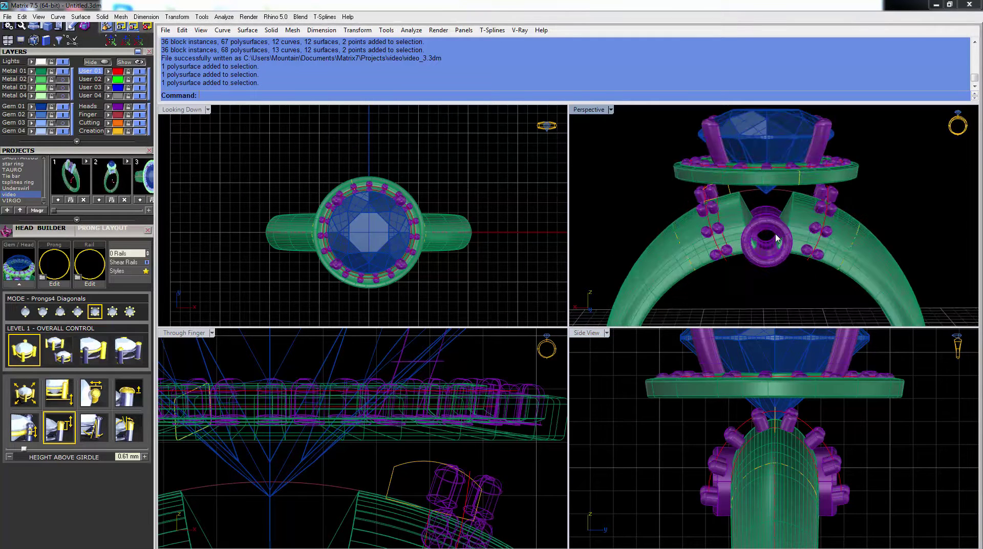
right_drag(733, 257, 724, 267)
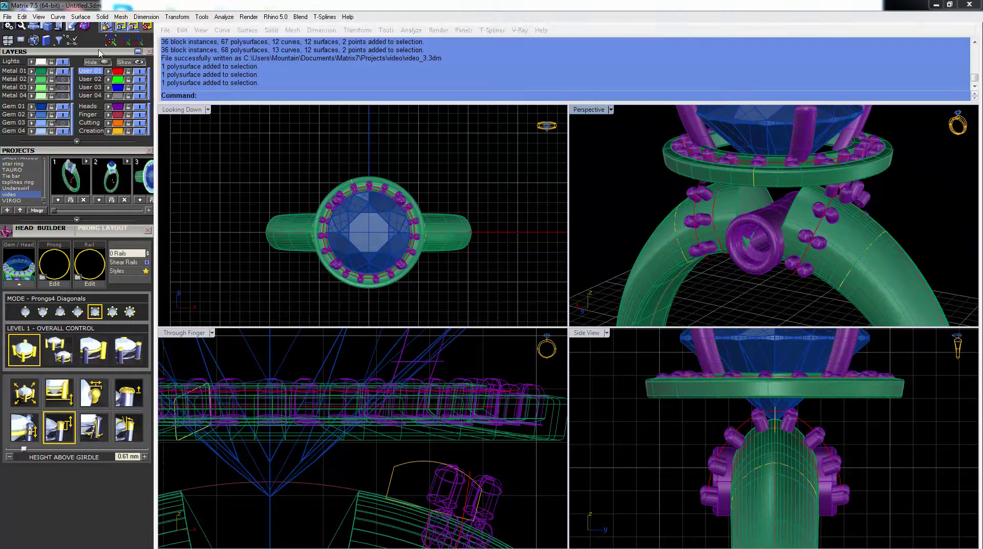
drag(117, 54, 113, 143)
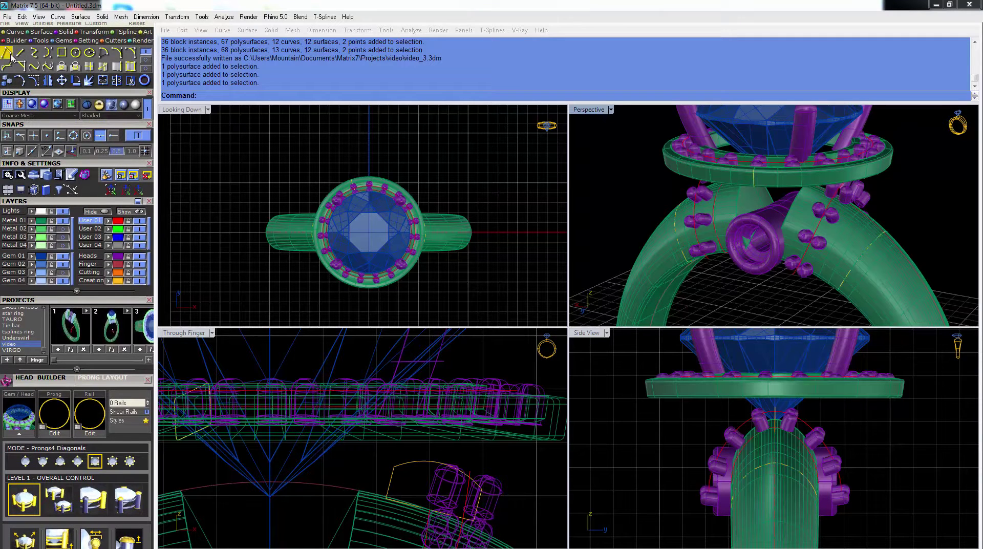
Draw a short straight polyline down from the halo rim's outer edge in the side view and delete it.
click(9, 54)
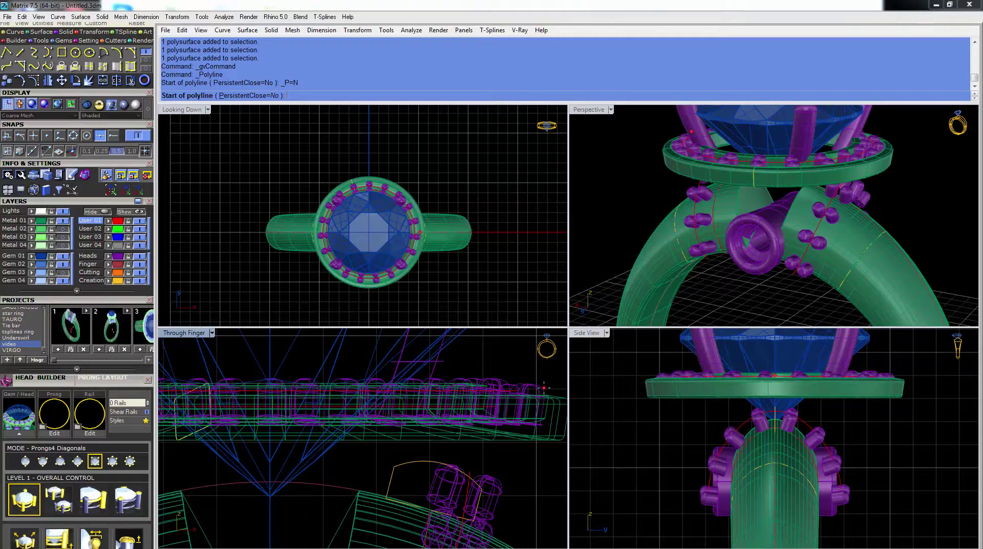
double_click(588, 336)
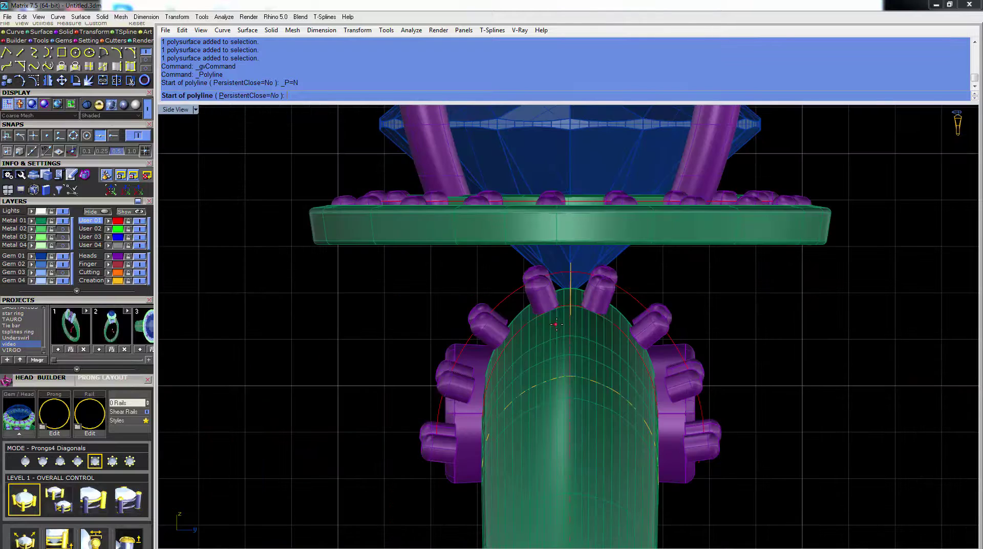
click(307, 211)
click(323, 281)
key(Return)
drag(301, 258, 303, 258)
key(Delete)
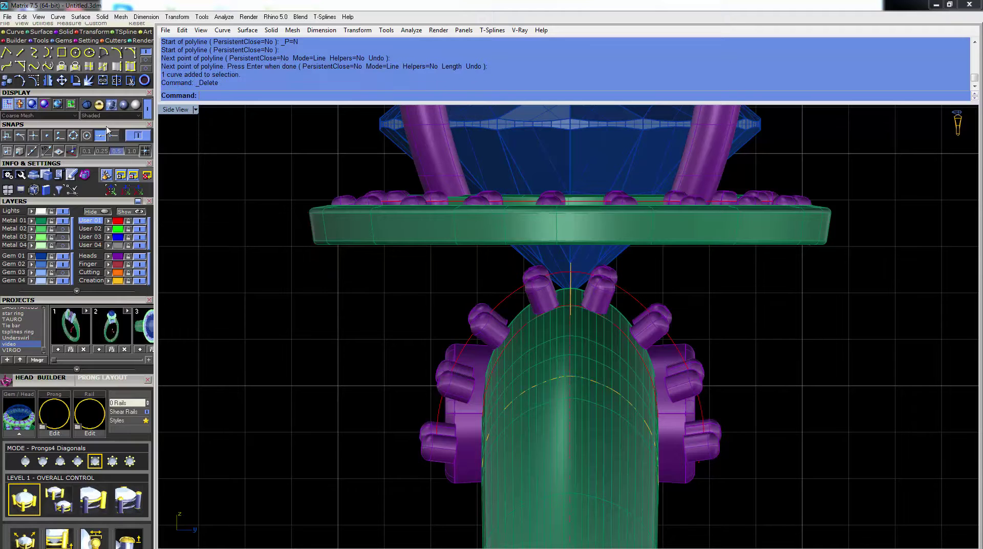
Draw an interpolated five-point curve in the side view from the halo rim's outer edge, sweeping inward and down alongside the shank.
click(35, 53)
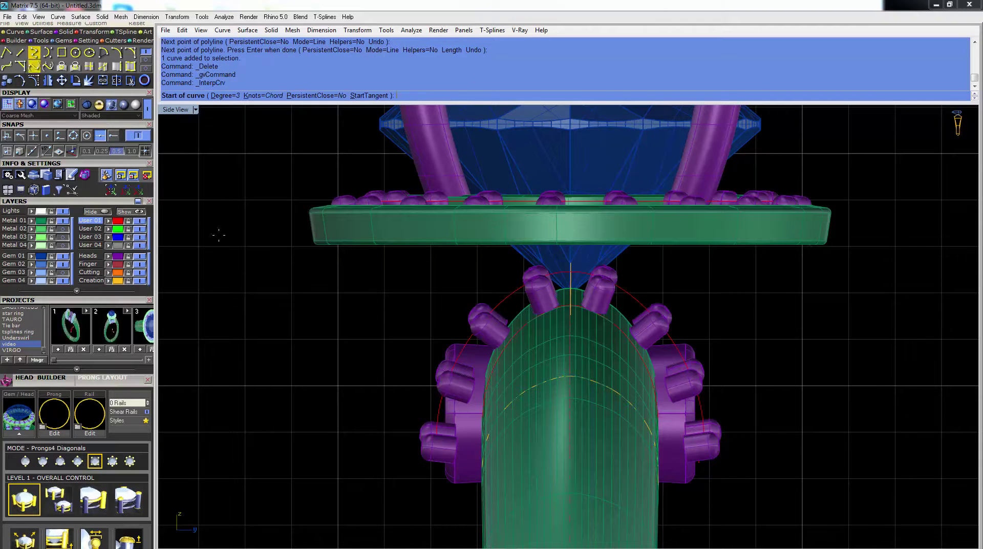
click(309, 204)
click(323, 272)
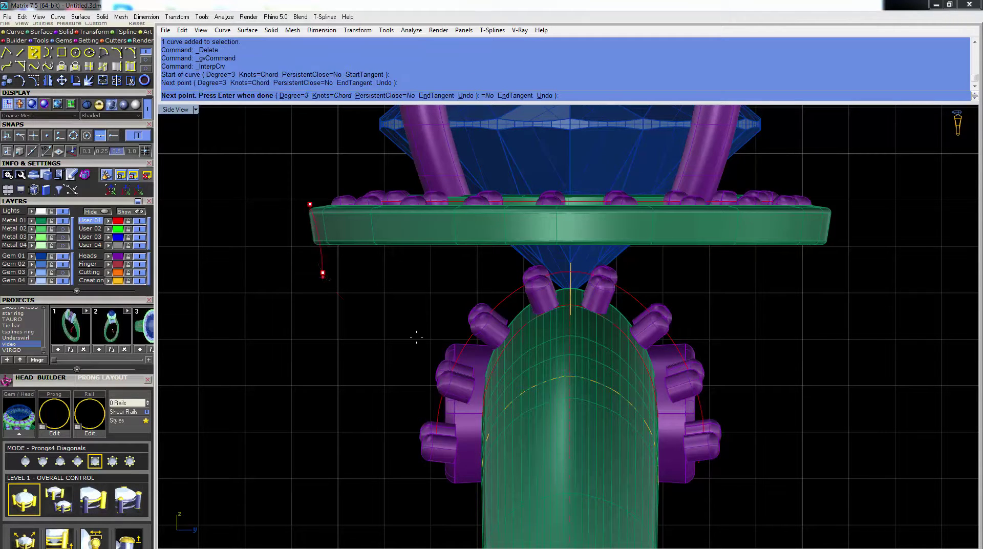
click(416, 387)
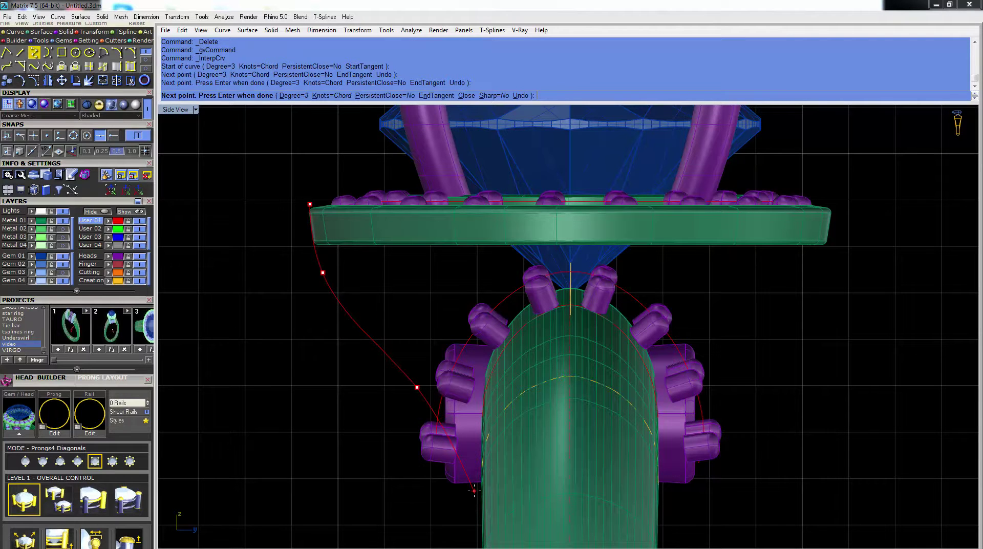
click(474, 490)
scroll(474, 491, down, 3)
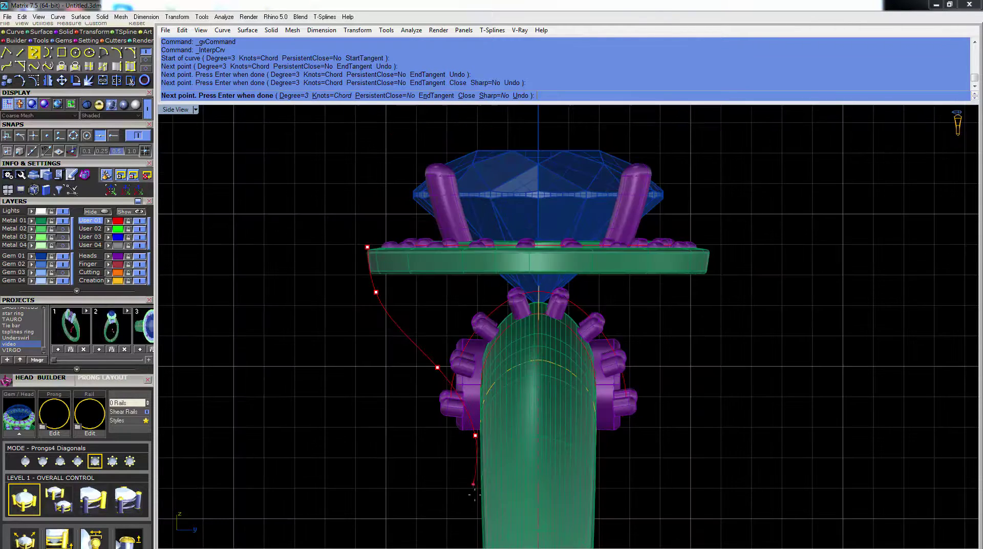
click(476, 499)
key(Return)
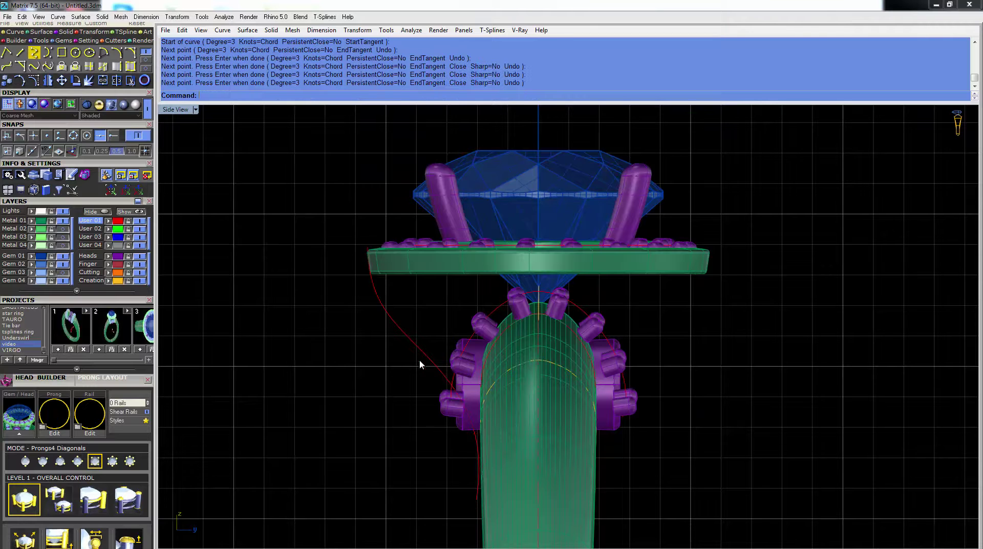
Show the support curve's control points and move the middle one inward to the accent prongs and slightly upward in the side view.
double_click(183, 113)
right_drag(725, 311, 747, 295)
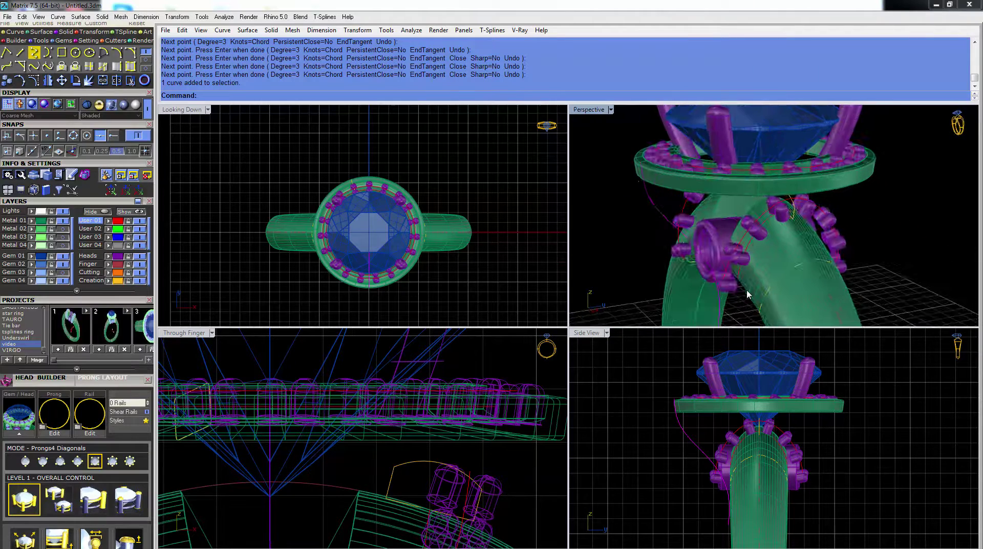
double_click(587, 110)
right_drag(550, 311, 508, 304)
double_click(176, 110)
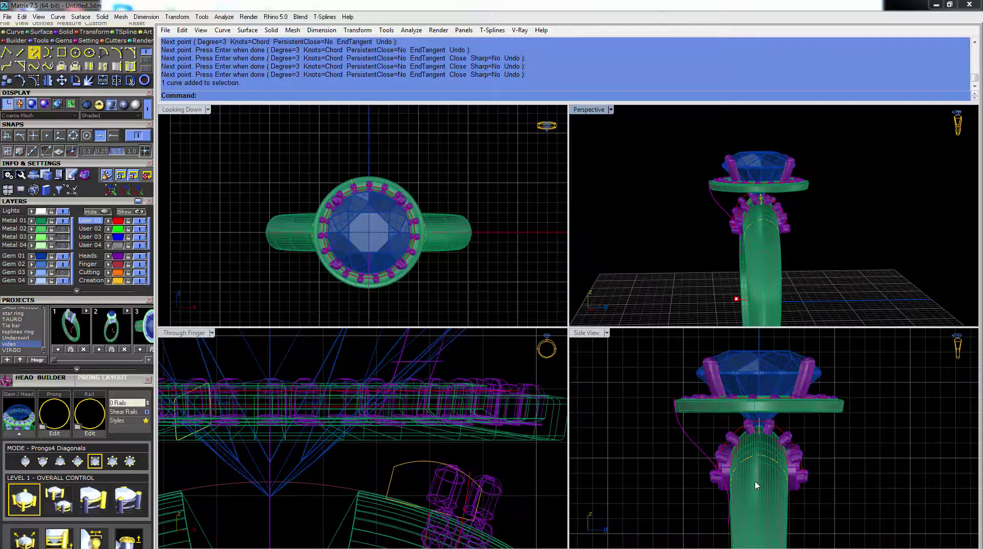
click(33, 82)
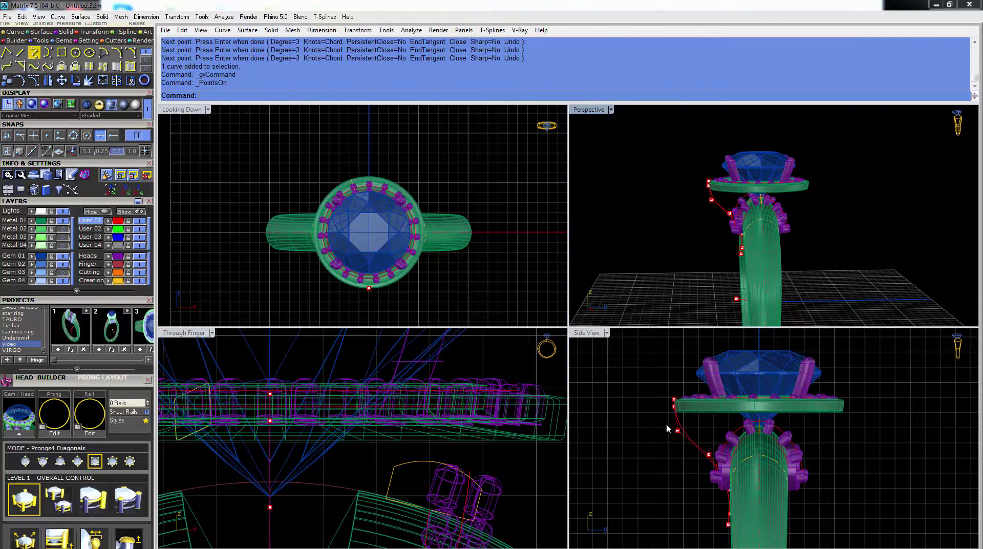
scroll(706, 449, up, 2)
click(731, 469)
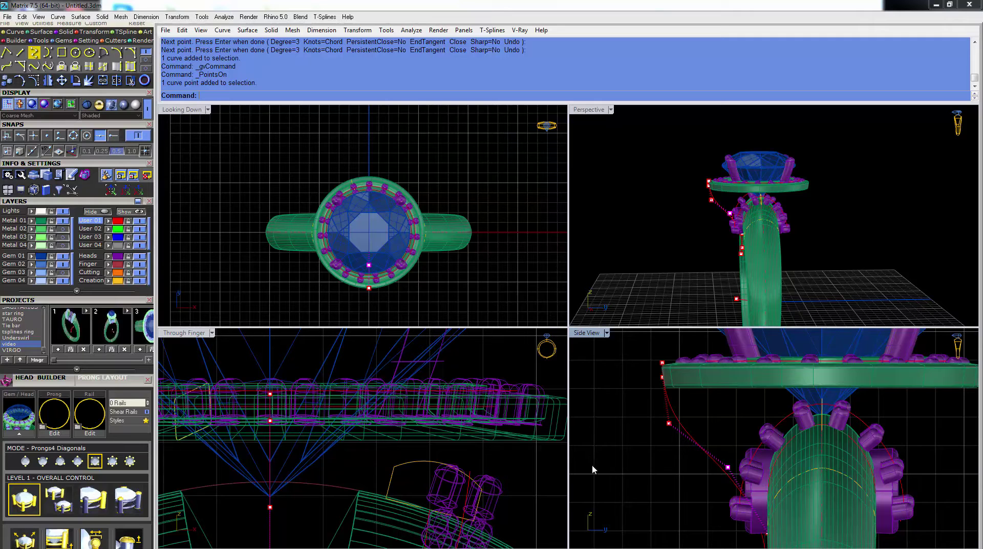
click(61, 81)
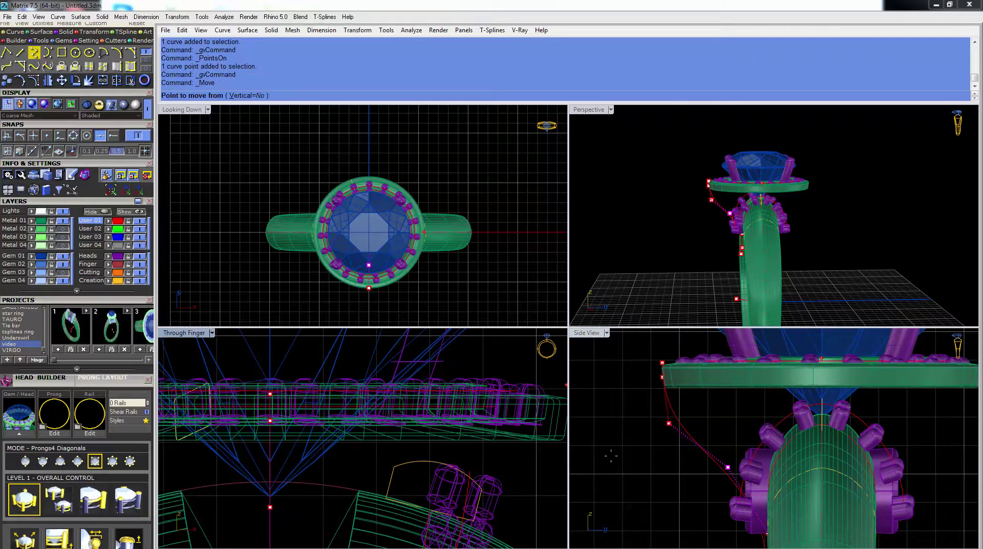
click(631, 472)
click(648, 472)
key(Return)
click(633, 484)
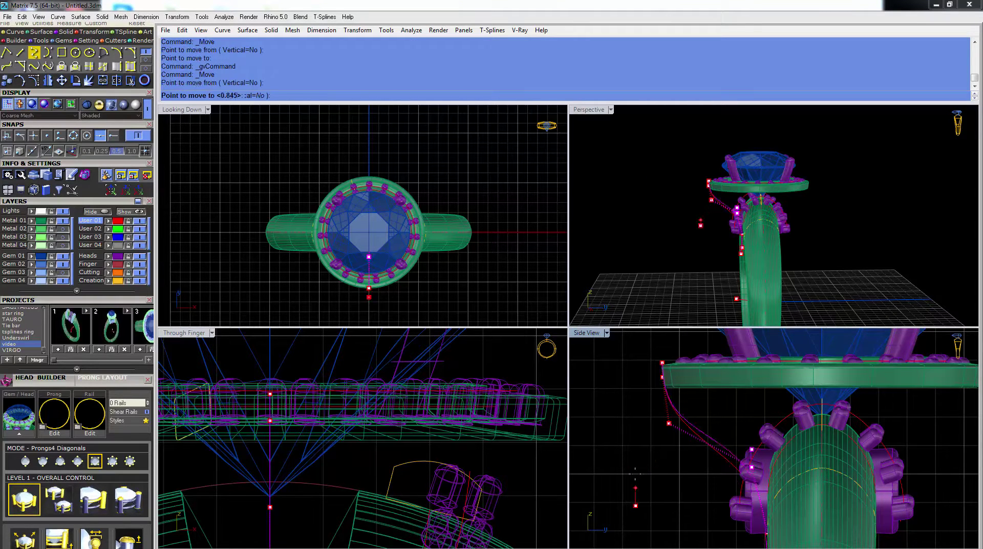
click(637, 474)
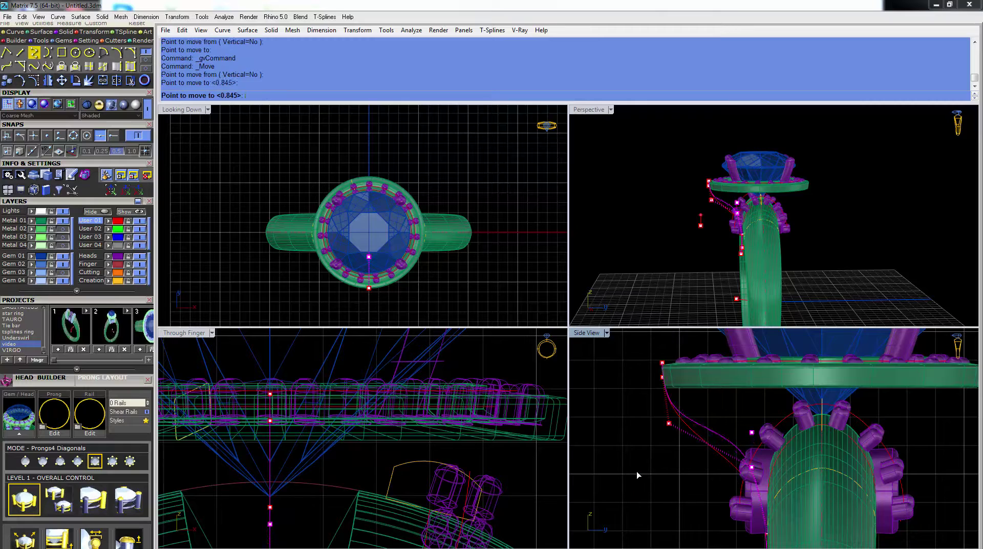
Try a flat-capped pipe with a diameter of 1.2 at both ends along the support curve, and undo it.
click(708, 207)
right_drag(708, 207, 655, 144)
double_click(598, 113)
right_drag(612, 274, 484, 299)
click(503, 310)
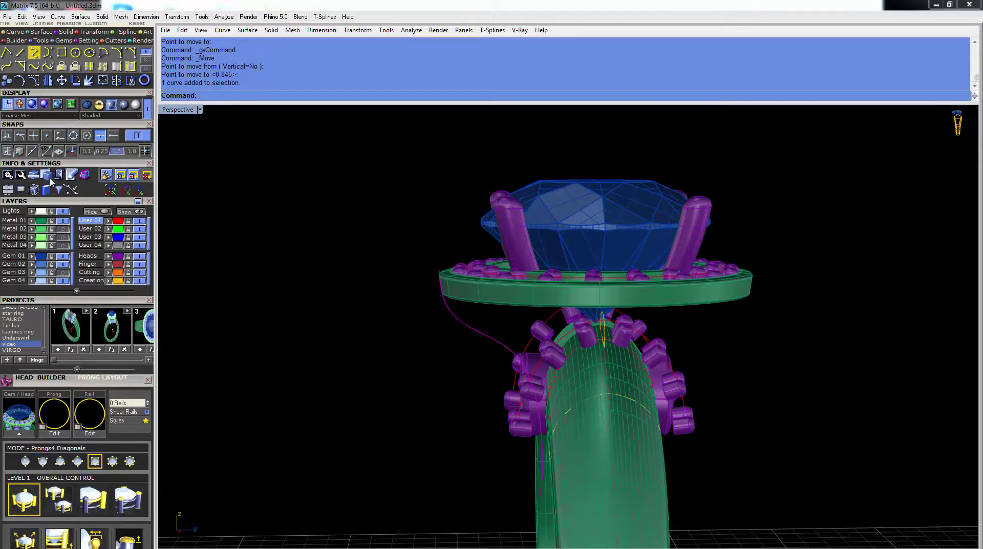
click(65, 32)
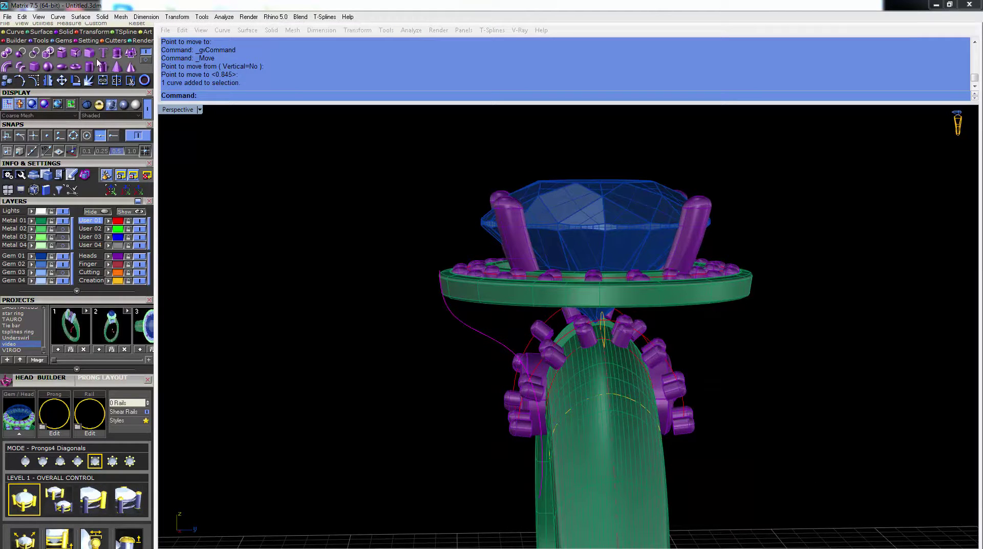
click(7, 67)
scroll(353, 283, down, 2)
right_drag(353, 283, 376, 354)
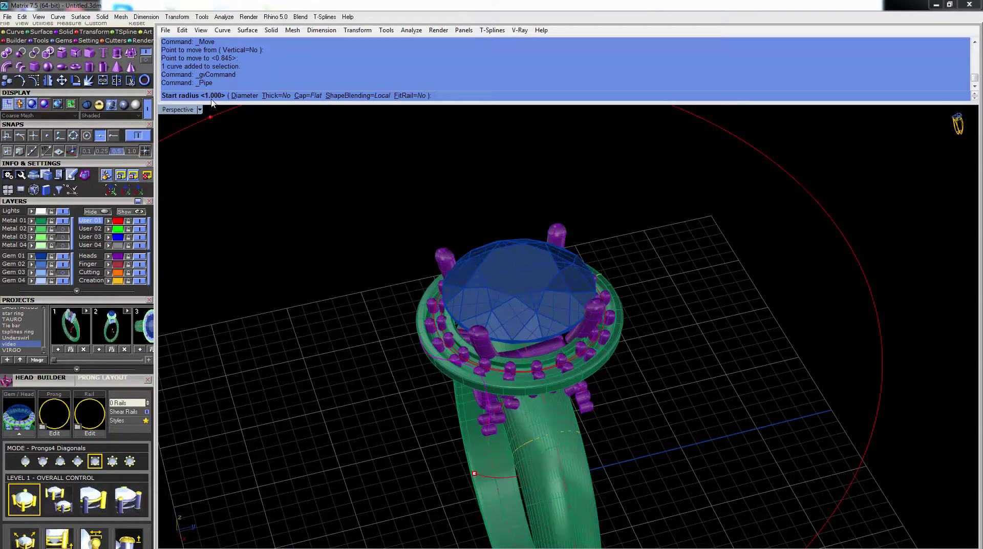
click(244, 96)
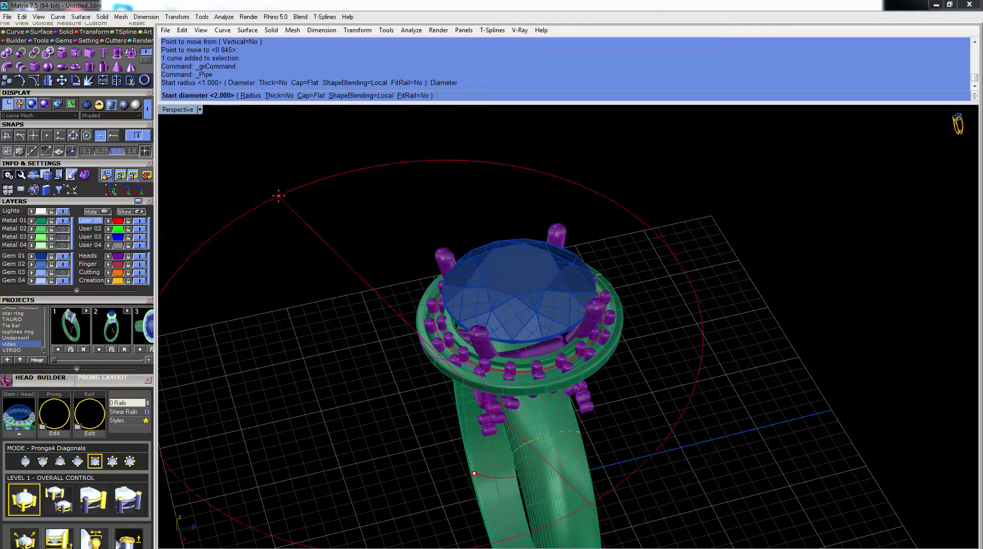
key(Return)
key(Return)
key(Return)
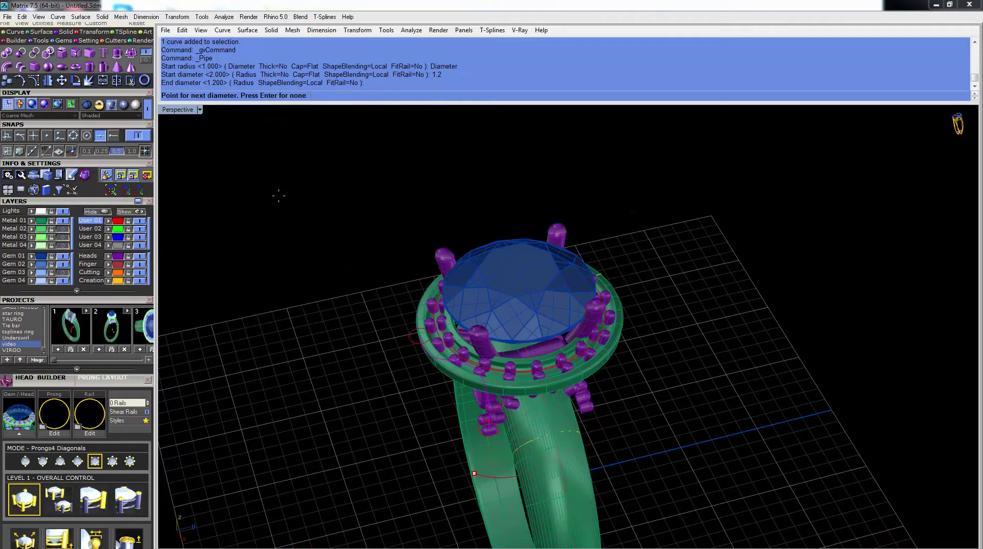
right_drag(279, 195, 365, 170)
key(ctrl+z)
Rotate the support curve clockwise about the origin in the top view, from the ring's front centre toward the front-left diagonal.
right_drag(467, 311, 664, 356)
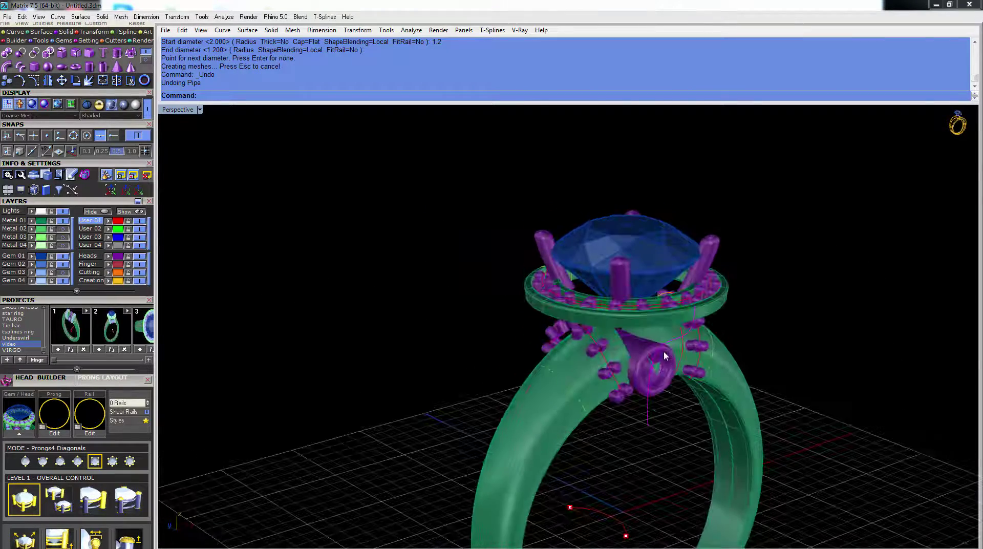
right_drag(758, 426, 605, 389)
scroll(606, 387, up, 3)
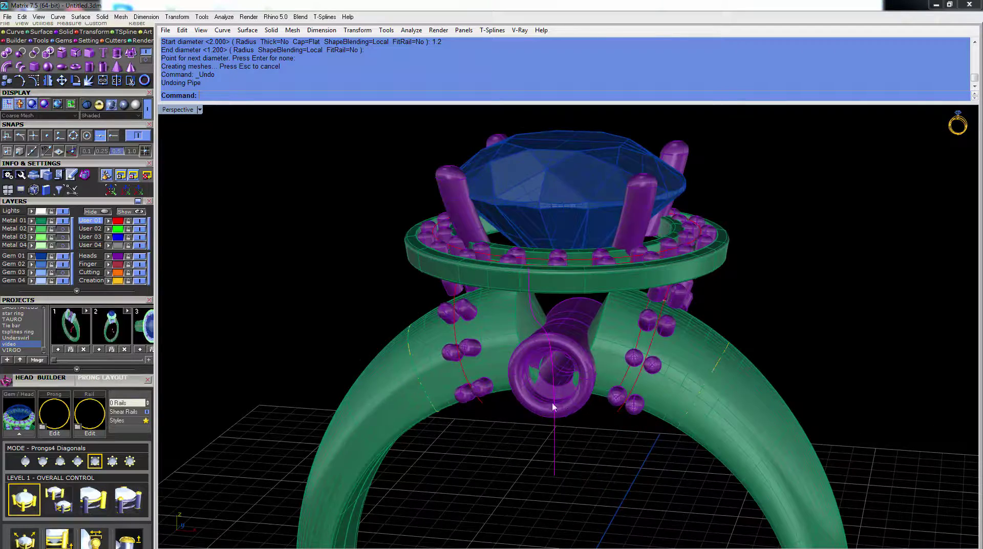
right_drag(553, 407, 466, 328)
right_drag(493, 389, 592, 396)
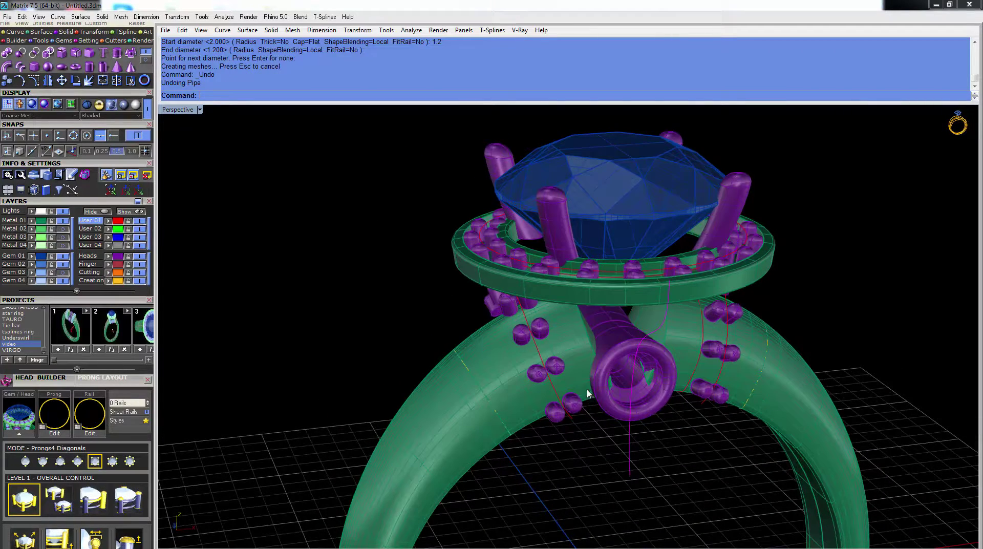
double_click(179, 109)
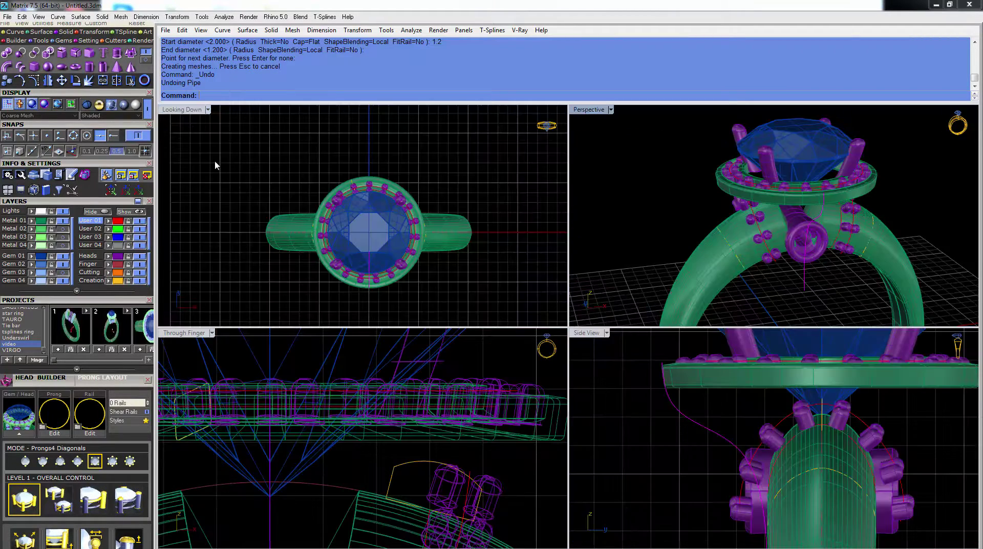
scroll(344, 265, down, 2)
right_drag(344, 271, 316, 230)
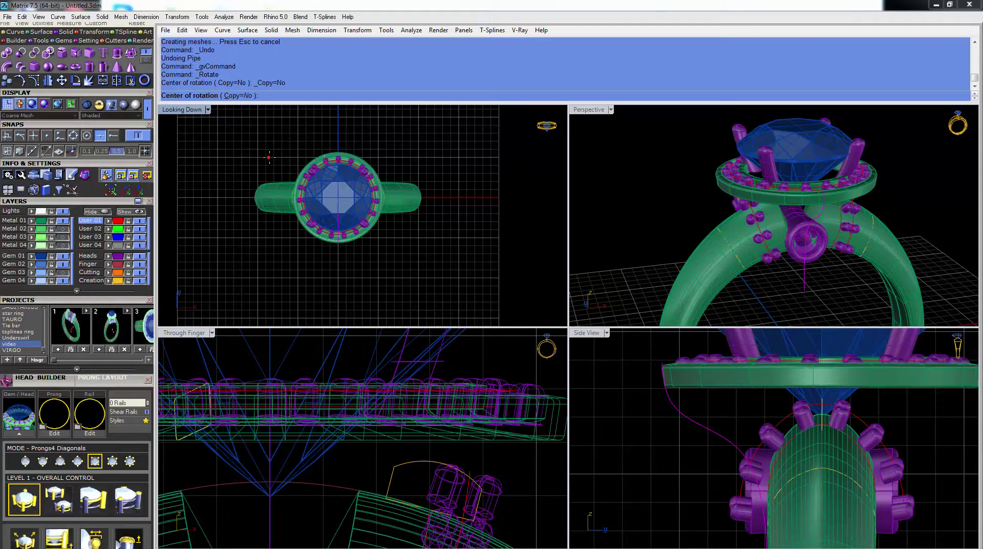
text(0)
key(Return)
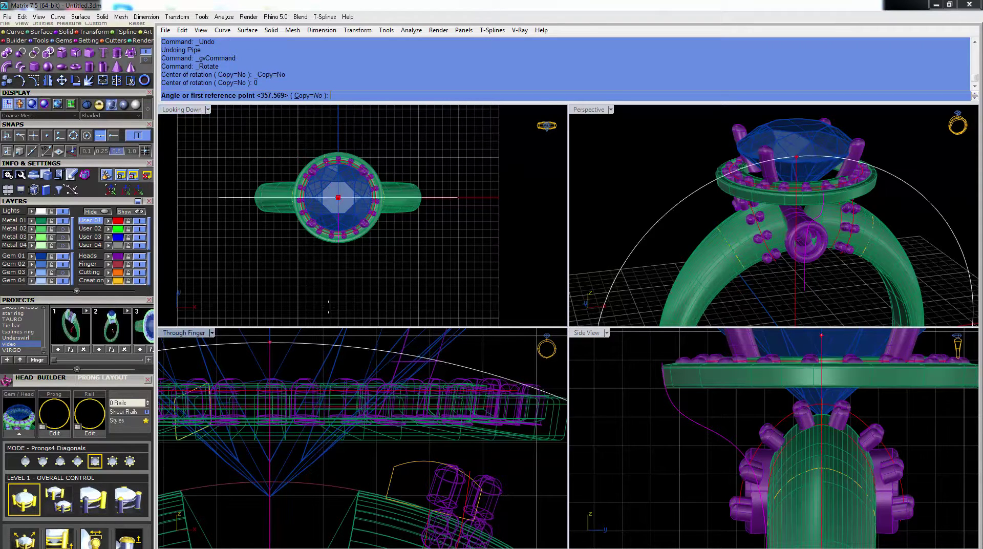
click(337, 295)
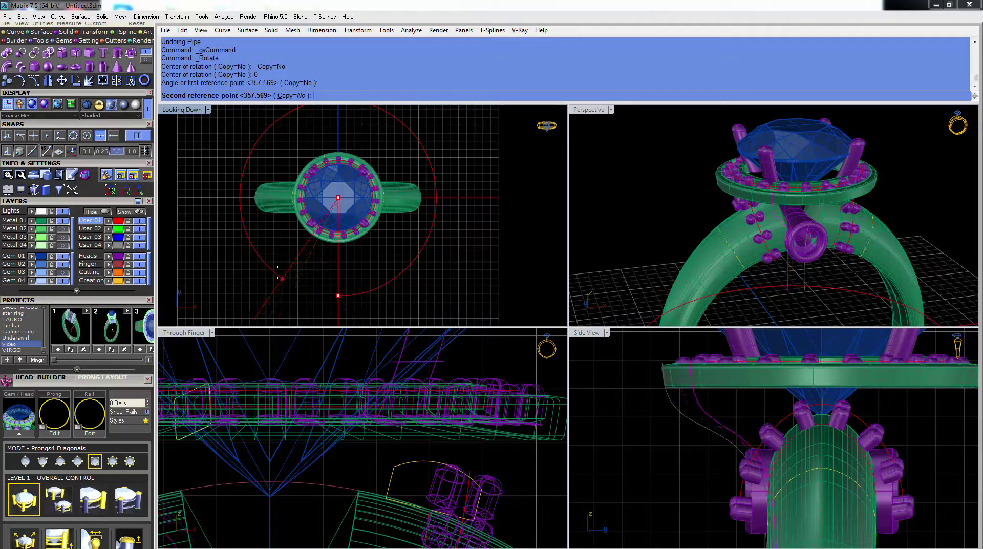
click(275, 272)
Examine the rotated support curve's position against the halo rim, accent prongs, and shank in the perspective view.
right_drag(663, 232, 614, 136)
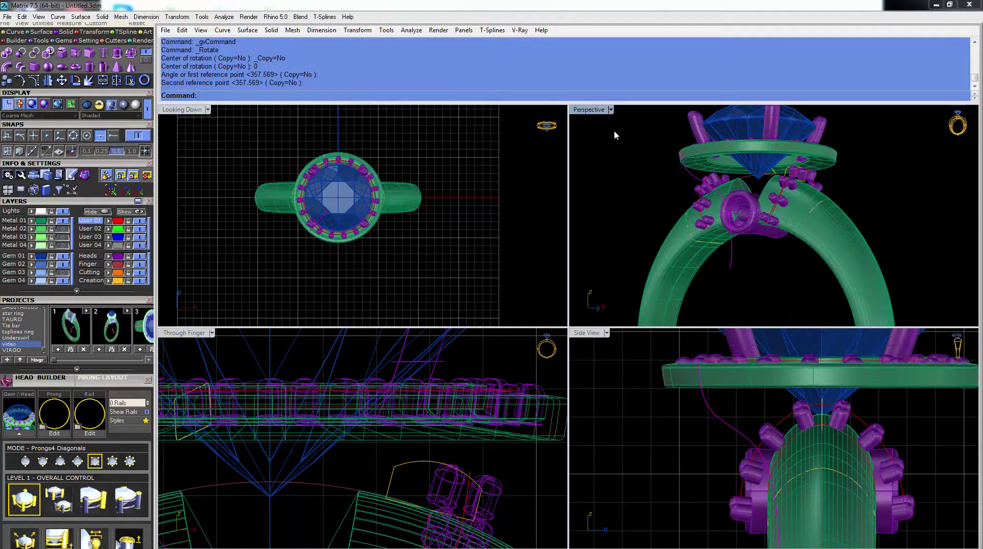
double_click(588, 109)
scroll(559, 377, down, 3)
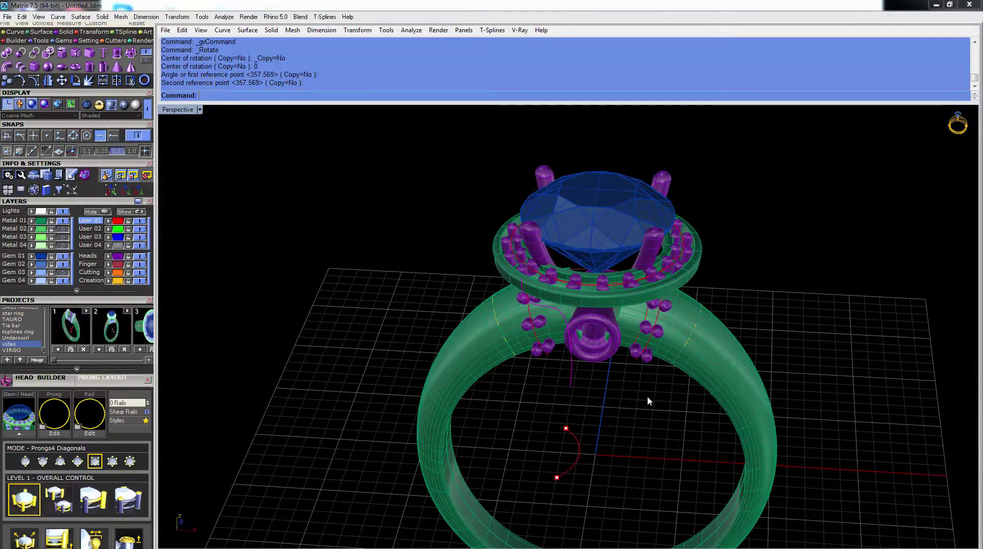
right_drag(648, 400, 574, 433)
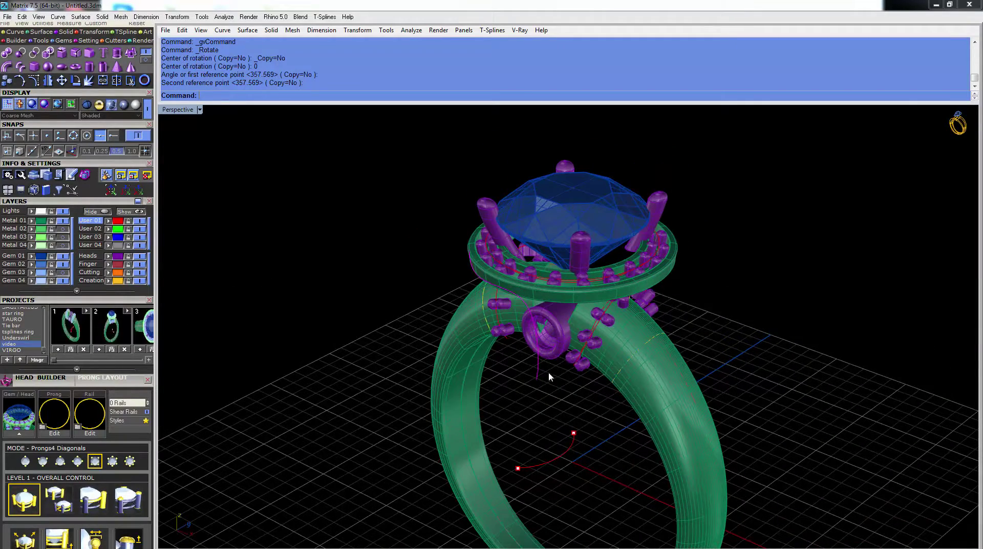
scroll(569, 358, up, 5)
right_drag(595, 304, 574, 325)
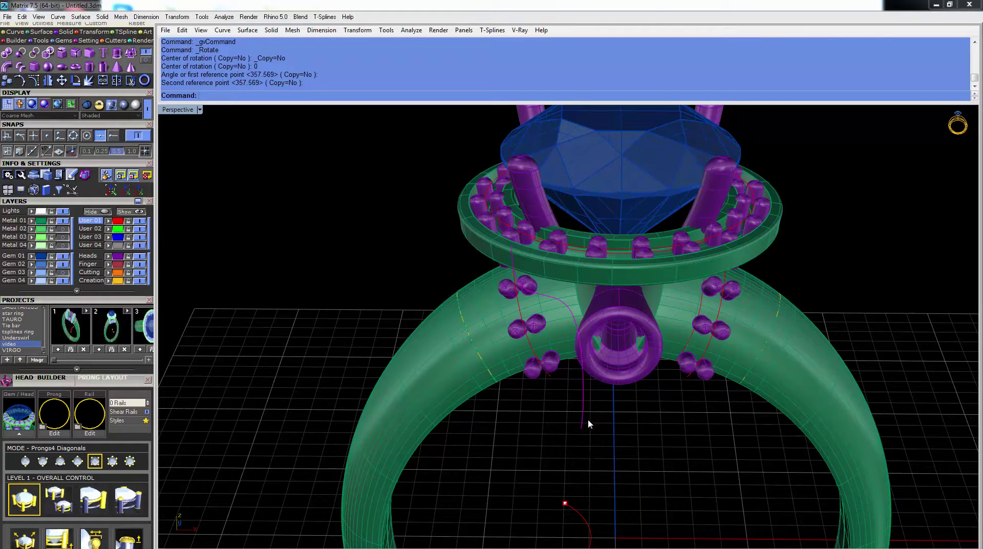
key(F5)
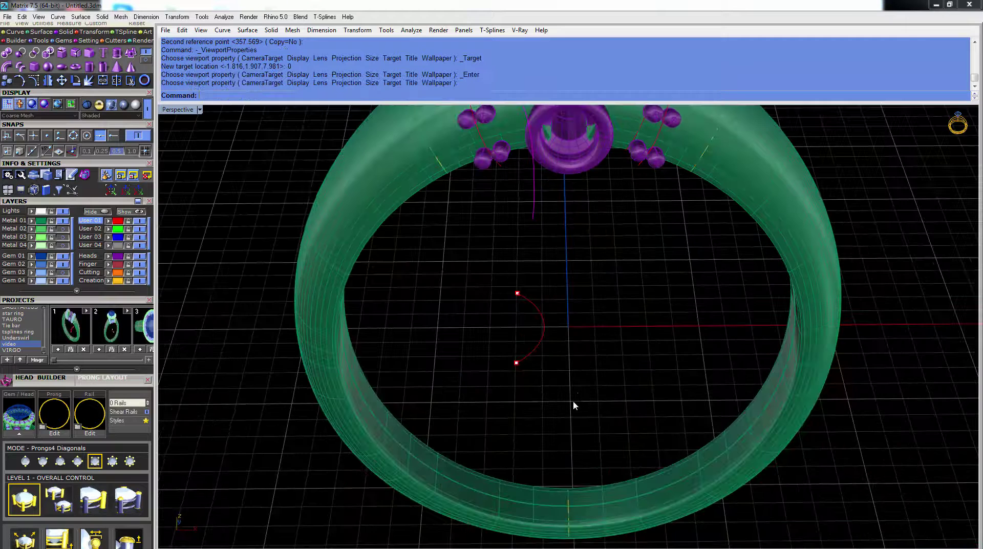
scroll(582, 361, down, 3)
Start Profile Placer on the support curve, choose the profileplacer_80 shape, and add the profile at the curve's lower end.
middle_click(568, 310)
click(589, 337)
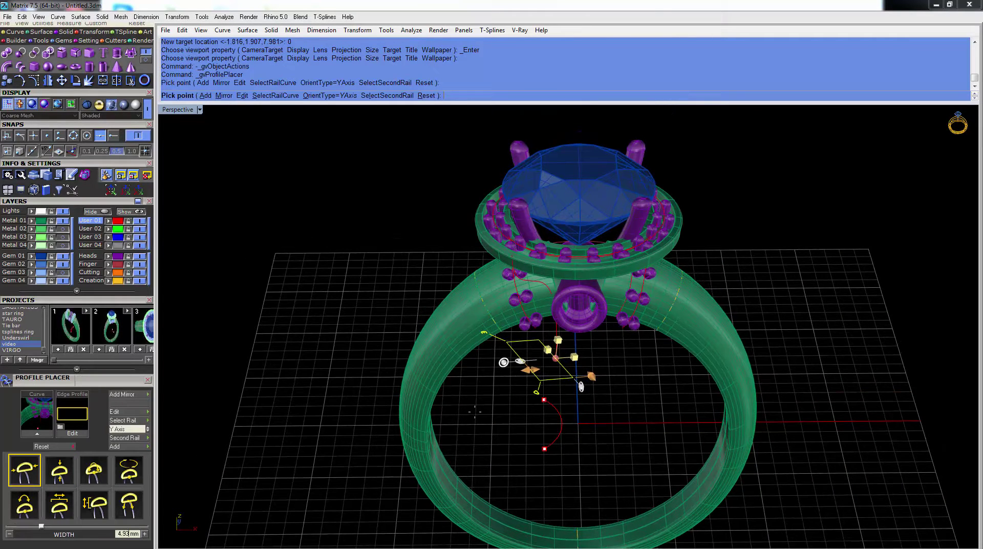
click(65, 431)
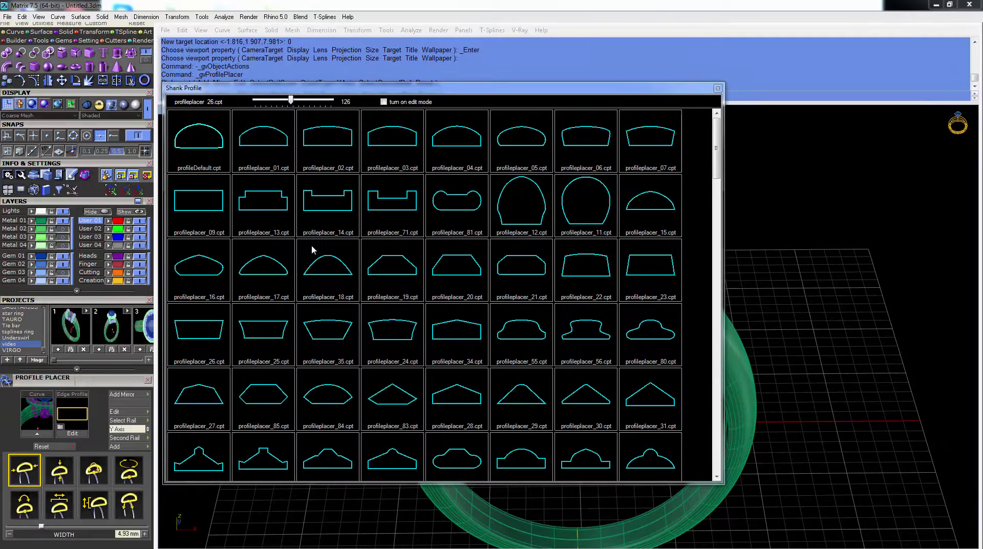
click(586, 201)
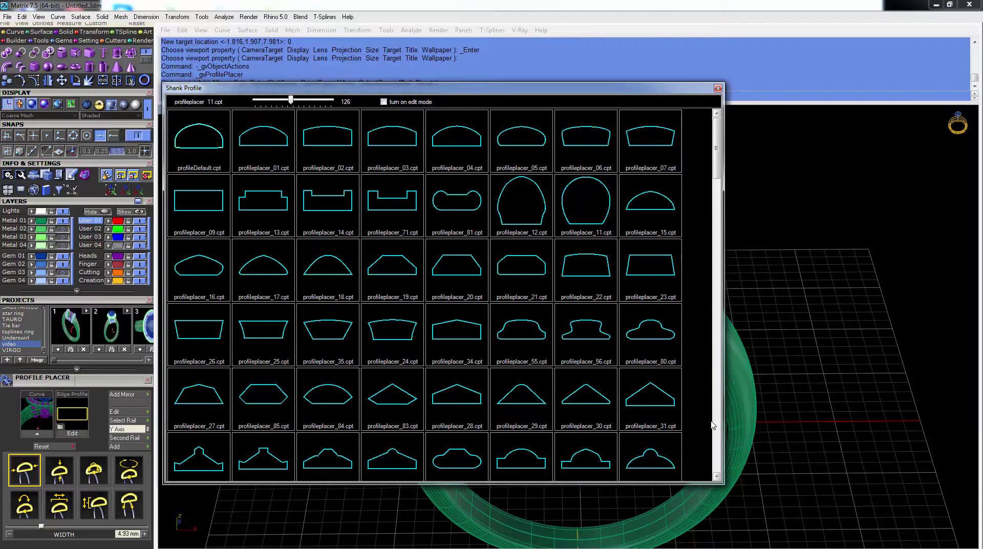
click(670, 395)
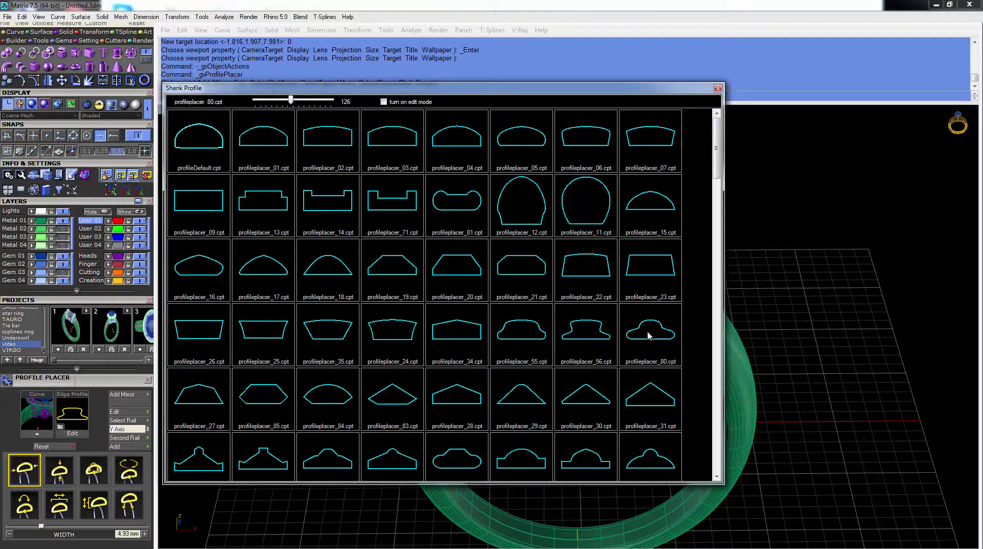
double_click(647, 336)
right_drag(571, 394, 579, 441)
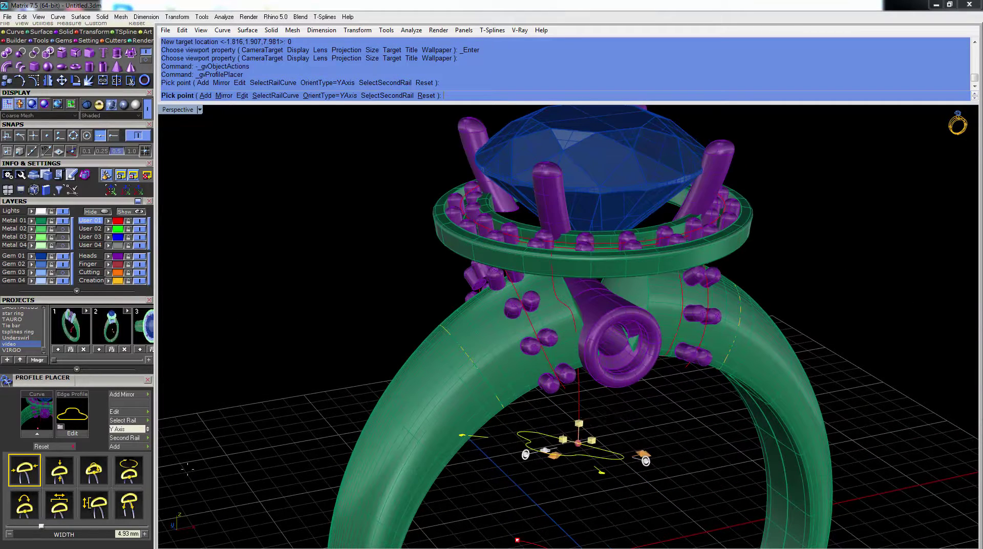
click(129, 446)
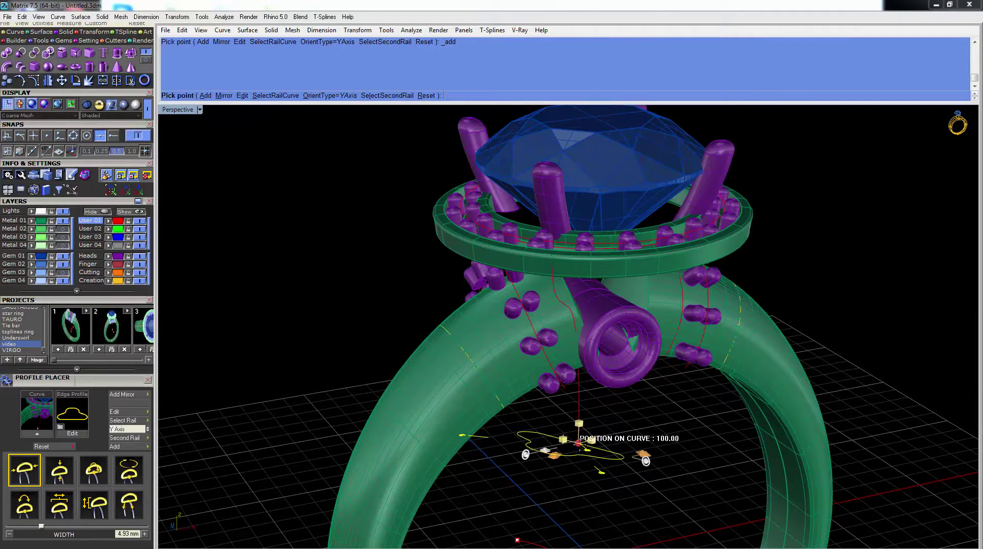
Move the added profile to the 0% position at the upper end of the support curve and roll it 60.2°.
click(128, 505)
right_drag(550, 247, 344, 228)
scroll(344, 227, up, 3)
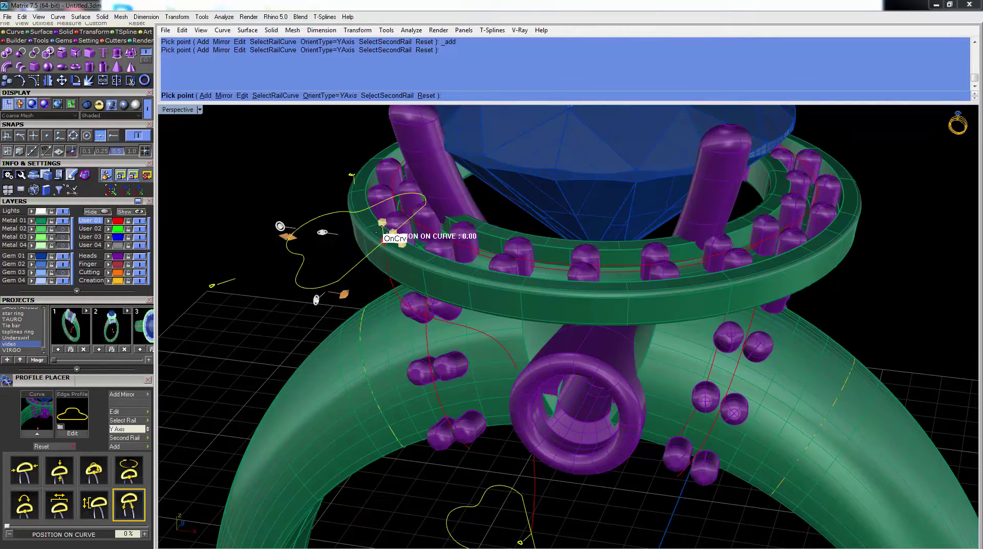
scroll(381, 233, down, 3)
right_drag(381, 233, 548, 358)
drag(556, 366, 538, 380)
right_drag(537, 380, 640, 307)
scroll(640, 306, up, 5)
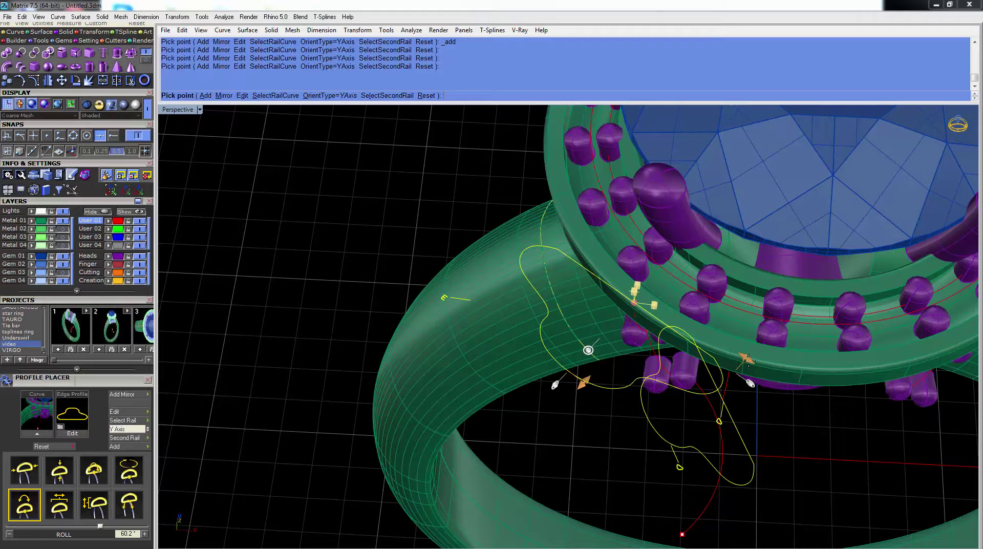
Set the upper profile's width to 2 mm and height to 0.9 mm, and switch its shape to profileplacer_44.
drag(749, 382, 642, 255)
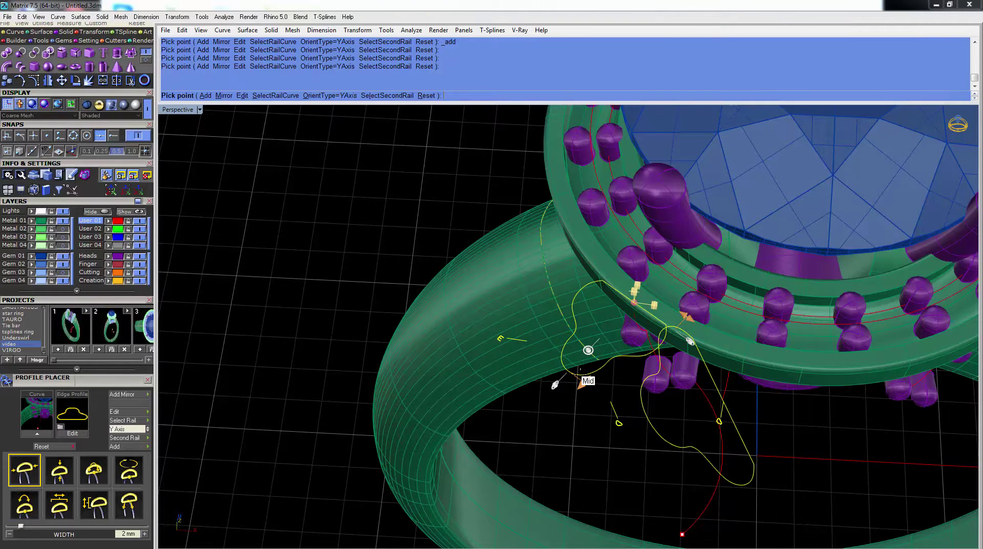
drag(581, 380, 607, 334)
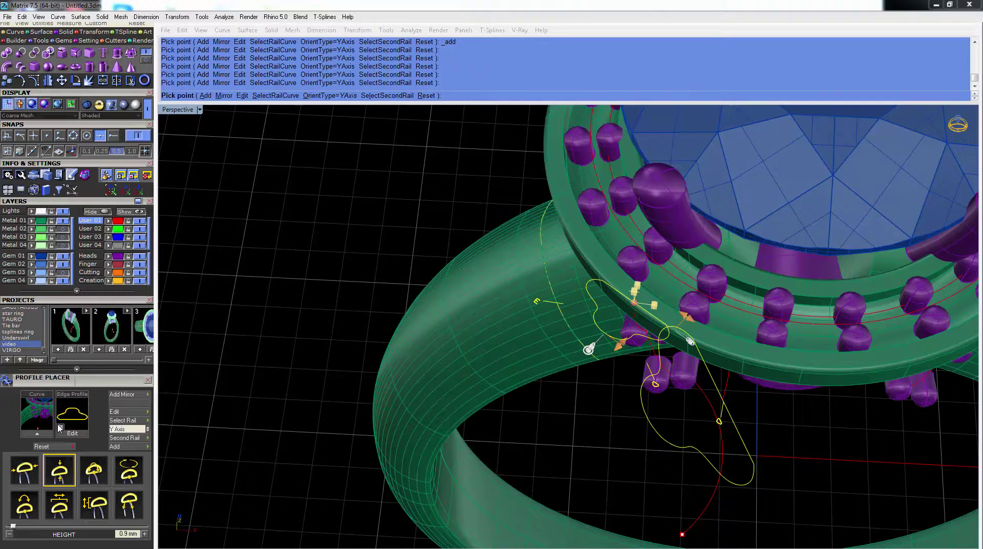
click(60, 428)
drag(719, 149, 718, 198)
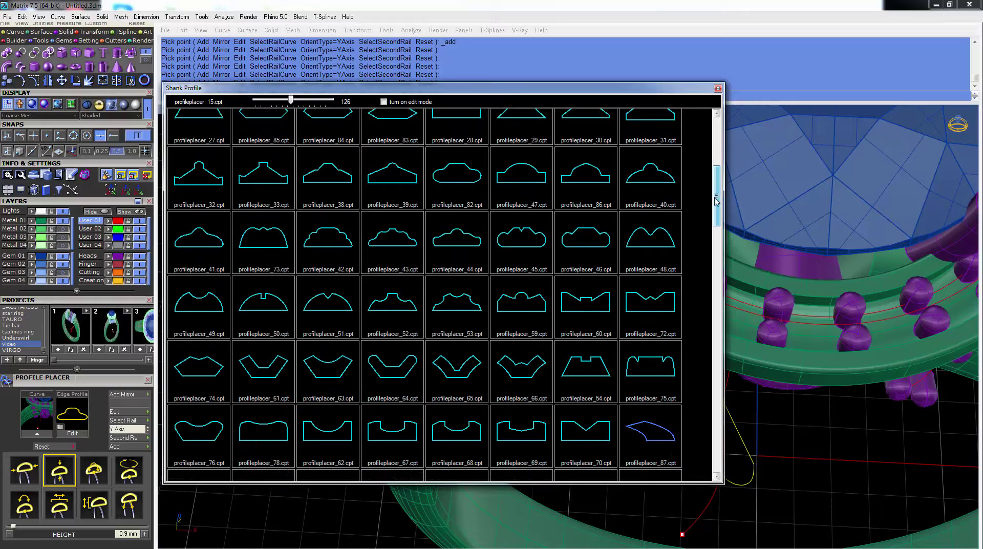
click(470, 247)
Fine-tune the upper profile's X offset and roll it to -6.2° to align it with the halo rim's outer edge.
scroll(732, 358, down, 4)
right_drag(732, 359, 748, 472)
scroll(667, 279, up, 6)
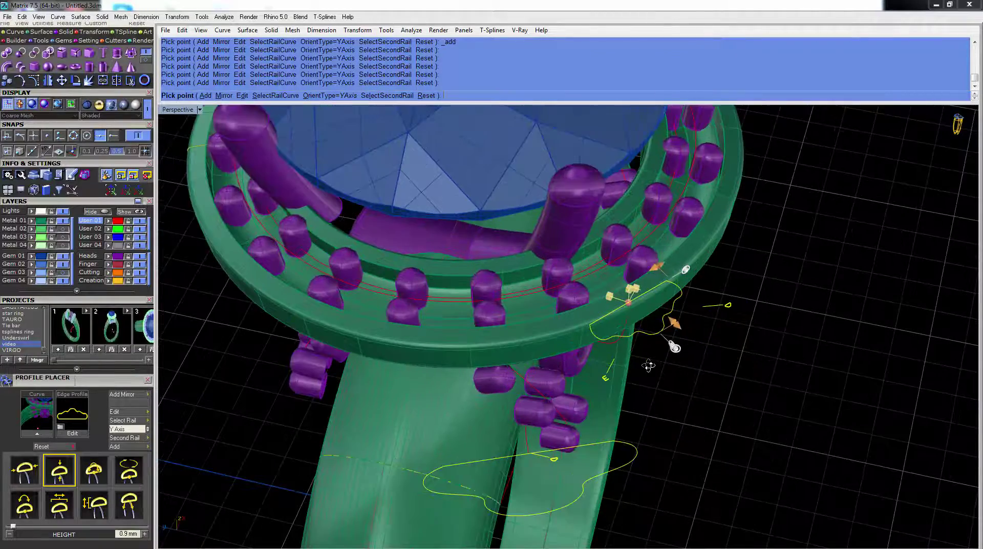
right_drag(648, 365, 665, 332)
scroll(665, 331, up, 6)
right_drag(736, 346, 579, 287)
drag(572, 270, 551, 264)
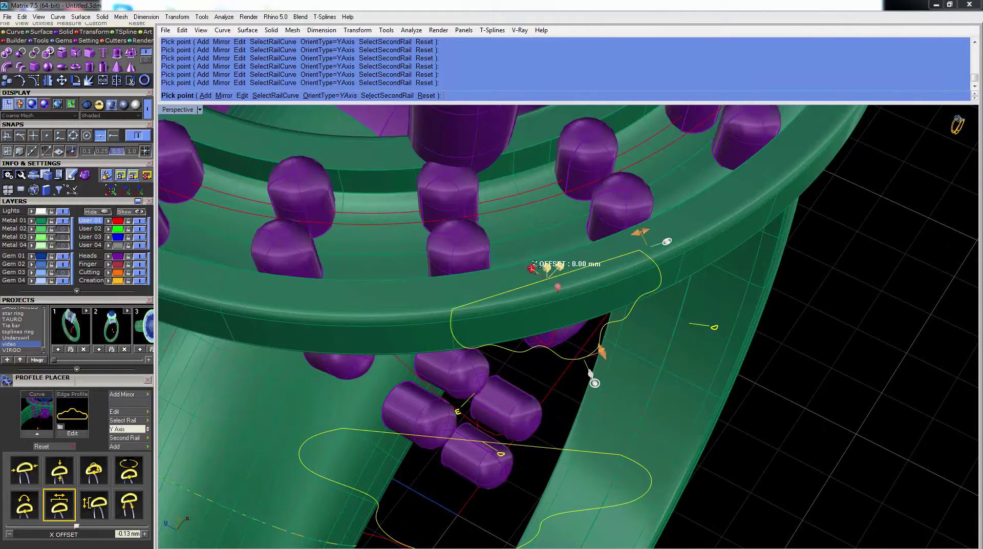
drag(547, 265, 555, 264)
right_drag(568, 276, 641, 356)
scroll(624, 335, down, 5)
scroll(641, 355, up, 3)
drag(558, 443, 546, 446)
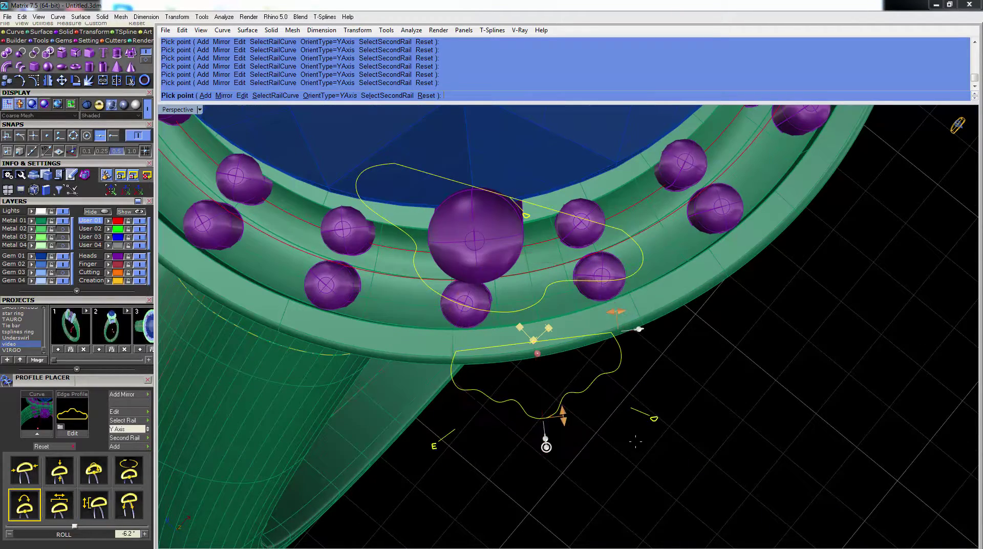
Narrow the upper profile to a width of 1.2 mm and finish placing it.
right_drag(640, 384, 634, 364)
scroll(623, 307, down, 4)
right_drag(623, 307, 614, 353)
scroll(588, 233, up, 3)
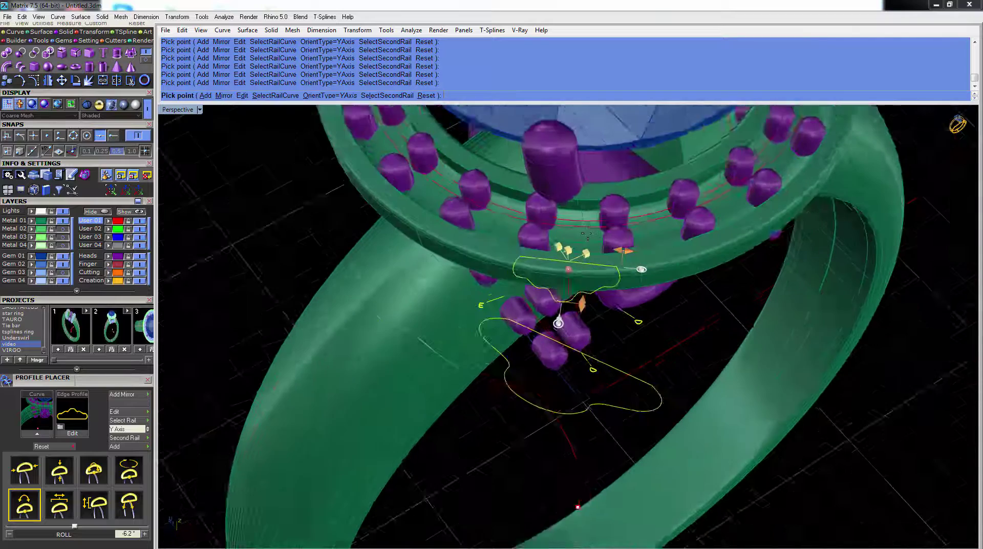
scroll(587, 234, up, 1)
drag(632, 257, 604, 252)
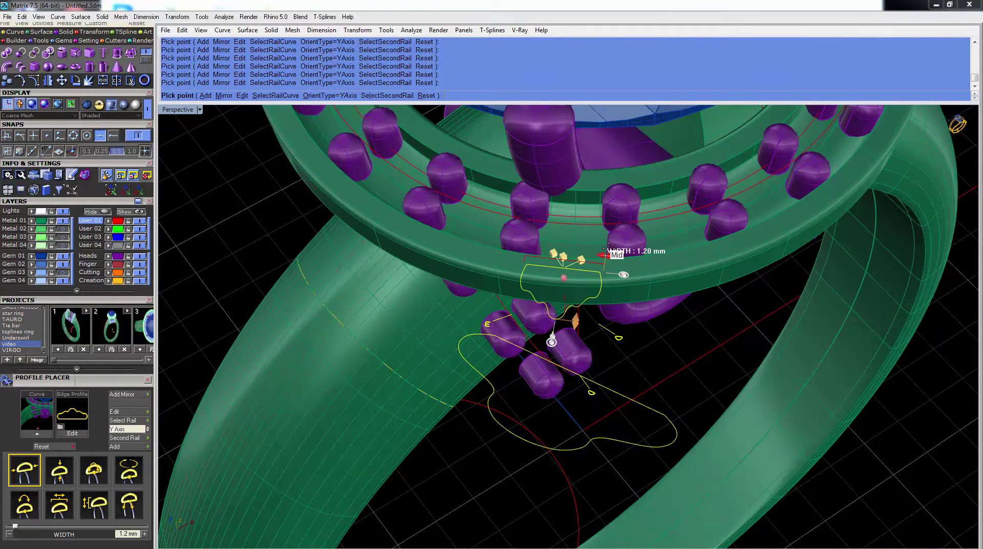
right_drag(708, 358, 650, 398)
right_click(658, 368)
Reopen the lower profile in Profile Placer and set its width to 2 mm and height to 1 mm.
click(611, 341)
scroll(635, 318, down, 5)
right_drag(634, 319, 625, 357)
middle_click(626, 357)
click(637, 363)
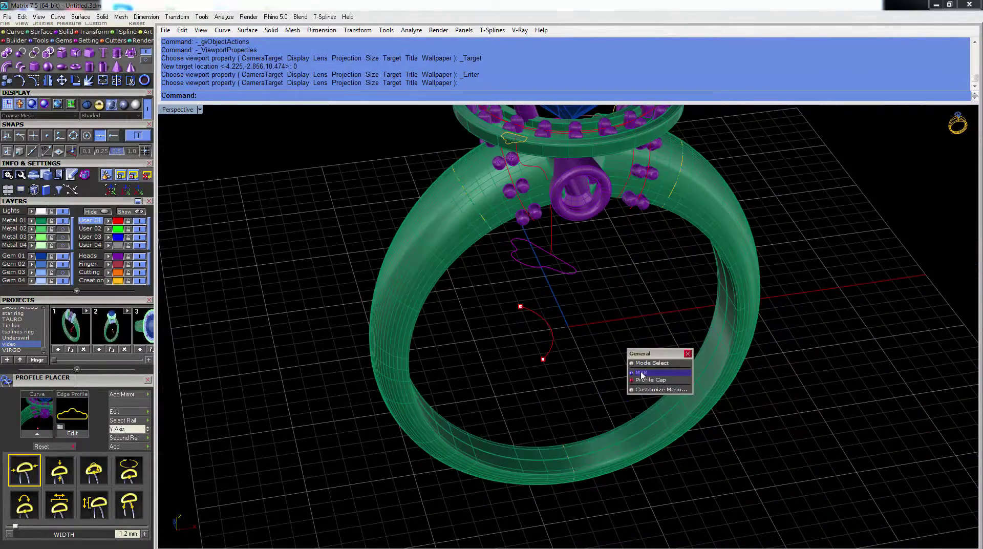
click(640, 363)
scroll(553, 266, up, 3)
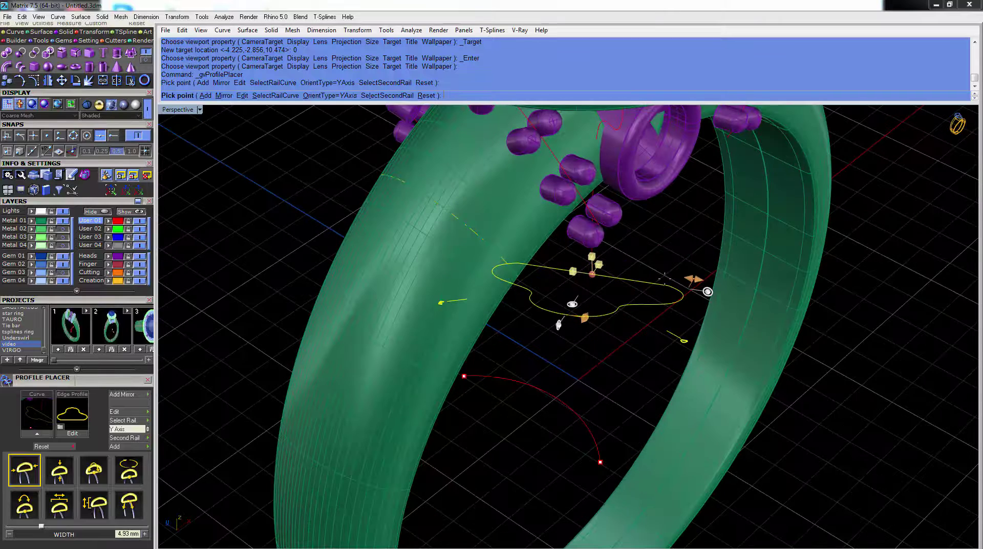
drag(697, 276, 637, 266)
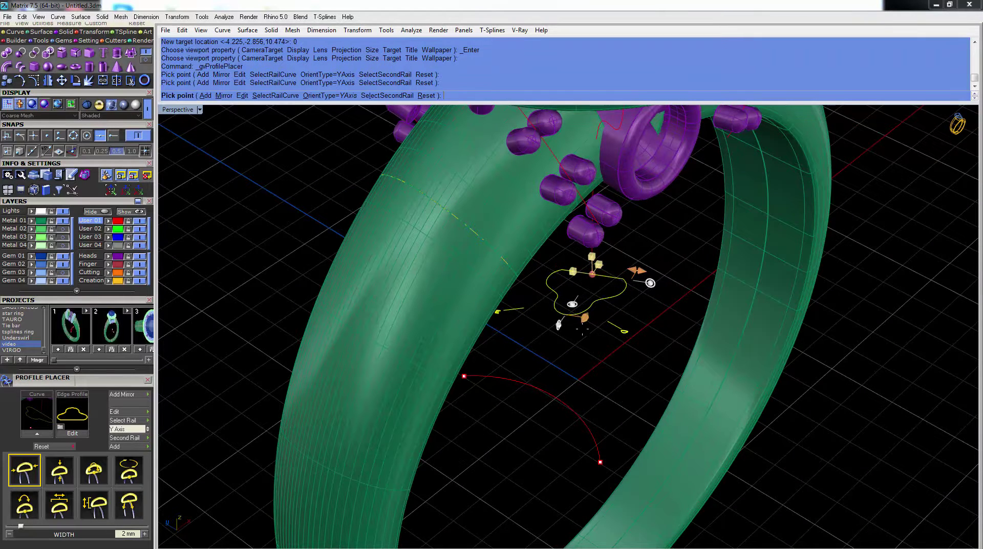
drag(588, 311, 599, 295)
scroll(613, 297, down, 2)
shift+right_drag(615, 295, 533, 239)
scroll(532, 239, down, 2)
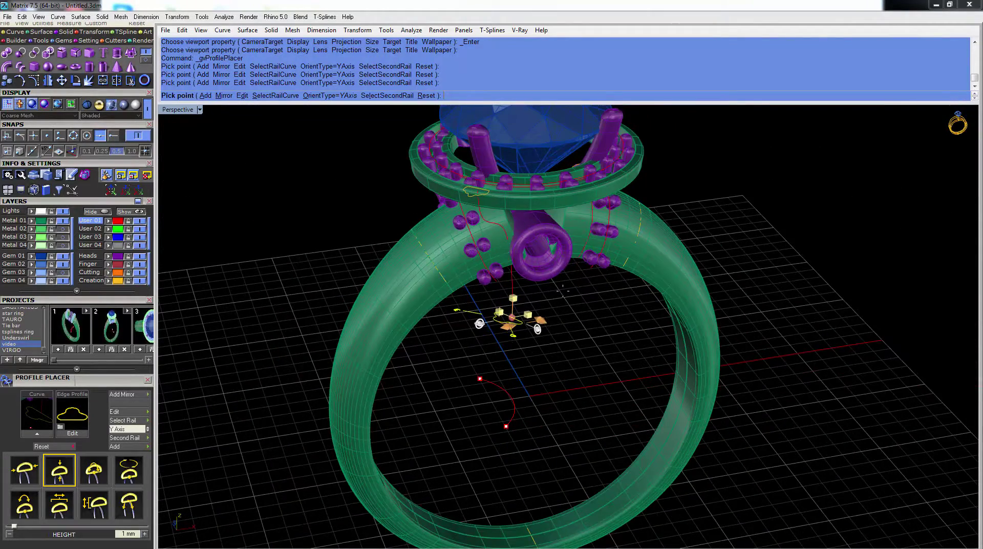
key(Return)
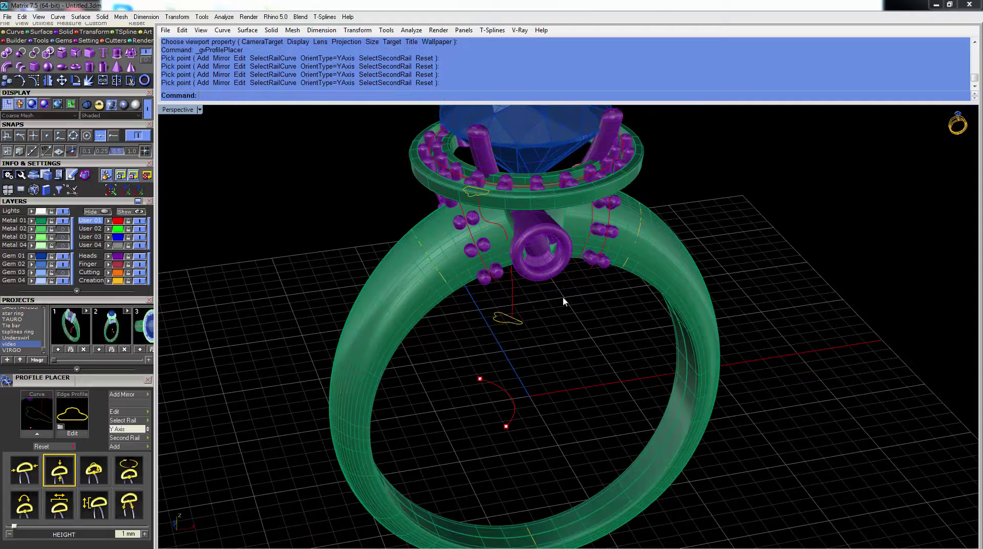
Create a one-rail sweep along the support curve using the lower and upper profiles as cross sections, keeping the proposed seam points.
click(25, 40)
click(6, 53)
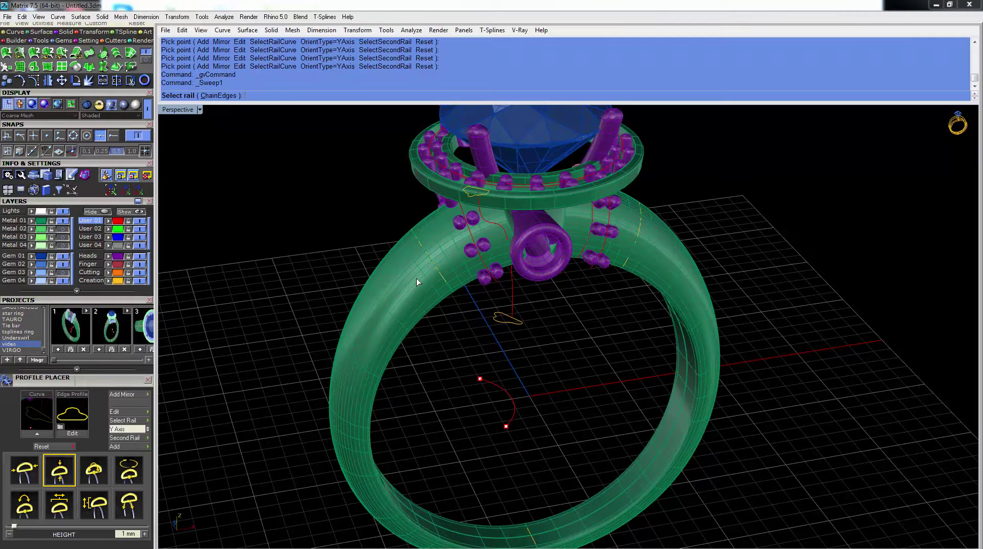
click(512, 301)
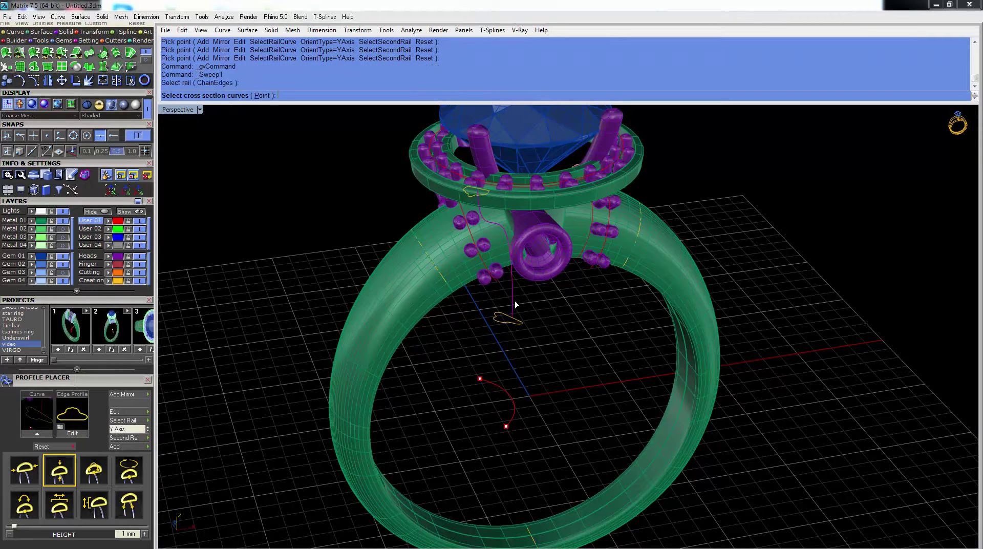
click(506, 318)
right_drag(506, 318, 483, 258)
scroll(483, 262, up, 5)
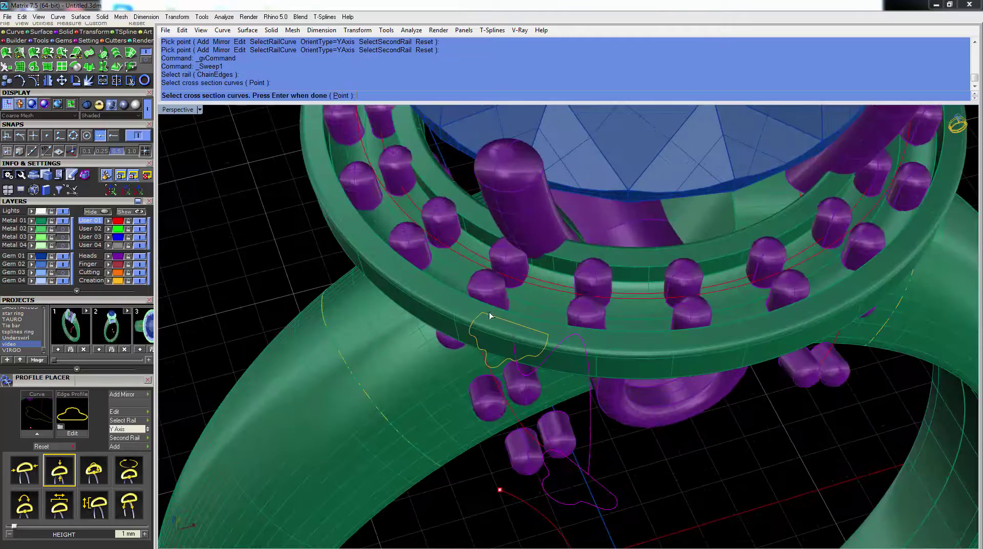
click(504, 323)
scroll(594, 387, down, 8)
right_drag(595, 392, 580, 350)
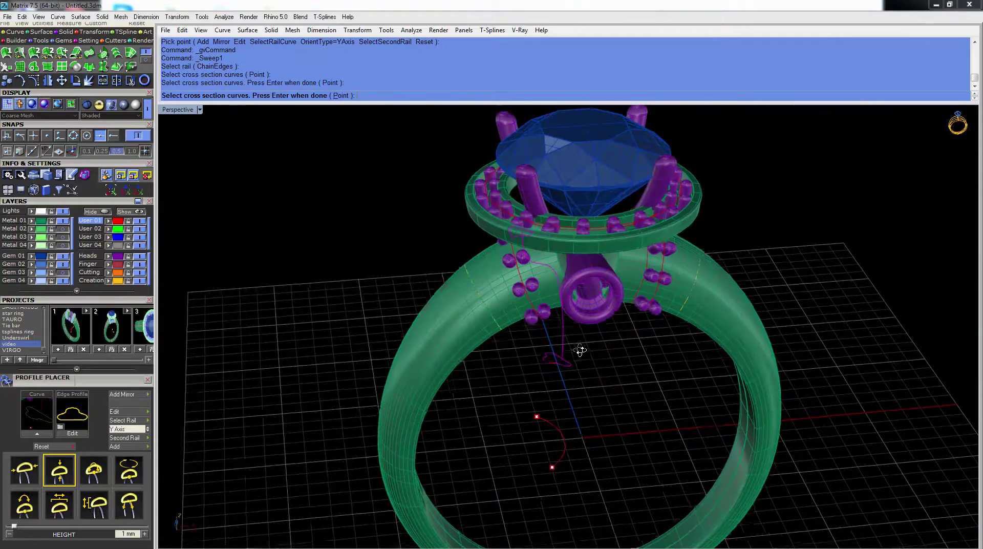
right_click(580, 351)
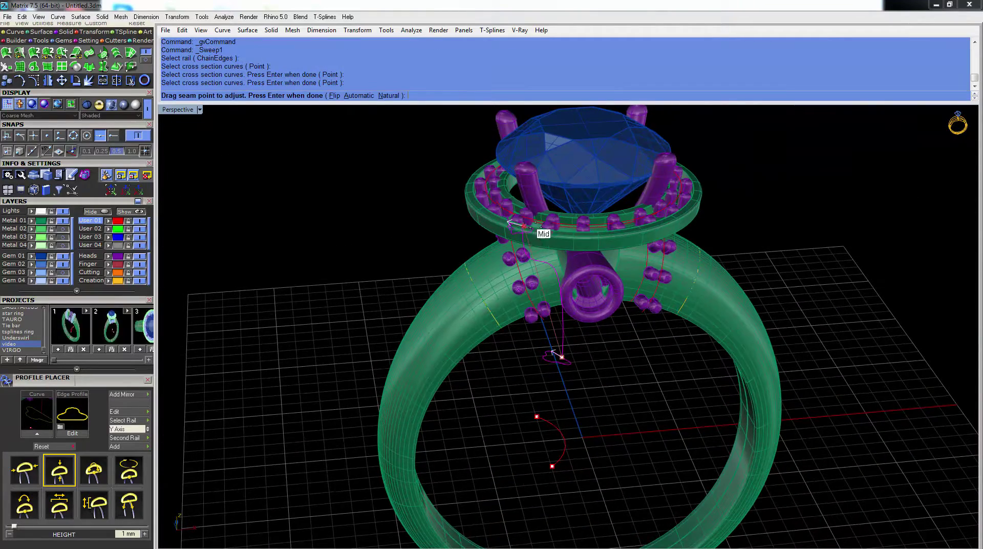
scroll(520, 235, up, 2)
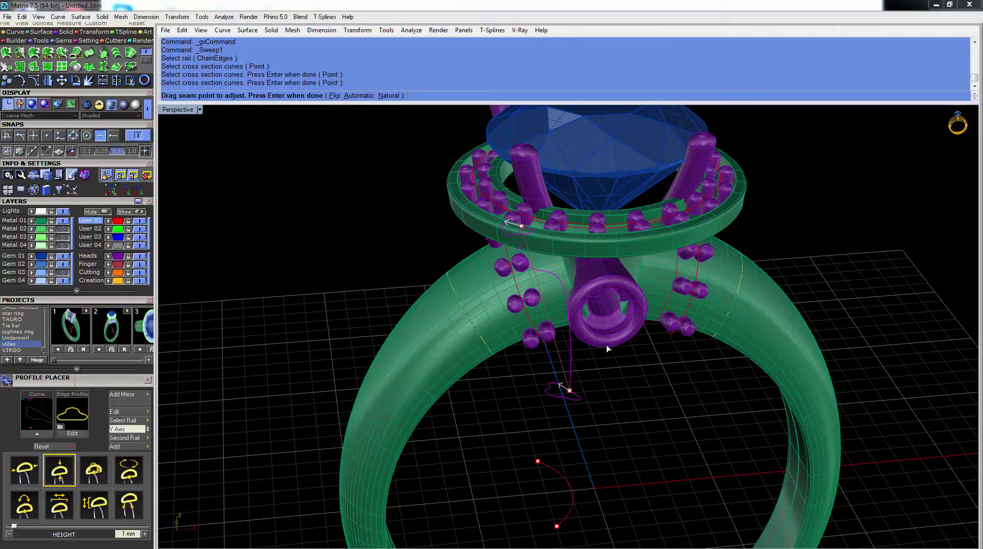
right_click(649, 392)
right_drag(649, 392, 628, 353)
scroll(601, 285, up, 5)
right_drag(601, 286, 638, 316)
click(777, 307)
mouse_move(487, 193)
right_down()
mouse_move(450, 179)
mouse_move(495, 204)
right_up()
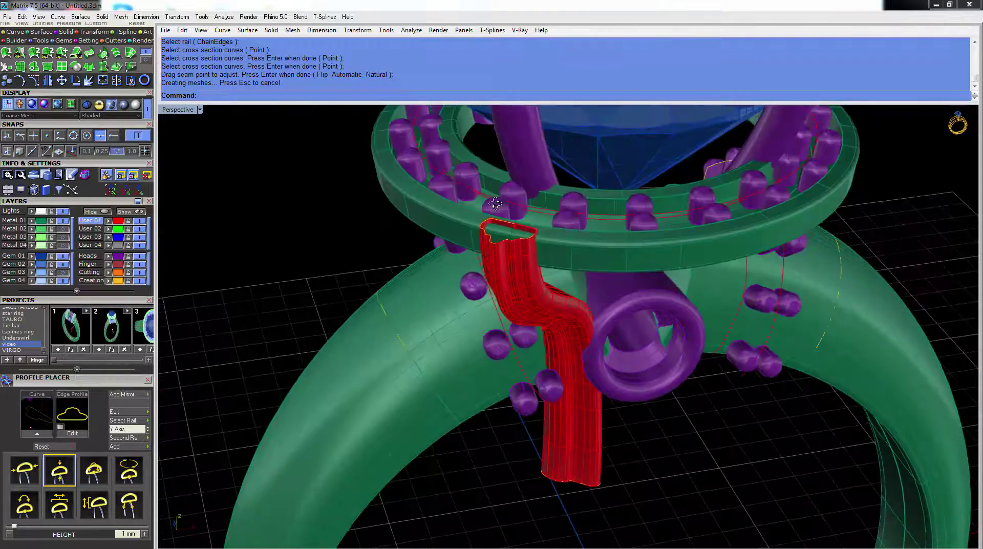
scroll(490, 246, down, 5)
Show the Gem 03, Metal 02, Metal 03 and Metal 04 layers to check the support against the accent gems.
click(62, 273)
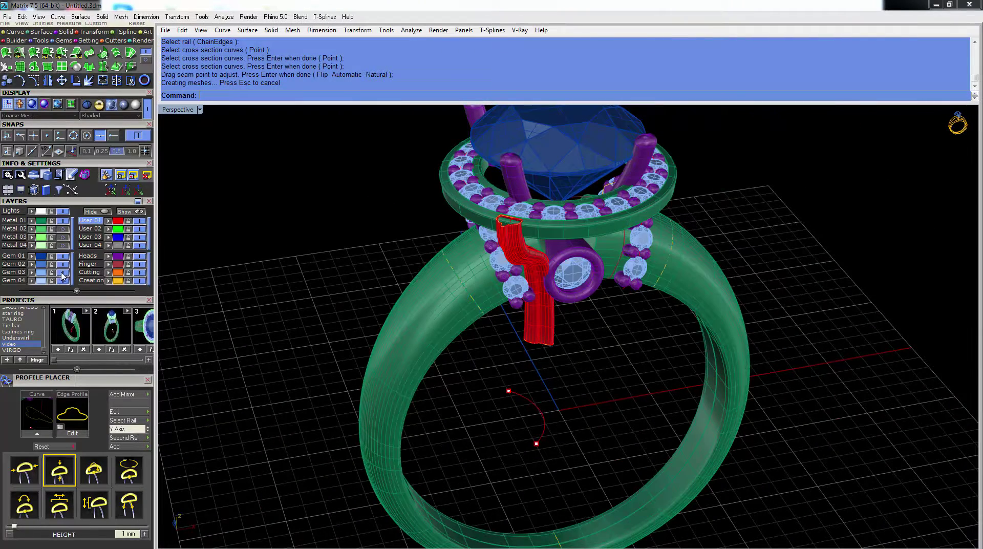
click(62, 230)
click(62, 238)
click(63, 245)
right_drag(497, 279, 512, 323)
scroll(458, 313, up, 5)
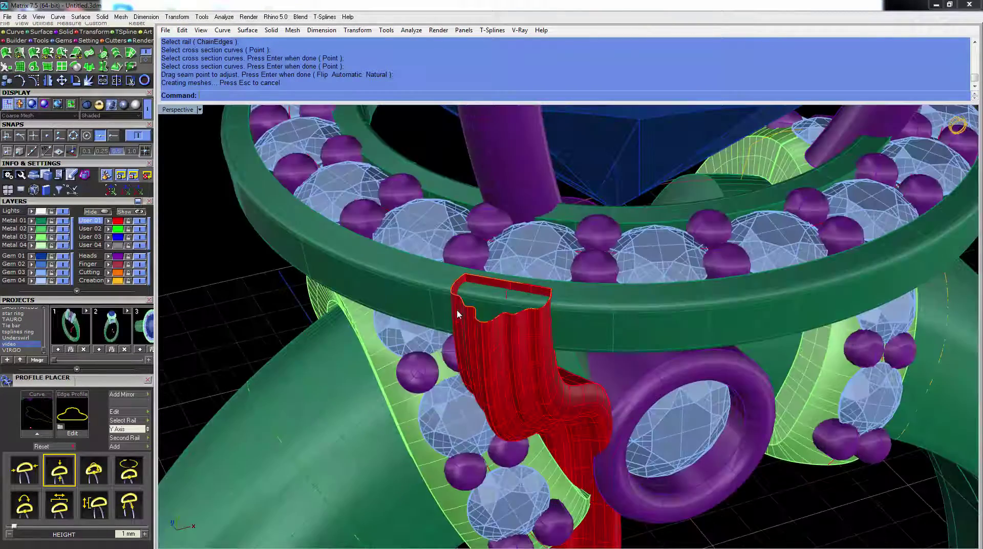
Add a domed profile end cap to the upper profile curve of the support, with an amount of about 0.27.
click(461, 306)
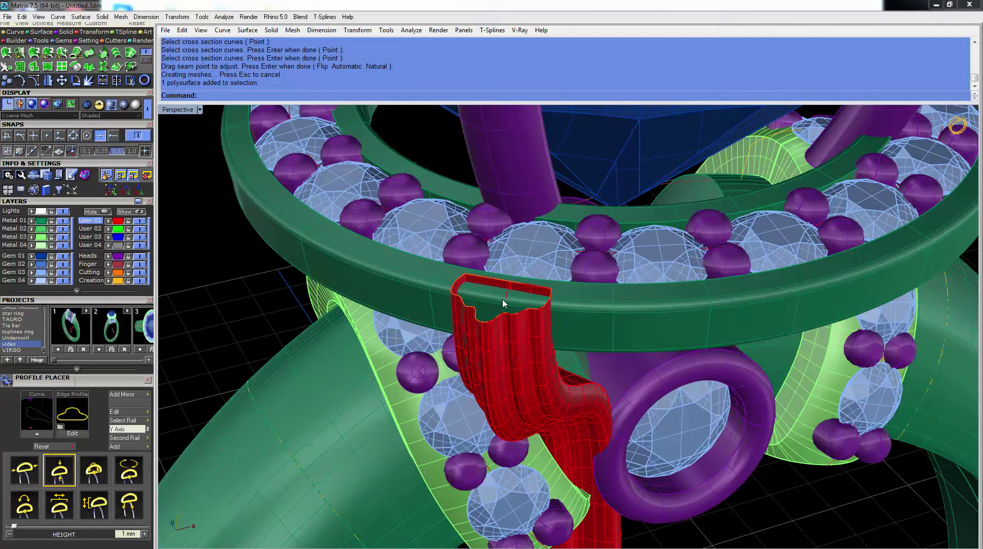
scroll(503, 303, up, 2)
click(511, 279)
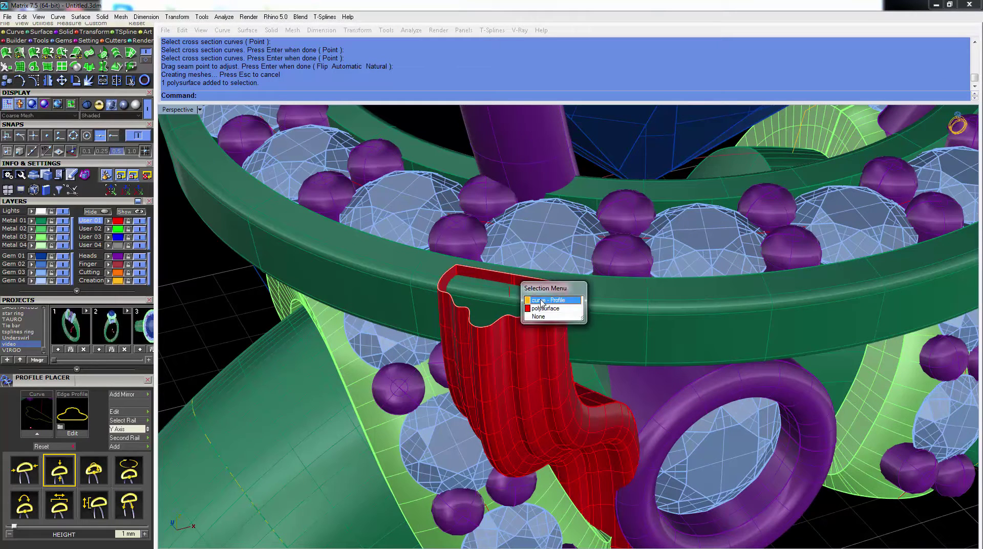
click(541, 301)
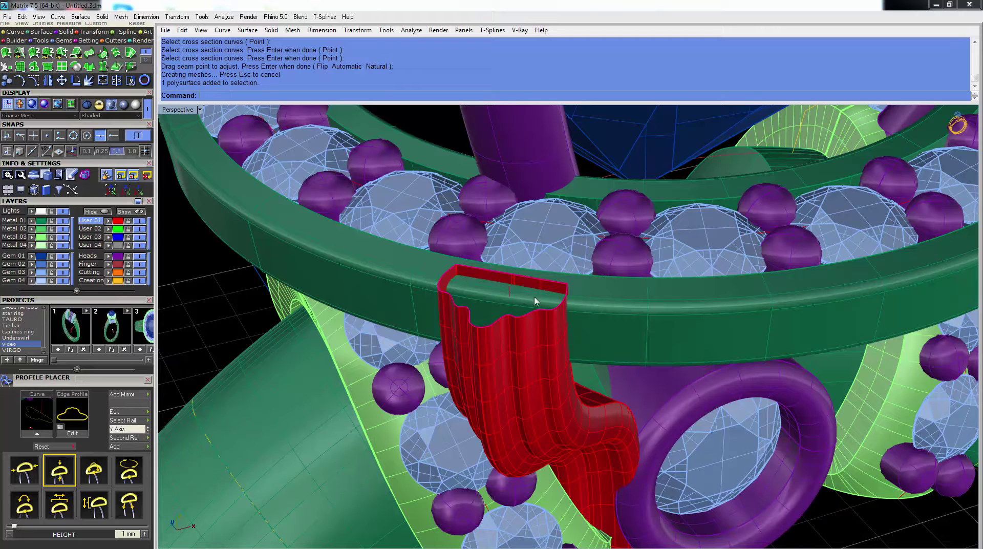
right_click(562, 338)
click(584, 358)
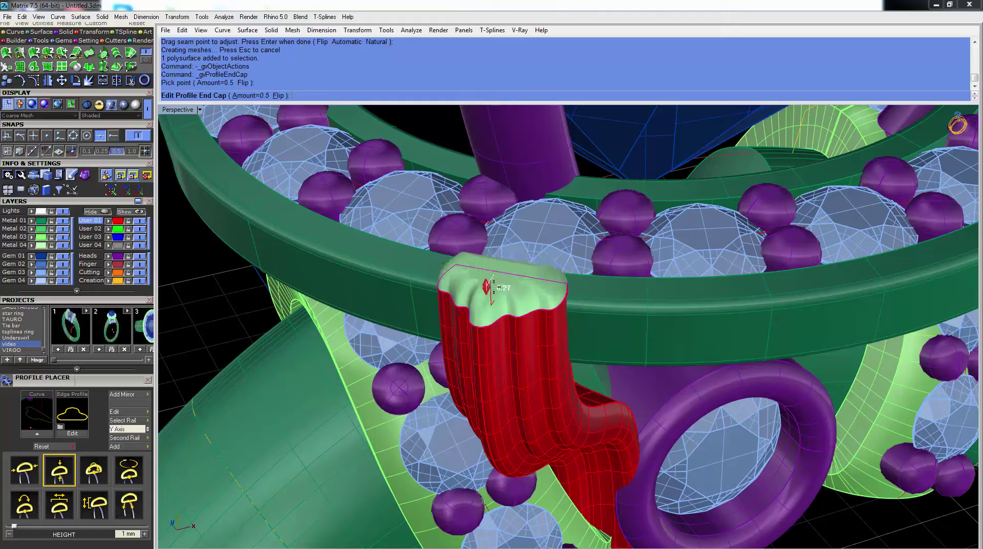
click(493, 284)
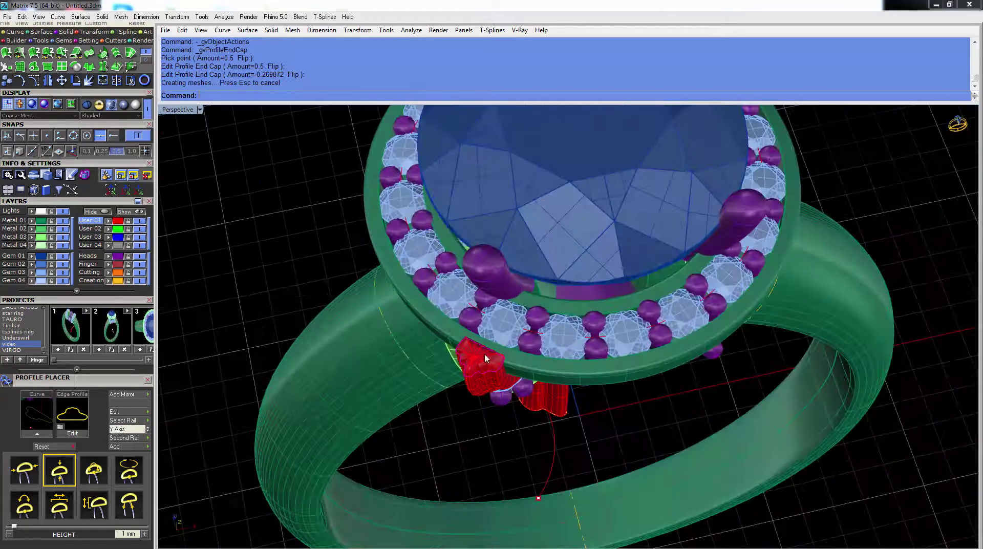
Join the domed end cap and the swept support into one polysurface.
right_drag(508, 394, 484, 286)
scroll(483, 286, up, 5)
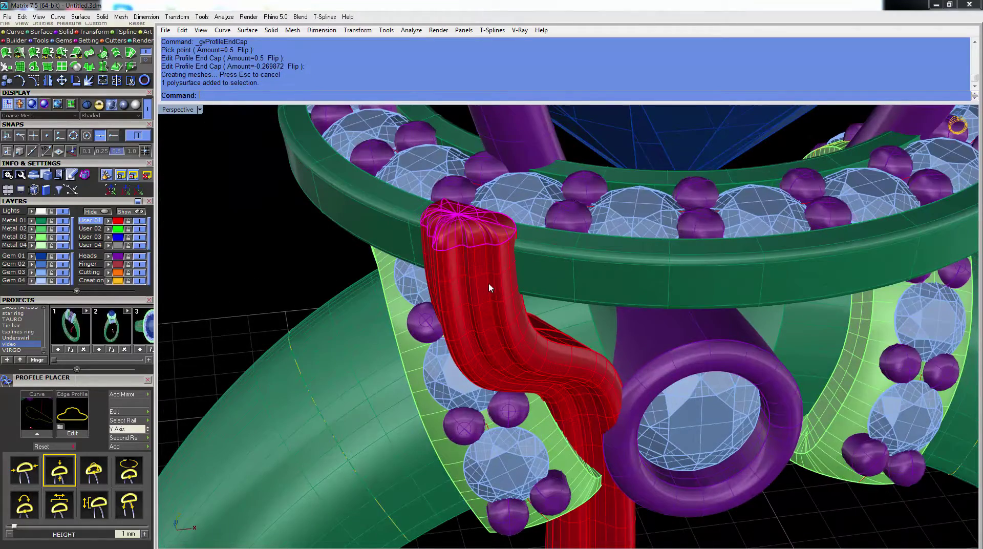
click(484, 282)
scroll(501, 286, down, 5)
scroll(481, 305, up, 1)
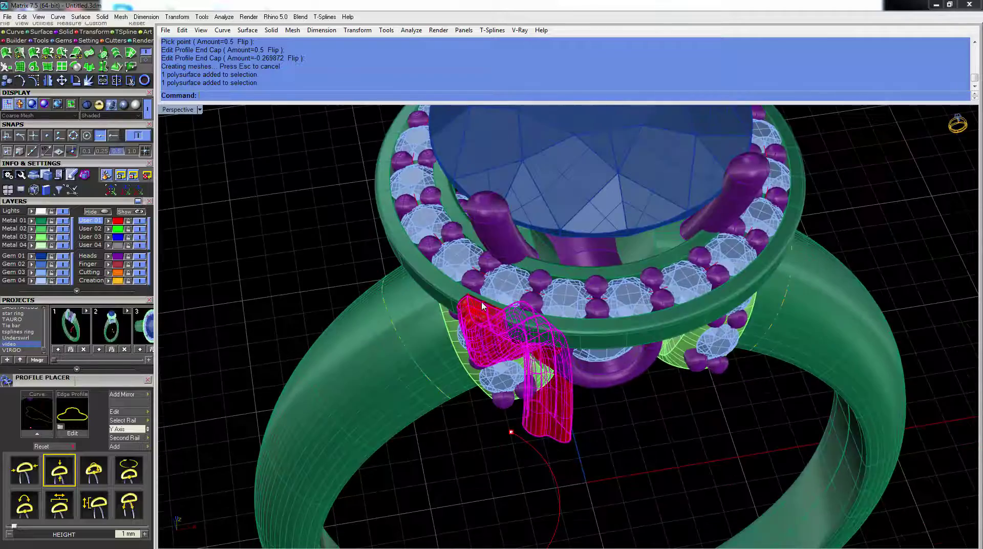
scroll(482, 306, up, 2)
click(475, 315)
click(103, 80)
Close the open lower end of the joined support with a flat cap.
scroll(274, 165, down, 3)
right_drag(432, 381, 437, 209)
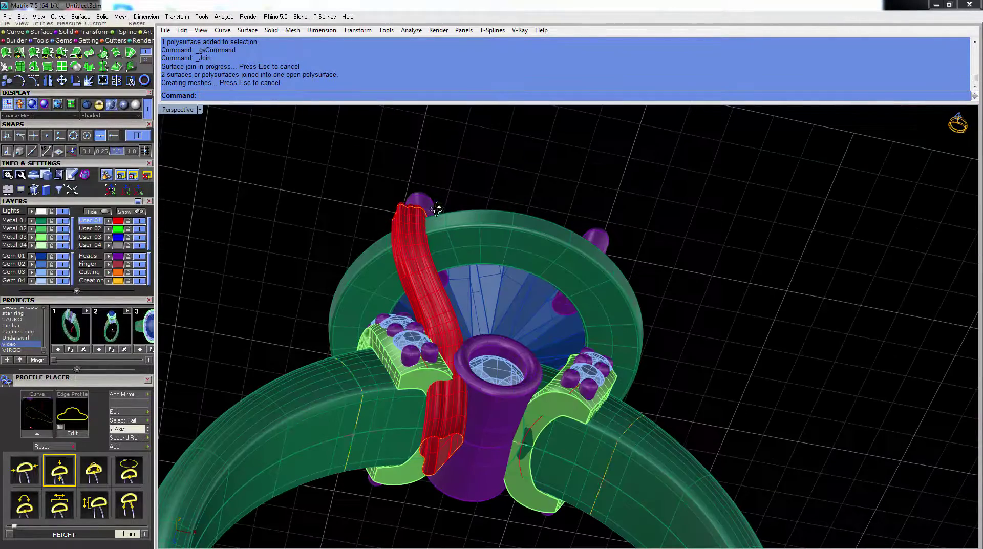
click(448, 428)
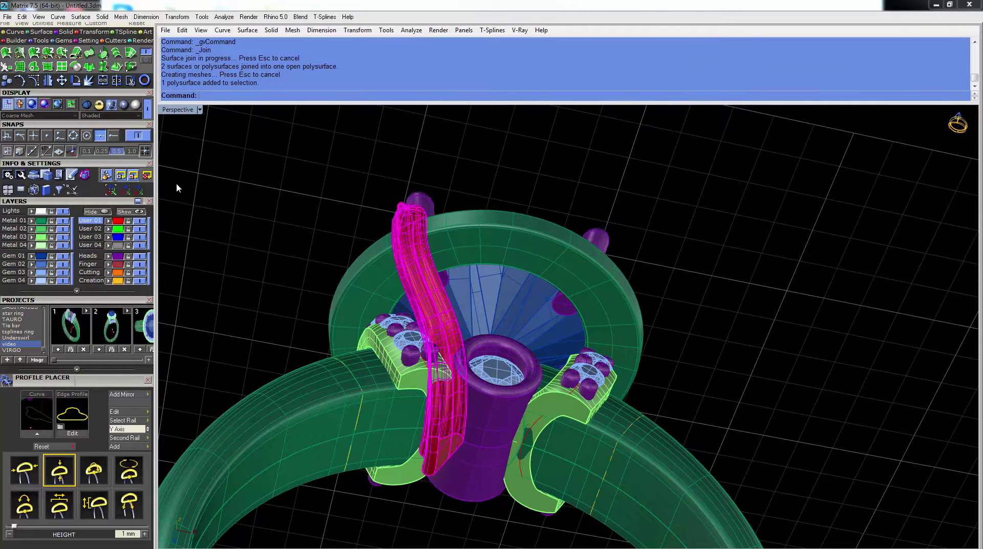
click(70, 32)
click(60, 57)
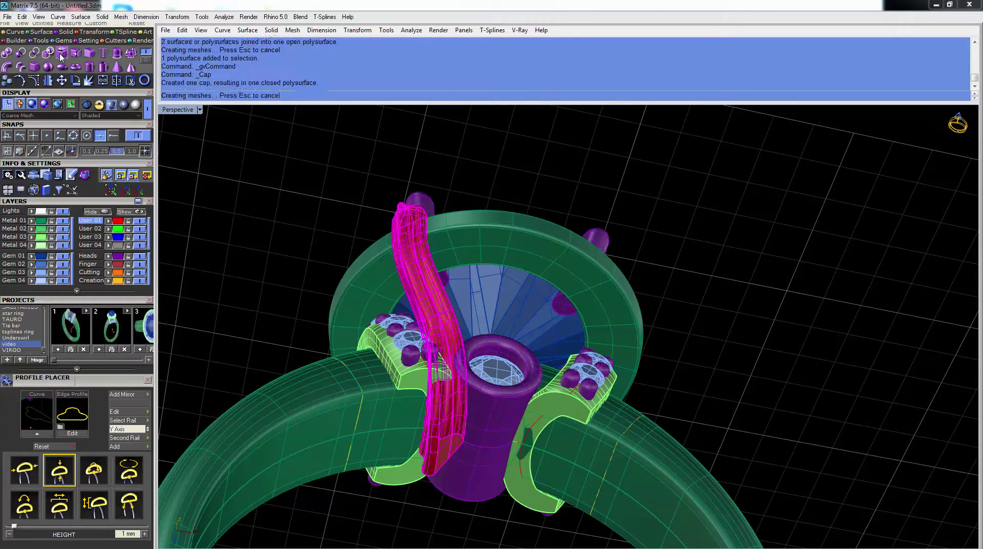
click(286, 225)
right_drag(428, 366, 466, 404)
scroll(466, 404, up, 5)
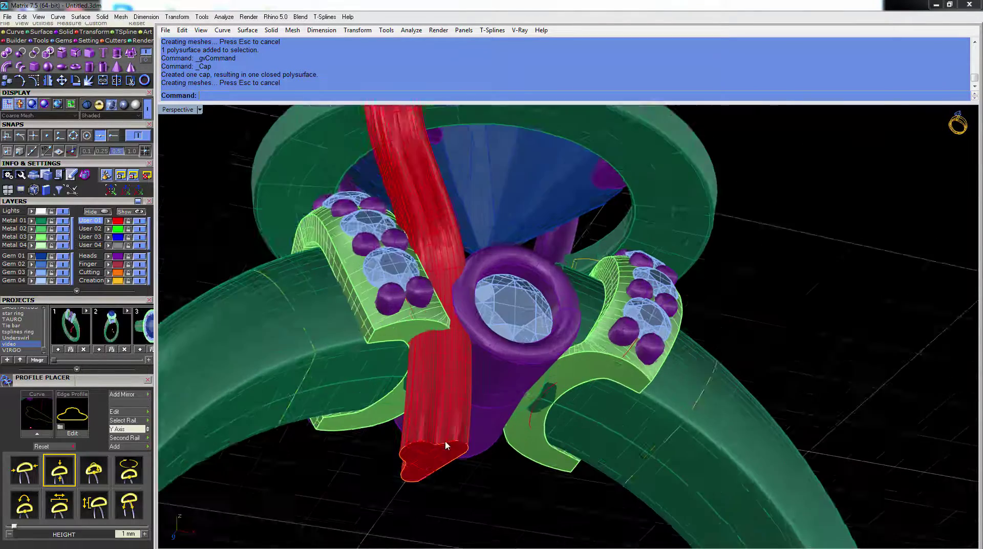
Examine the support's capped lower end from several angles to see how far it reaches inside the shank's finger opening.
scroll(447, 446, down, 6)
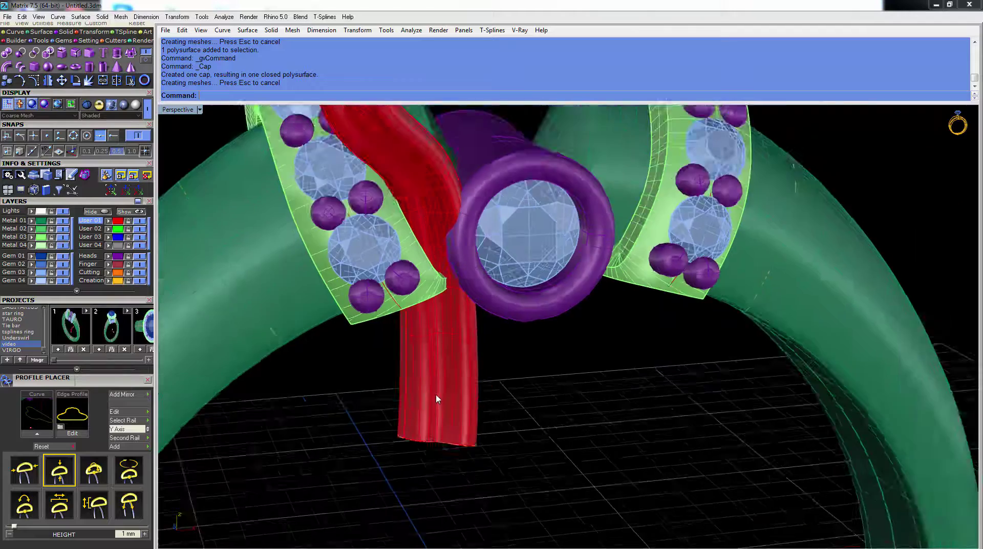
click(436, 399)
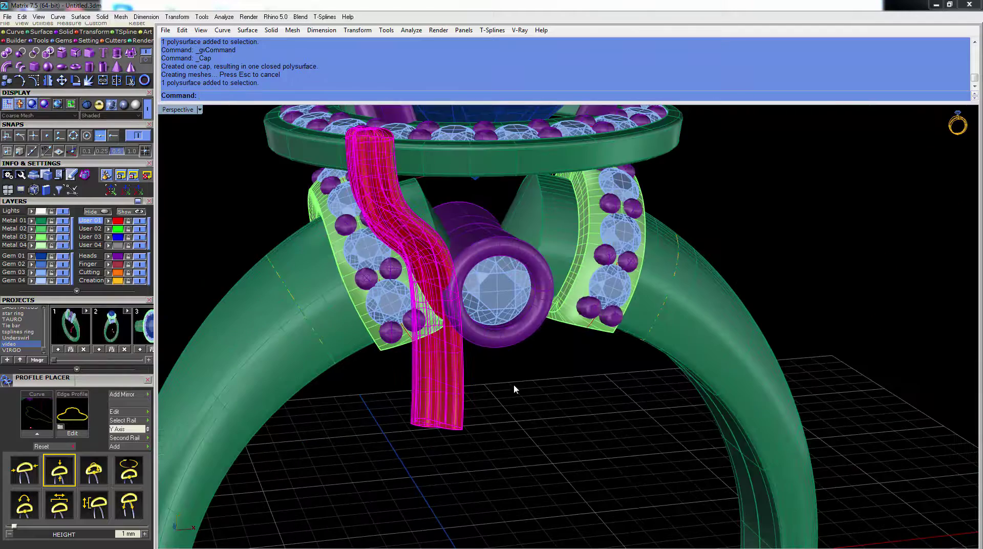
scroll(425, 308, down, 7)
right_drag(473, 285, 477, 338)
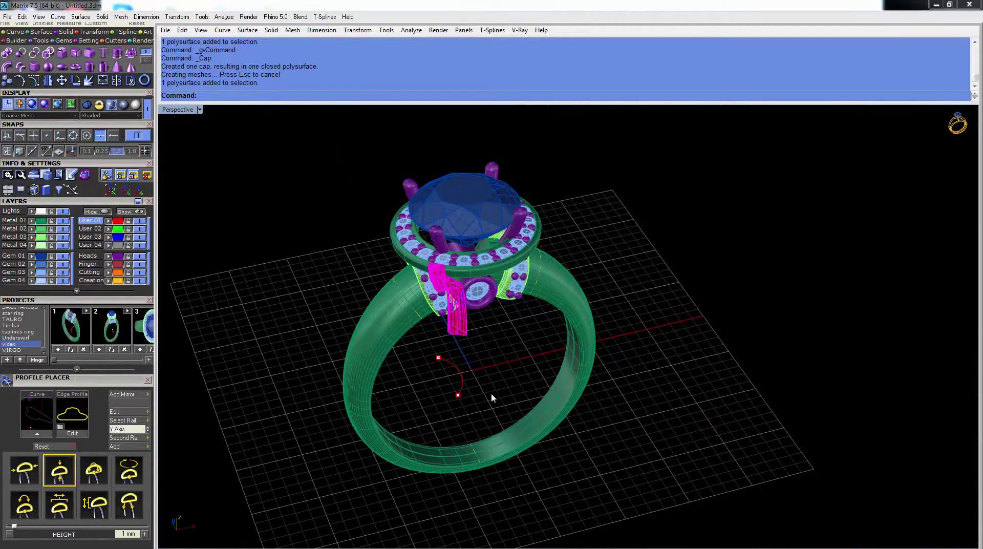
right_drag(491, 394, 487, 352)
scroll(486, 352, up, 8)
key(Escape)
click(513, 306)
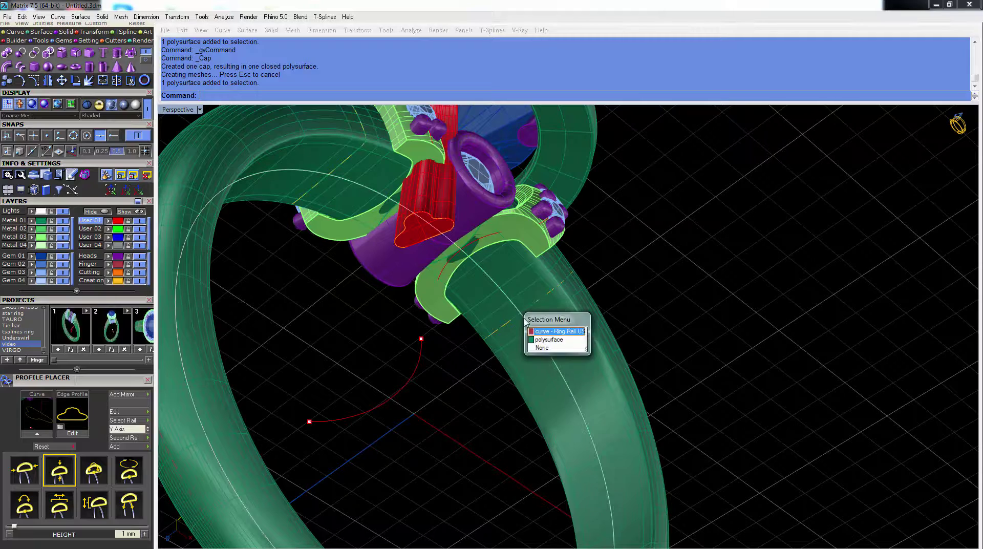
key(Escape)
scroll(494, 238, down, 6)
right_drag(490, 236, 504, 264)
scroll(506, 274, up, 10)
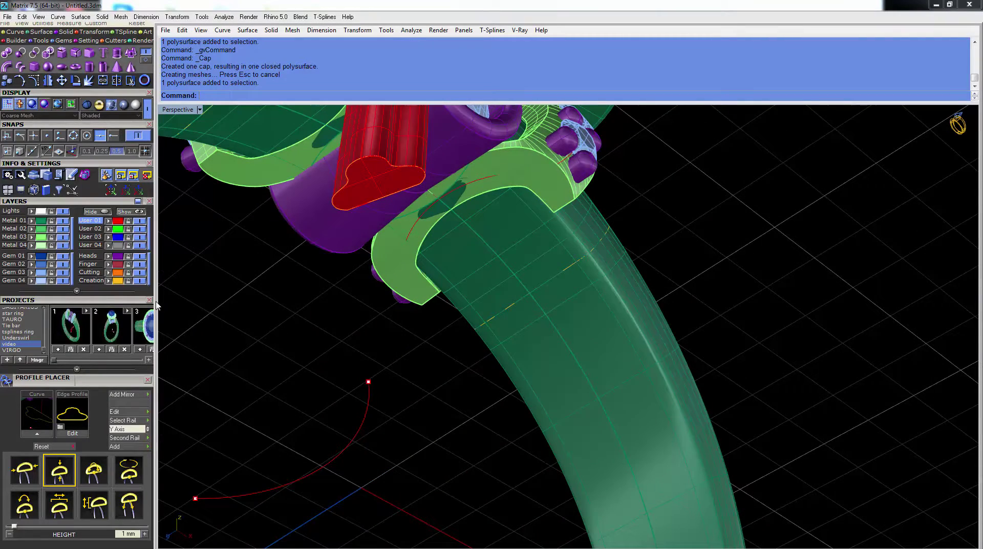
Make Finger the current layer and extrude its inner ring rail to both sides into a solid cylinder through the shank.
double_click(96, 265)
scroll(500, 237, down, 7)
right_drag(493, 235, 513, 291)
ctrl+click(560, 227)
scroll(516, 231, down, 8)
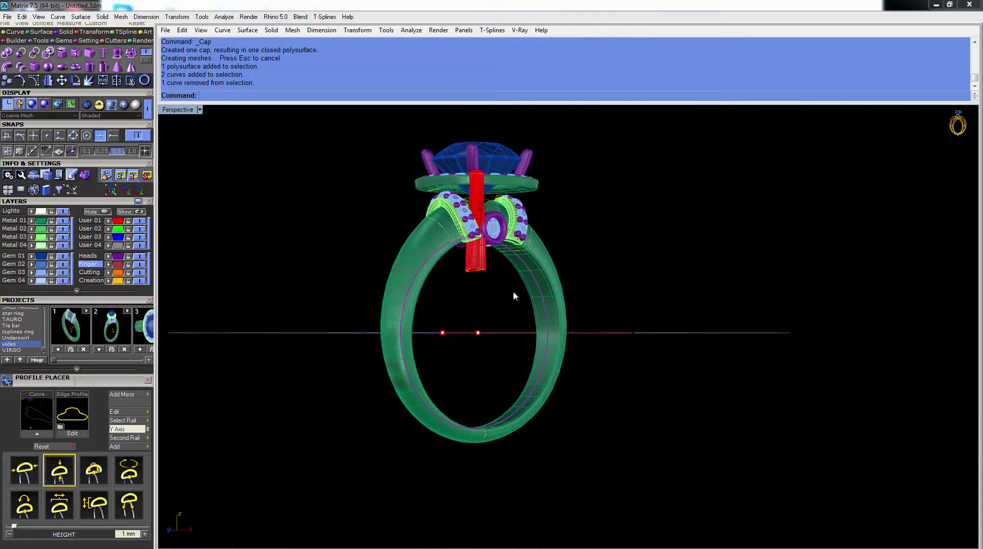
right_drag(303, 170, 305, 233)
click(117, 54)
click(259, 192)
Subtract the finger cylinder from the support's lower end with a Boolean difference, and delete the cylinder.
right_drag(535, 297, 429, 221)
scroll(429, 221, up, 5)
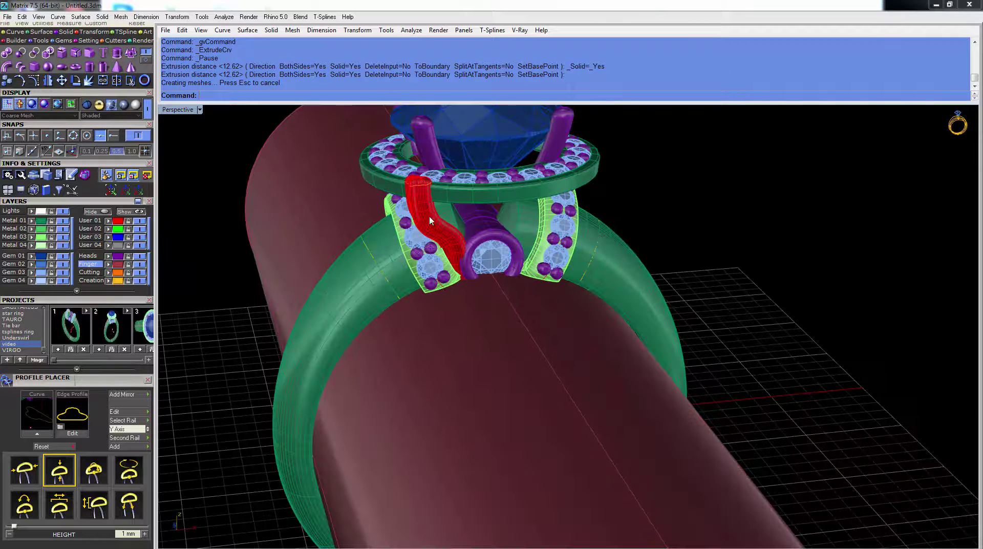
click(21, 52)
click(461, 233)
key(Return)
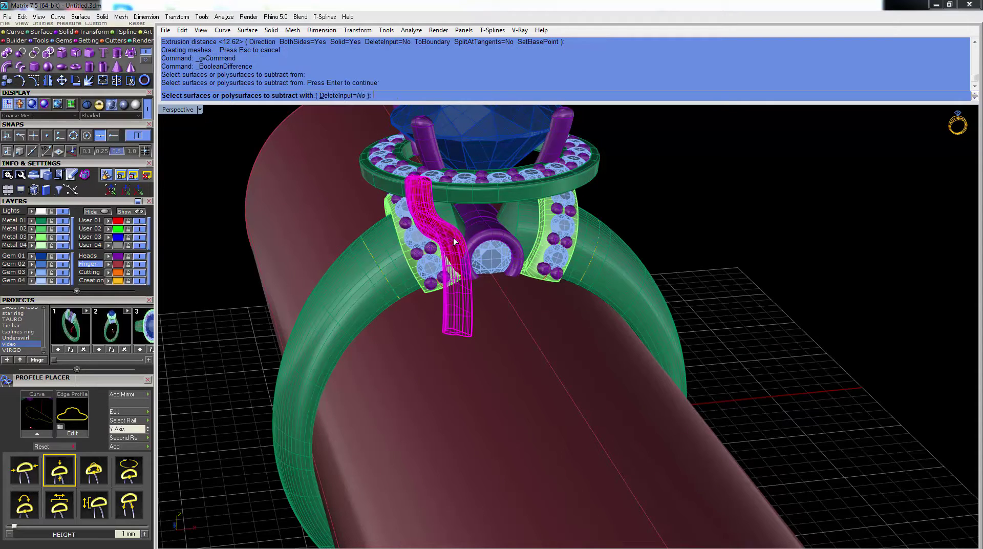
click(533, 318)
key(Return)
click(534, 318)
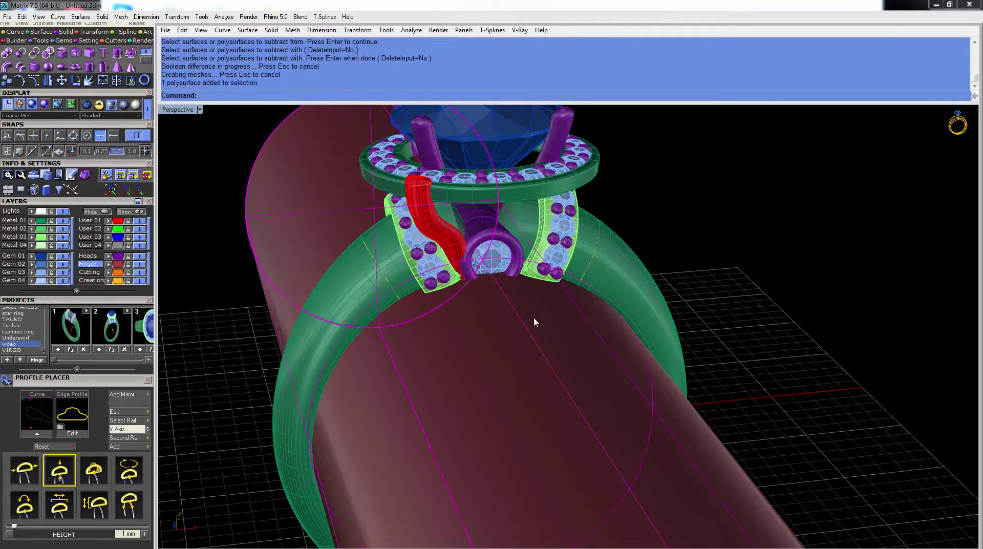
key(Delete)
Move the trimmed support onto the Metal 01 layer.
right_drag(534, 317, 506, 288)
click(480, 260)
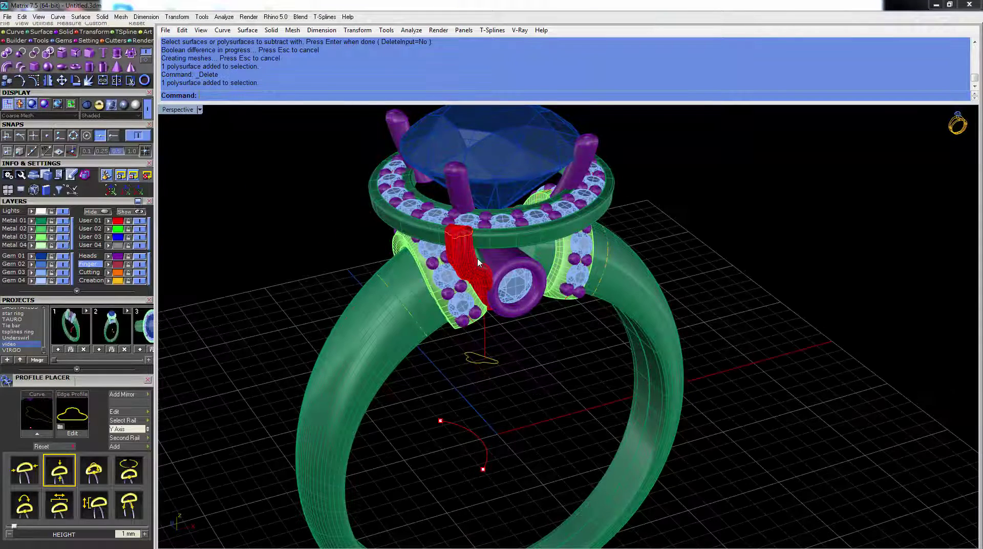
click(37, 220)
Mirror a copy of the support from origin 0 along the front-to-back axis, onto the other side of the front bezel.
right_drag(409, 279, 443, 335)
click(429, 254)
scroll(429, 254, down, 5)
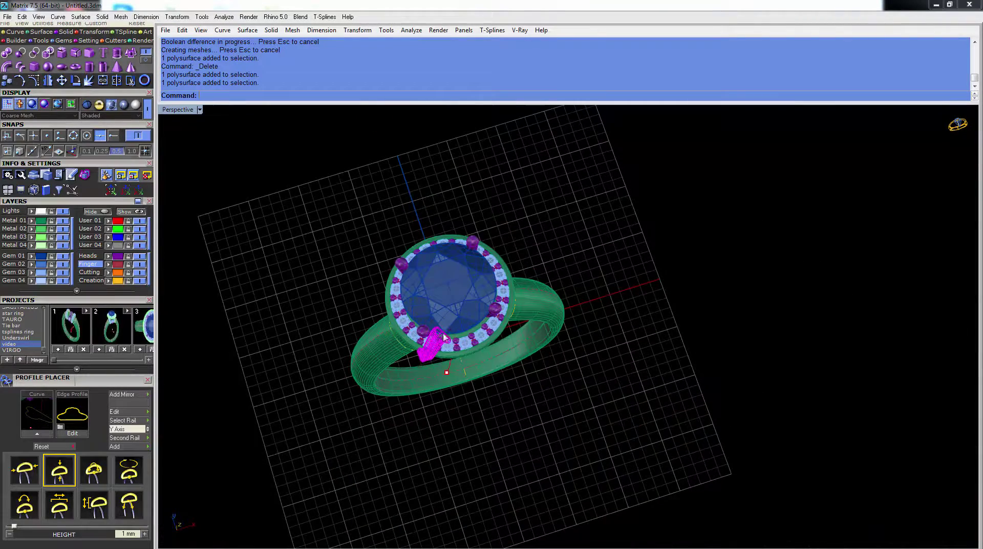
click(51, 80)
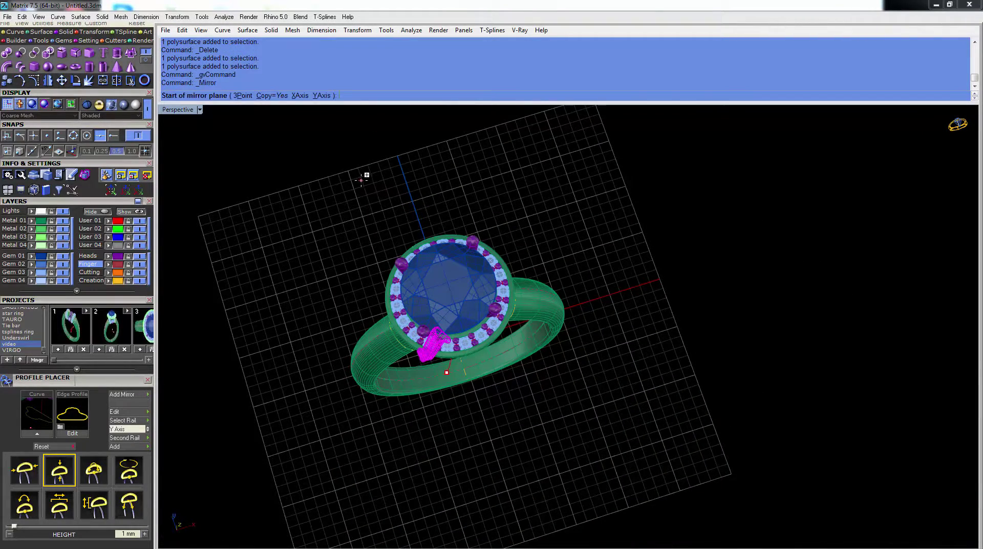
text(0)
key(Return)
click(361, 179)
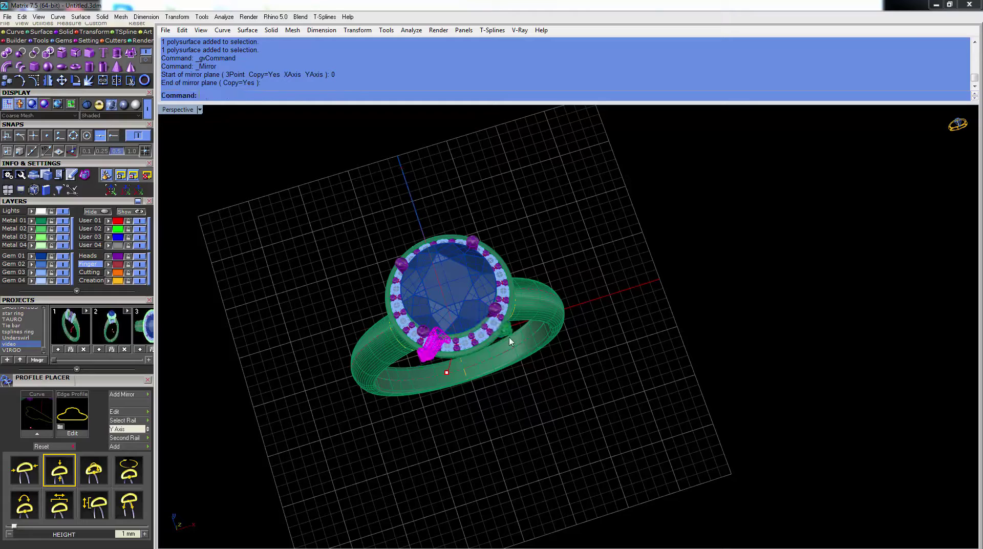
Mirror copies of both front supports from origin 0 along the side-to-side axis, onto the back of the ring.
click(509, 342)
right_click(546, 291)
text(0)
key(Return)
click(653, 280)
Delete the leftover support profile and rail curves and the construction arc with its two end points inside the ring.
right_drag(586, 300, 480, 368)
scroll(480, 368, up, 4)
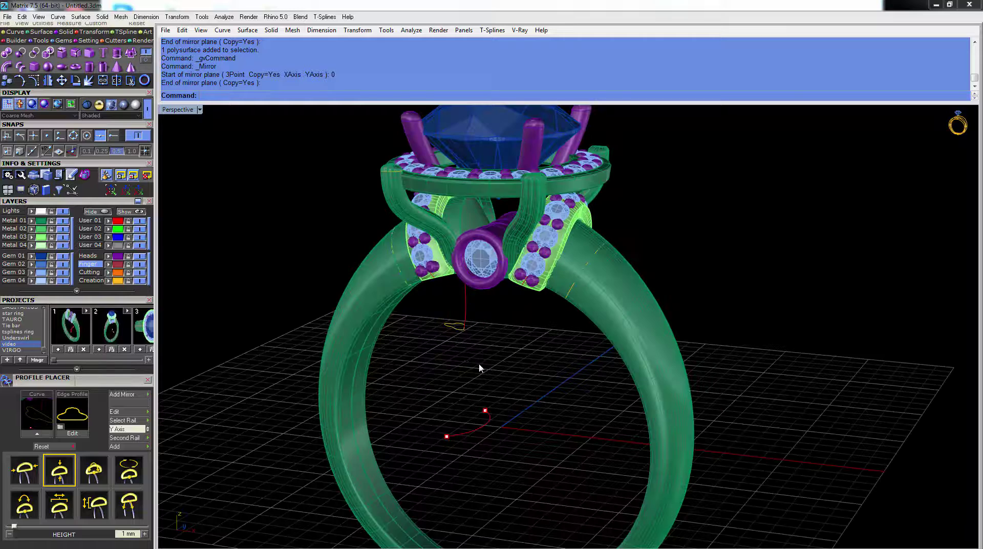
drag(489, 370, 430, 317)
key(Delete)
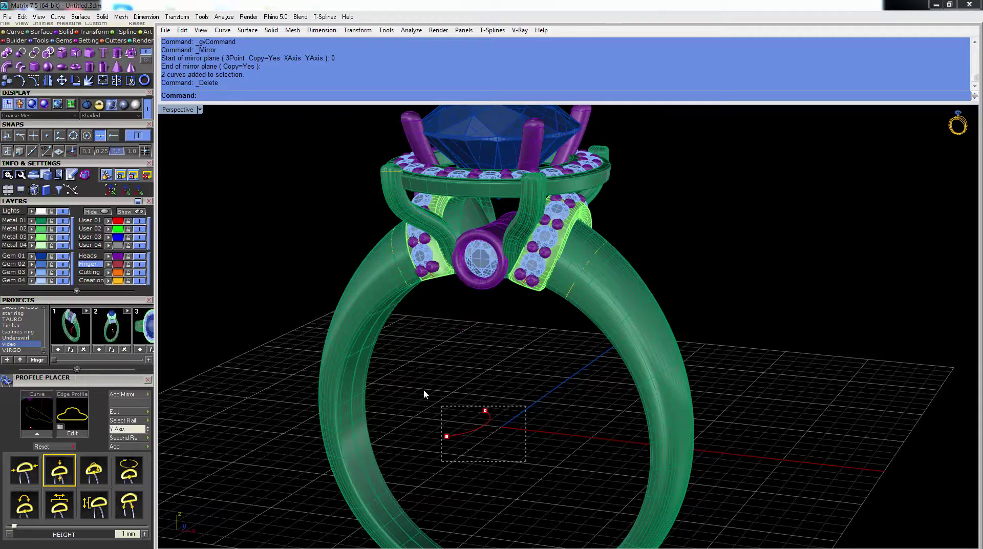
drag(424, 394, 423, 375)
key(Delete)
Select all objects of the finished ring.
scroll(423, 375, down, 5)
key(ctrl+a)
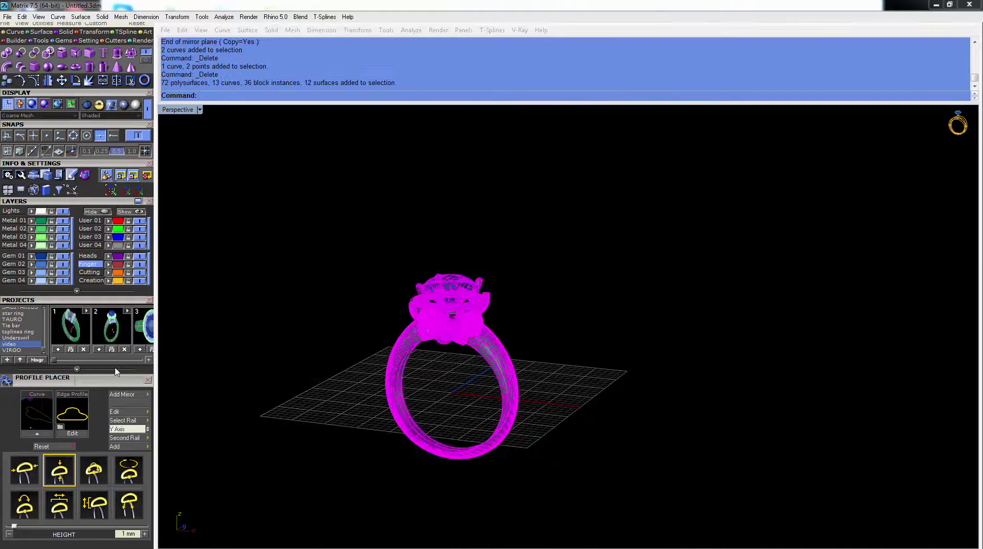